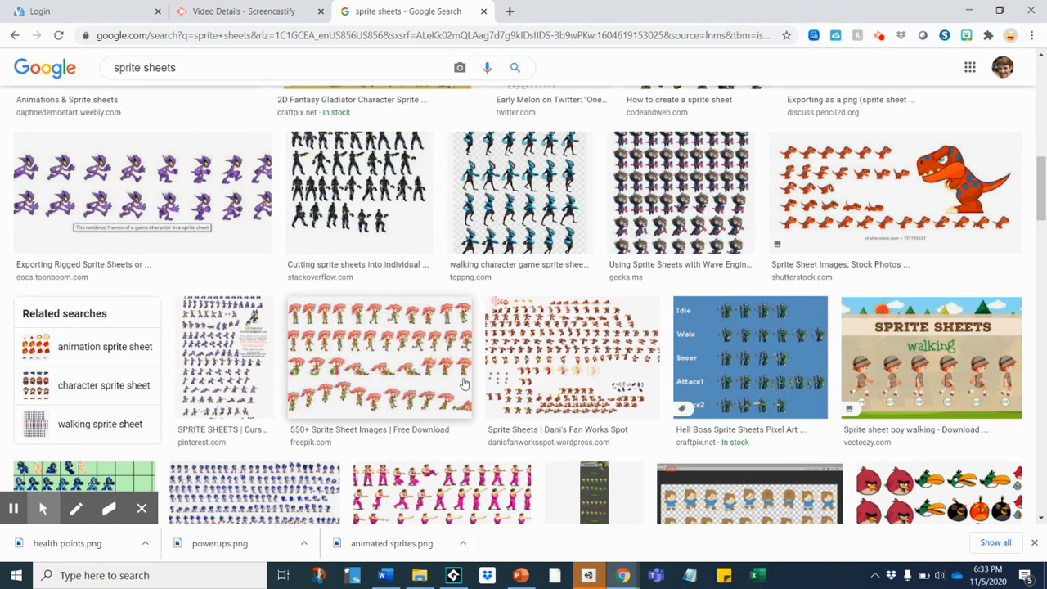
- Look through the Google image results for sprite sheets to see examples of walking, jumping and explosion frame sequences
scroll(453, 390, "down", 1)
scroll(453, 389, "down", 2)
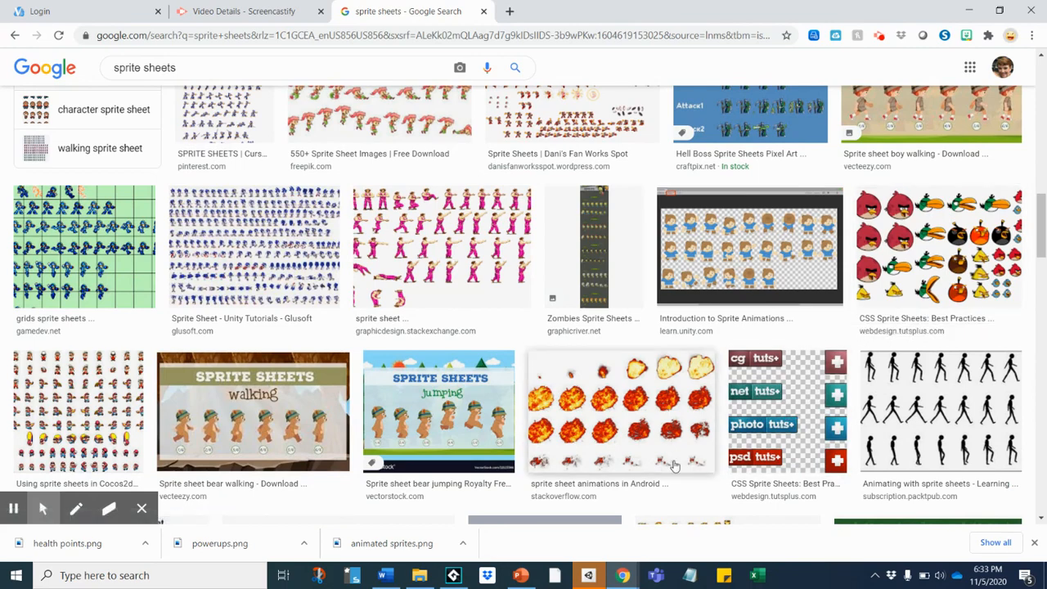
scroll(647, 456, "down", 1)
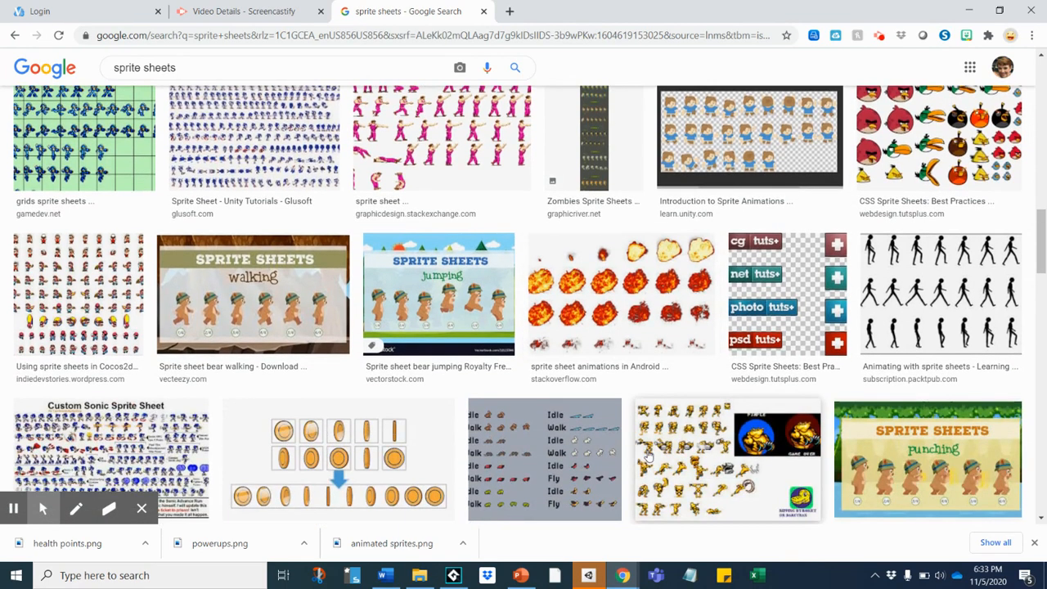
scroll(647, 456, "down", 1)
scroll(646, 456, "down", 2)
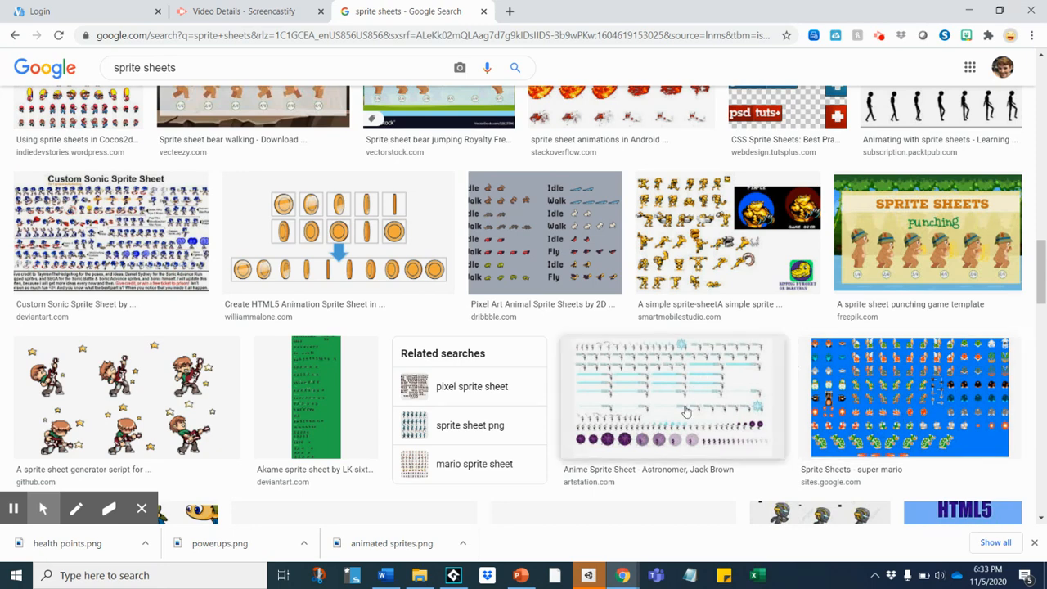
scroll(686, 420, "up", 2)
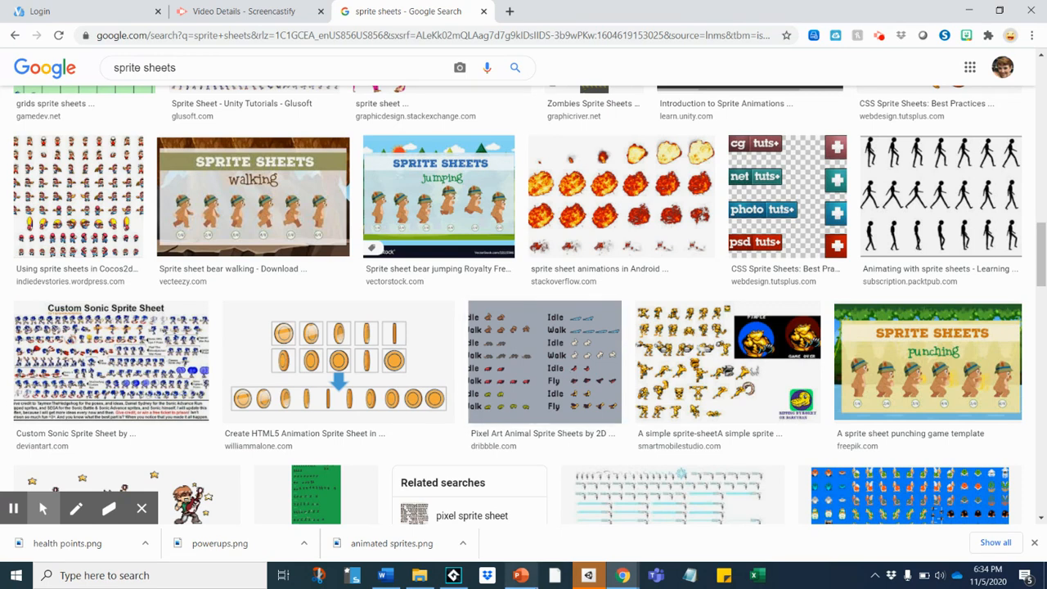
- Switch to GameMaker Studio 2 and create a new sprite named hi in the Sprites folder
left_click(451, 581)
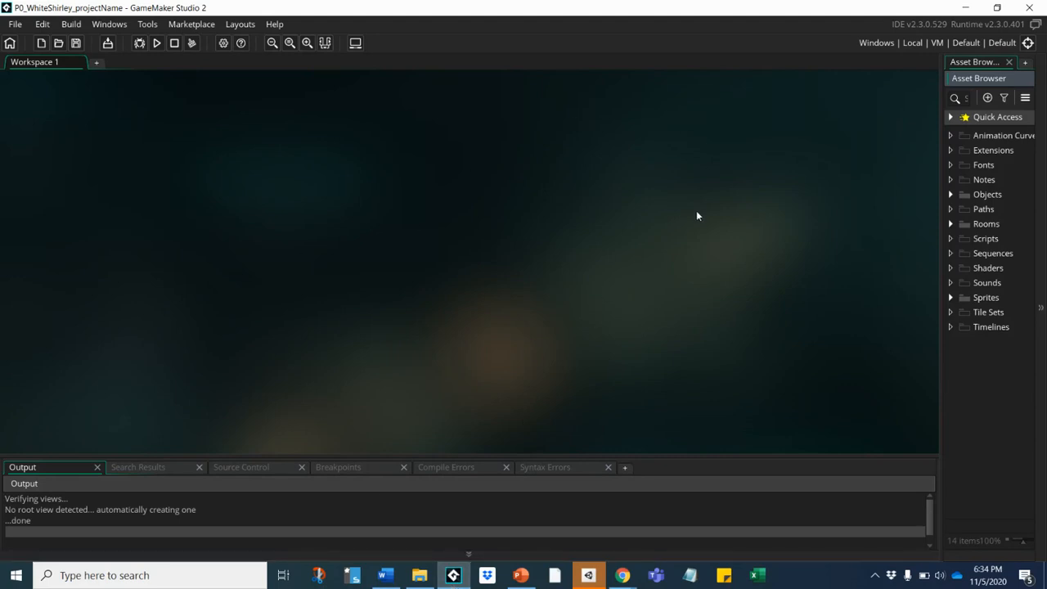
right_click(979, 301)
mouse_move(934, 302)
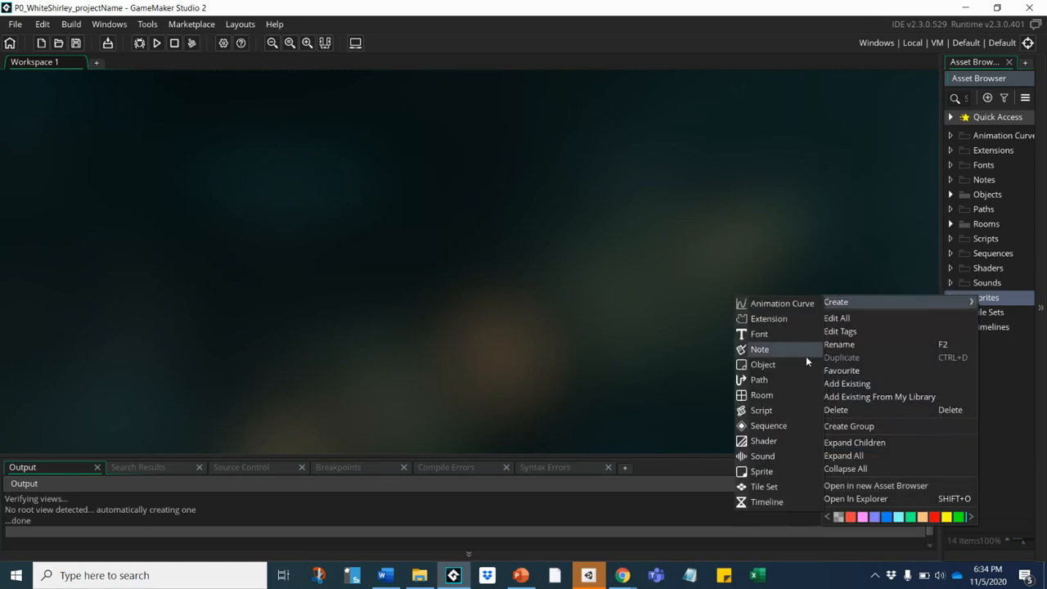
left_click(761, 472)
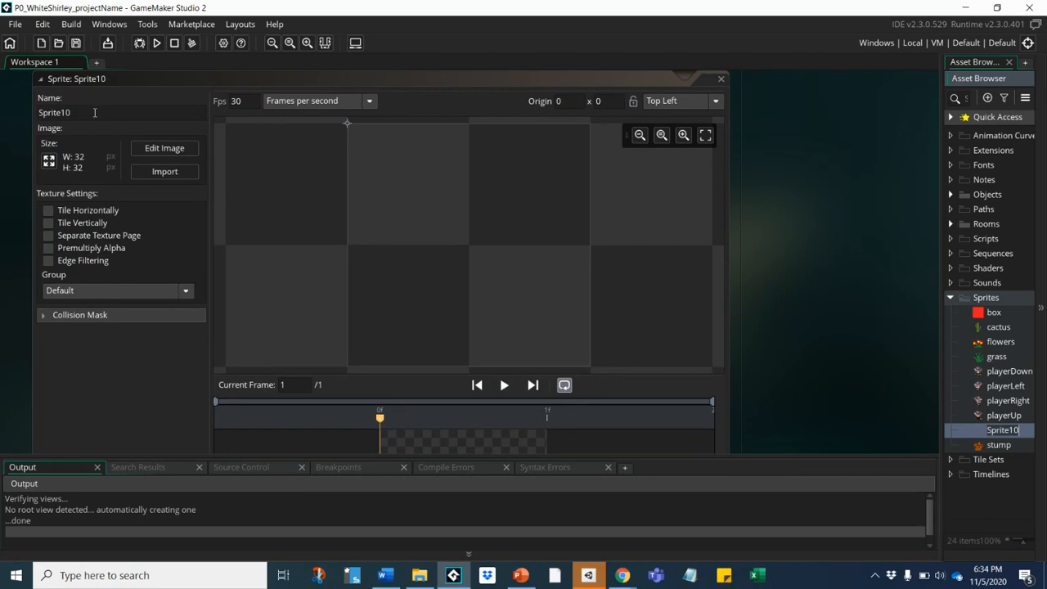
left_click_drag(95, 112, 2, 93)
type("hi")
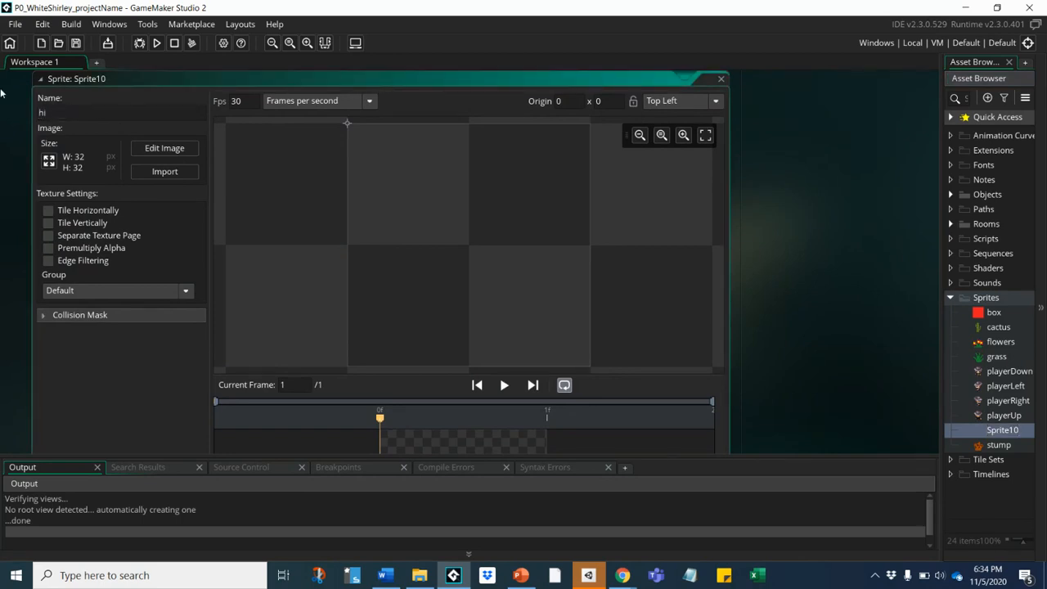
key("Return")
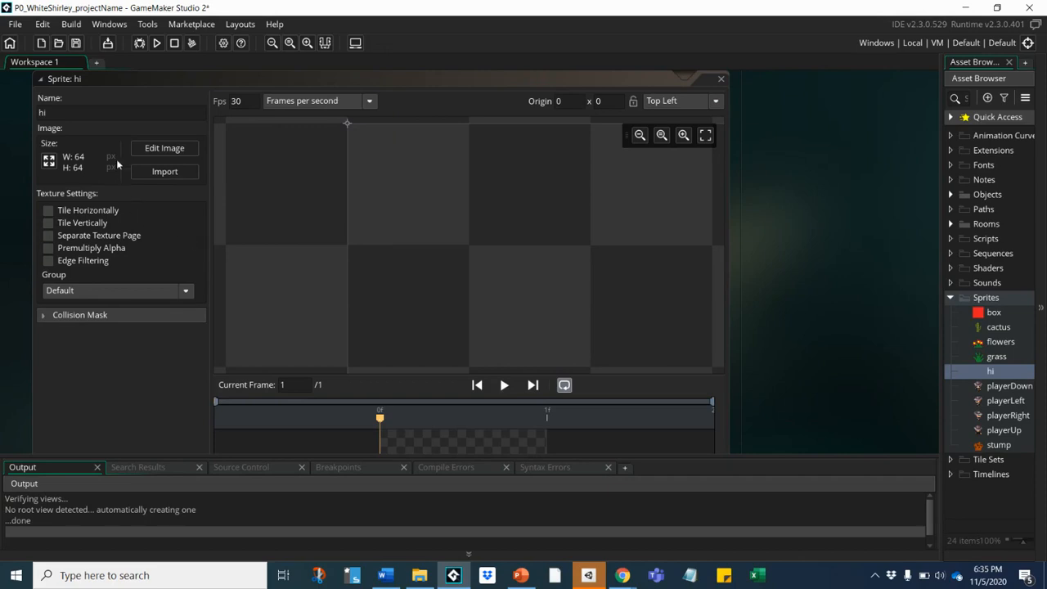
- Open the empty hi sprite in the image editor, review the available image commands, and close the editor
left_click(165, 150)
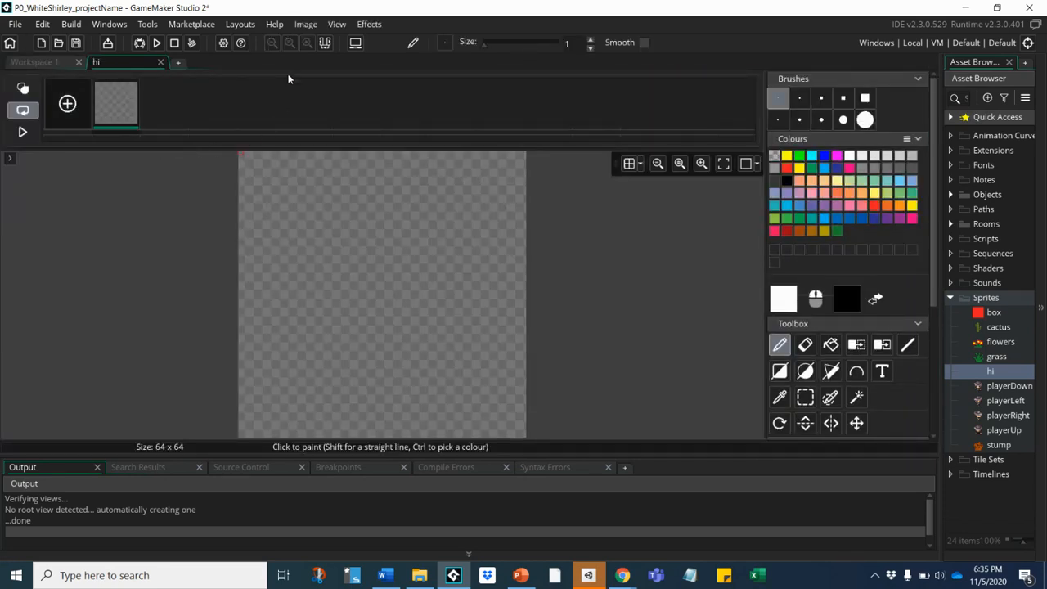
left_click(306, 26)
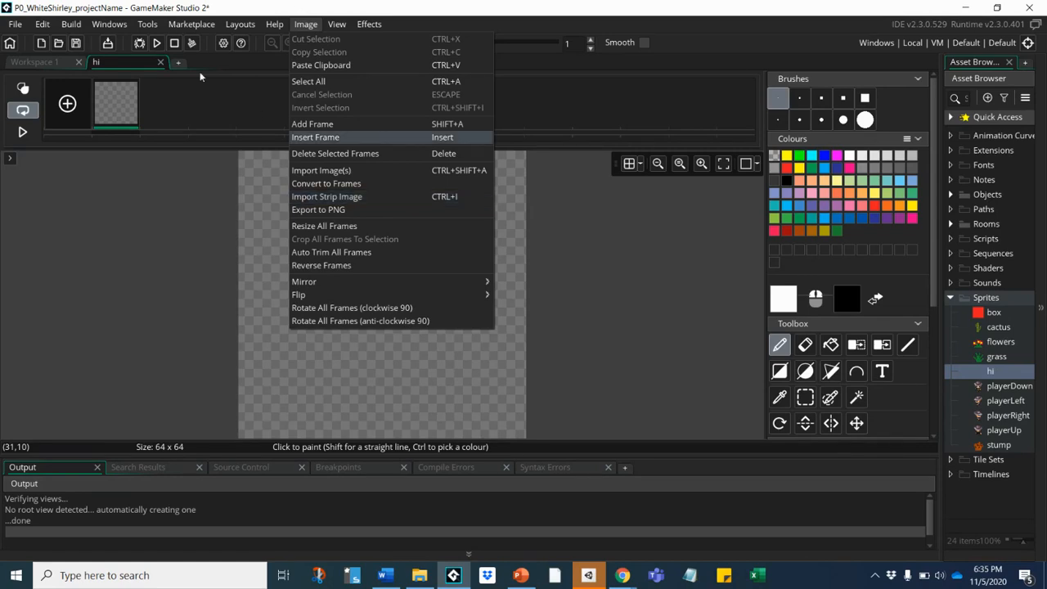
left_click(161, 63)
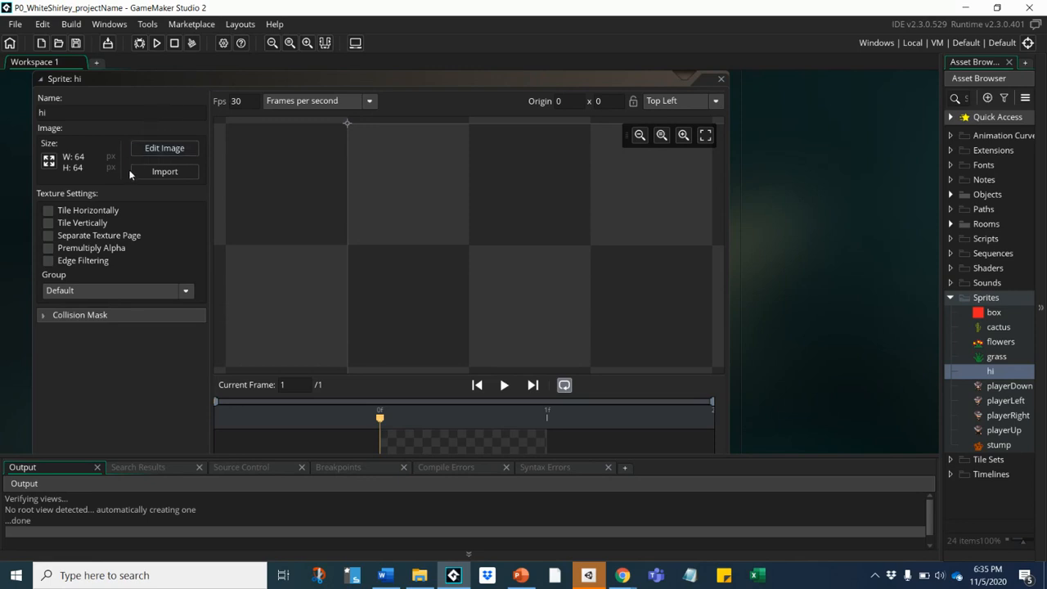
- Import hi3.png from the images folder into the hi sprite, accepting the import warning and turning off its future display
left_click(166, 172)
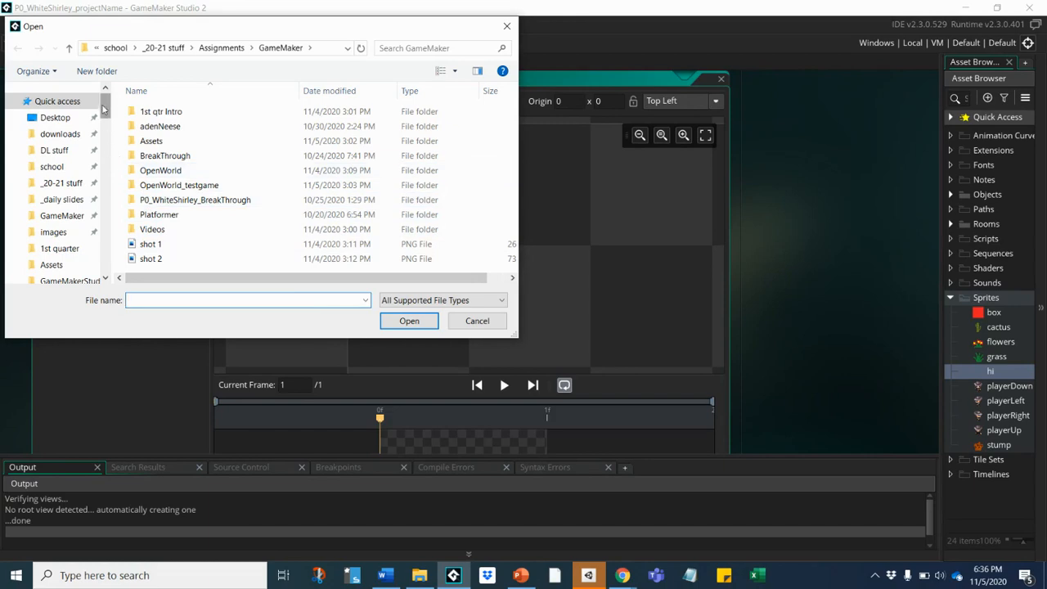
scroll(103, 110, "down", 3)
left_click(53, 123)
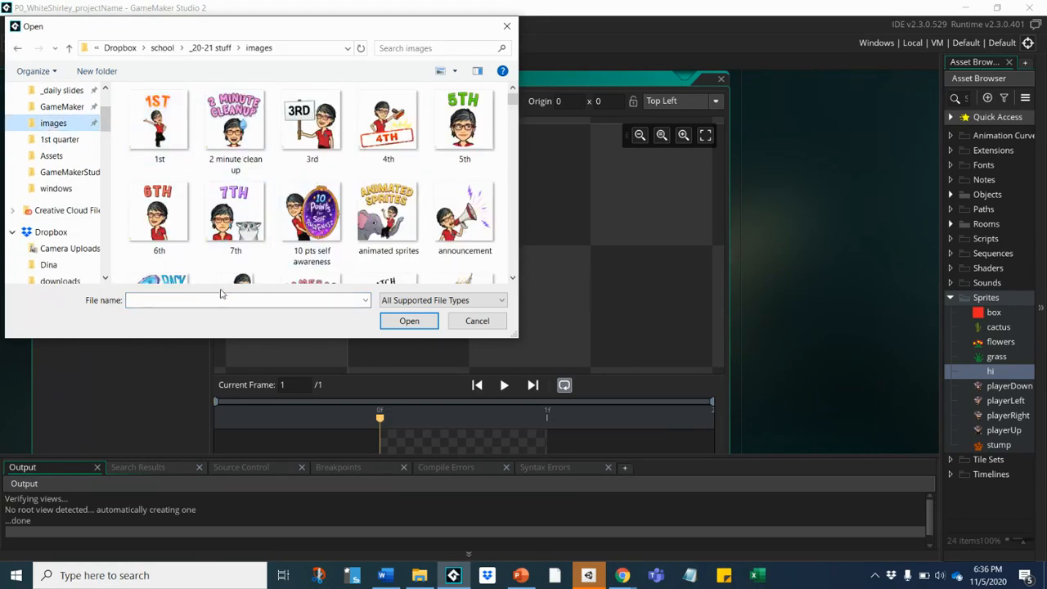
type("hi")
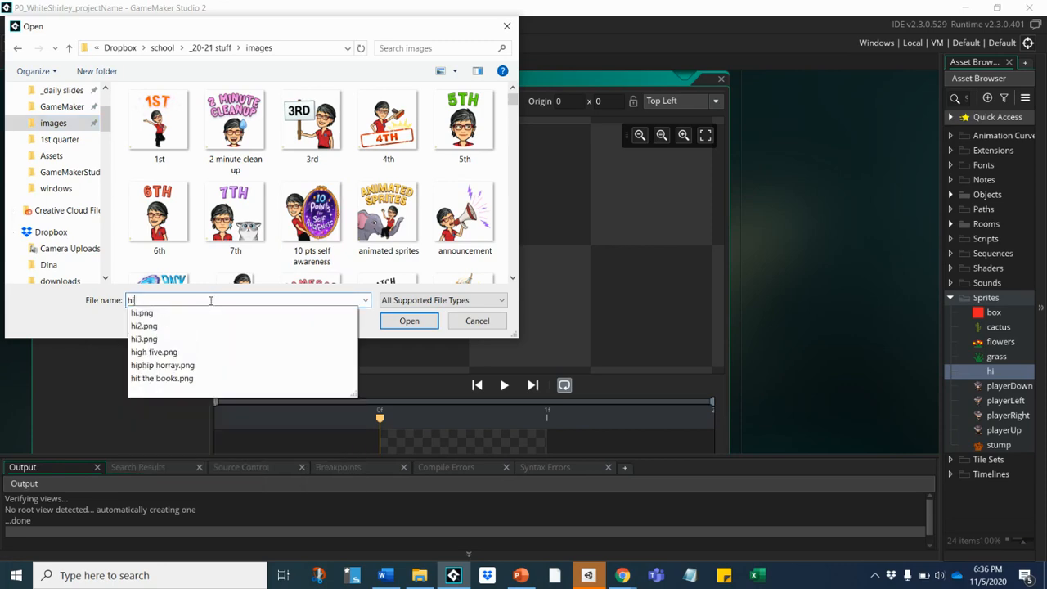
type("3")
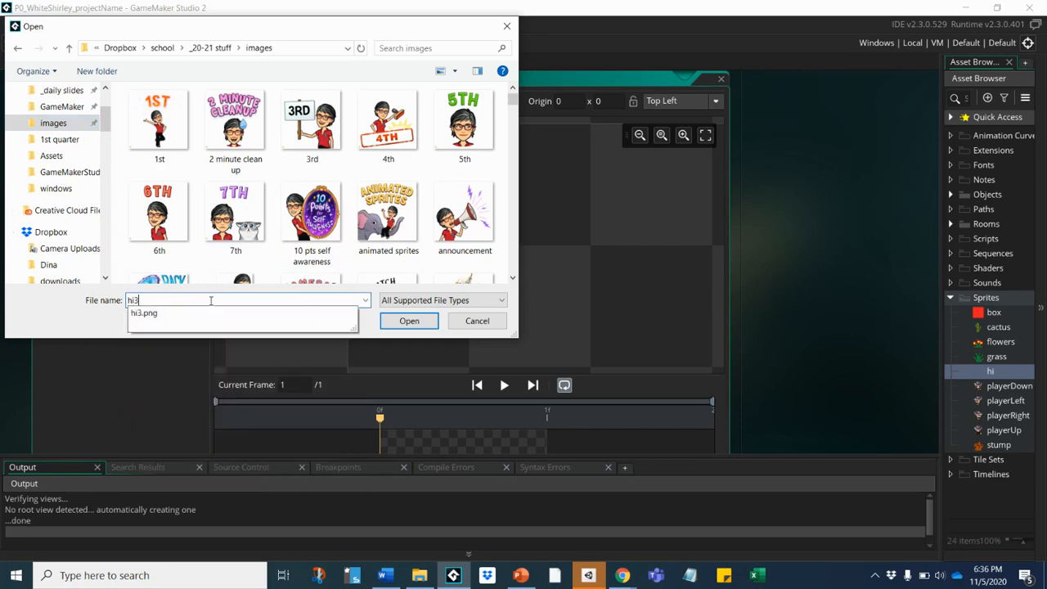
left_click(406, 326)
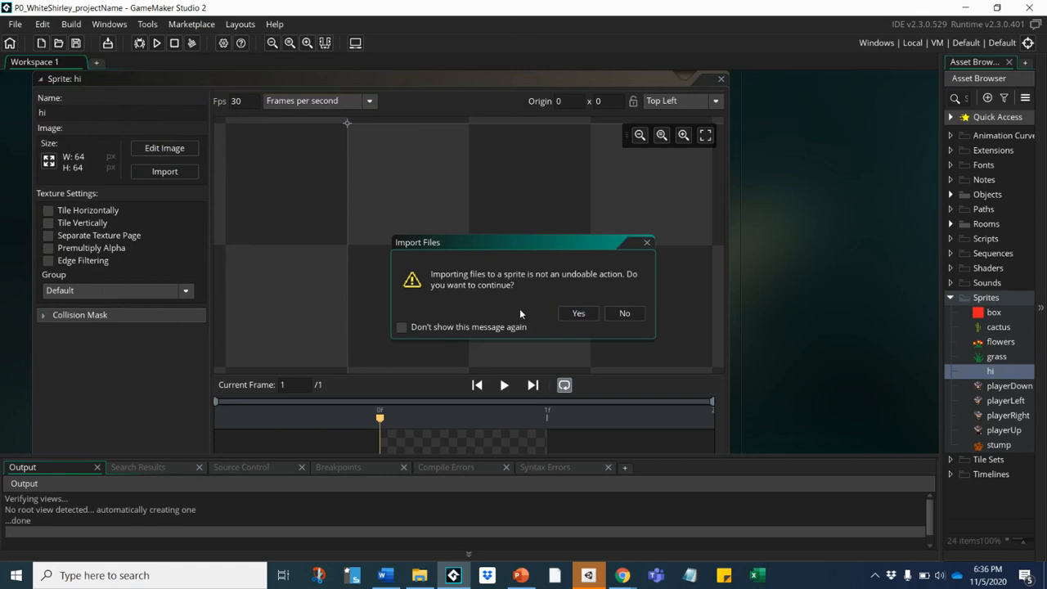
left_click(402, 328)
left_click(579, 314)
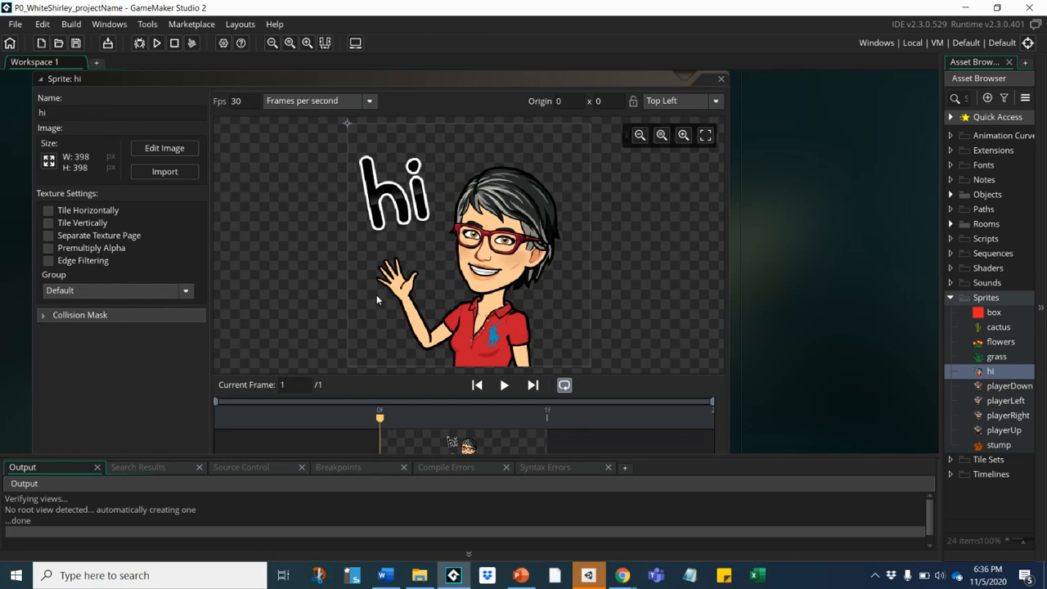
- Open the hi sprite in the image editor and duplicate its first frame as a second frame
left_click(164, 148)
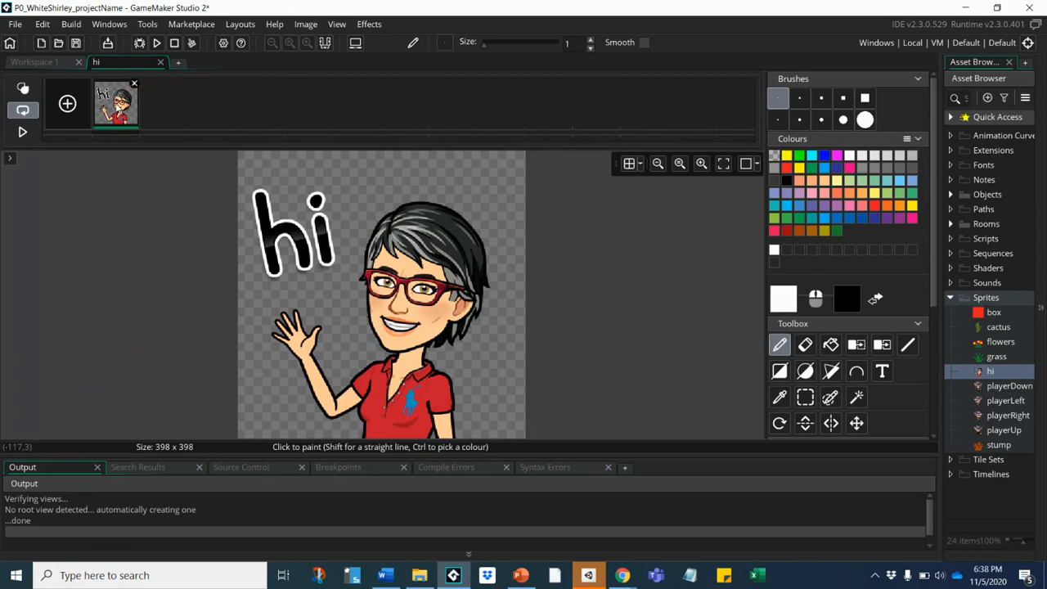
right_click(116, 103)
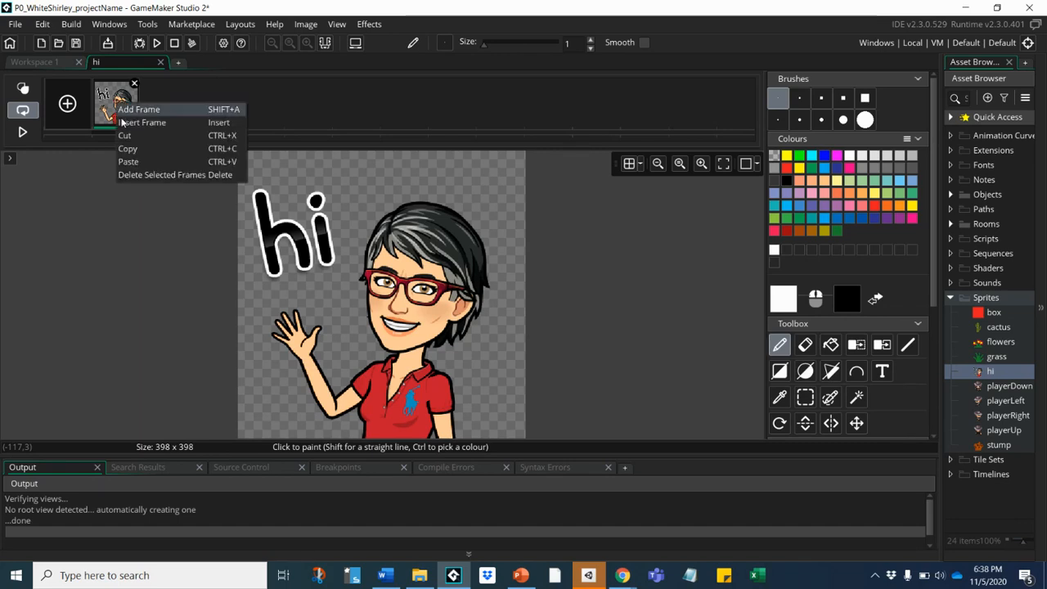
left_click(131, 149)
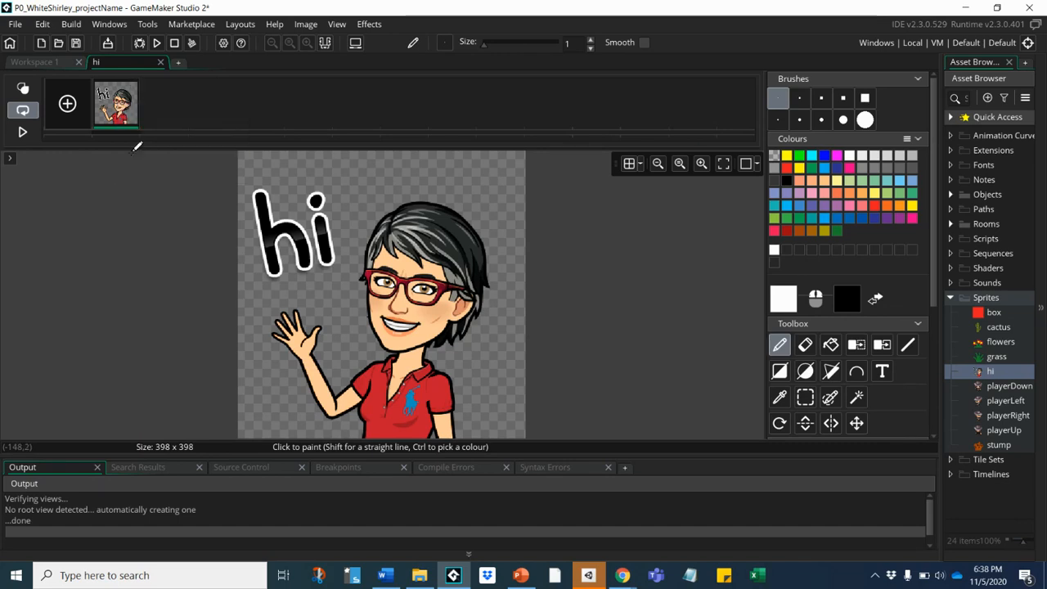
right_click(161, 104)
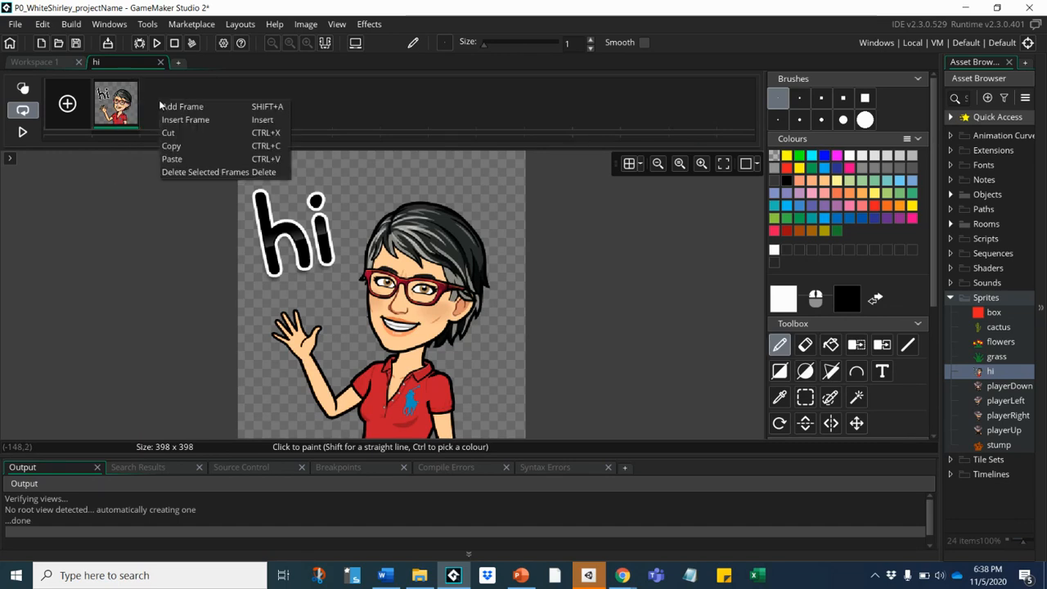
left_click(181, 158)
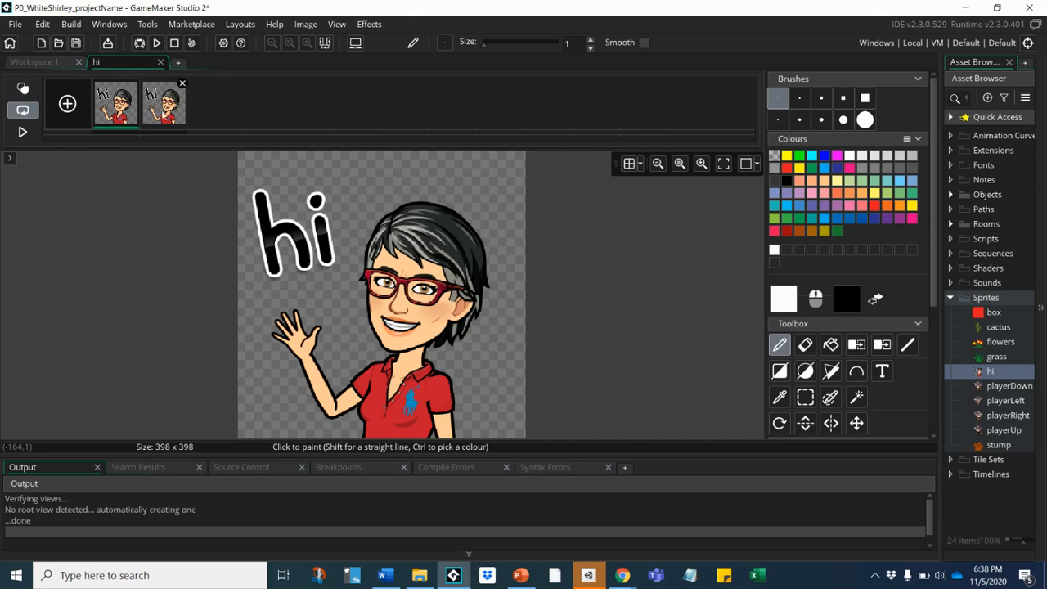
- In the second frame, select the waving arm with a rectangle of about 115 x 159 px and turn it into a brush
left_click(165, 117)
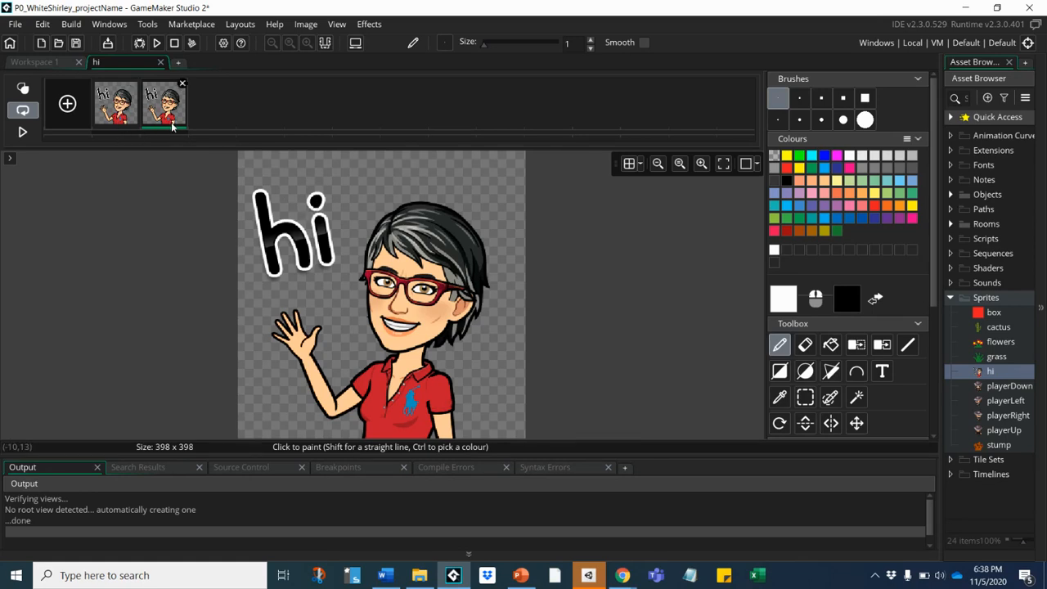
left_click(805, 397)
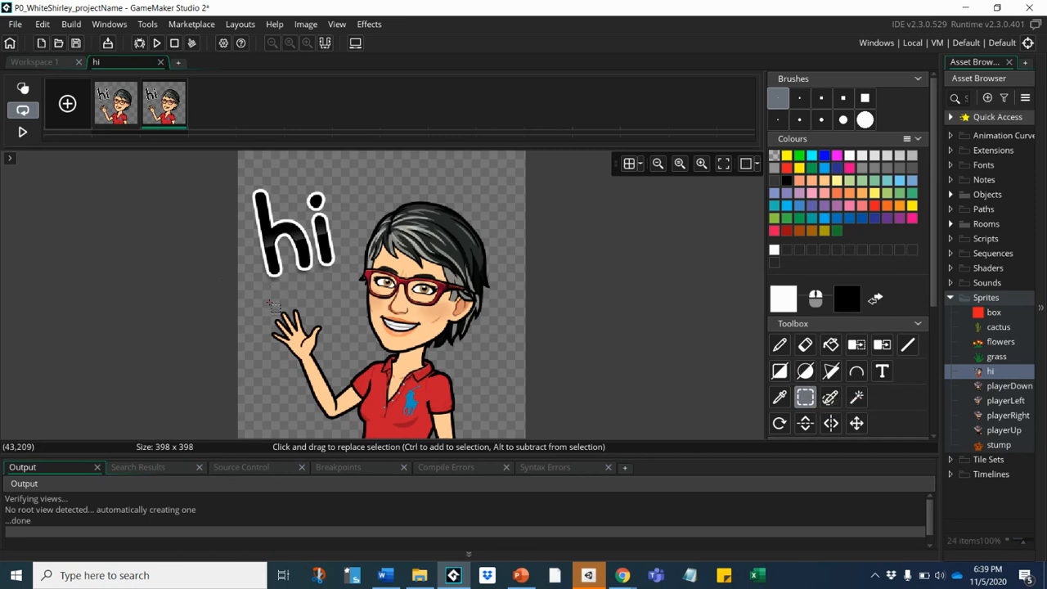
left_click_drag(268, 304, 352, 412)
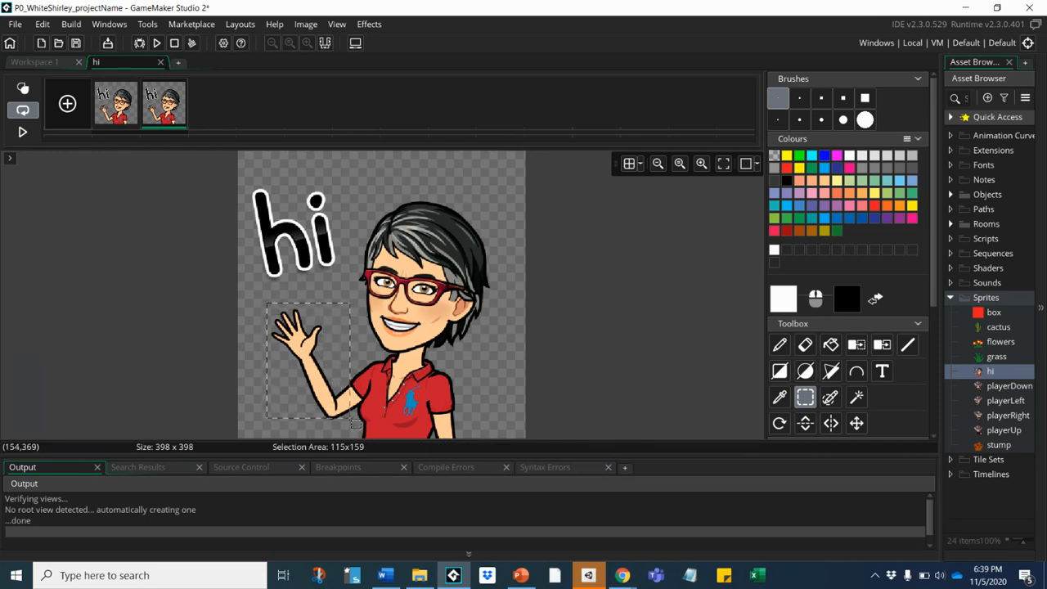
left_click_drag(355, 424, 349, 419)
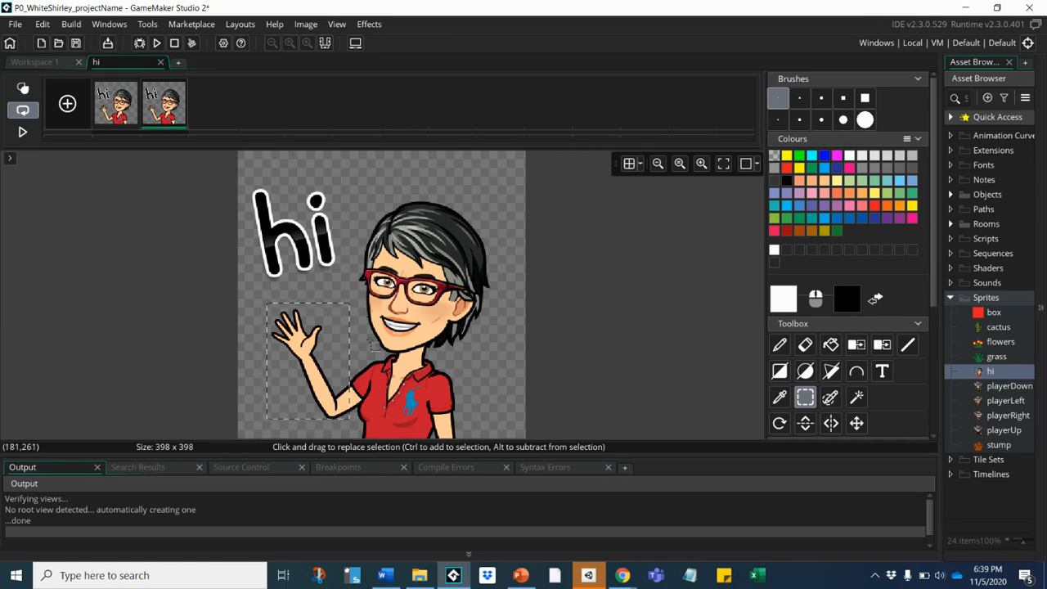
key("ctrl+v")
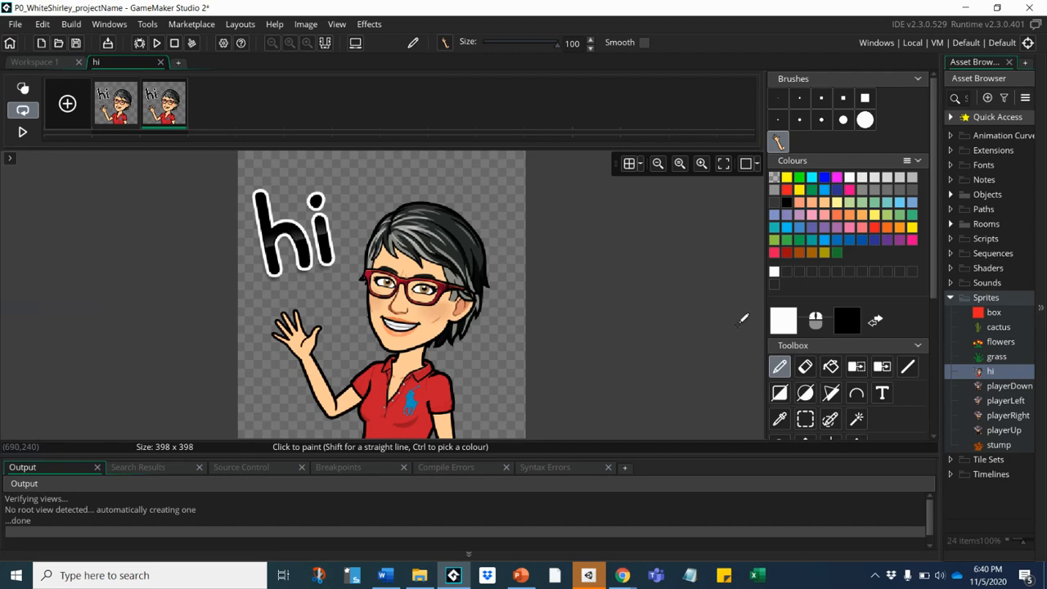
- Erase the waving arm from the second frame and turn on onion skinning
left_click(806, 367)
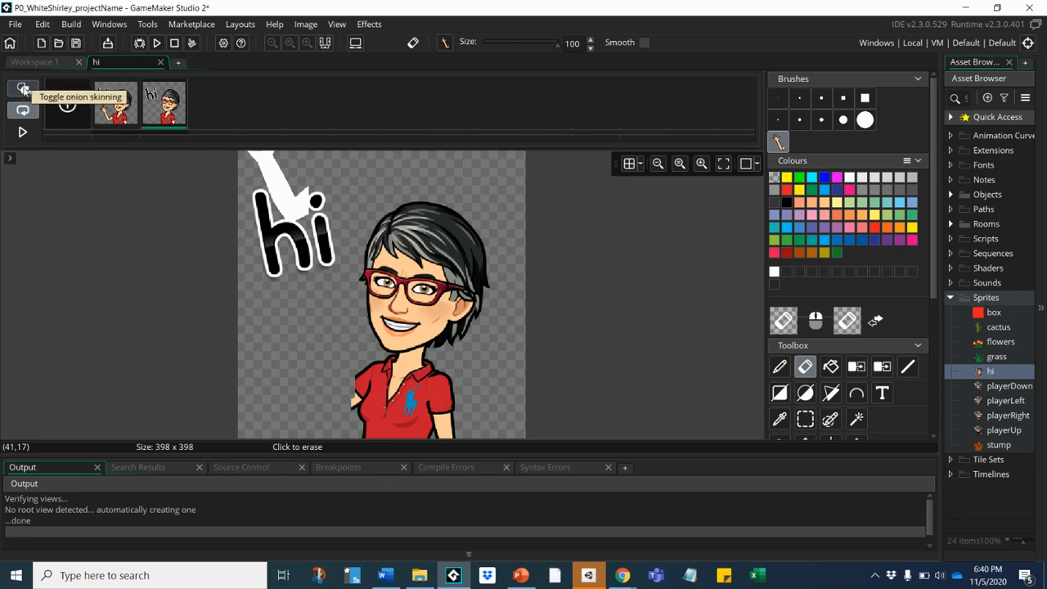
left_click(23, 90)
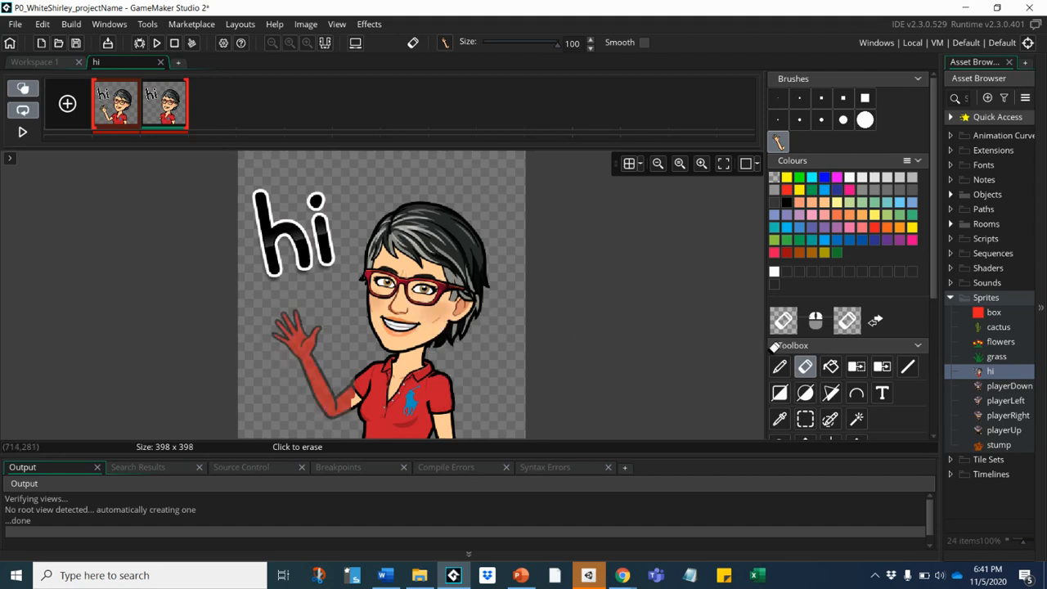
- Rotate the arm brush to 348 degrees and switch back to the Paintbrush tool
scroll(815, 368, "down", 3)
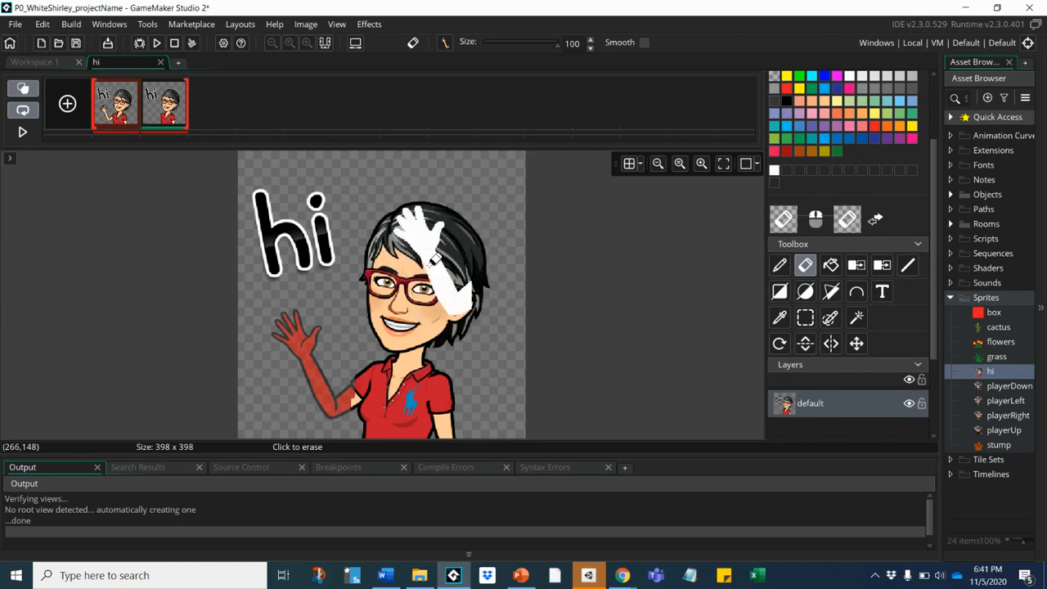
left_click(779, 345)
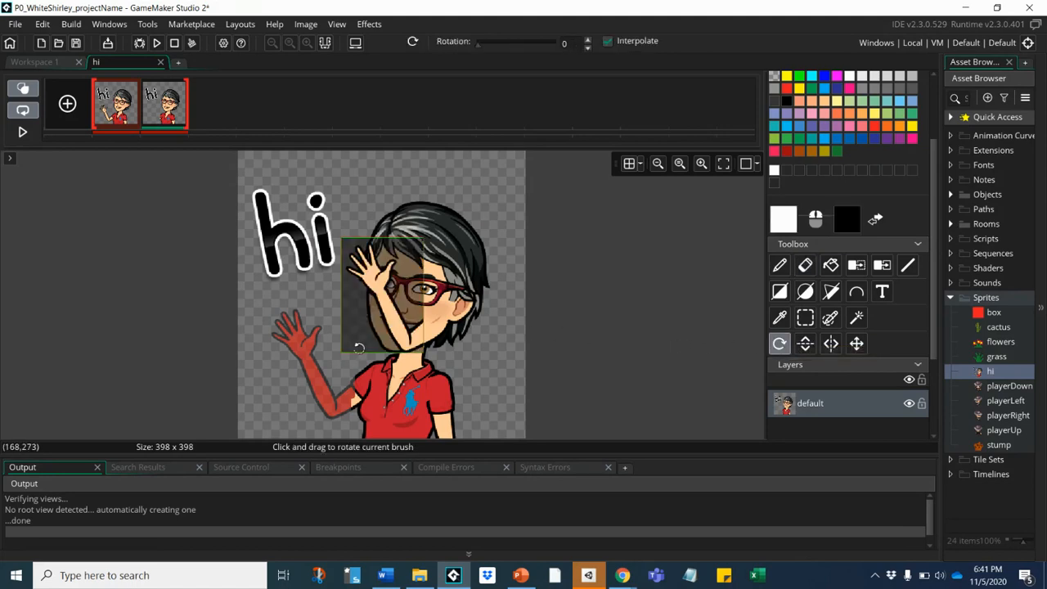
mouse_move(359, 348)
left_mouse_down()
mouse_move(342, 344)
mouse_move(378, 336)
mouse_move(344, 333)
left_mouse_up()
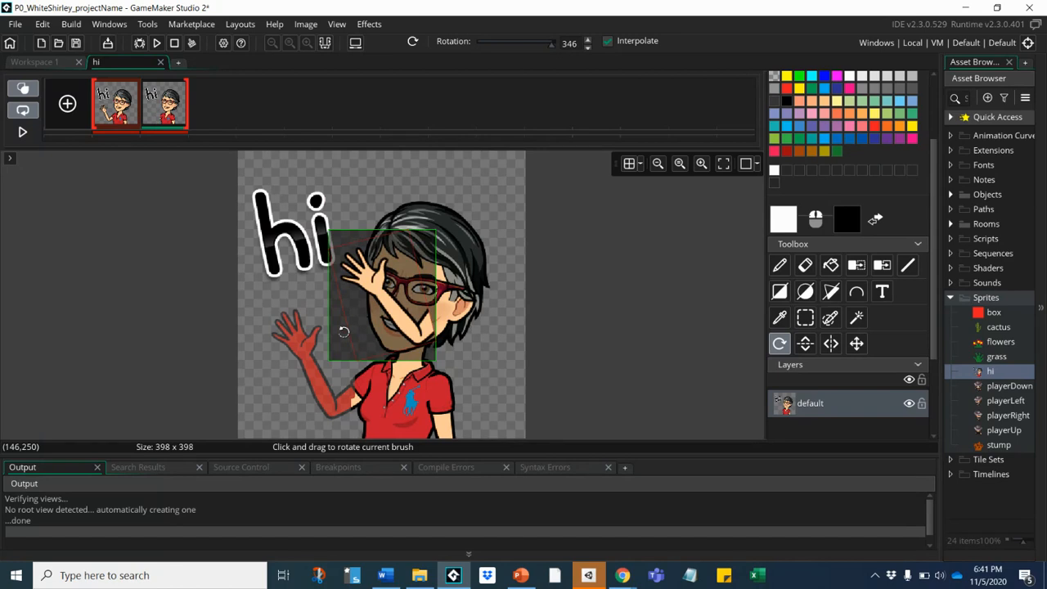
mouse_move(343, 331)
left_mouse_down()
mouse_move(360, 319)
mouse_move(341, 319)
mouse_move(370, 317)
mouse_move(346, 317)
left_mouse_up()
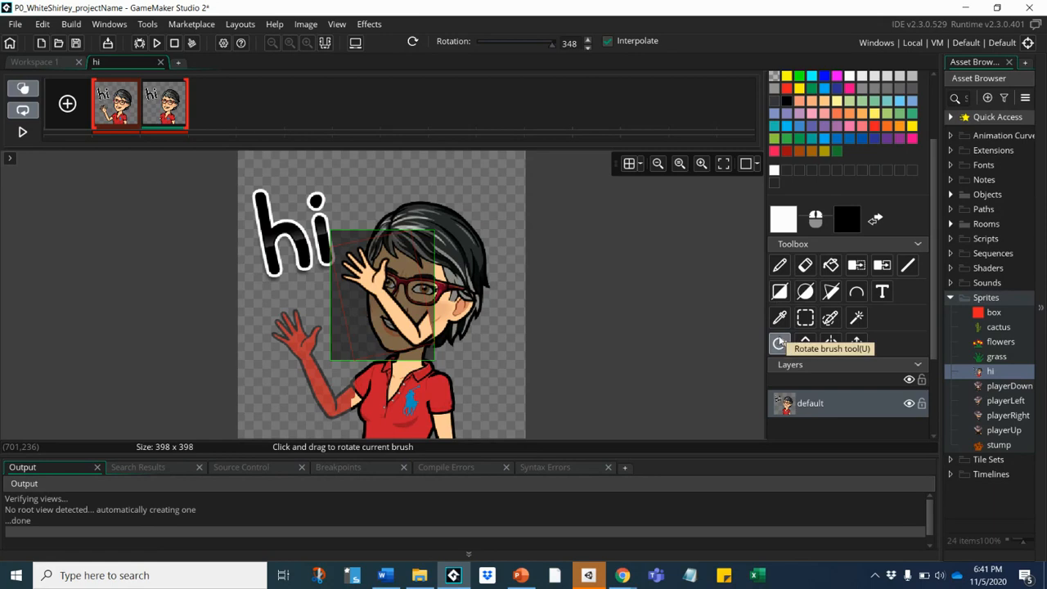
left_click(780, 266)
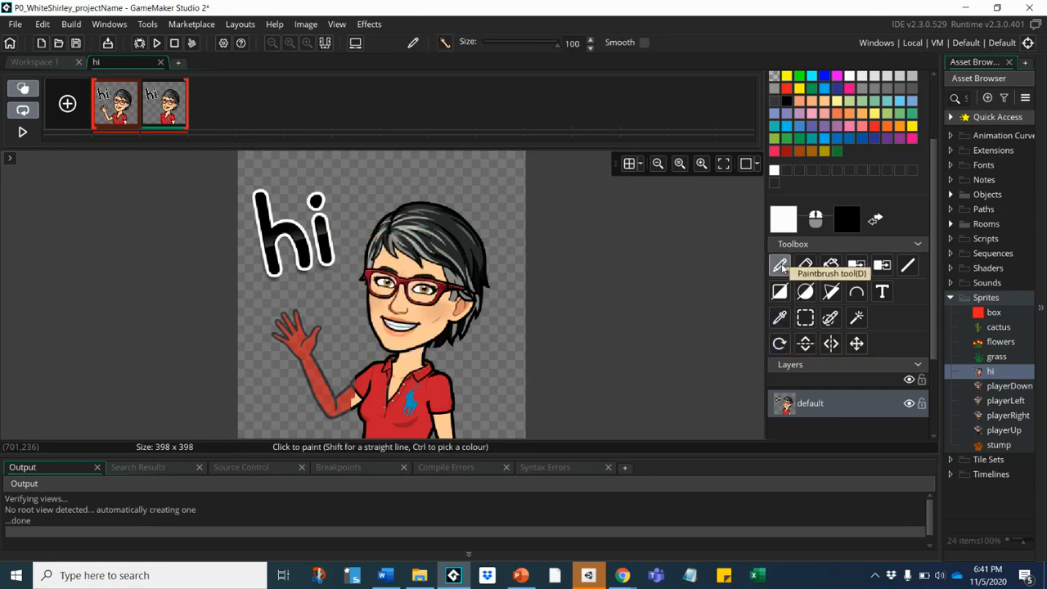
- Stamp the rotated arm onto the second frame so it meets the shoulder, and turn off onion skinning
scroll(781, 269, "up", 3)
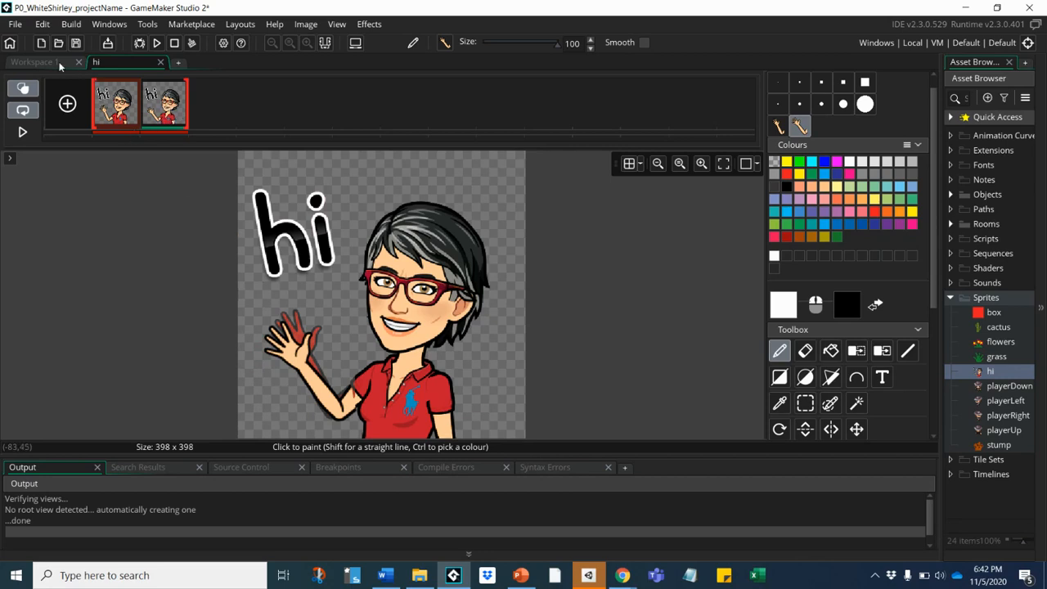
left_click(22, 90)
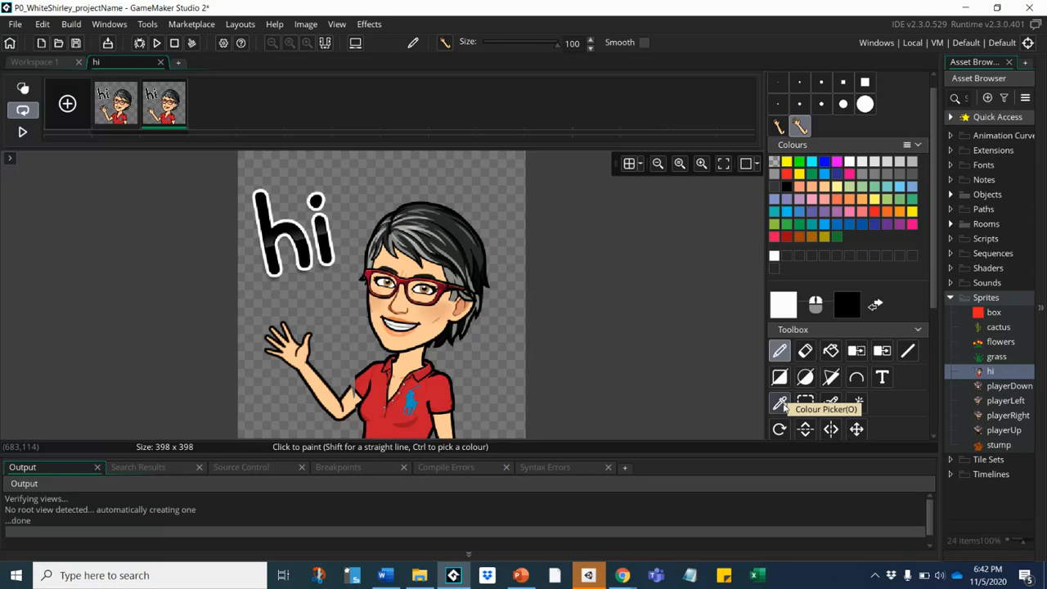
- Sample the shirt's red as the primary colour and the arm's skin tone as the secondary colour
left_click(780, 402)
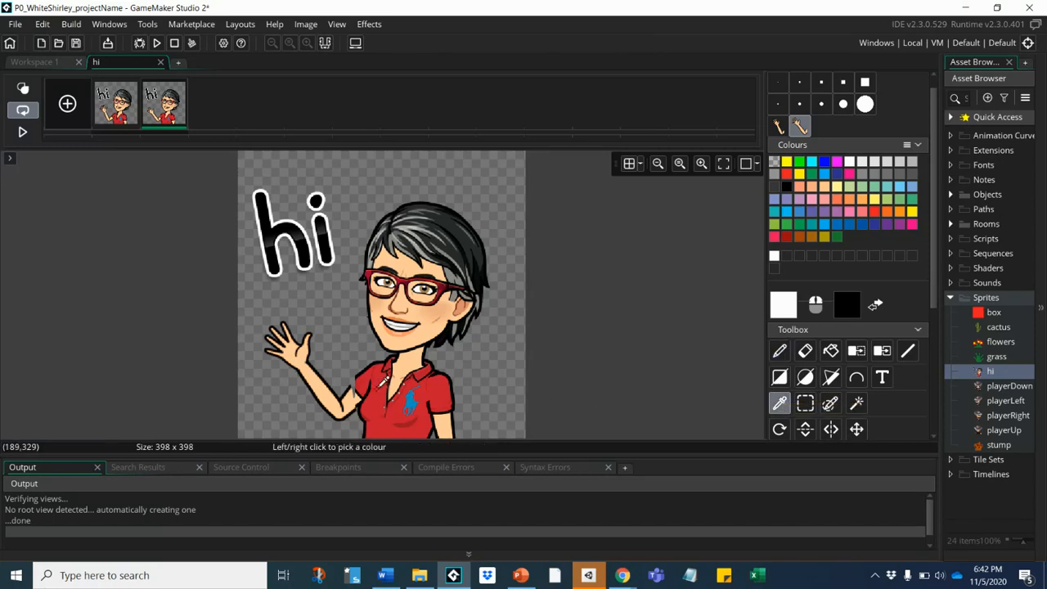
left_click(379, 383)
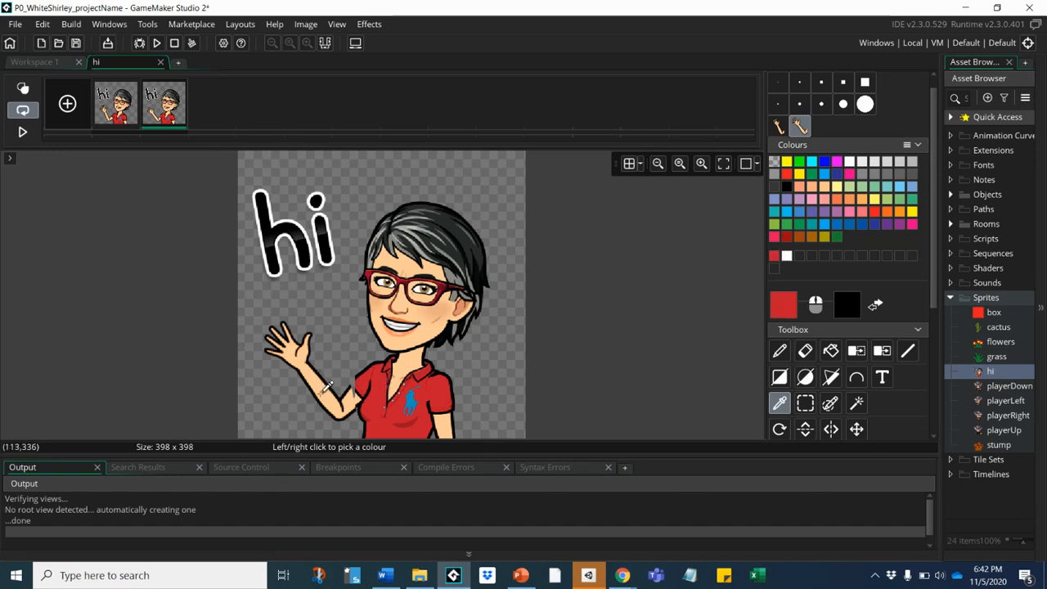
right_click(325, 386)
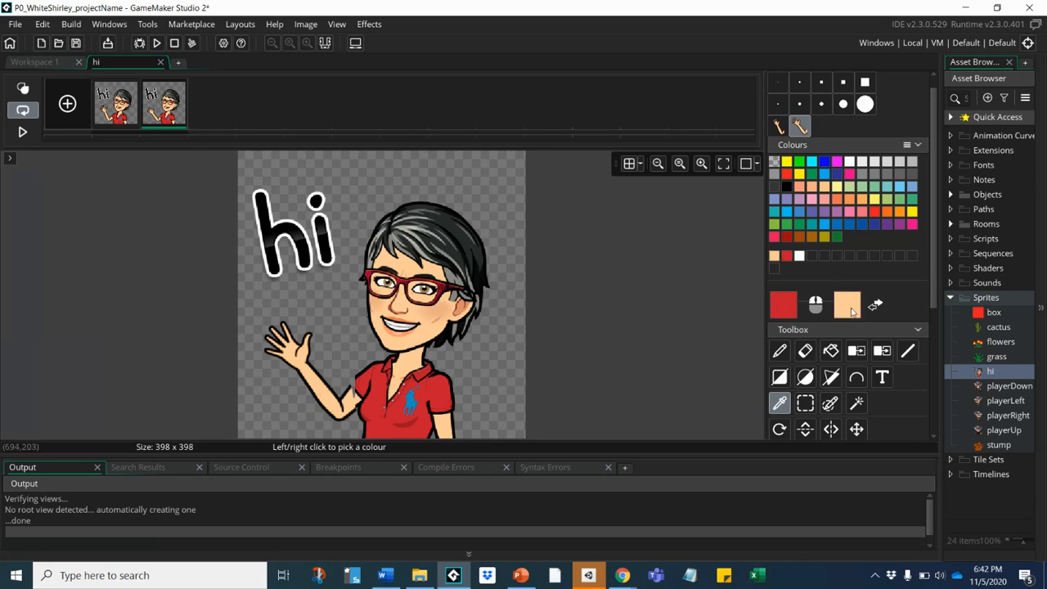
- Extend the cut-off sleeve edge beside the raised arm with red paint, using the size 3 square brush
left_click(701, 164)
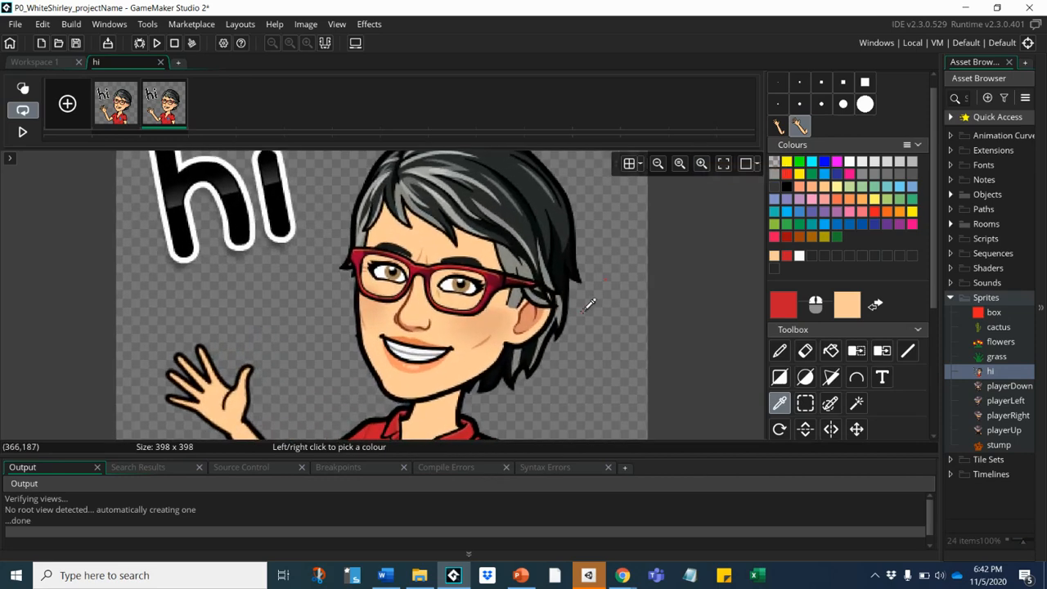
middle_click_drag(589, 300, 581, 145)
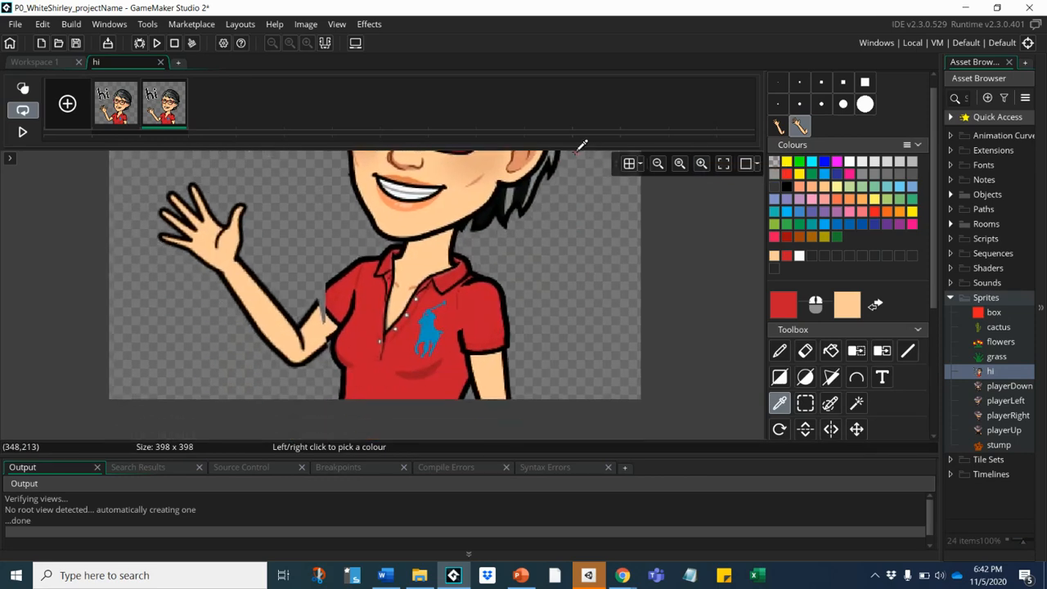
left_click(701, 165)
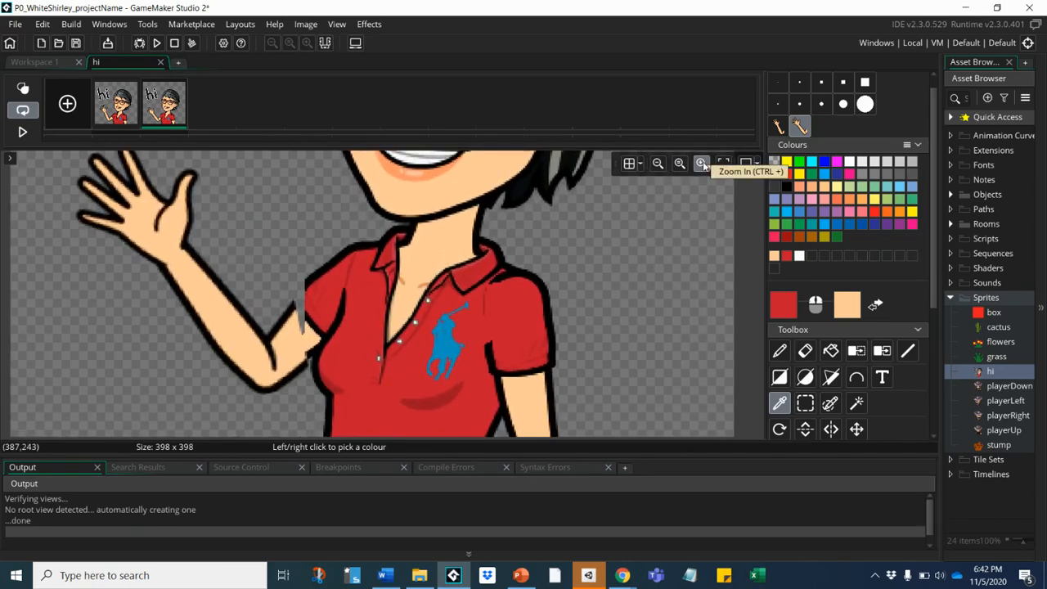
left_click(701, 165)
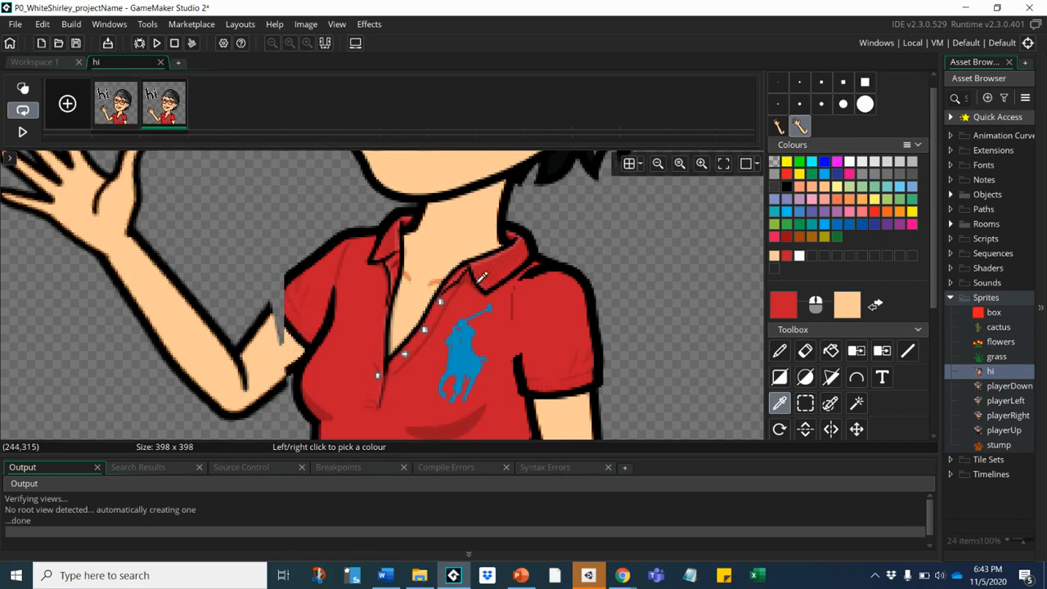
left_click(800, 82)
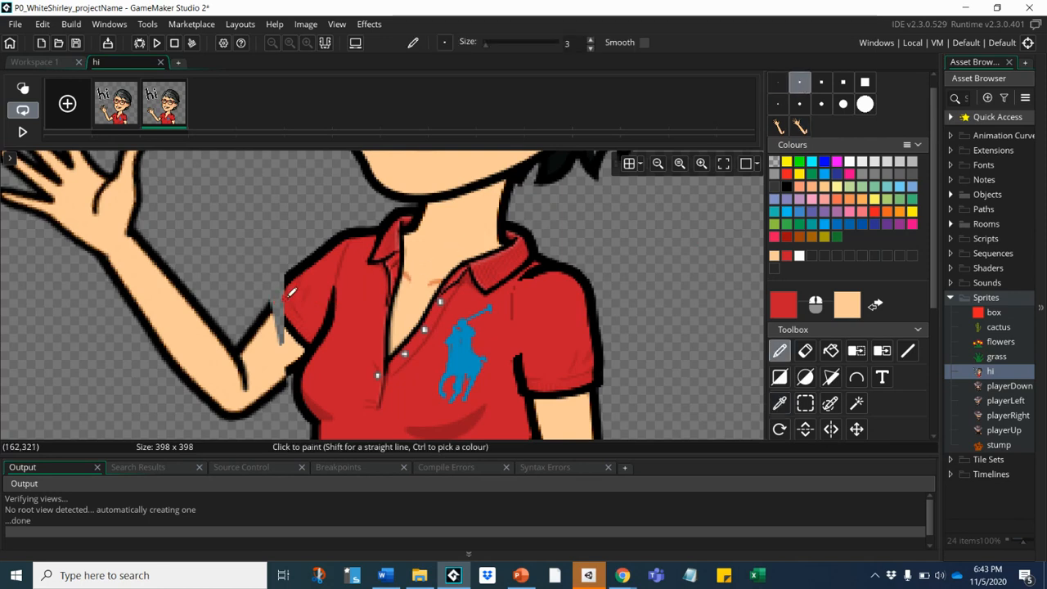
left_click(285, 293)
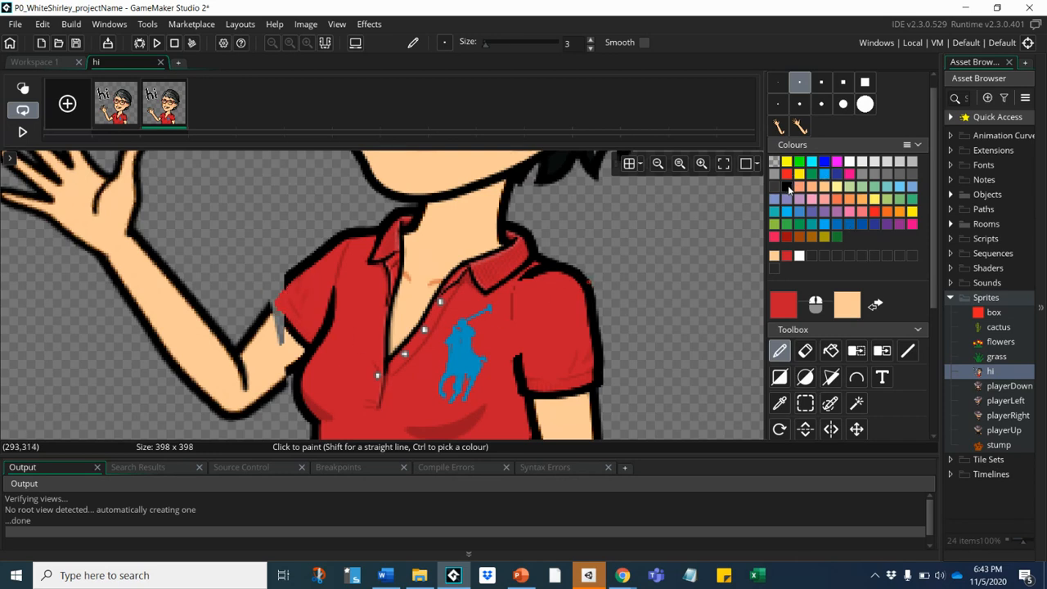
- Redraw the sleeve's black outline with the size 3 brush and fill the gap in the upper arm with skin tone
left_click(787, 187)
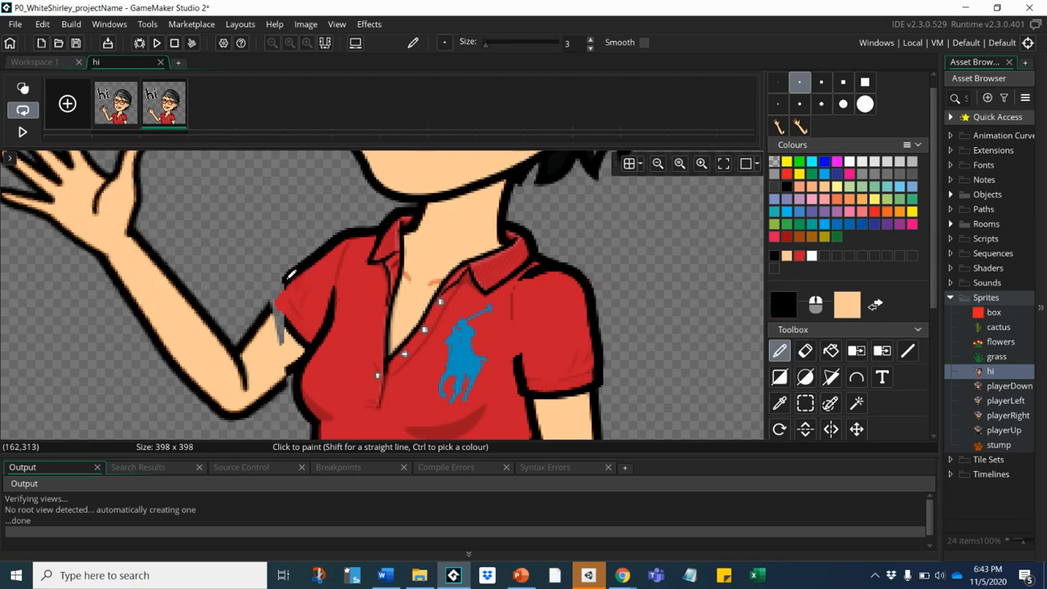
left_click(821, 83)
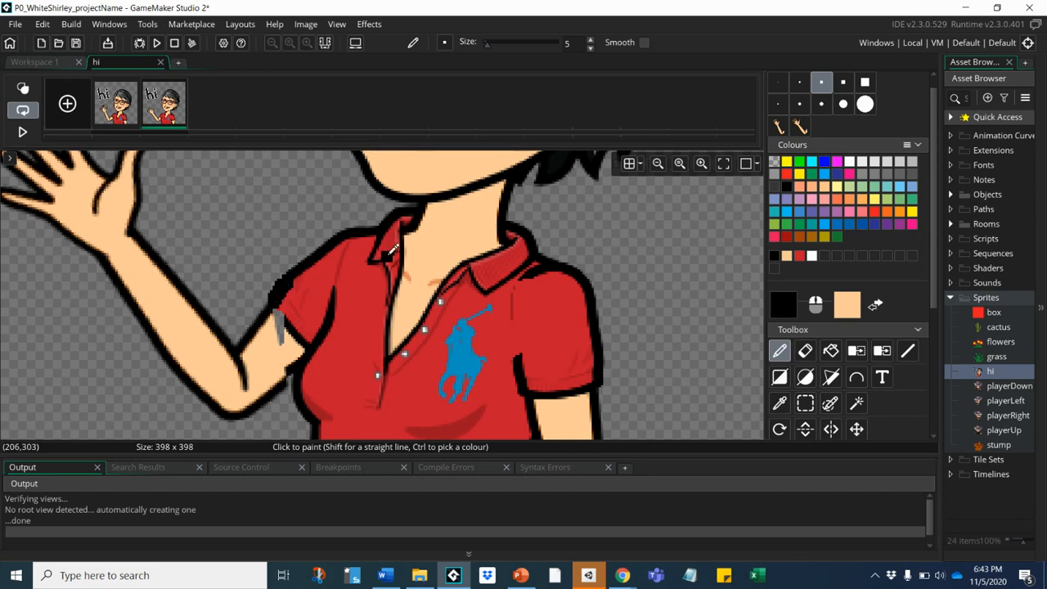
left_click(802, 82)
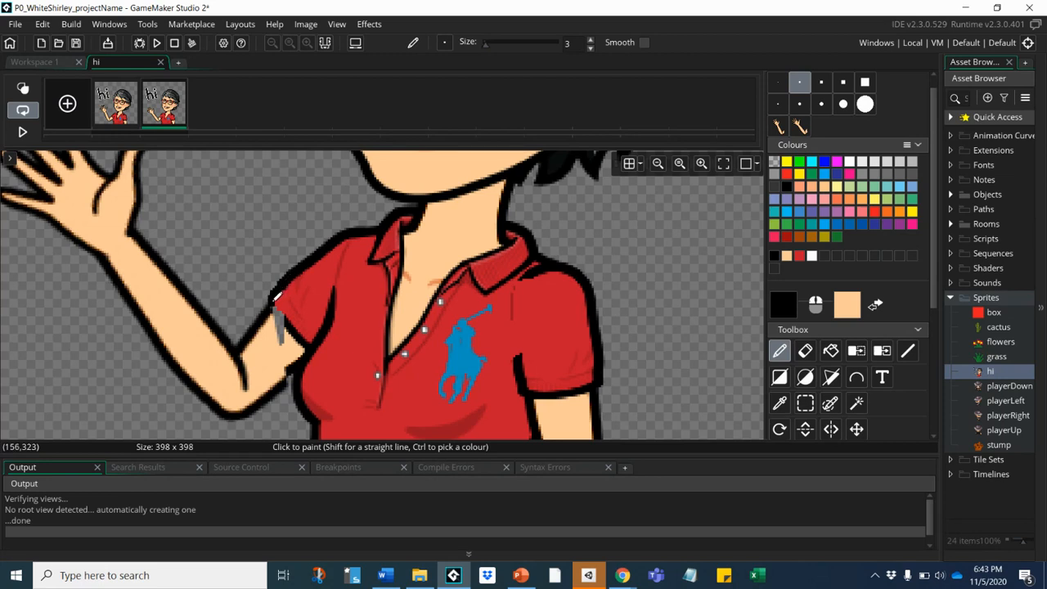
left_click_drag(274, 301, 287, 322)
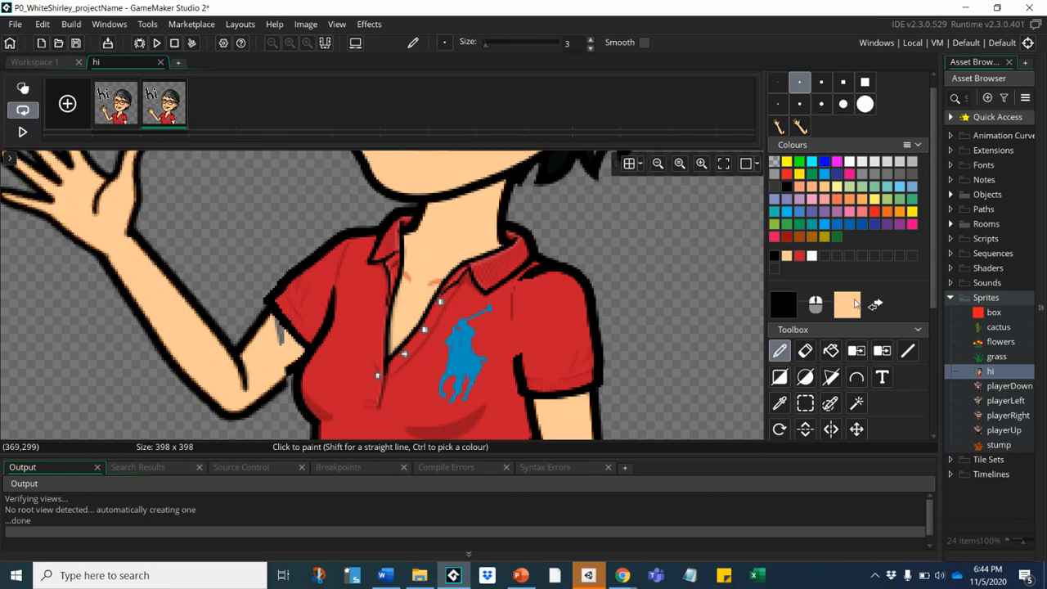
left_click(831, 350)
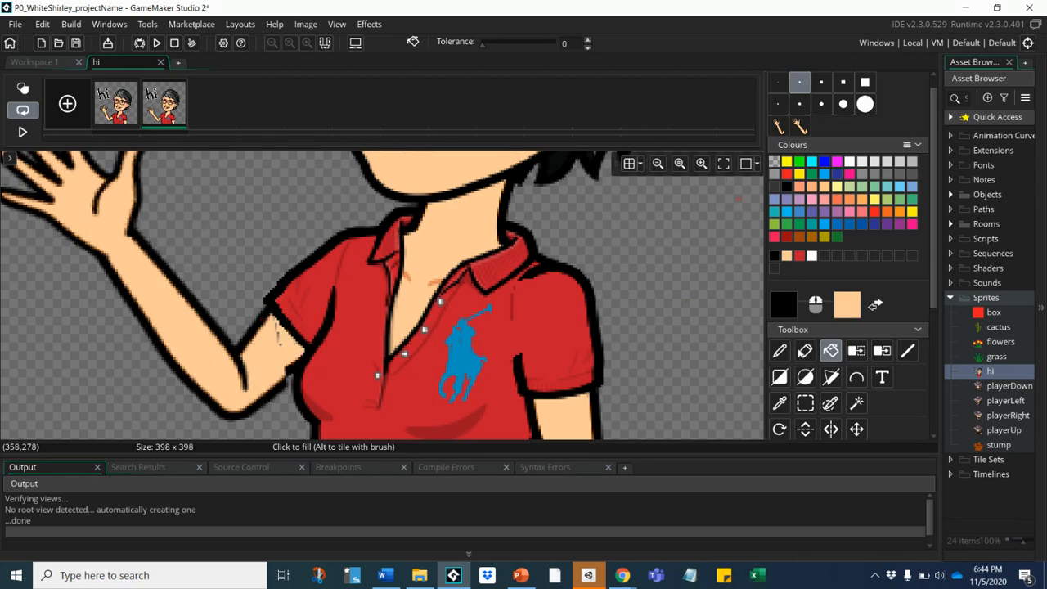
left_click(782, 352)
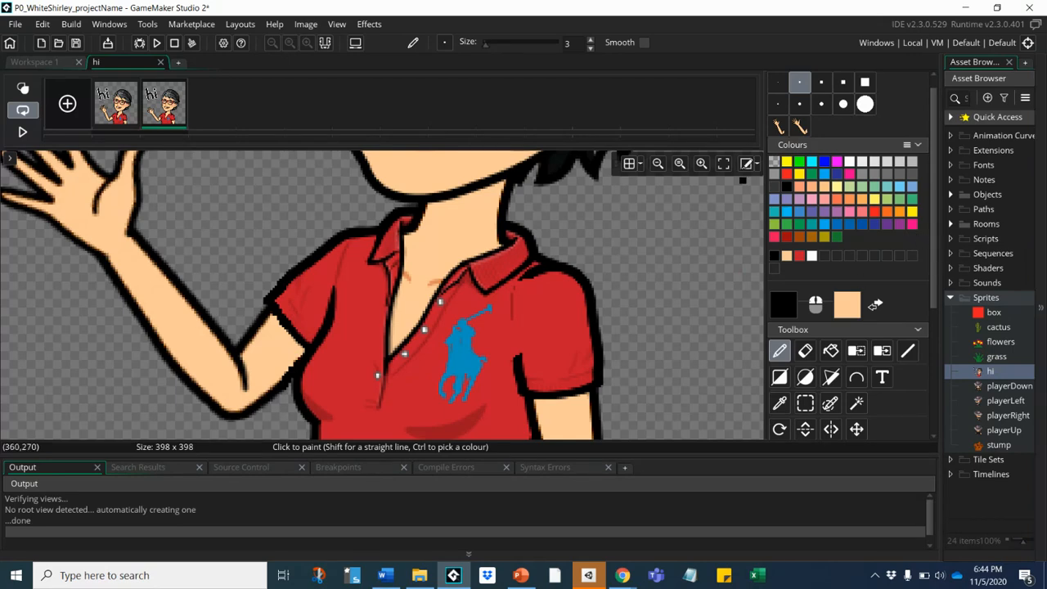
- Duplicate the second frame as a third frame and open the new frame for editing
left_click(680, 164)
left_click(679, 165)
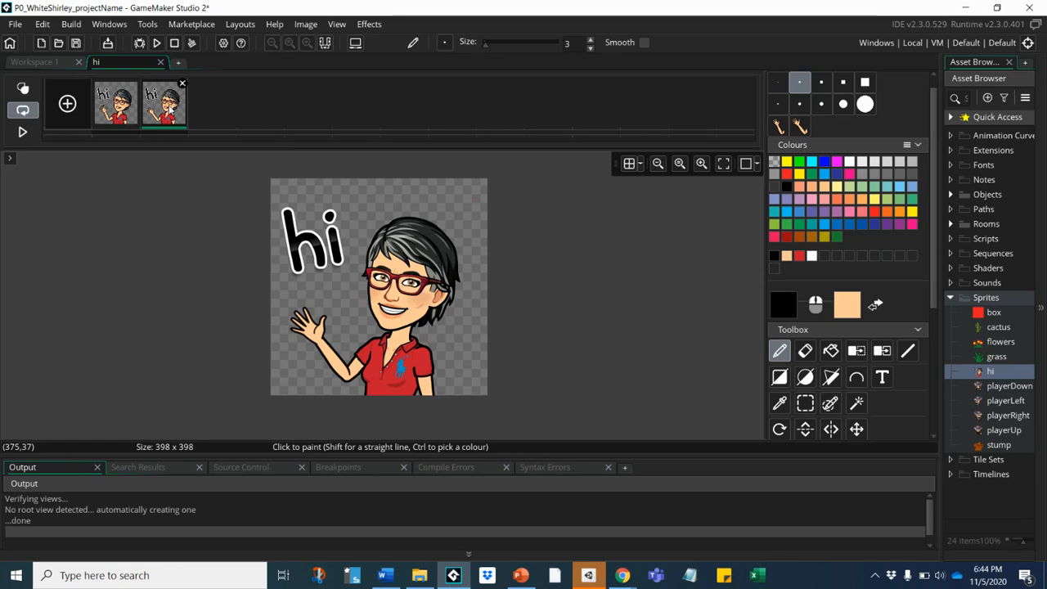
key("ctrl+v")
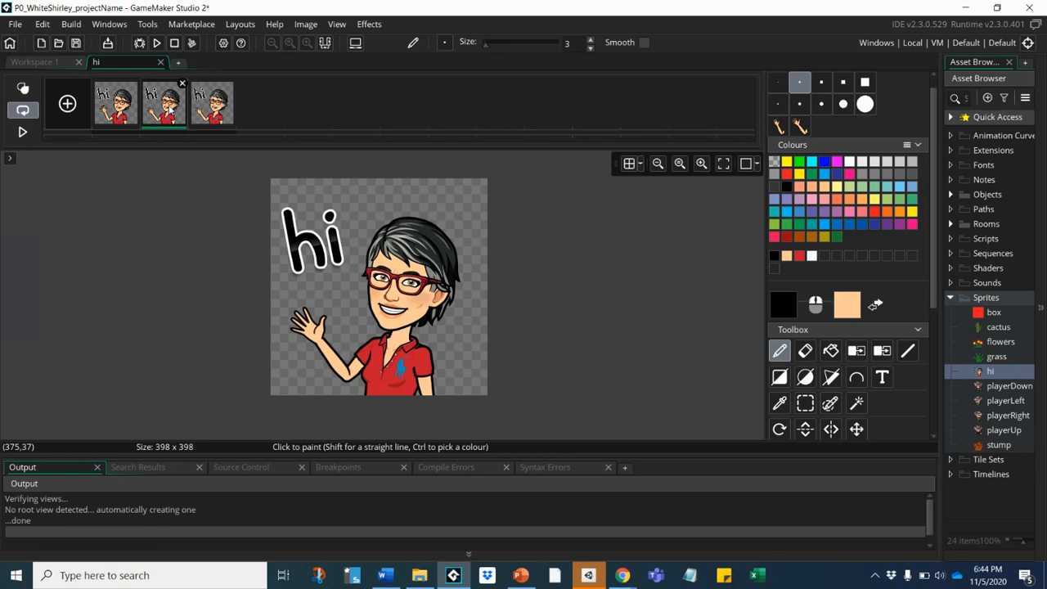
left_click(211, 107)
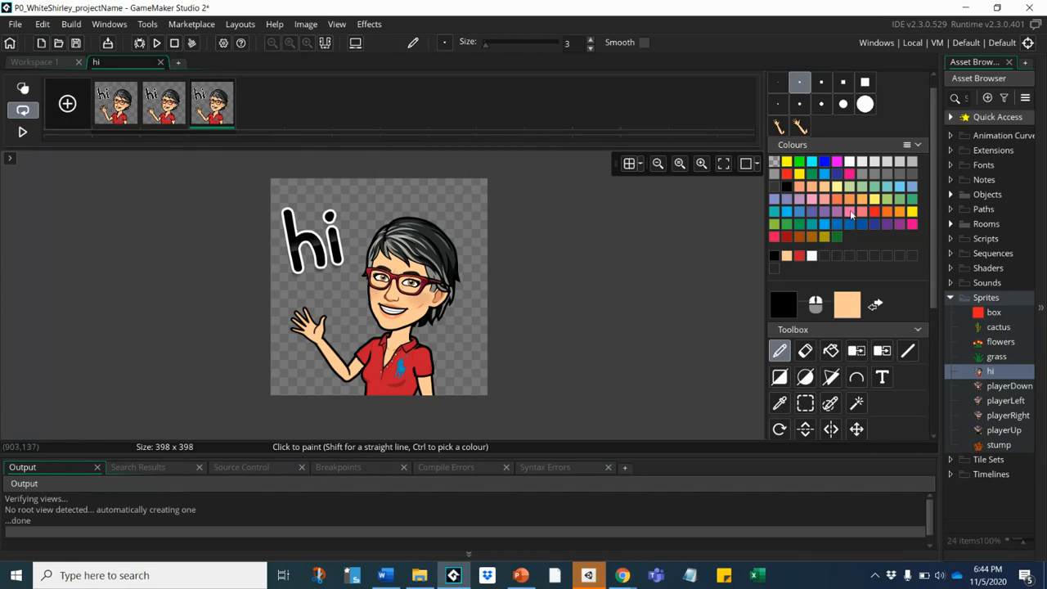
- Erase the waving arm from the third frame using the Eraser with the rotated arm brush
left_click(800, 129)
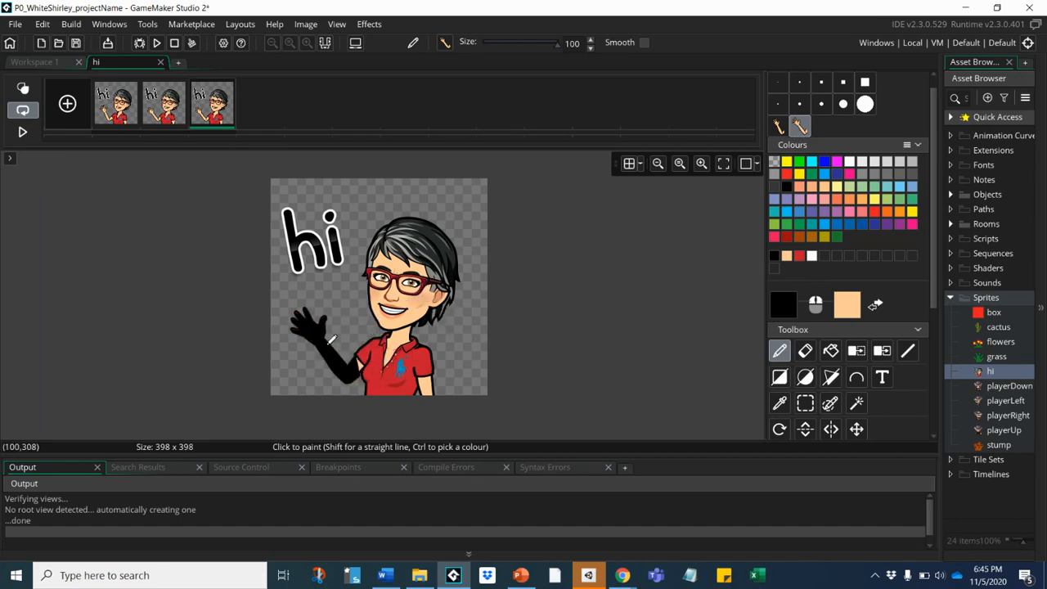
left_click(805, 352)
mouse_move(393, 357)
left_mouse_down()
mouse_move(325, 345)
mouse_move(339, 369)
mouse_move(252, 373)
left_mouse_up()
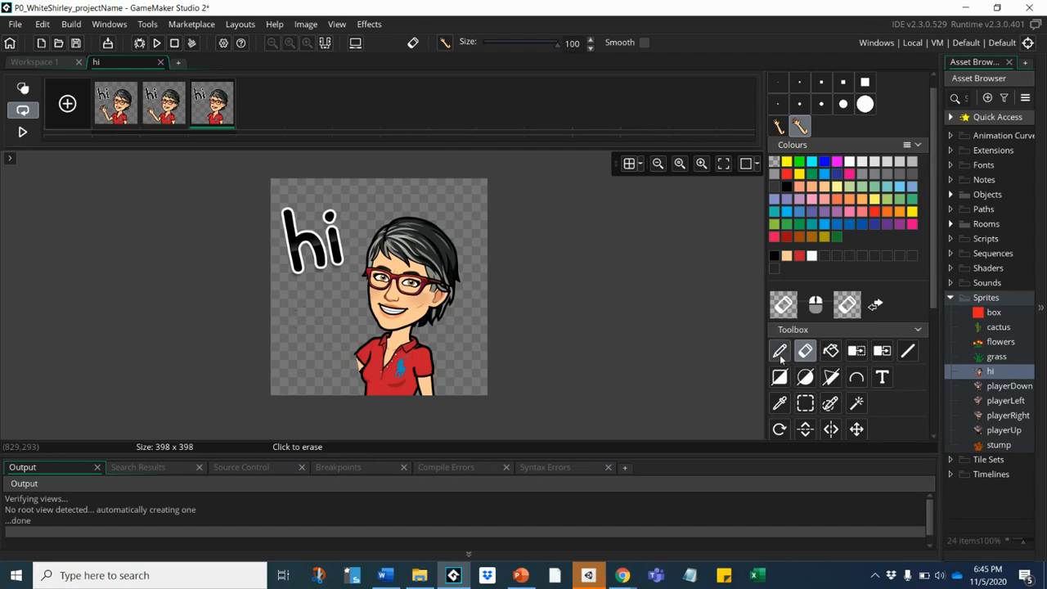
- Rotate the already tilted arm brush again to about 348 degrees and return to the Paintbrush tool
left_click(780, 429)
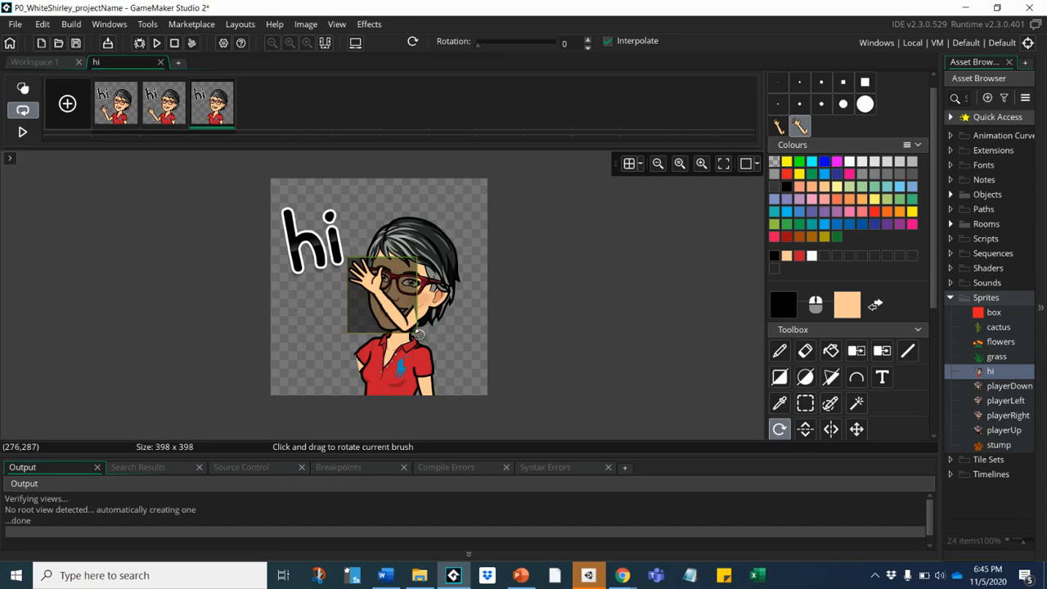
left_click_drag(416, 332, 405, 340)
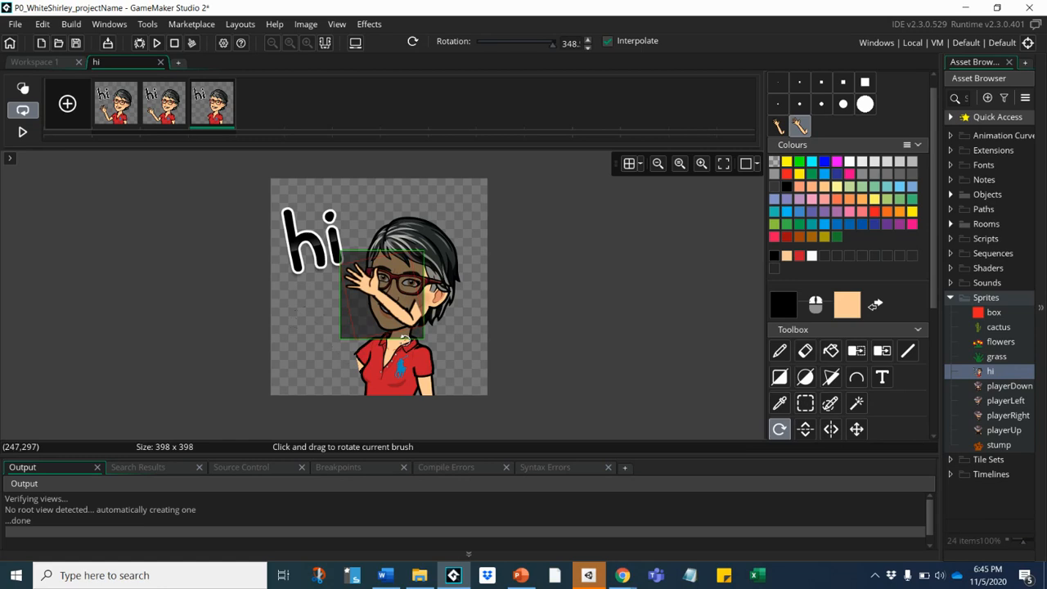
left_click(780, 352)
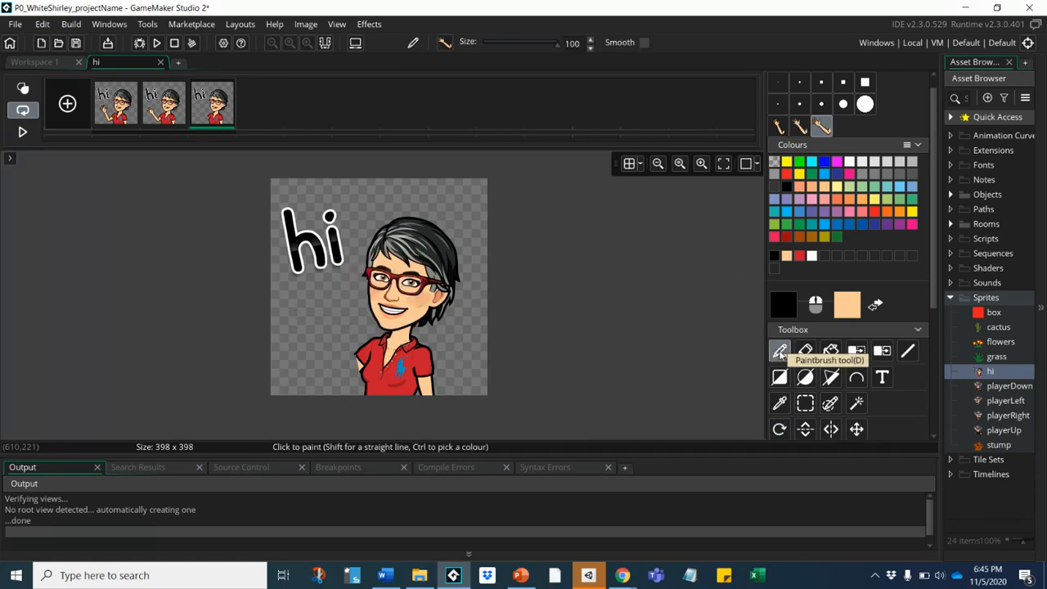
- Undo the stray black arm stamp, turn on onion skinning, and stamp the arm on the third frame with white as the primary colour
mouse_move(491, 367)
left_mouse_down()
mouse_move(344, 384)
mouse_move(282, 335)
mouse_move(146, 182)
left_mouse_up()
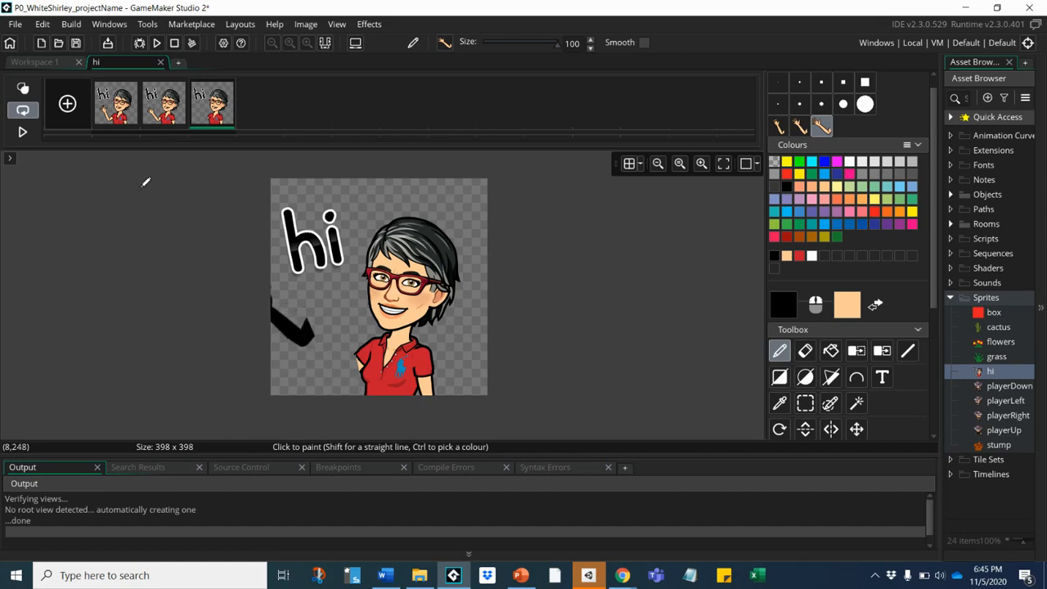
key("ctrl+z")
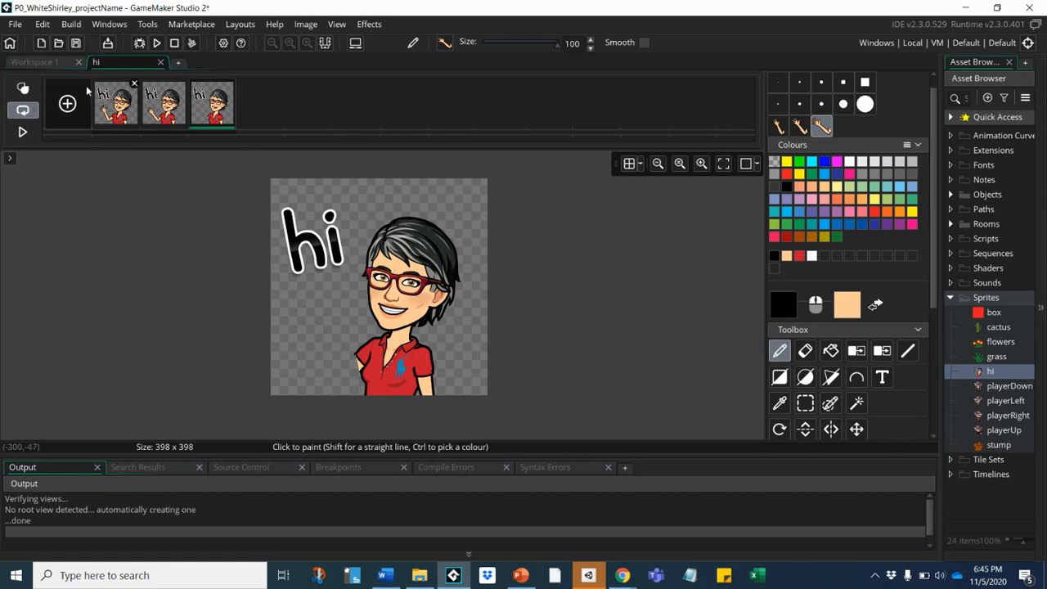
left_click(23, 88)
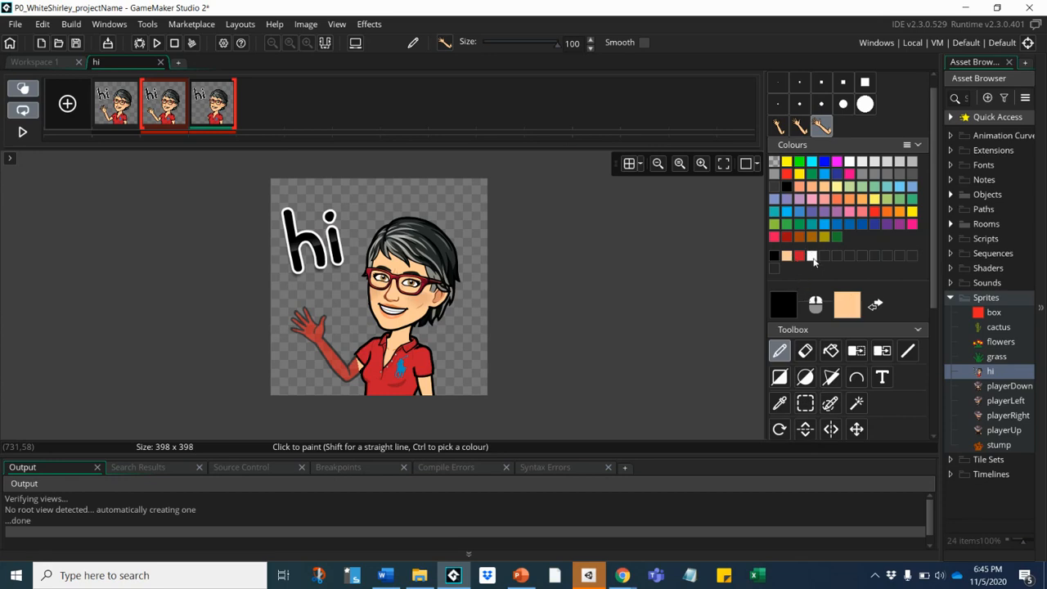
left_click(813, 256)
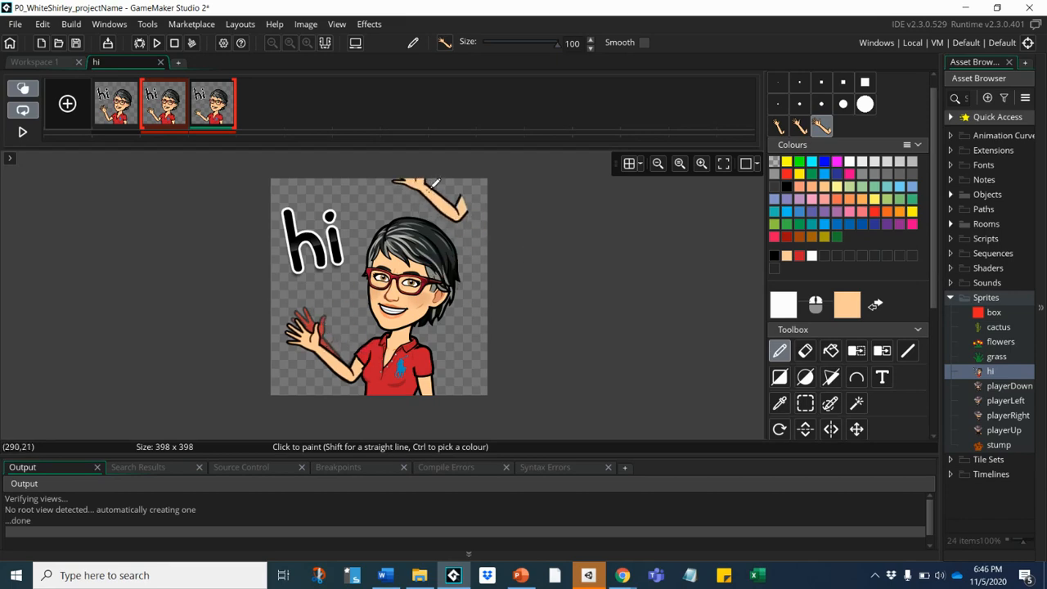
- Close the gap in the shirt outline beside the elbow on the third frame using the size 3 brush in black
left_click(704, 164)
left_click(708, 162)
left_click(708, 162)
left_click(708, 162)
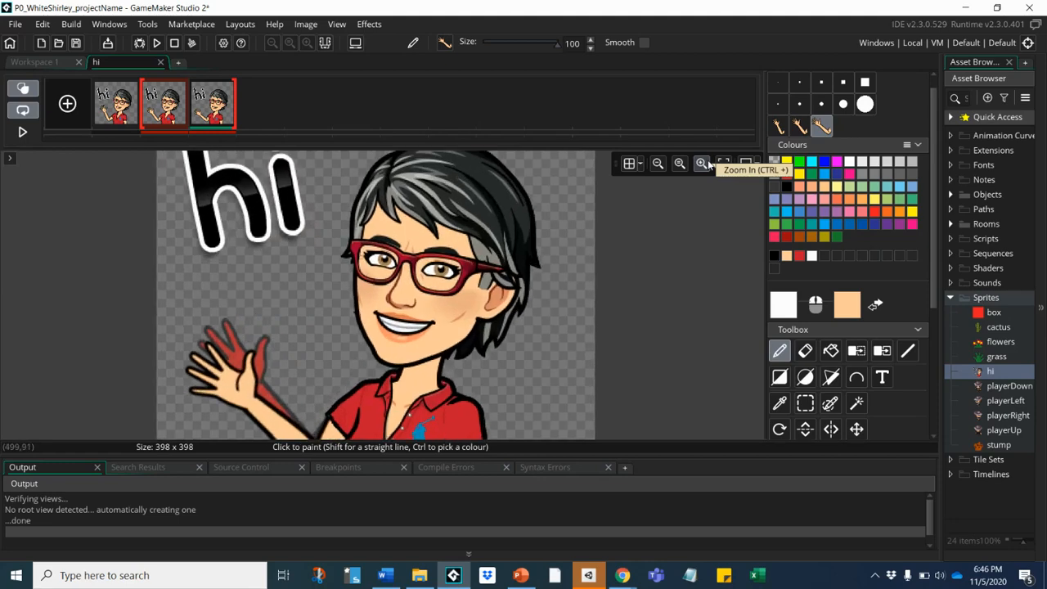
left_click(708, 162)
left_click(708, 161)
scroll(596, 292, "down", 5)
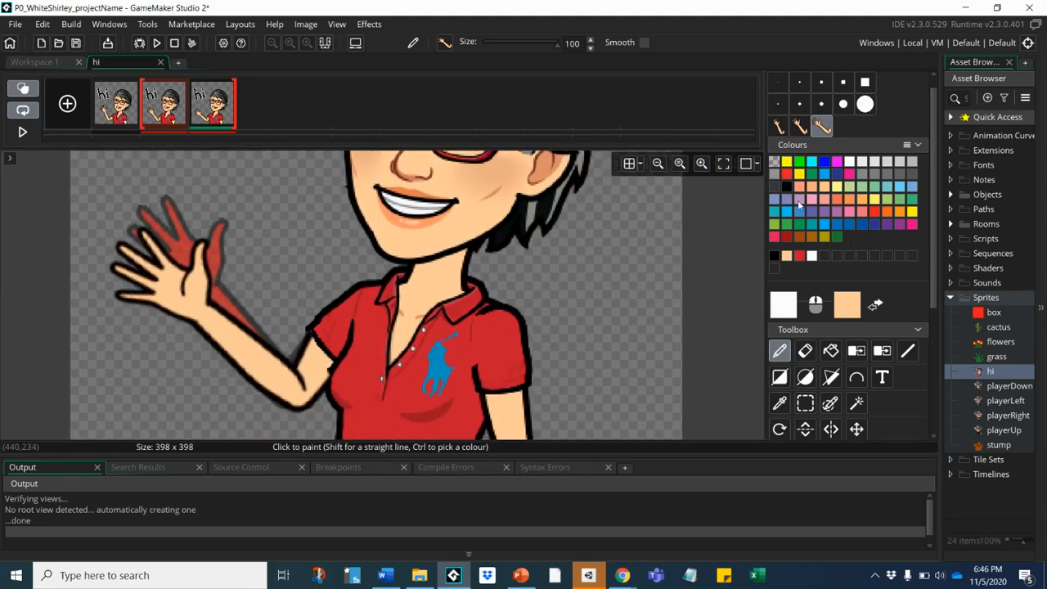
left_click(799, 82)
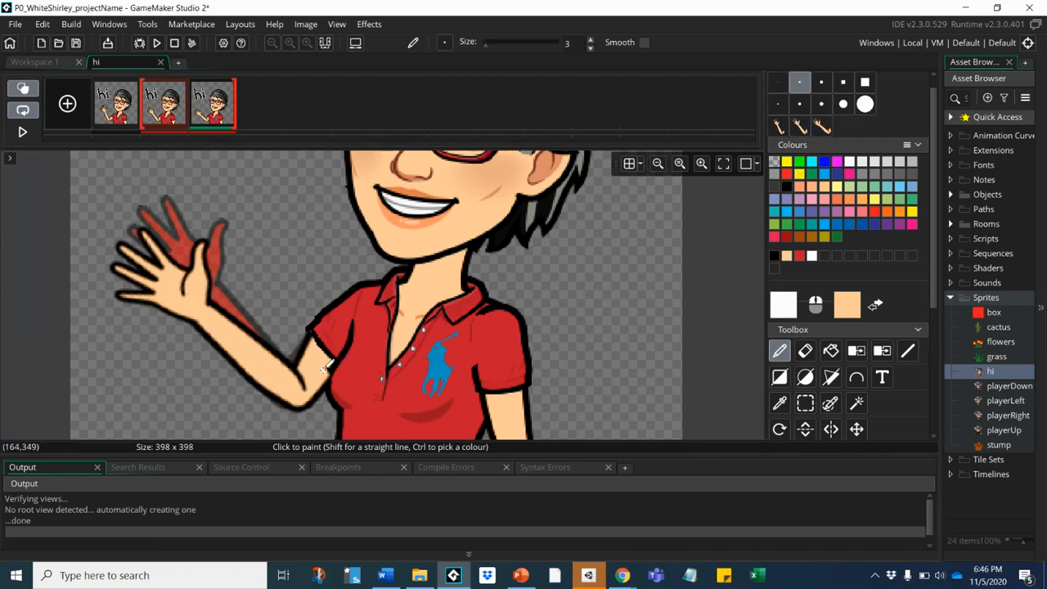
left_click(702, 163)
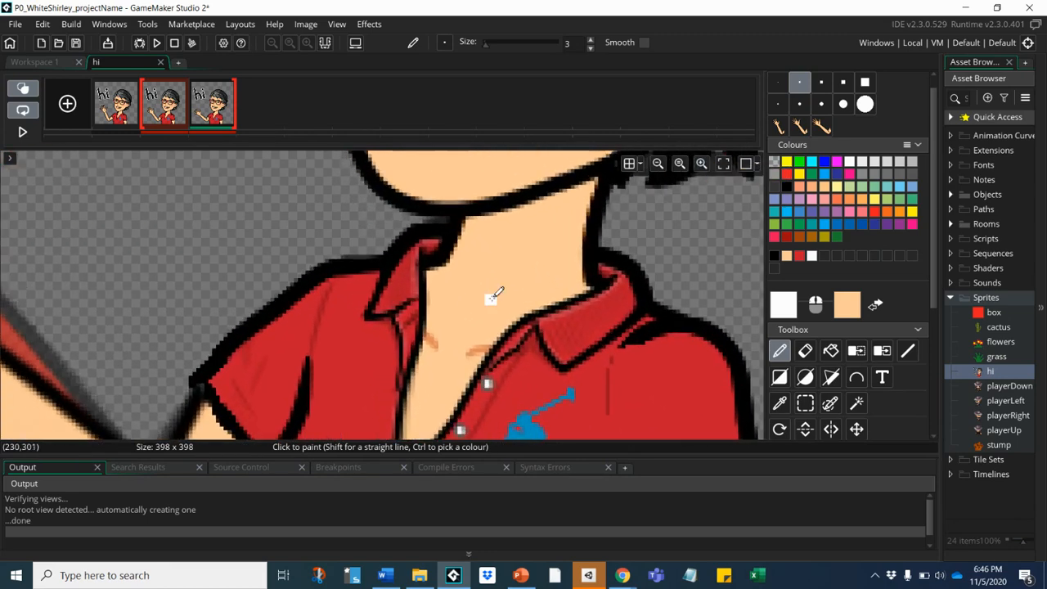
middle_click_drag(334, 380, 358, 236)
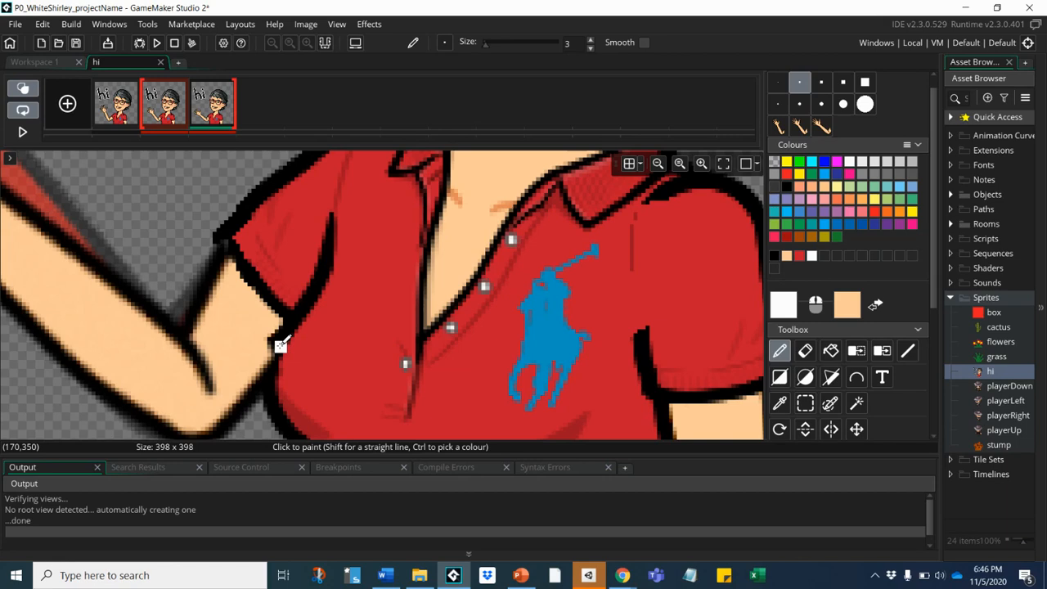
left_click(775, 256)
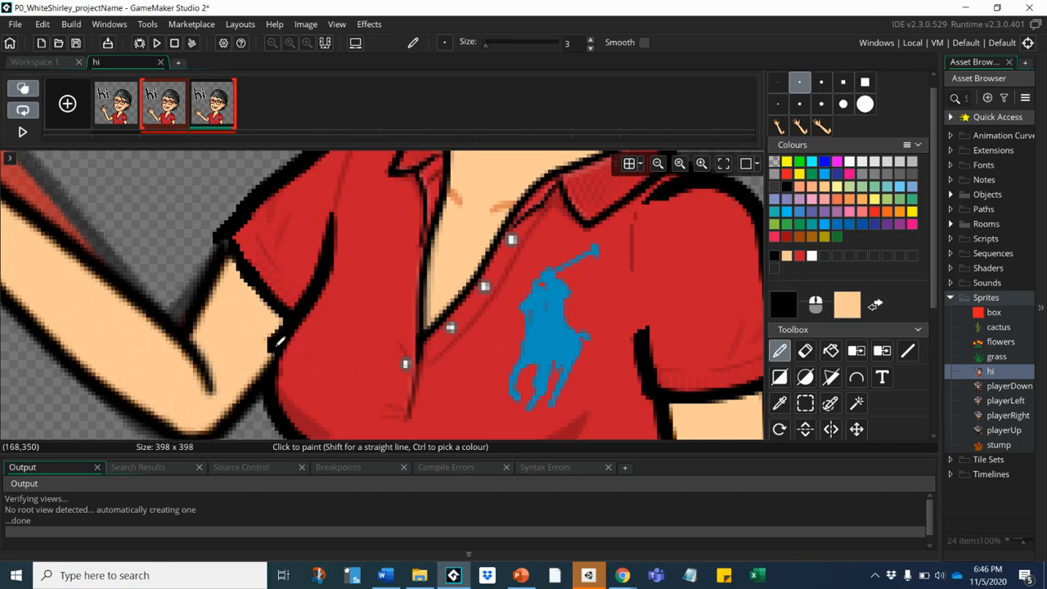
left_click_drag(275, 352, 274, 355)
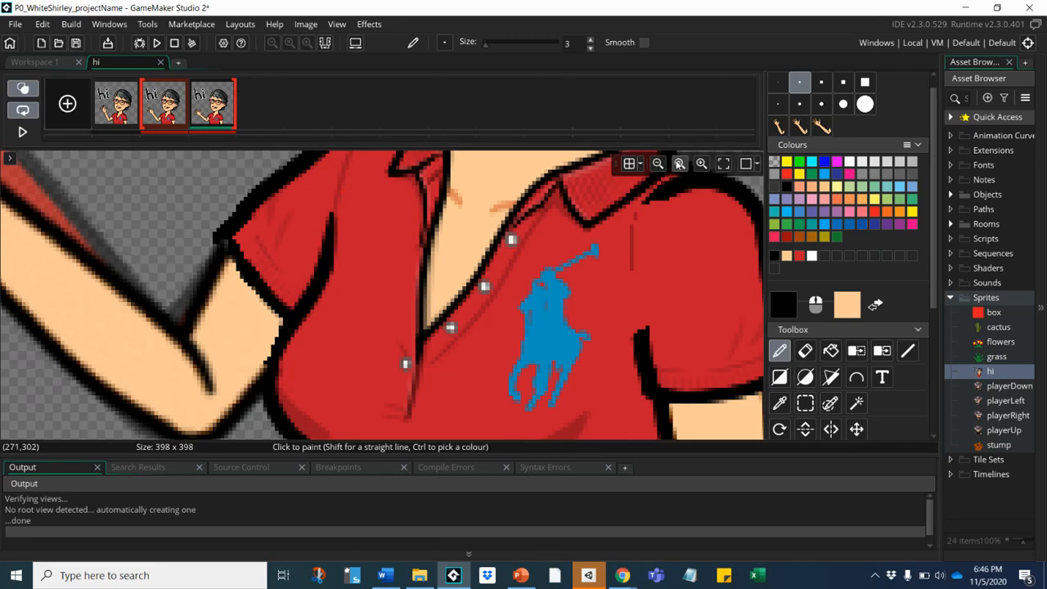
left_click(679, 163)
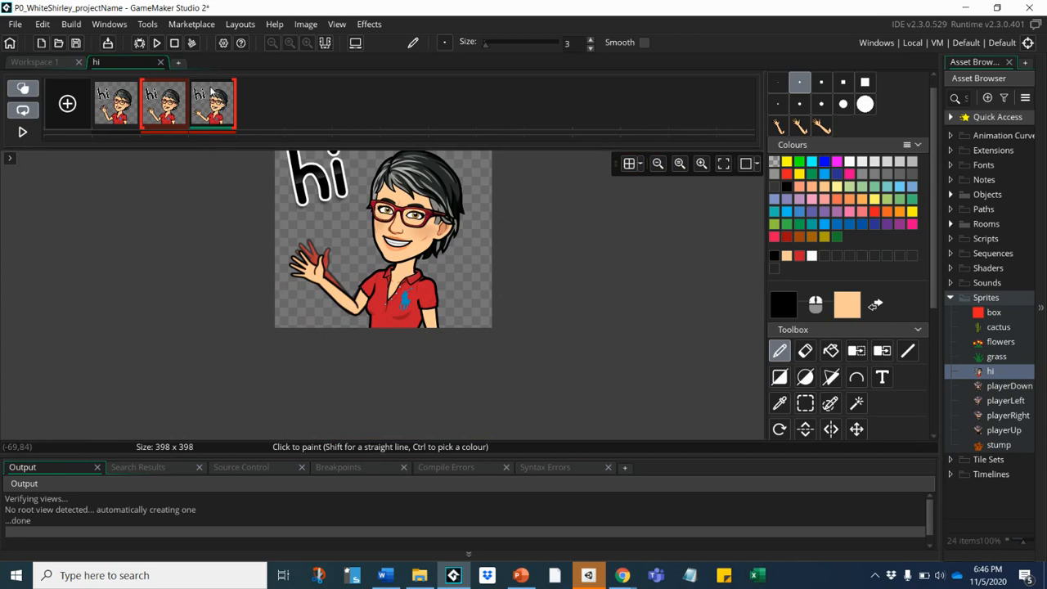
- Duplicate the third frame as a fourth frame and erase its waving arm using the Eraser with the latest rotated arm brush
left_click(211, 92)
key("ctrl+v")
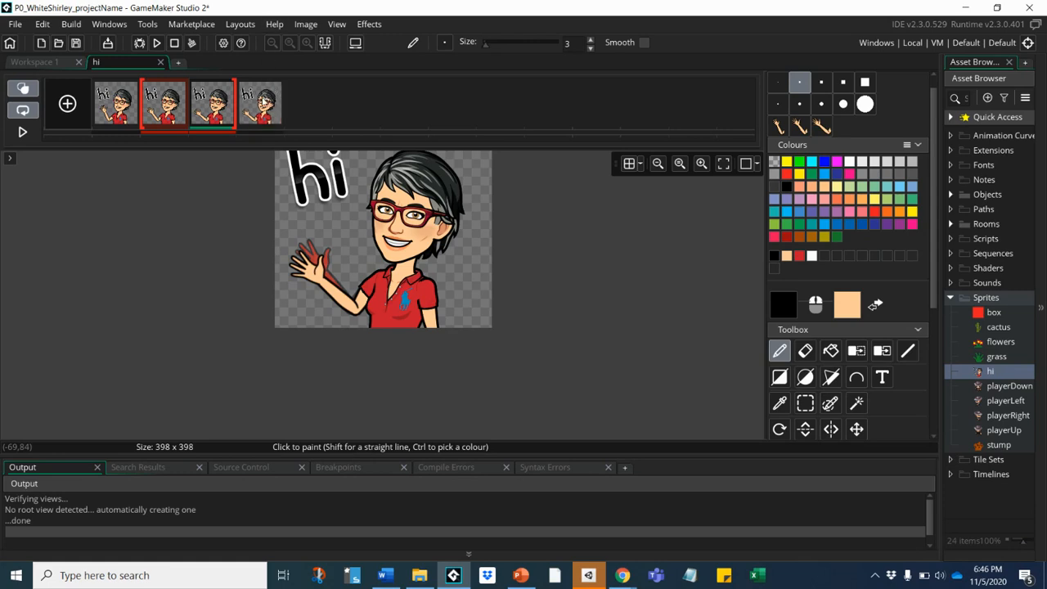
left_click(263, 101)
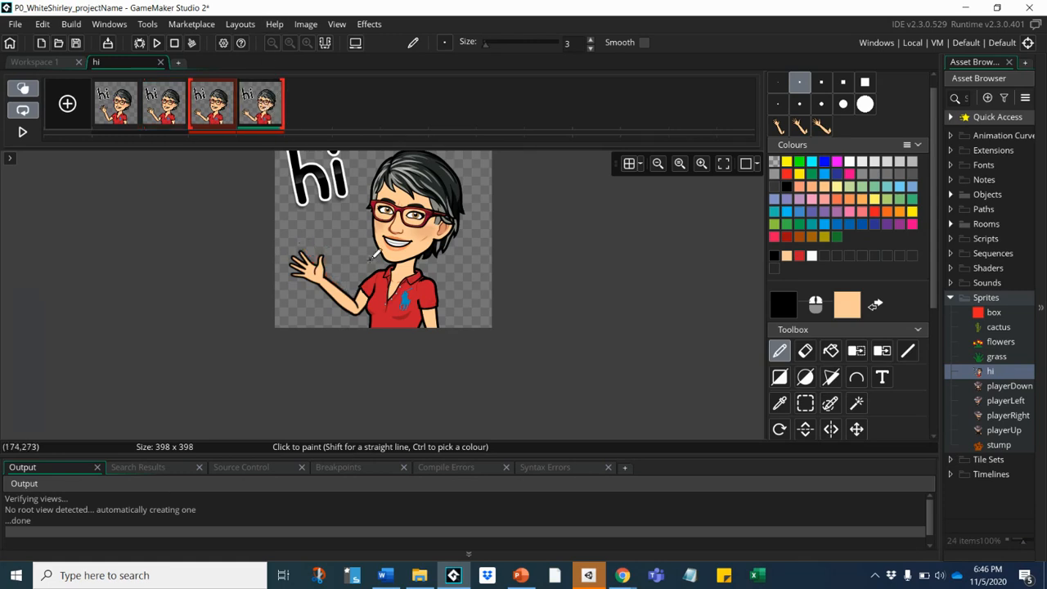
left_click(806, 352)
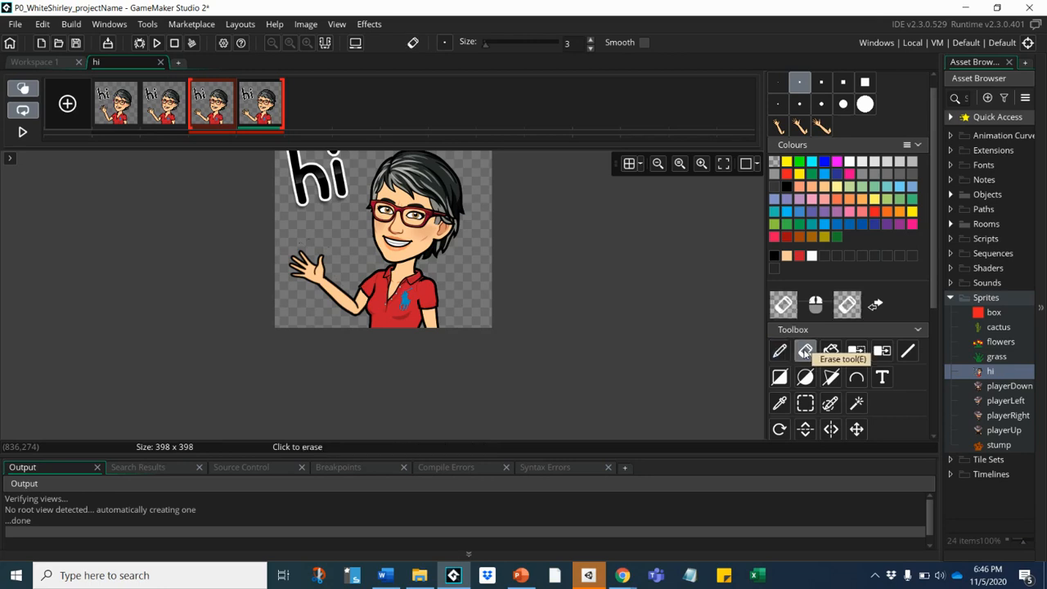
left_click(822, 127)
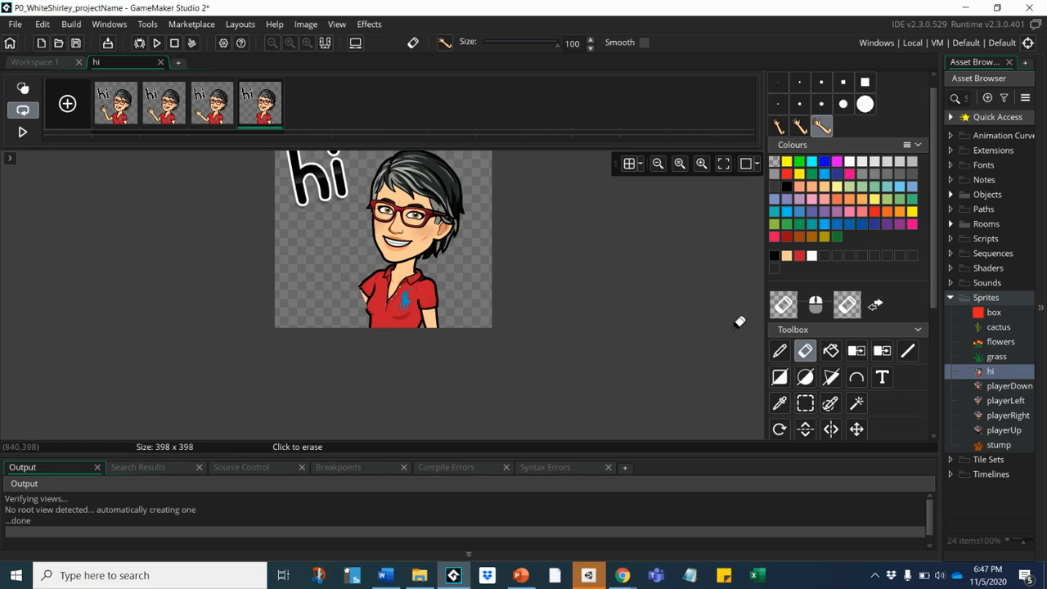
- Rotate the arm brush to about 348 degrees and stamp it on the fourth frame in white with onion skinning on
left_click(779, 428)
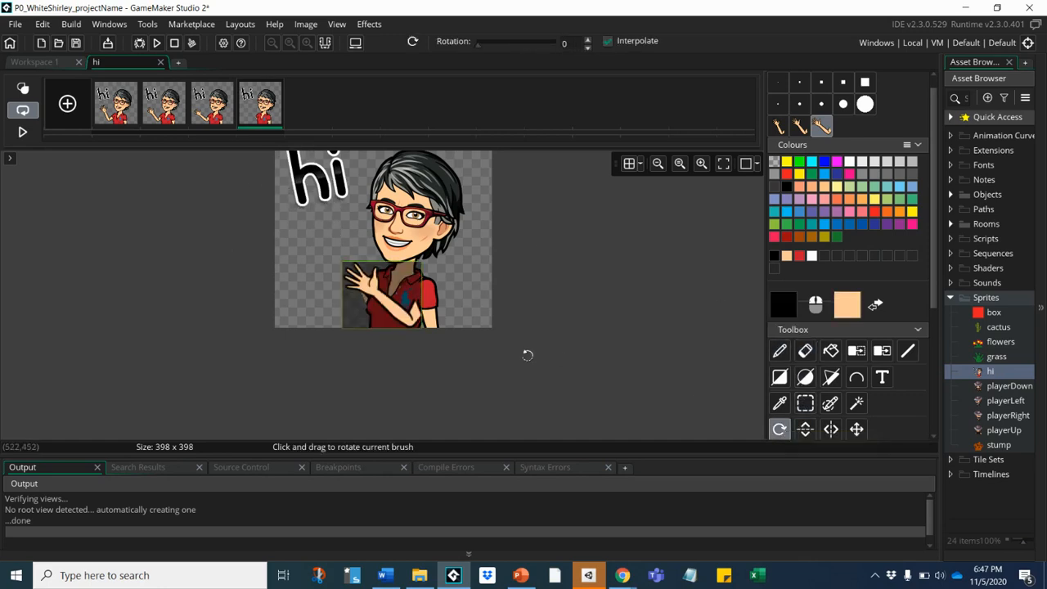
mouse_move(422, 329)
left_mouse_down()
mouse_move(432, 319)
mouse_move(409, 332)
left_mouse_up()
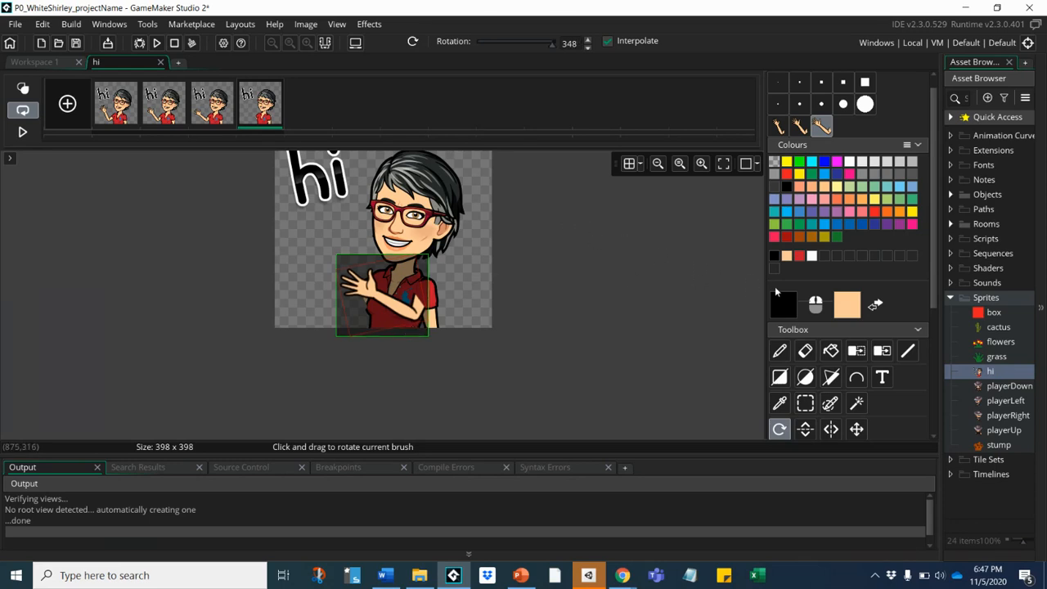
left_click(779, 350)
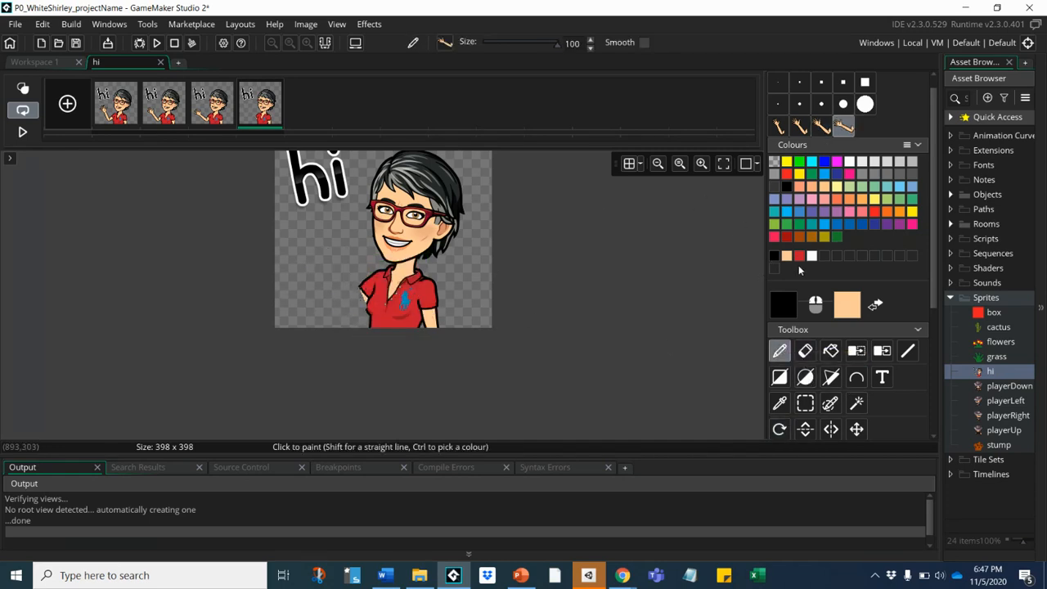
left_click(812, 255)
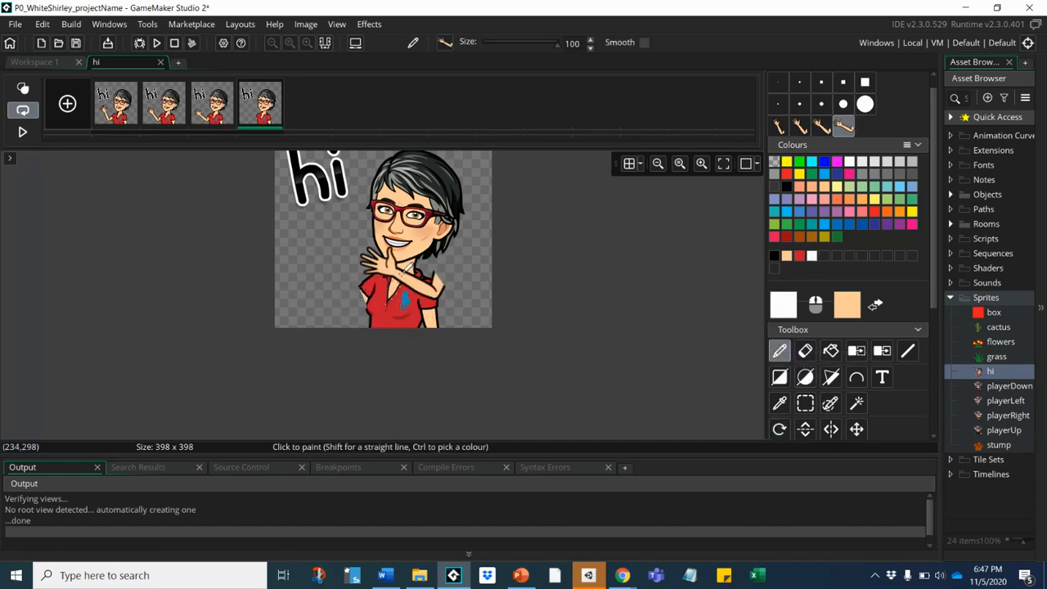
left_click(23, 87)
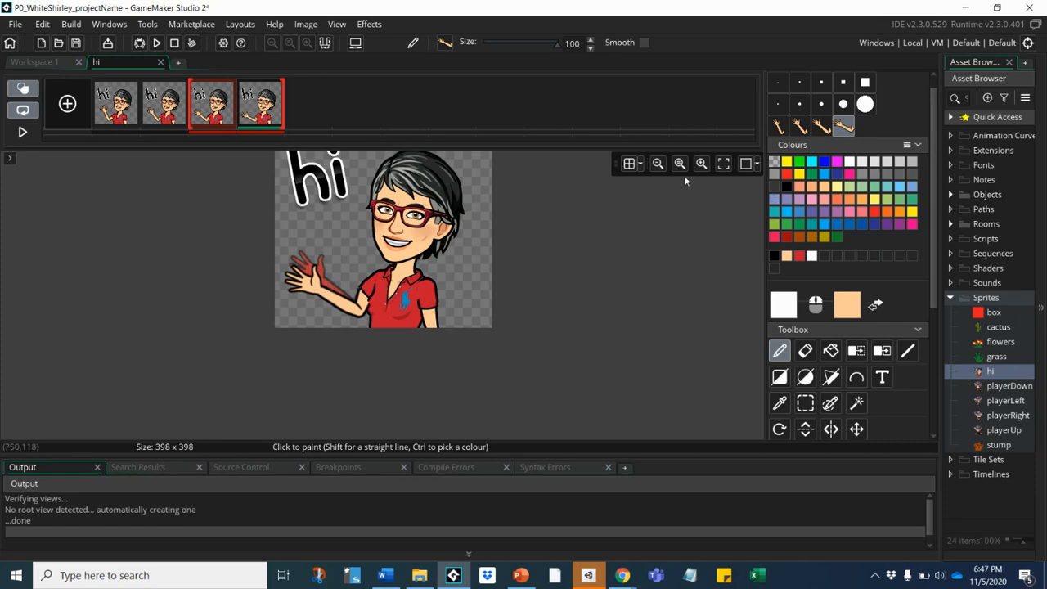
- Retouch the black sleeve and shirt outlines around the upper arm on the fourth frame using the size 3 brush
left_click(702, 165)
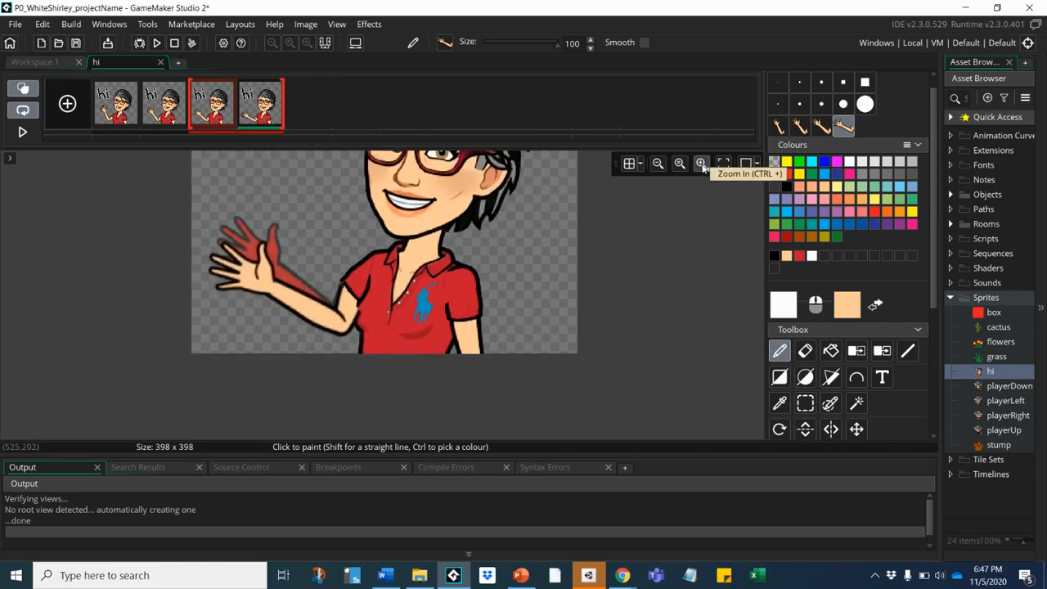
left_click(702, 164)
left_click(702, 164)
left_click(702, 165)
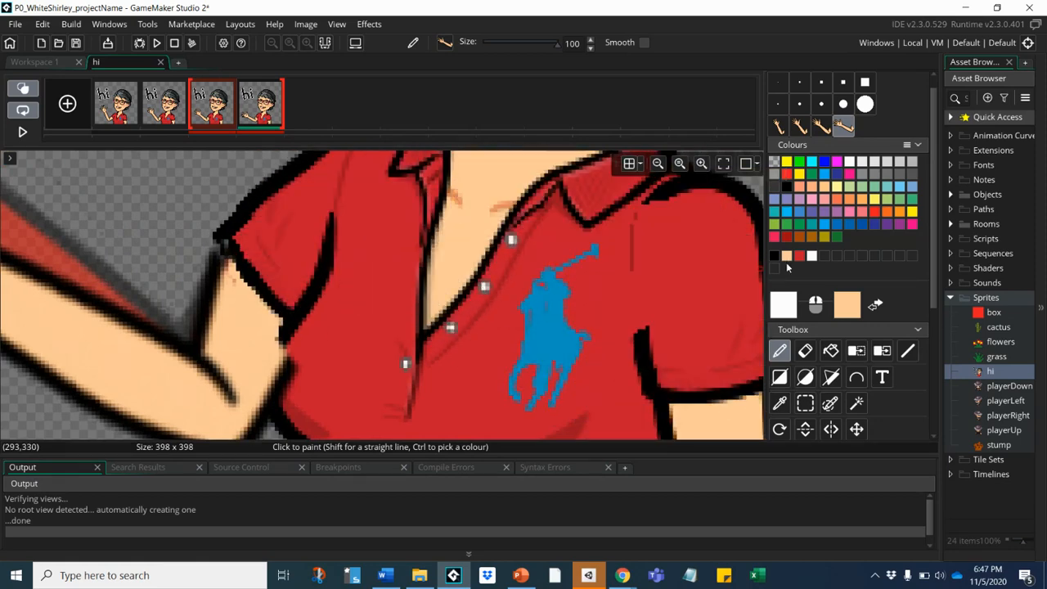
left_click(801, 83)
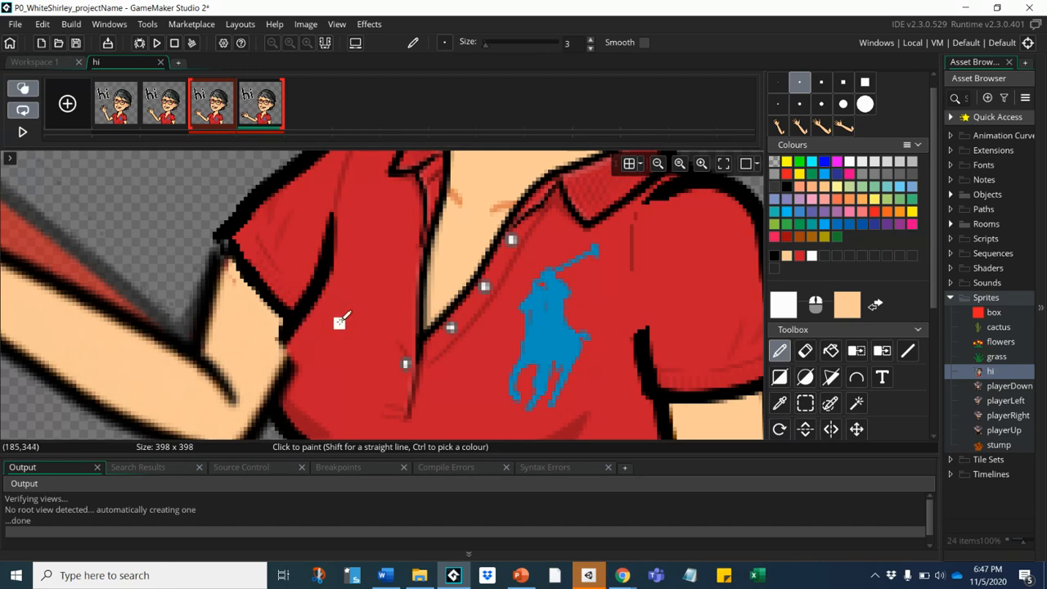
left_click(774, 255)
left_click(431, 338)
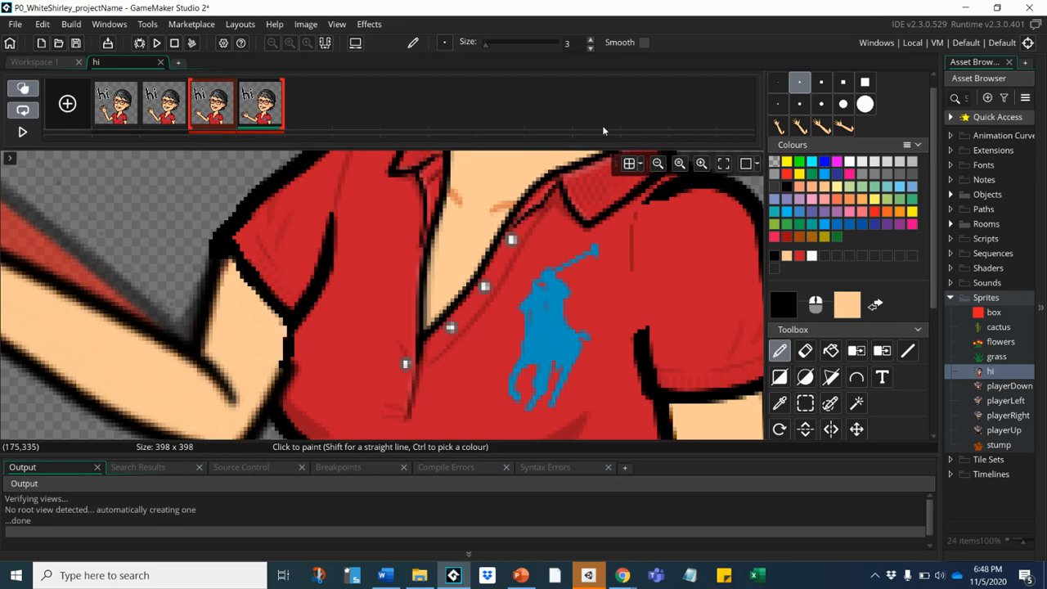
left_click(680, 164)
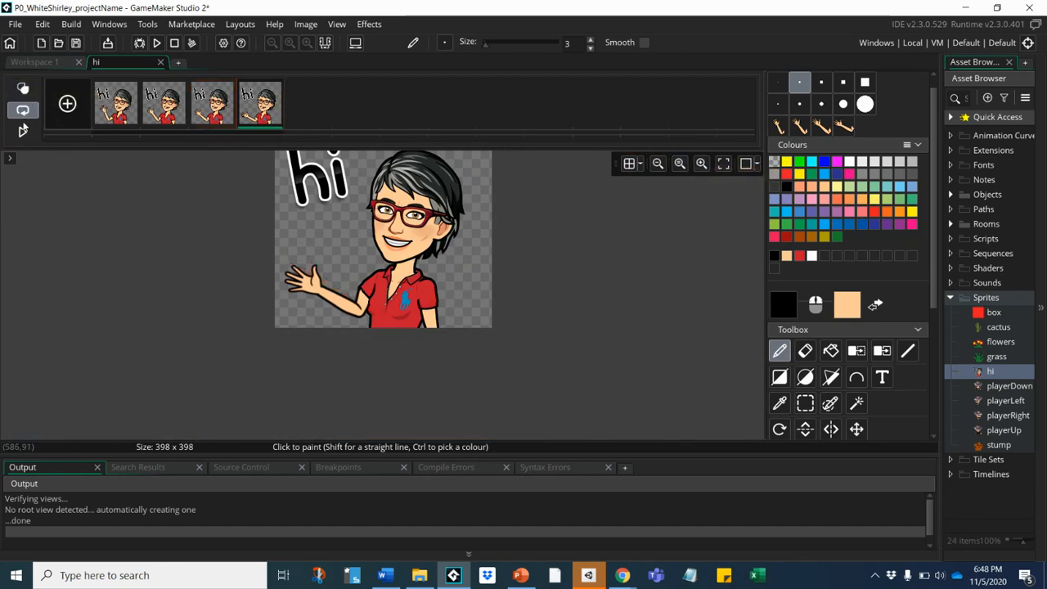
- Play the four-frame waving animation and pause it again
left_click(23, 133)
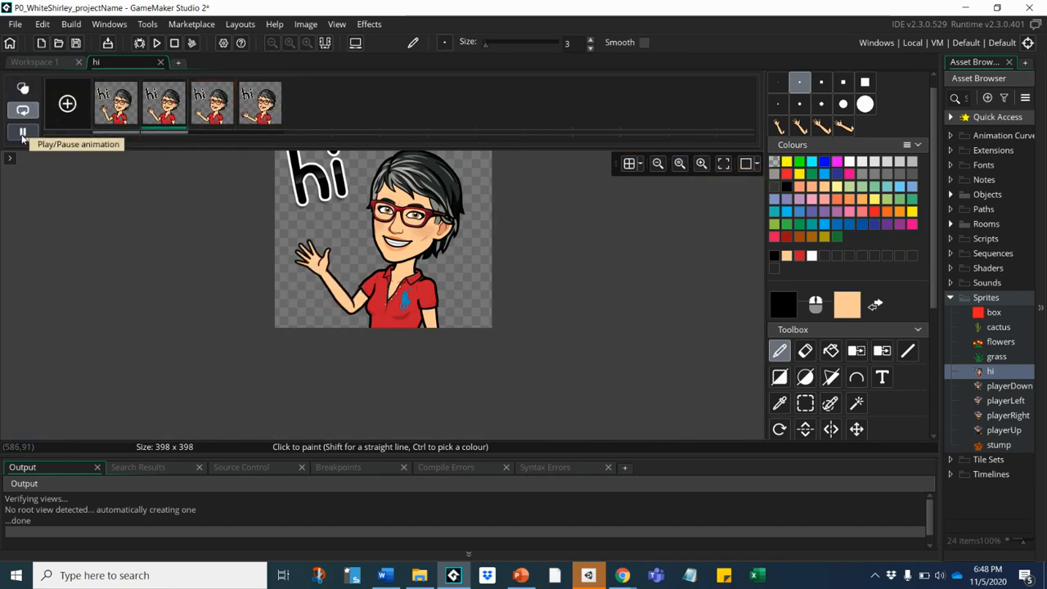
left_click(22, 135)
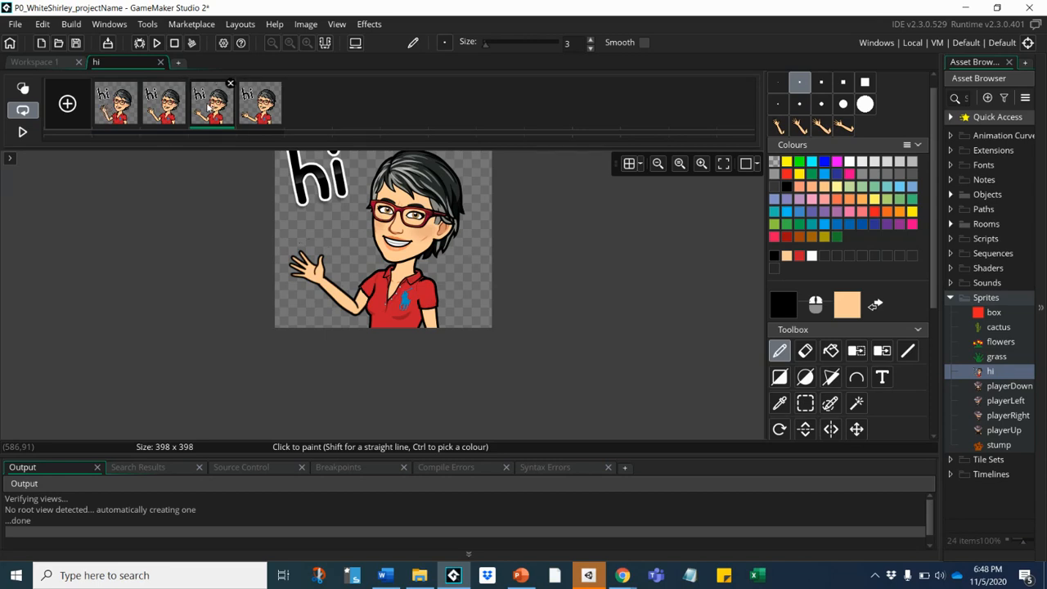
- Append copies of the third and second frames to the end of the animation and play it
key("ctrl+v")
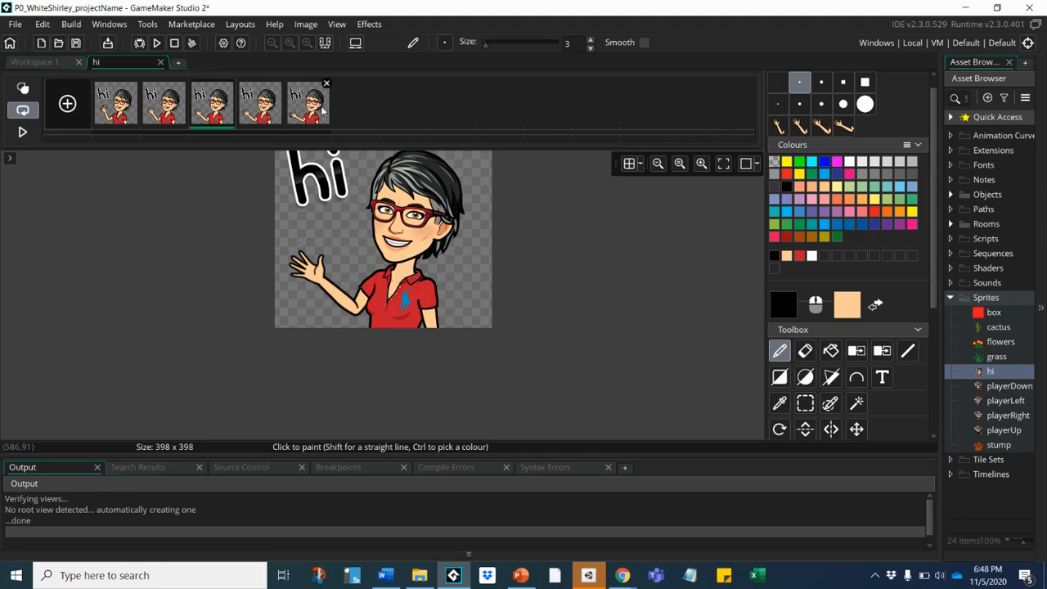
left_click(159, 108)
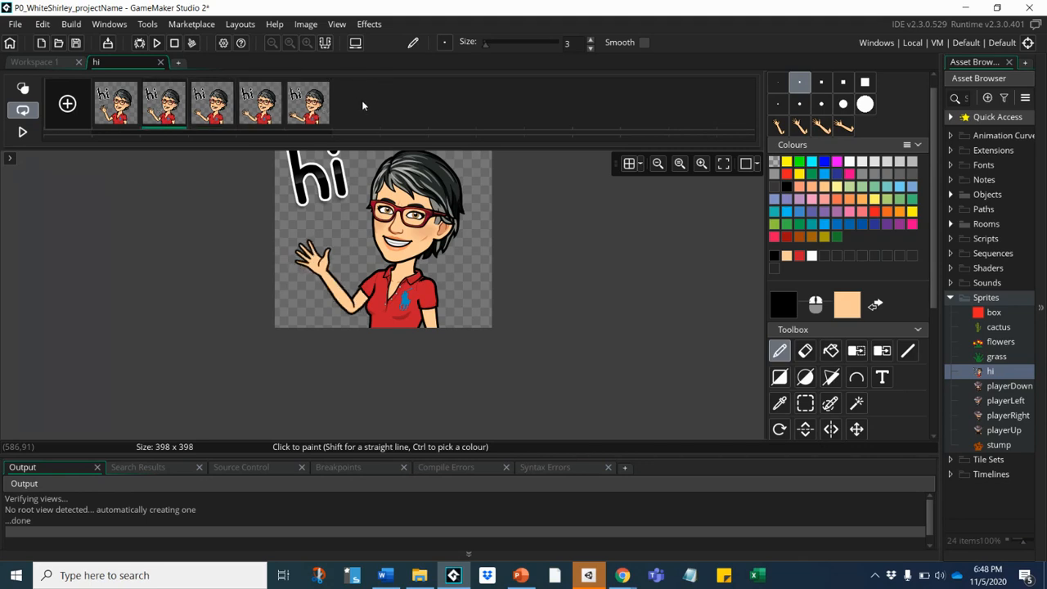
key("ctrl+v")
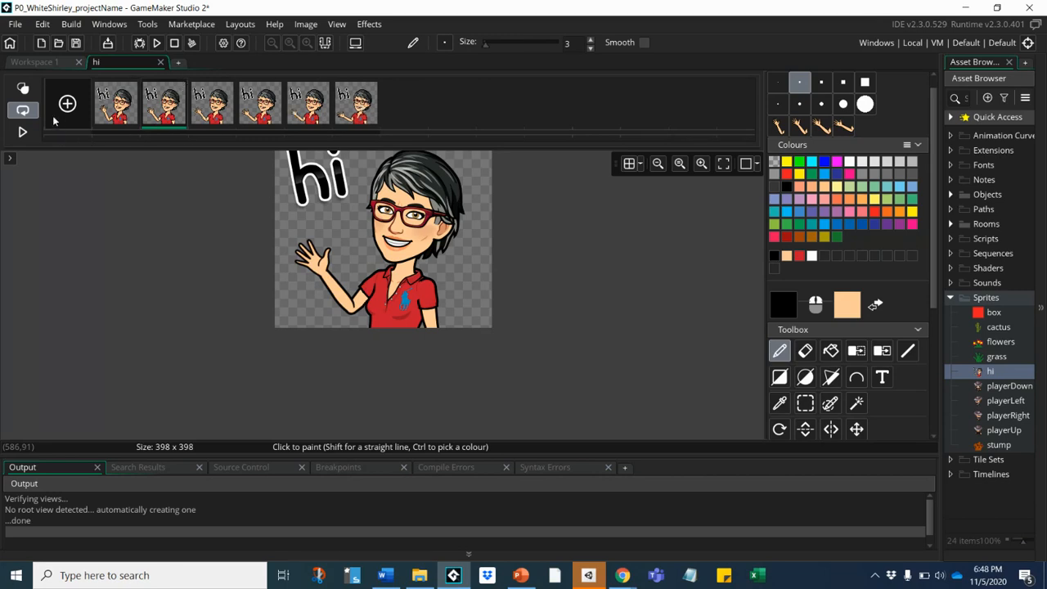
left_click(23, 132)
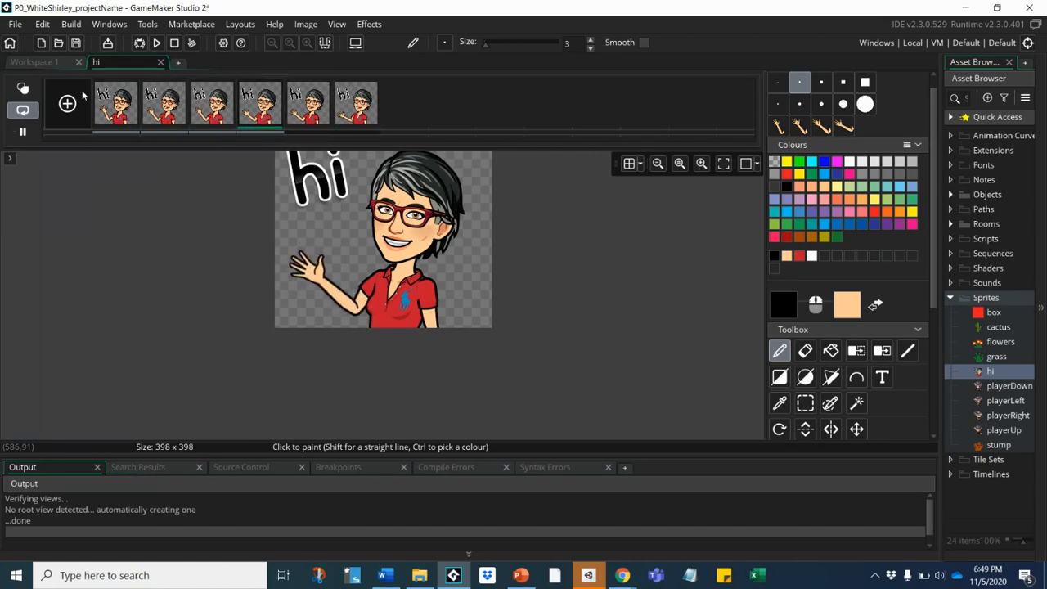
- Close the image editor, set the hi sprite's speed to 10 frames per second, and preview the animation
left_click(160, 62)
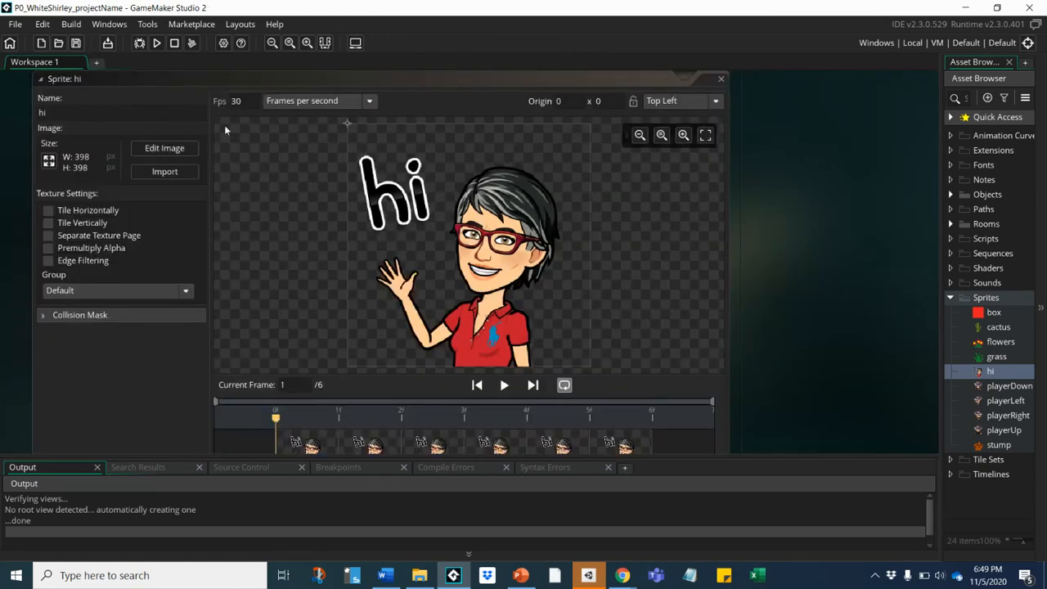
left_click(243, 103)
key("BackSpace")
key("BackSpace")
type("10")
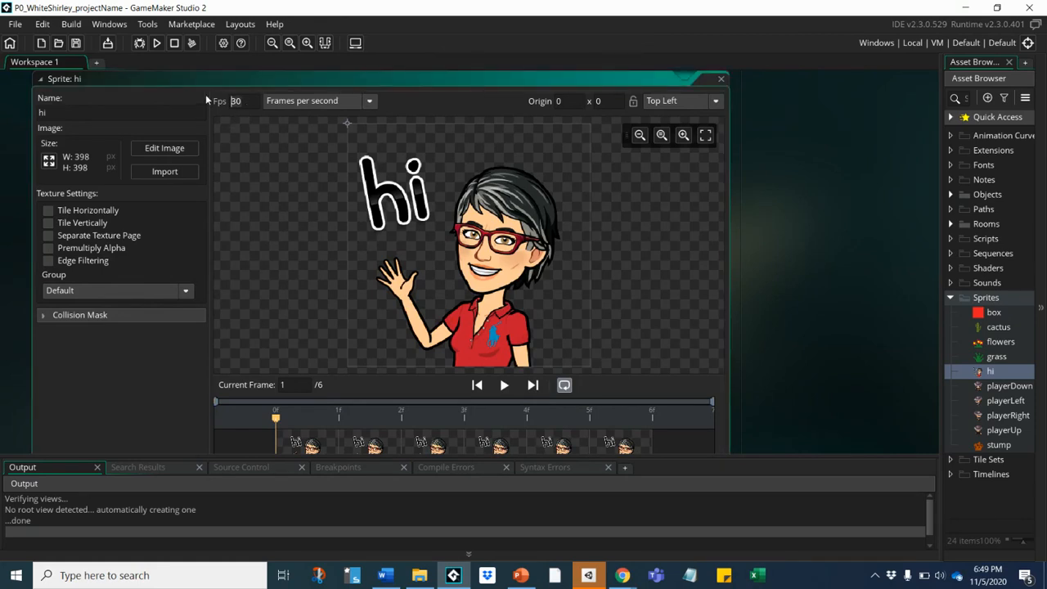
left_click(505, 385)
- Reopen the hi sprite's image for editing, move the sixth frame forward to fourth place, and preview the animation
left_click(163, 150)
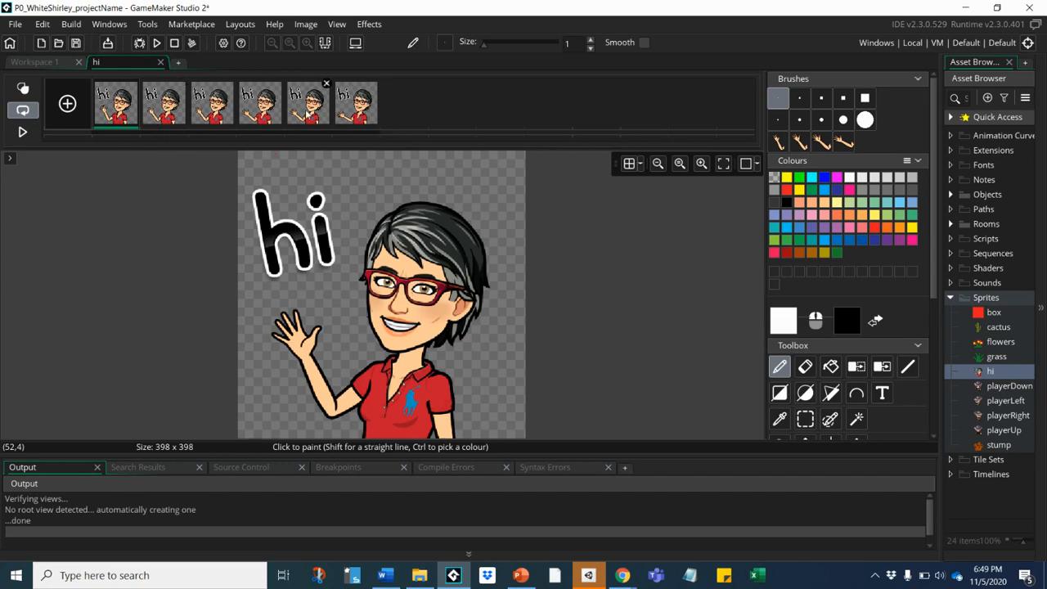
left_click(307, 110)
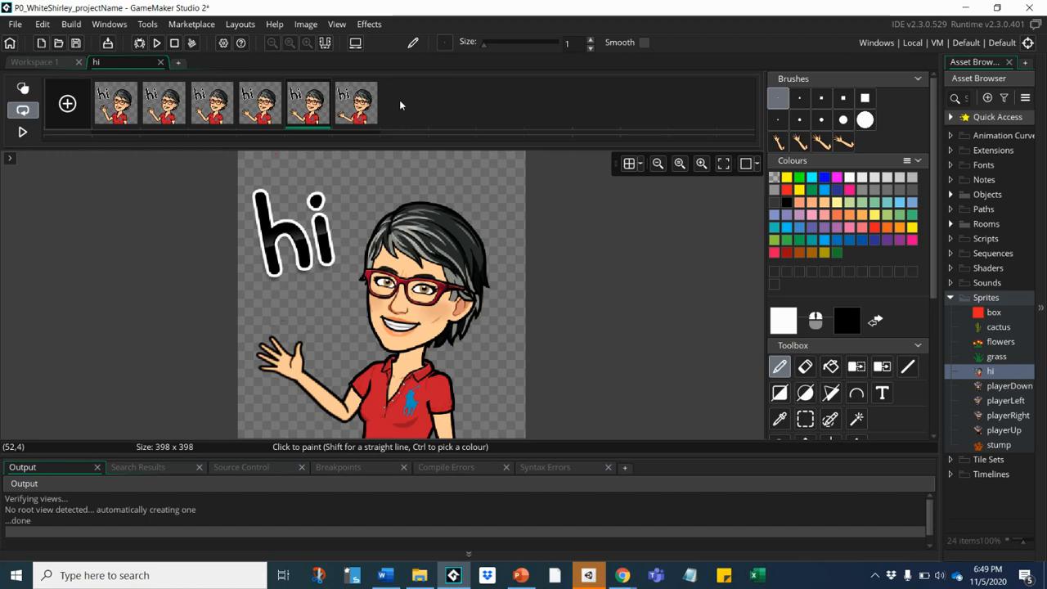
left_click_drag(355, 108, 292, 107)
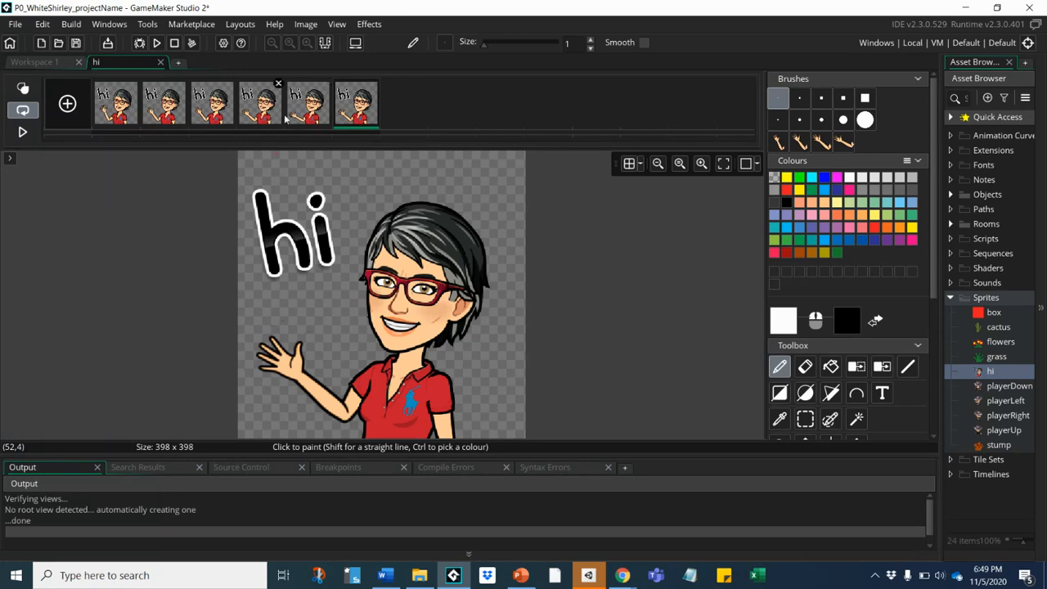
left_click_drag(309, 109, 248, 123)
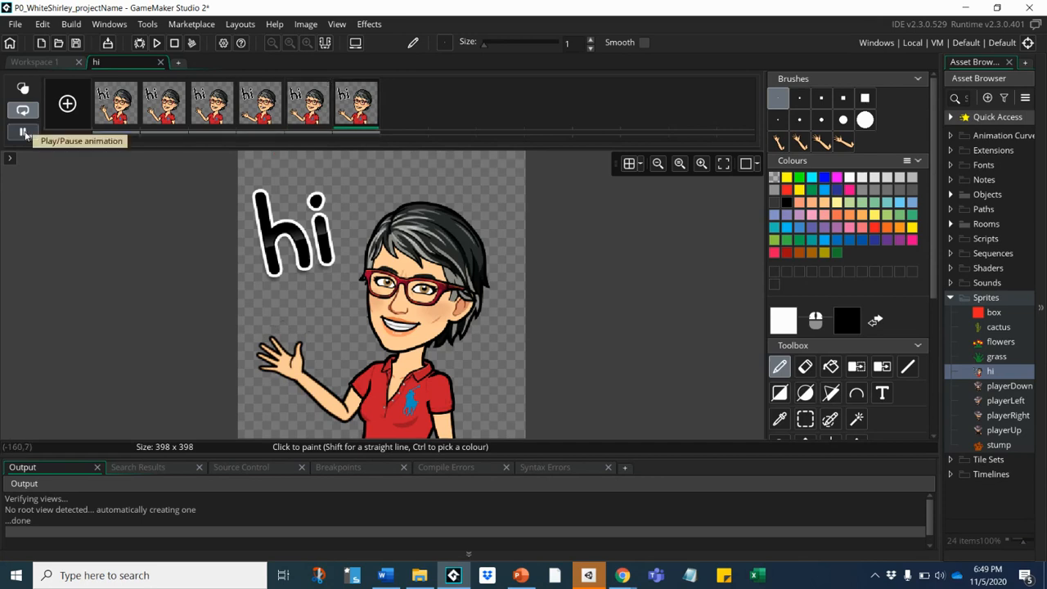
left_click(23, 133)
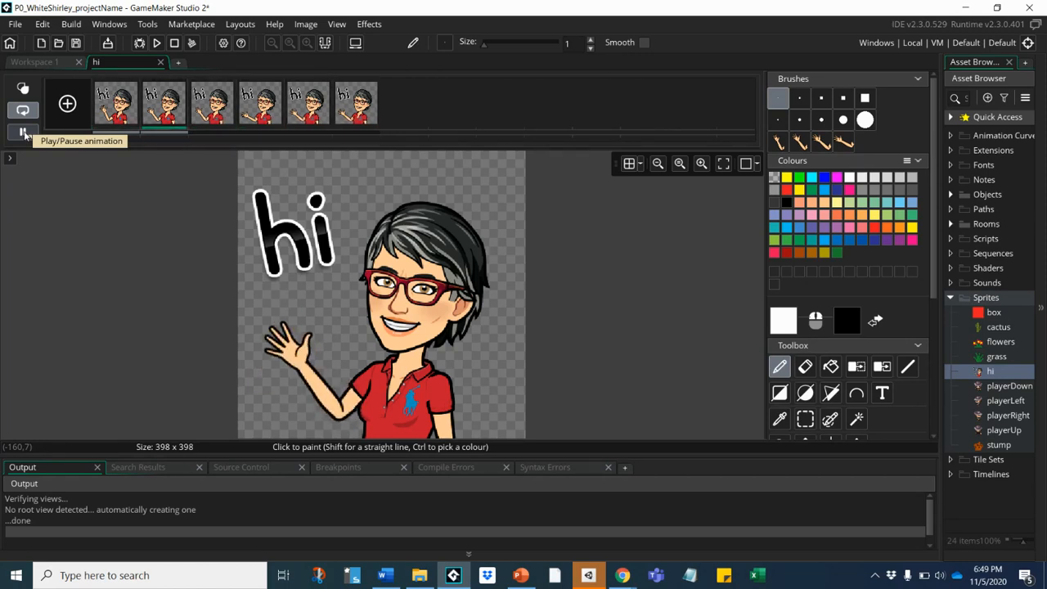
- Pause the waving animation, close the hi sprite's image editor, and stop the preview in the sprite window
left_click(24, 134)
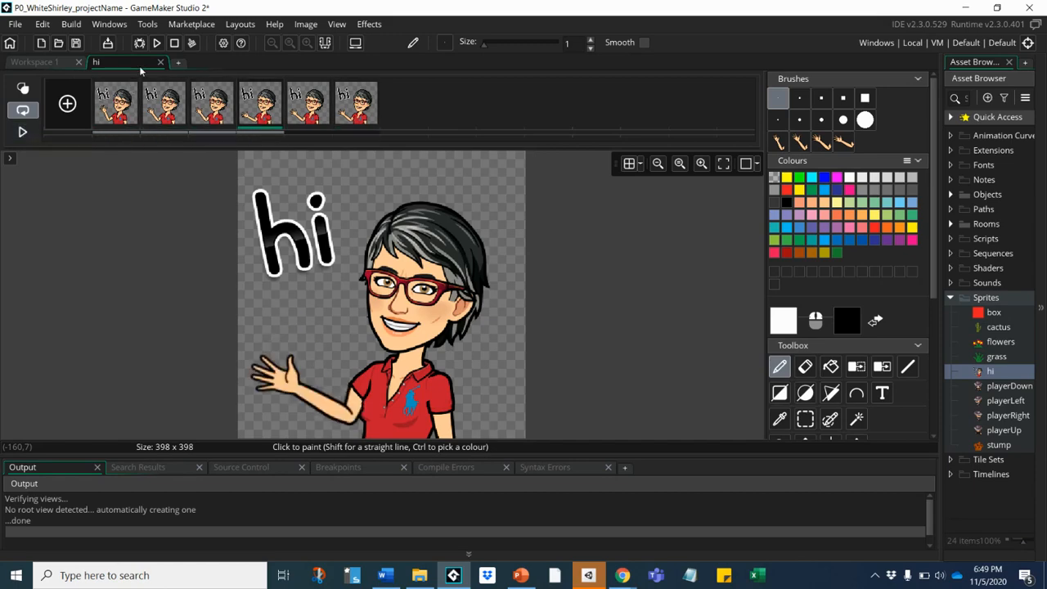
left_click(161, 63)
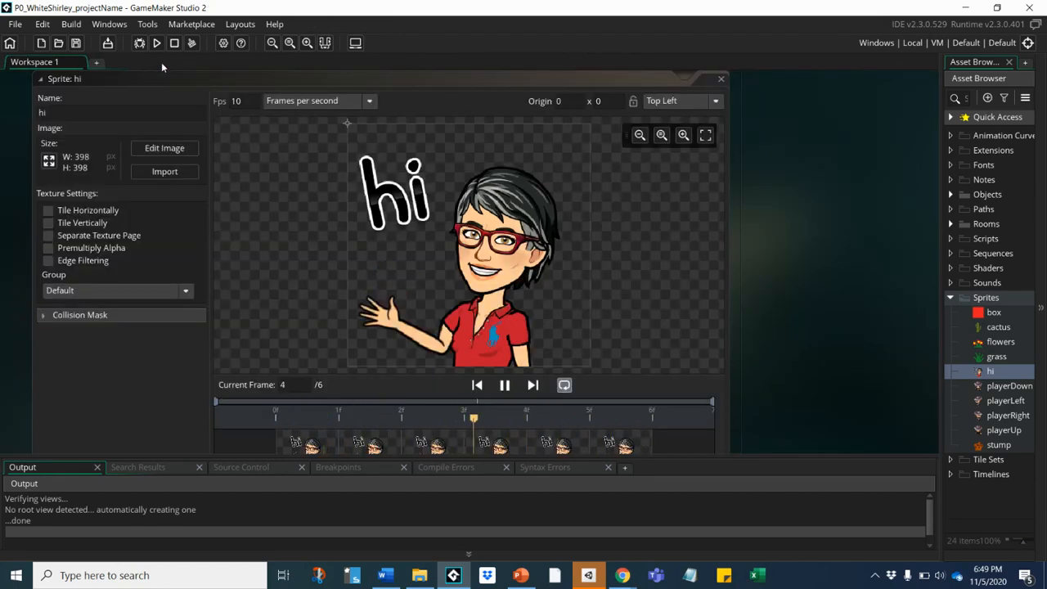
right_click(982, 197)
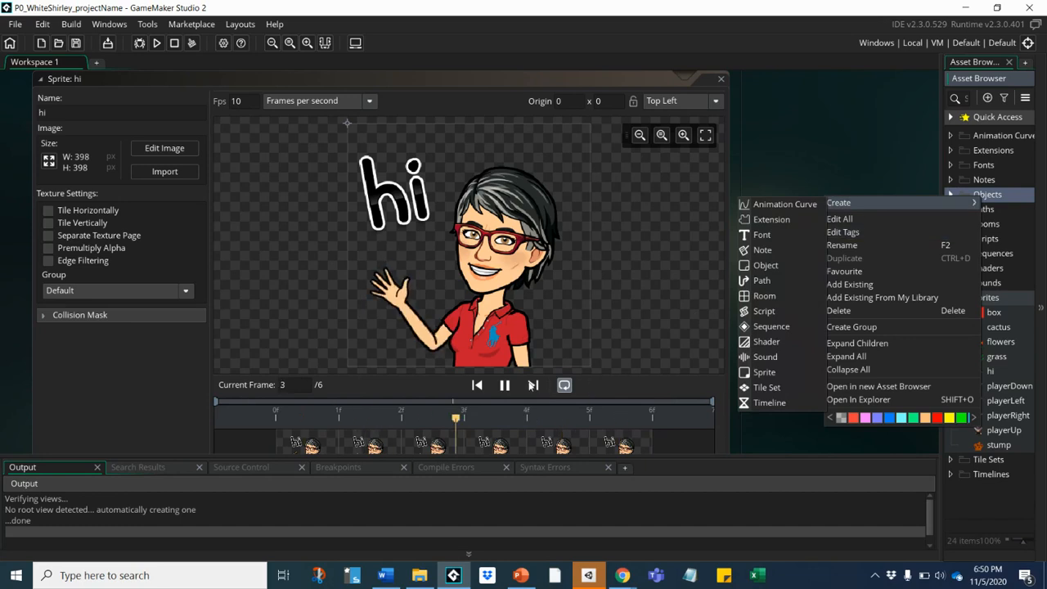
left_click(504, 385)
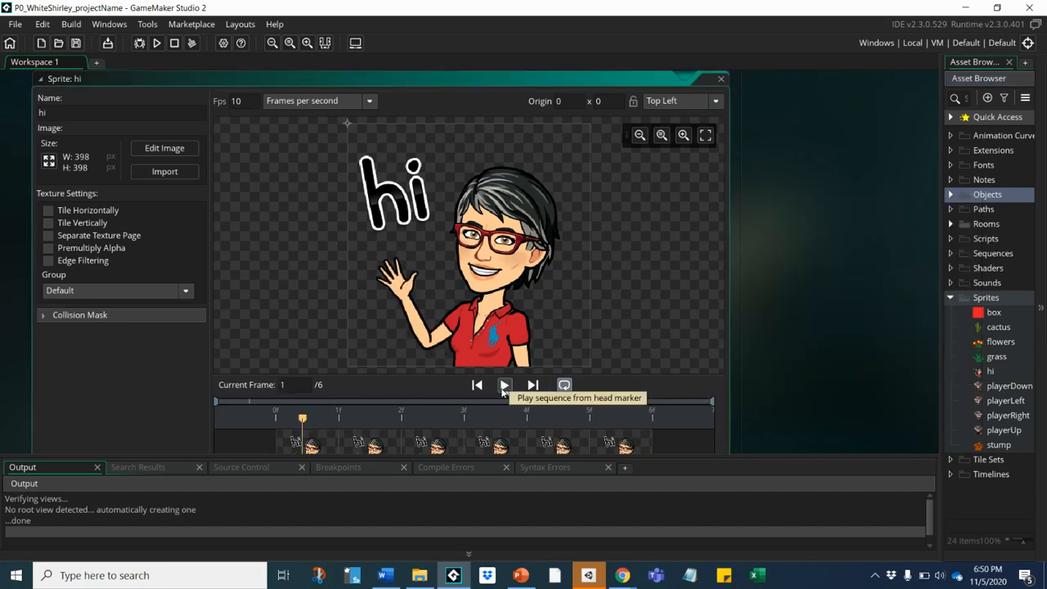
- Create a new object named obj_hi in the Objects group and assign the hi sprite to it
right_click(989, 198)
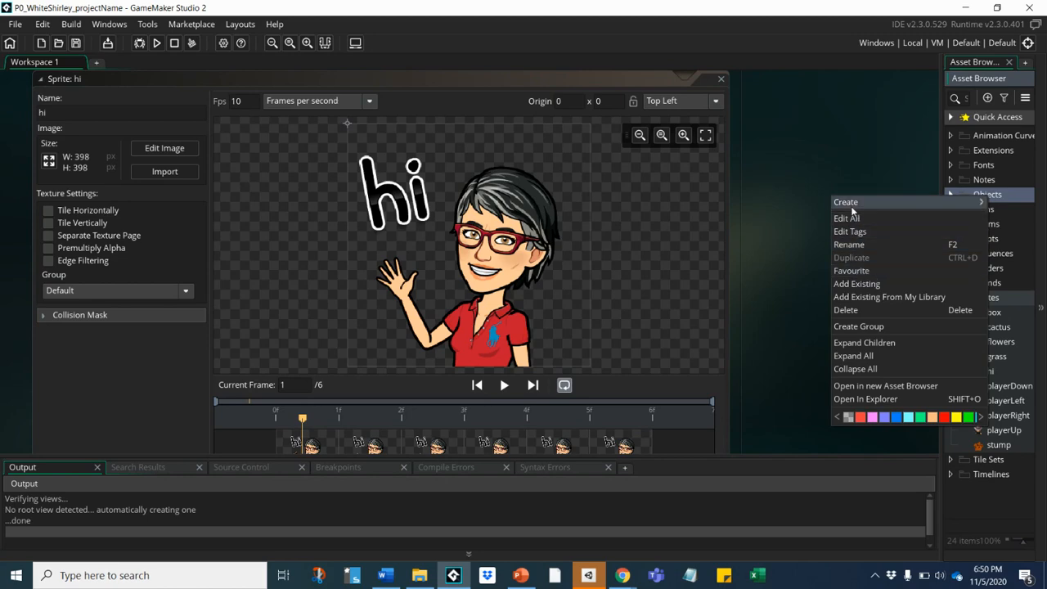
mouse_move(851, 206)
left_click(773, 265)
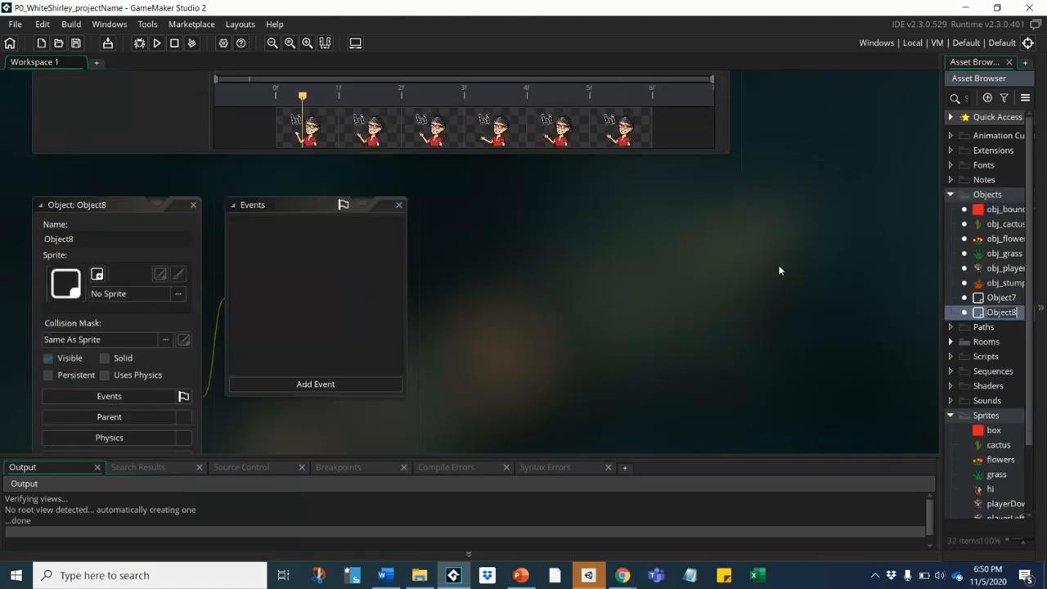
left_click(74, 158)
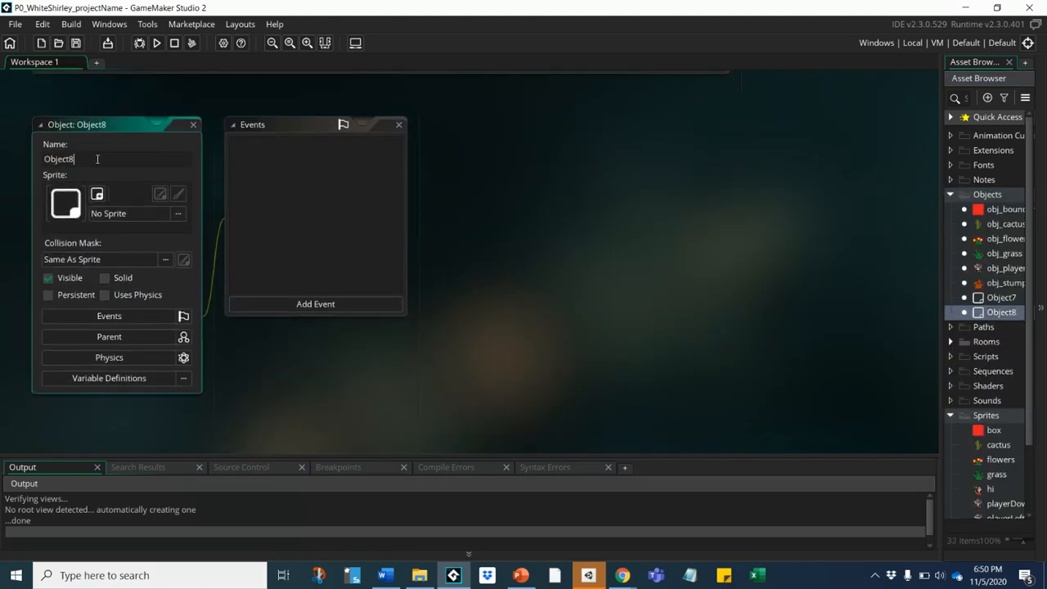
type("obj_hi")
left_click(123, 213)
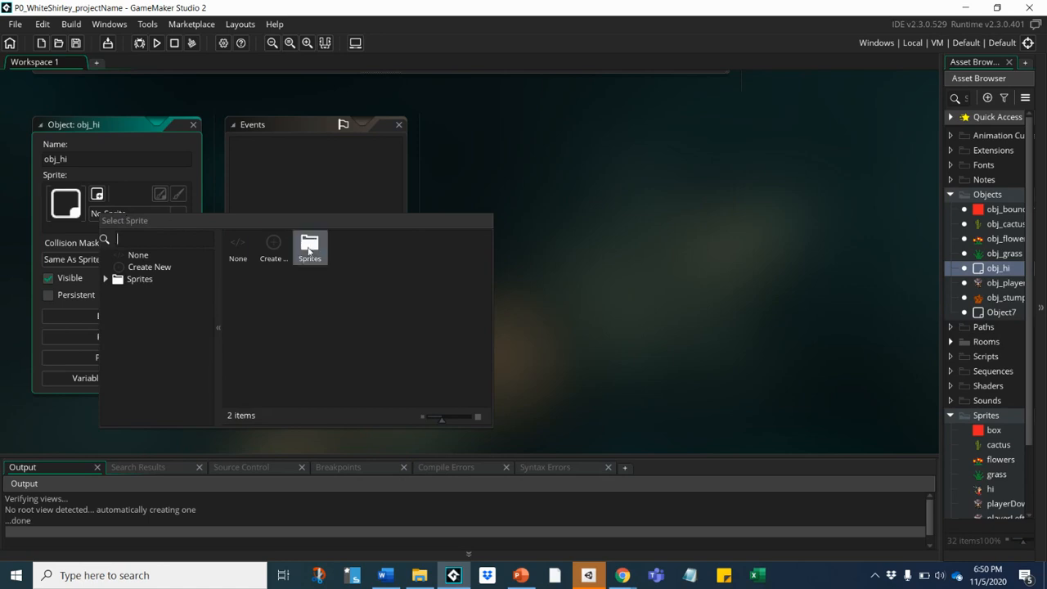
double_click(309, 249)
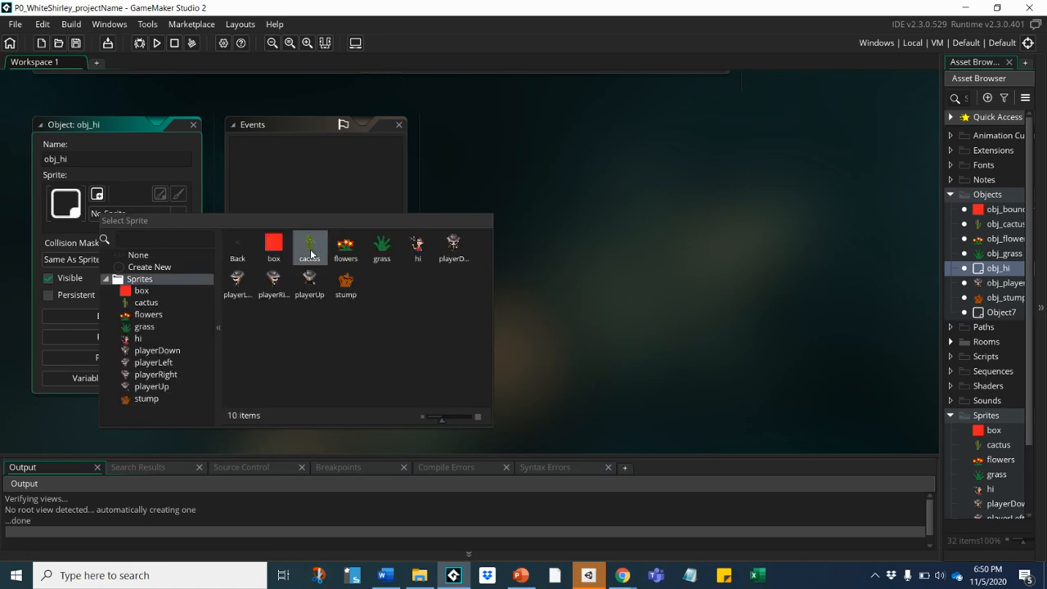
left_click(418, 250)
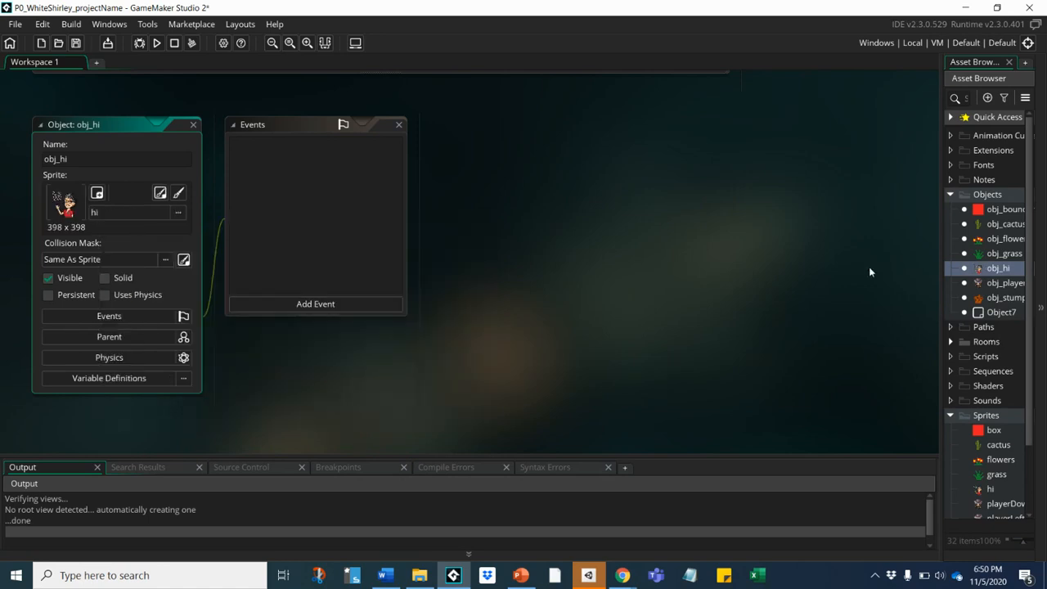
- Place an obj_hi instance in the upper-left corner of Room1 on the BackgroundObjects layer and test-run the game
left_click(950, 342)
left_click(1000, 357)
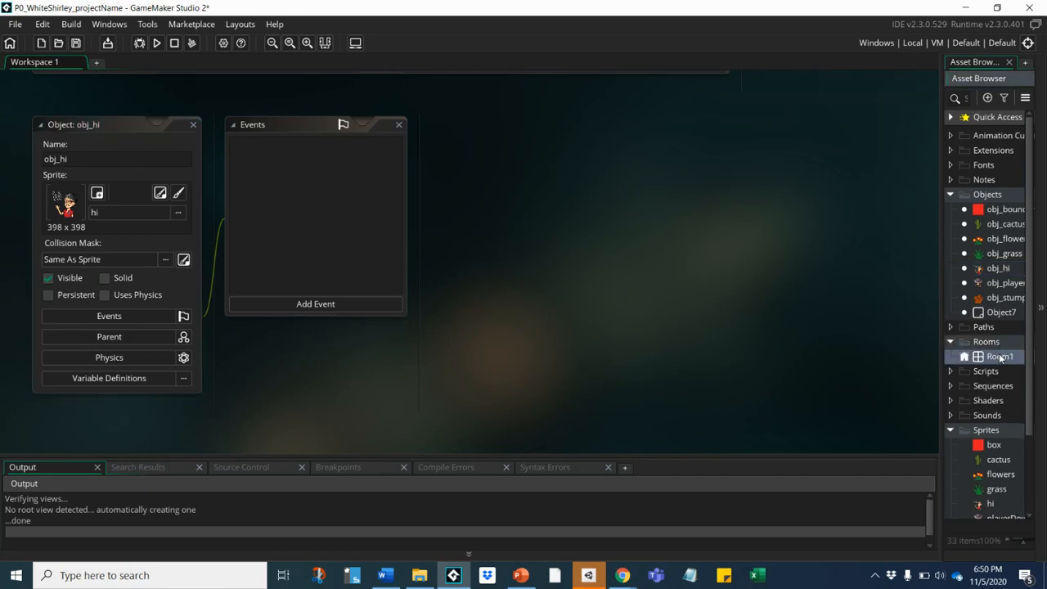
double_click(1000, 356)
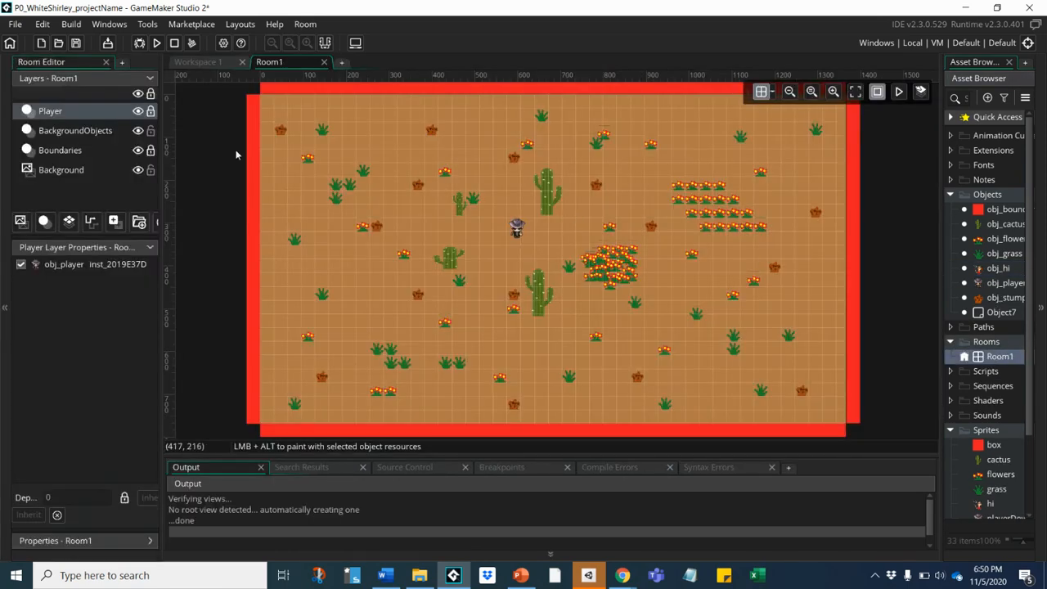
left_click(75, 131)
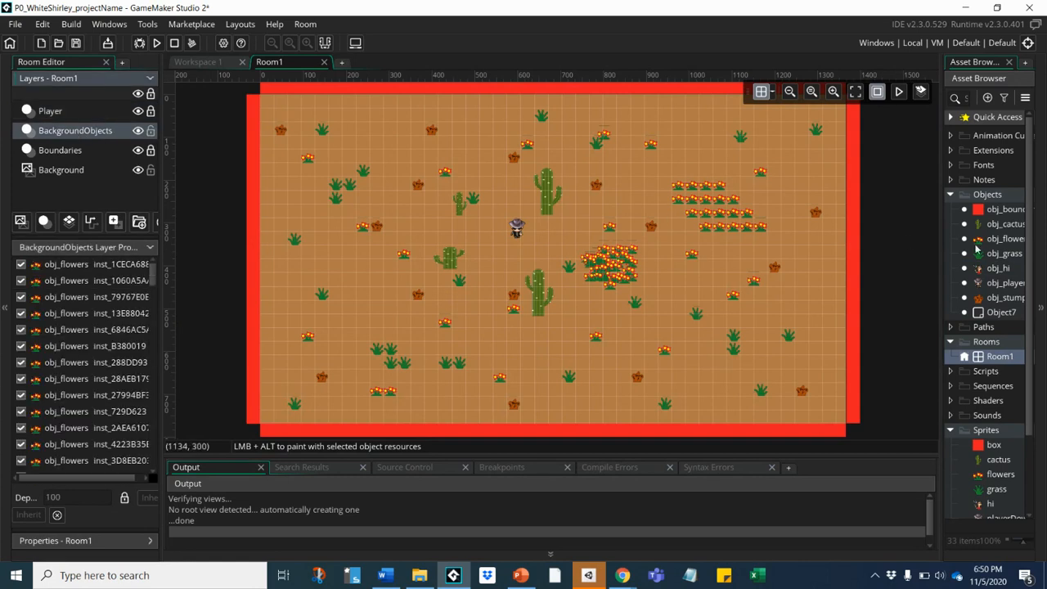
left_click(999, 312)
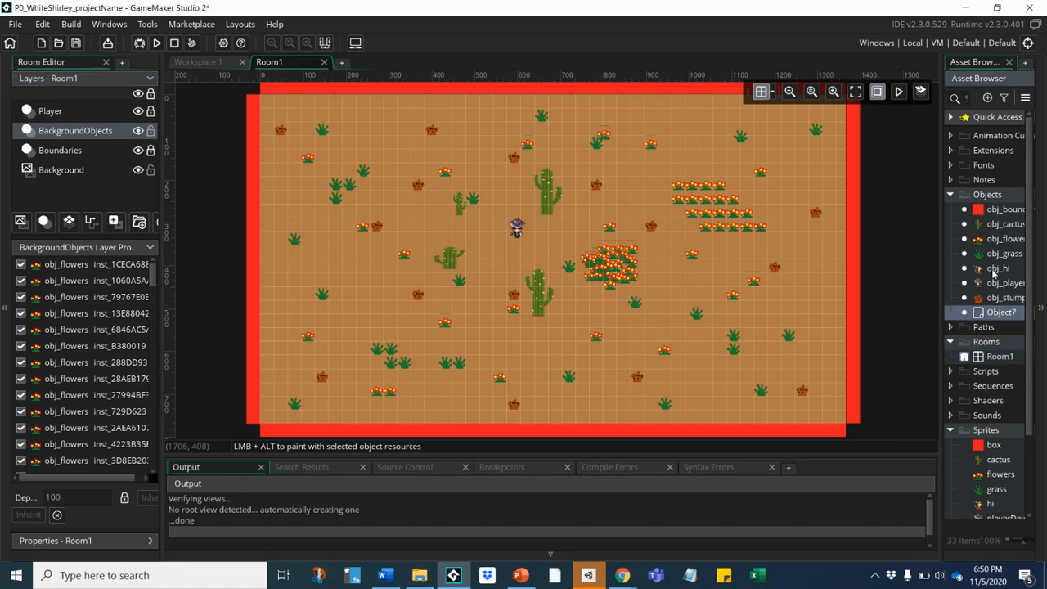
left_click_drag(996, 274, 274, 100)
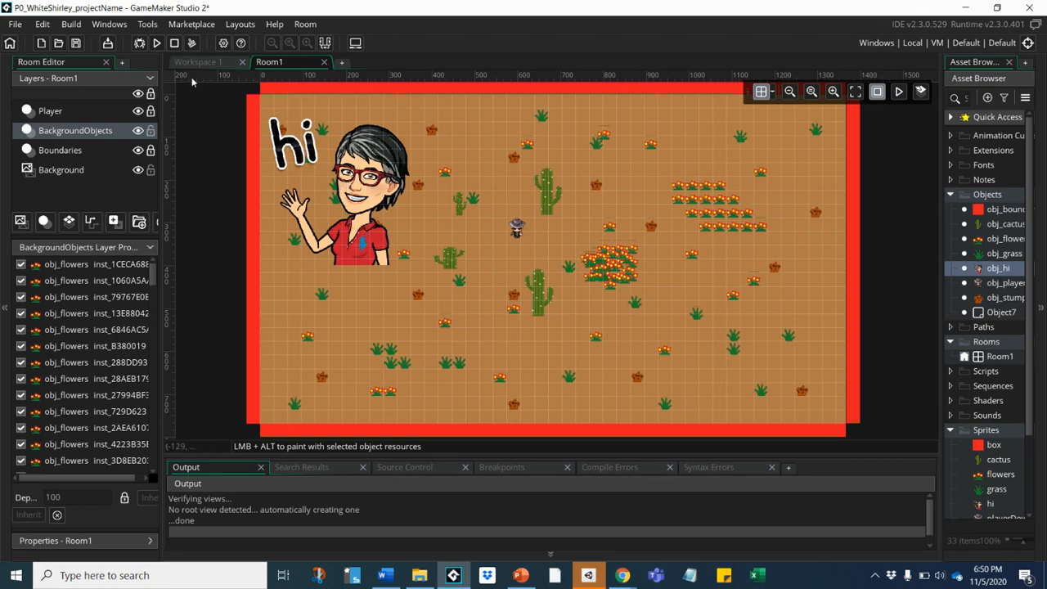
left_click(158, 44)
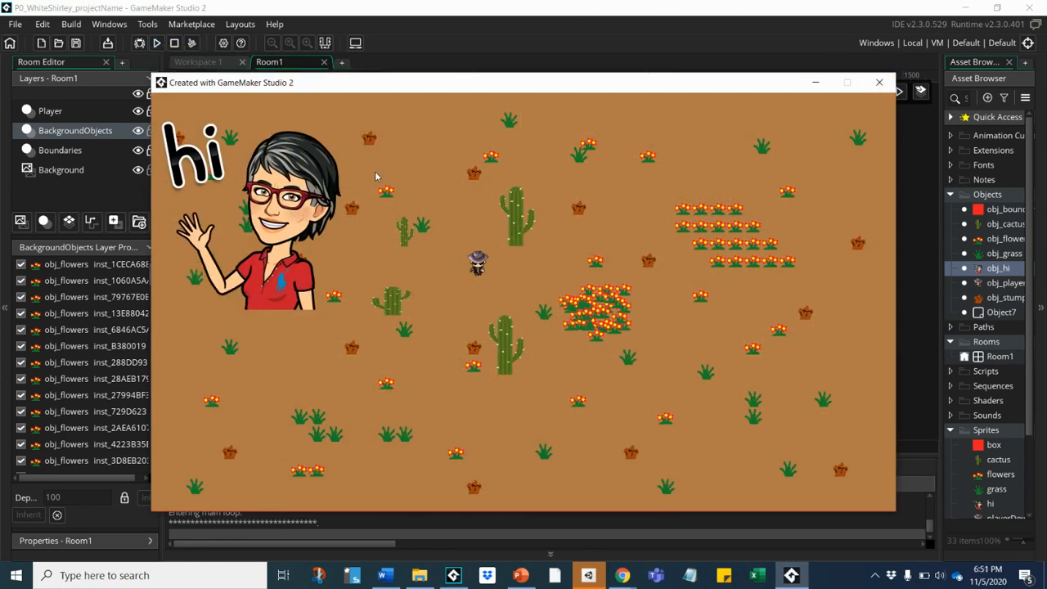
left_click(880, 83)
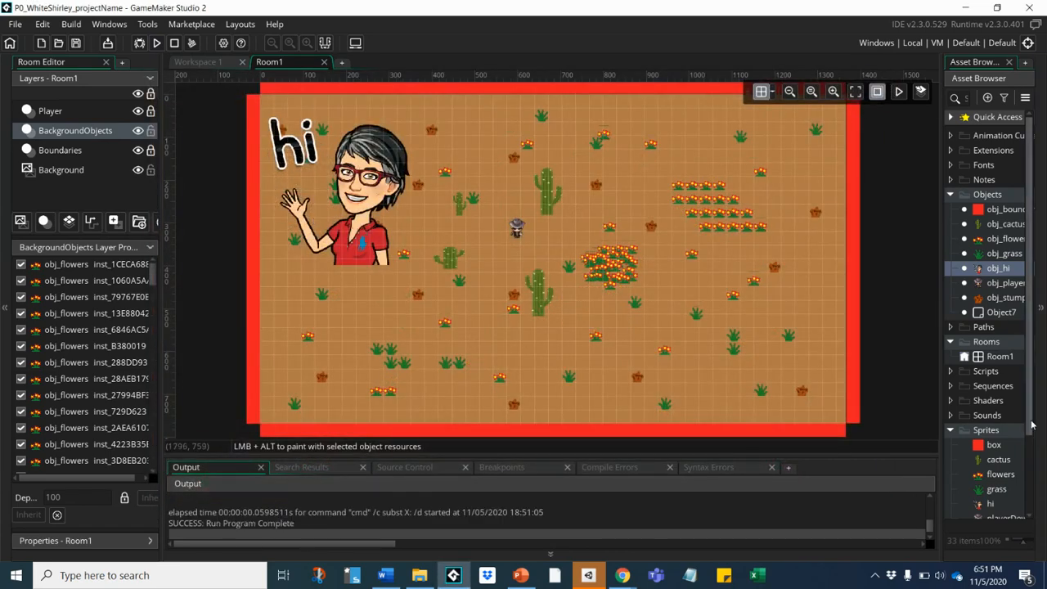
- Scale the hi sprite's image to 100 × 100 pixels
scroll(1036, 460, "down", 1)
scroll(1036, 460, "down", 1)
double_click(991, 443)
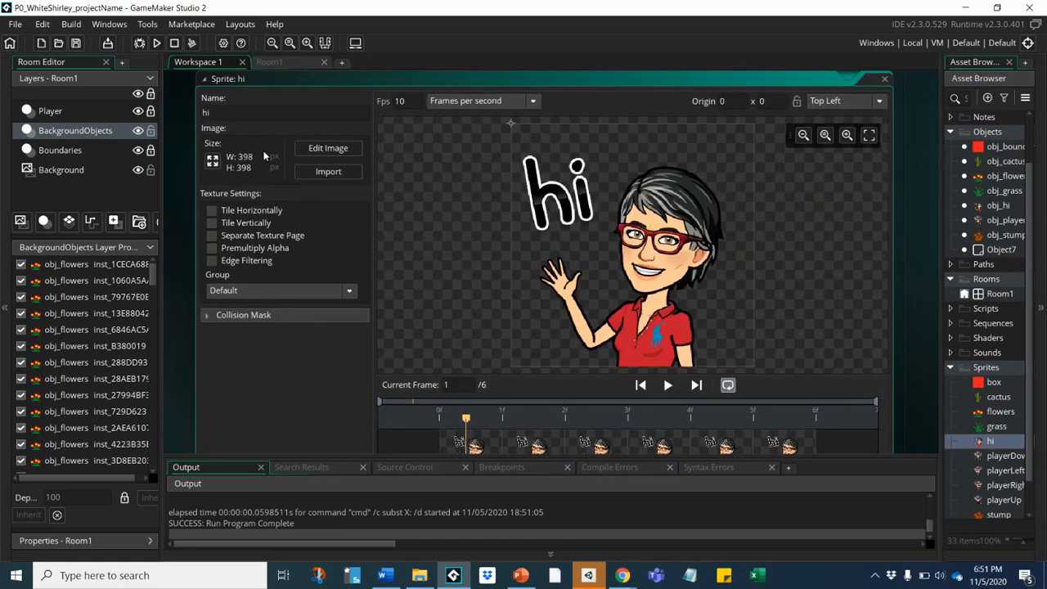
left_click(213, 160)
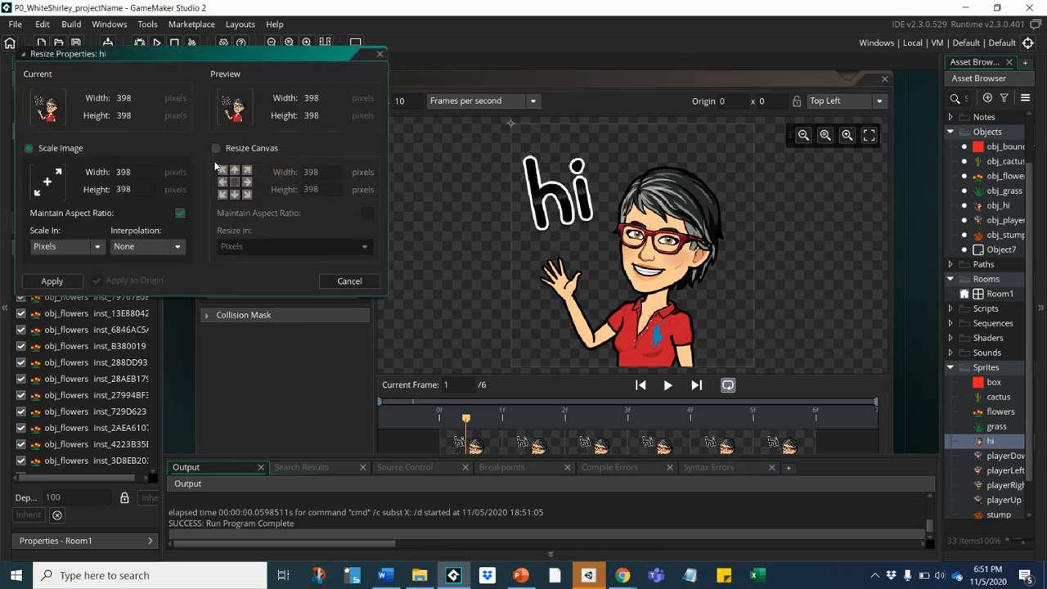
double_click(139, 172)
left_click(181, 213)
key("Return")
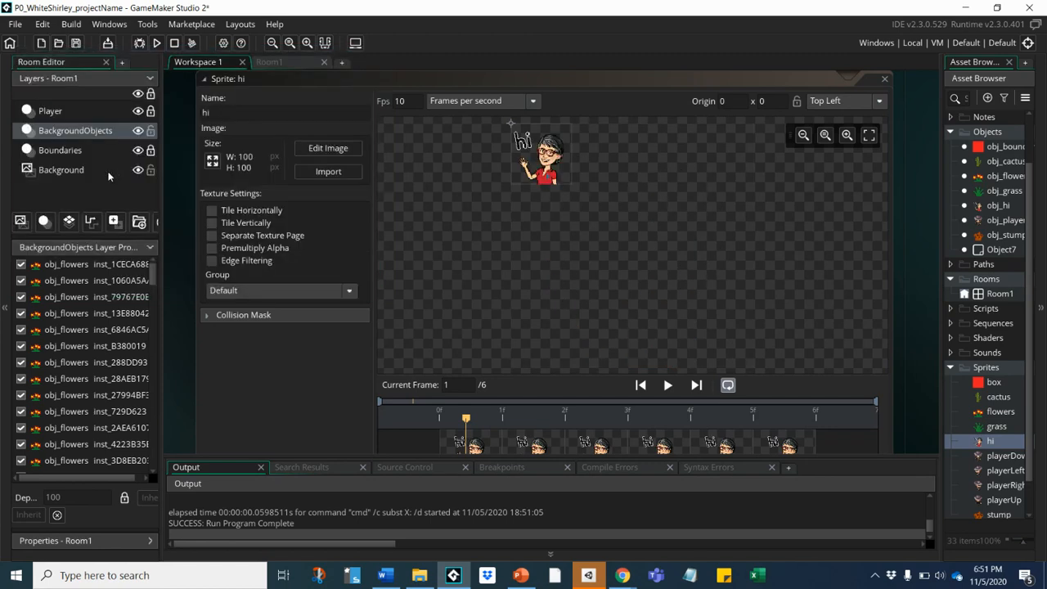
- Enlarge the obj_hi instance in Room1 to a scale of about 1.96 in X and Y, positioned at about X 32, Y 0
double_click(999, 295)
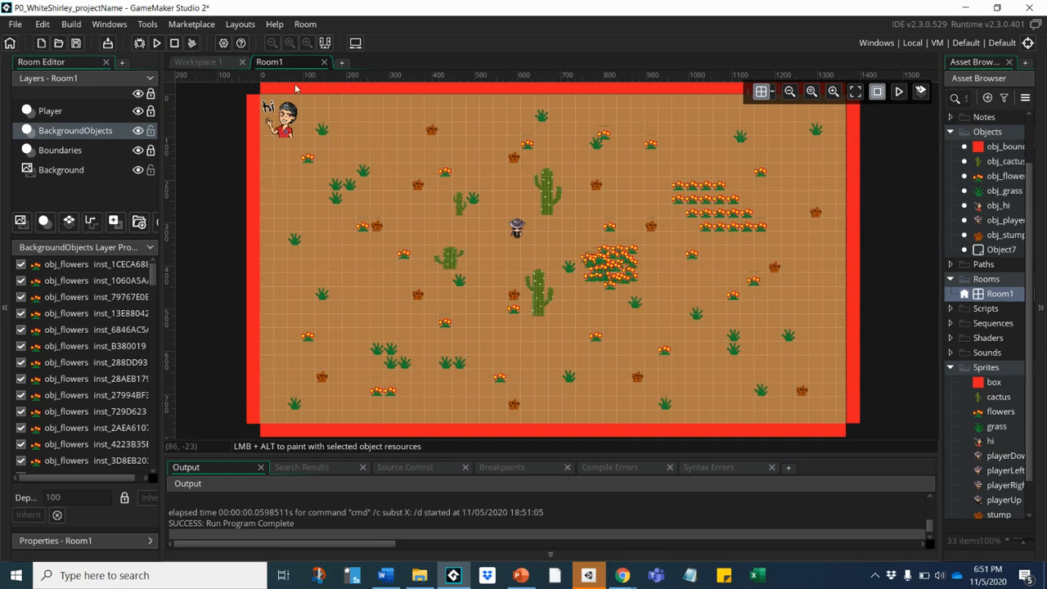
double_click(282, 122)
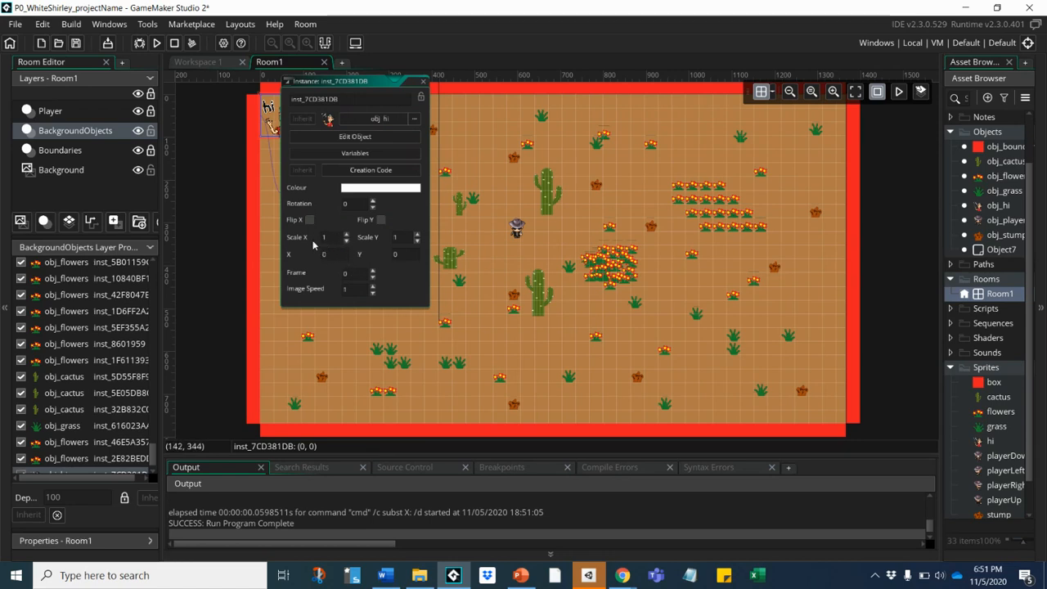
left_click(423, 84)
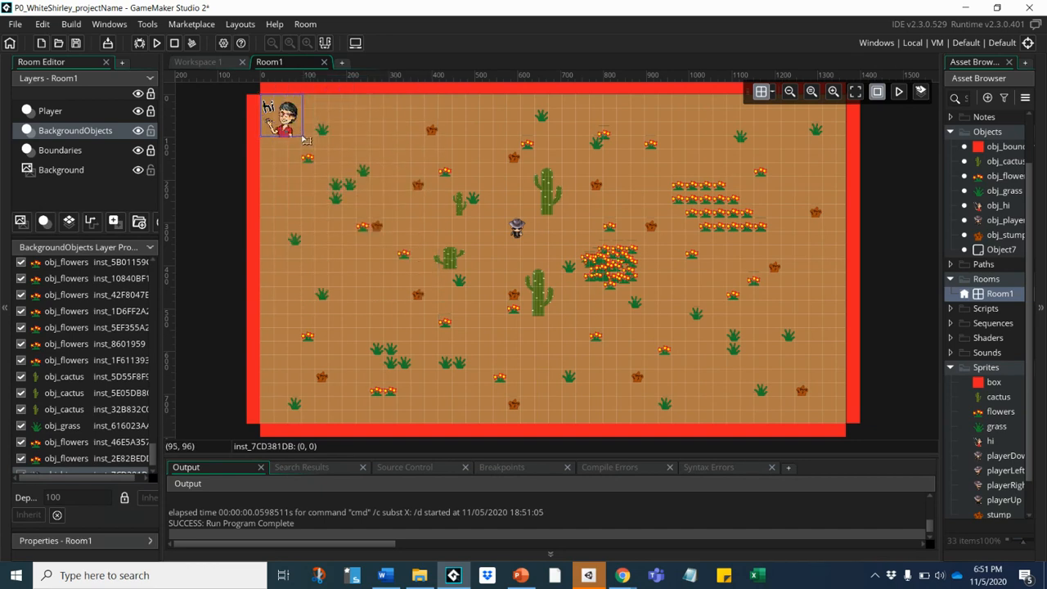
left_click_drag(303, 139, 313, 172)
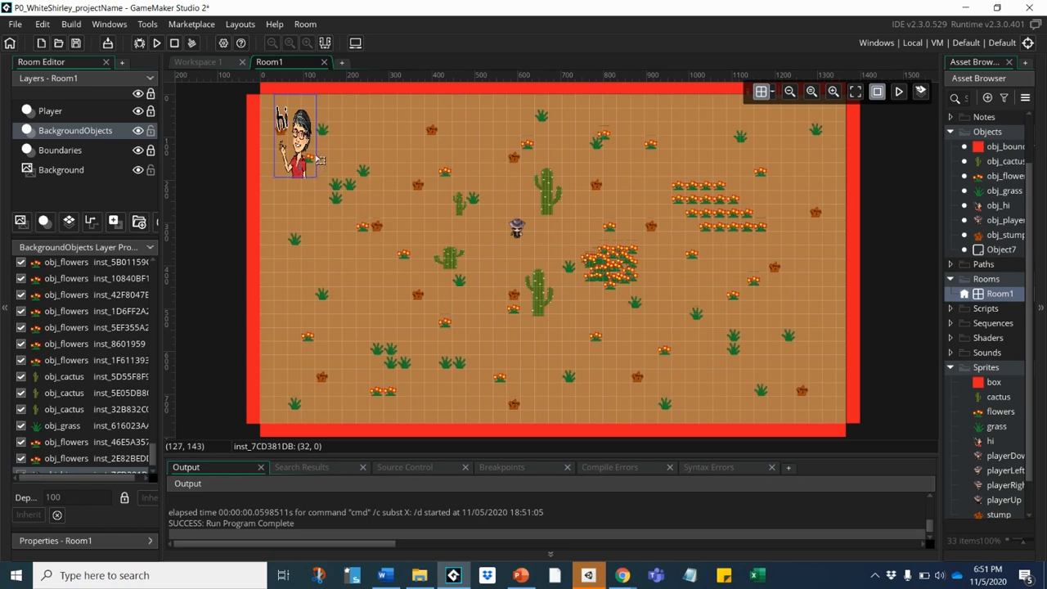
left_click_drag(315, 154, 357, 157)
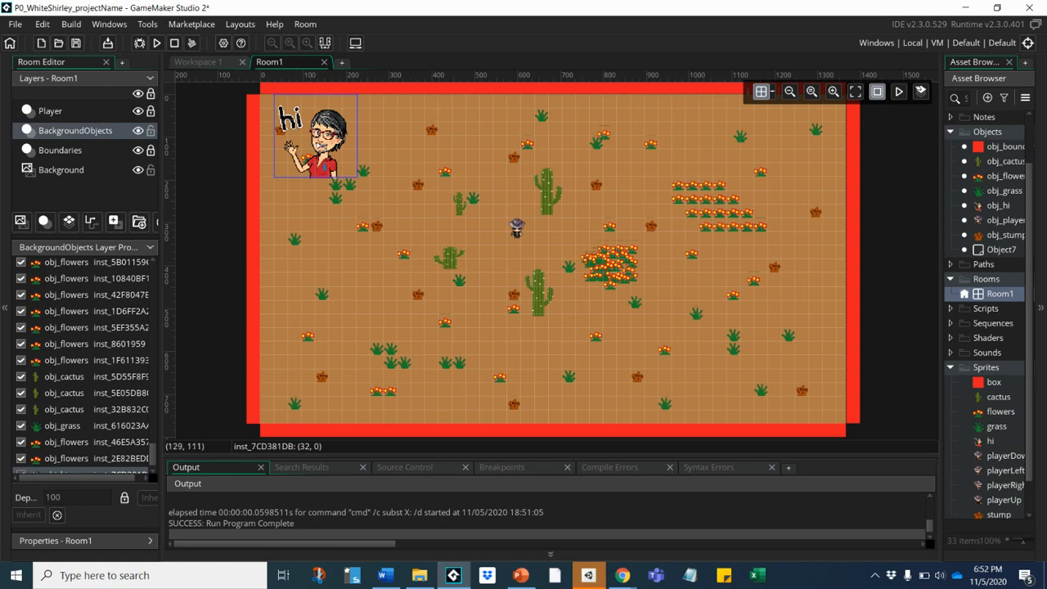
- Flip the obj_hi instance horizontally and move it back inside the room to about X 288, Y 32
double_click(320, 145)
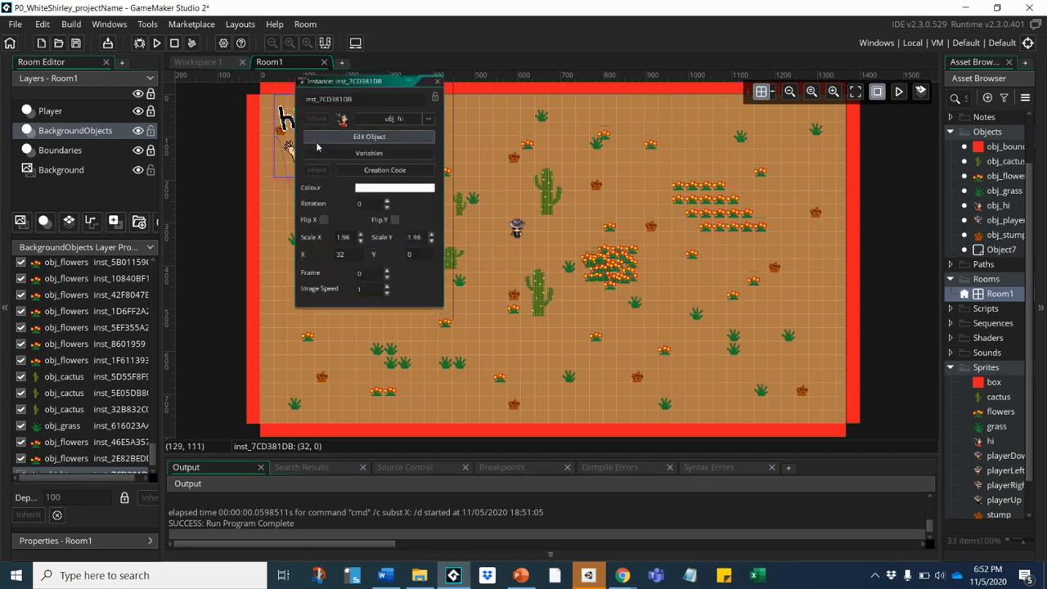
left_click(324, 221)
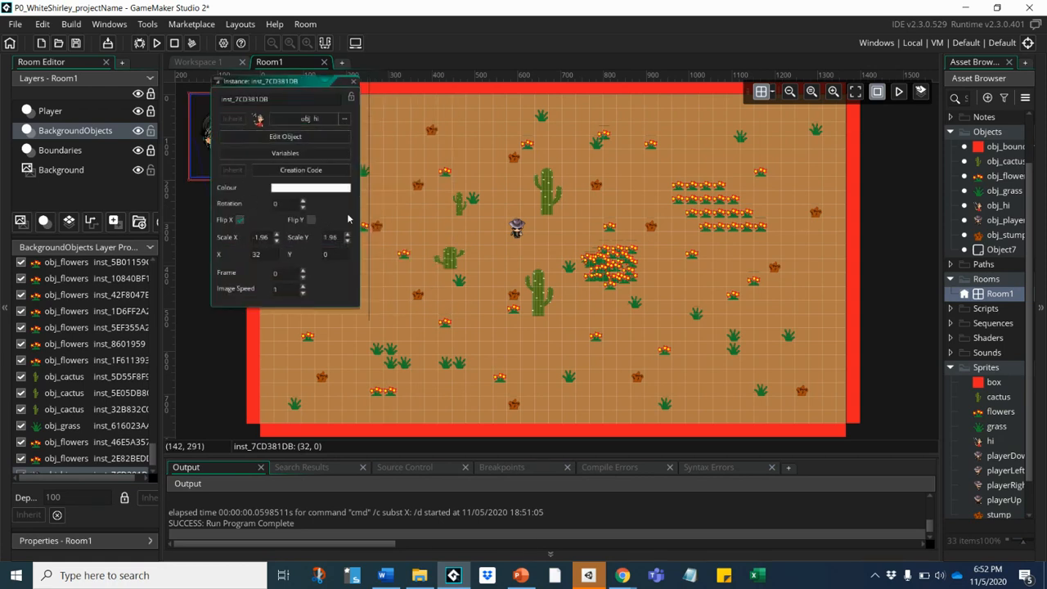
left_click(353, 81)
left_click_drag(229, 141, 337, 154)
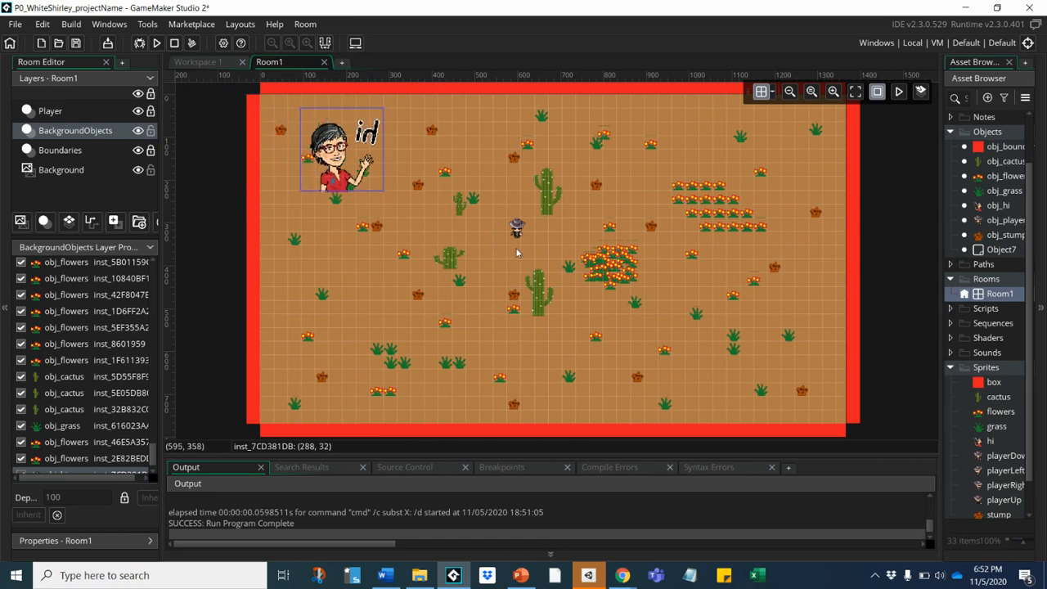
- Test-run the game with the flipped obj_hi instance, close it, and delete that instance from Room1
left_click(155, 42)
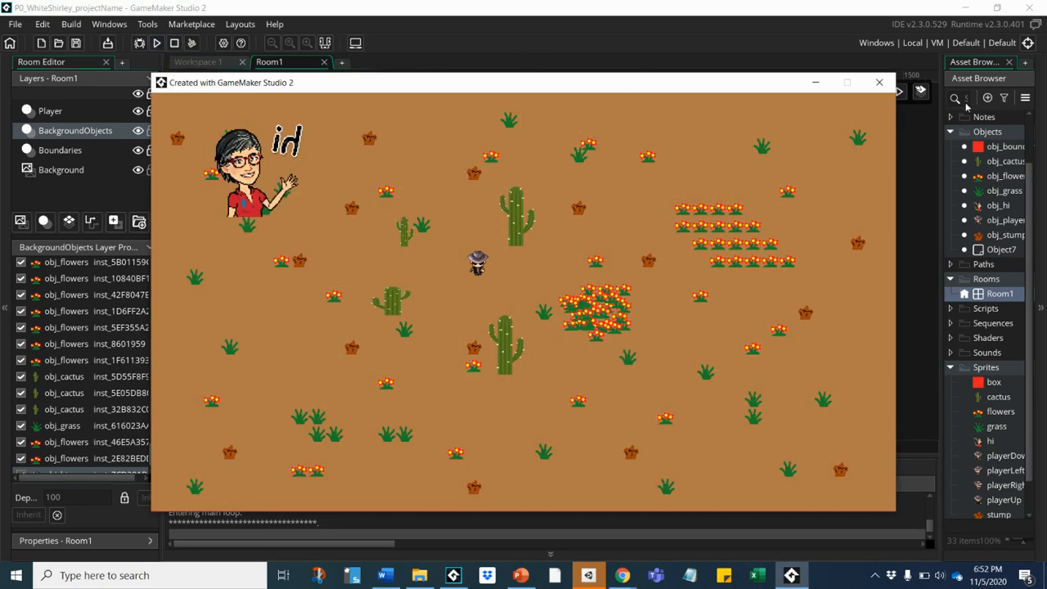
left_click(883, 84)
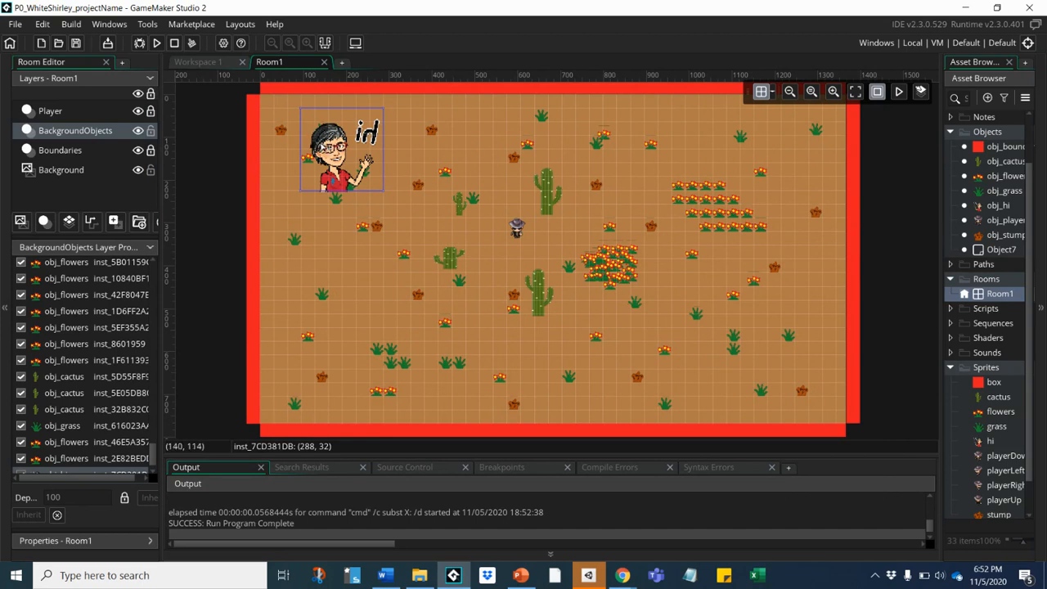
left_click(322, 145)
key("Delete")
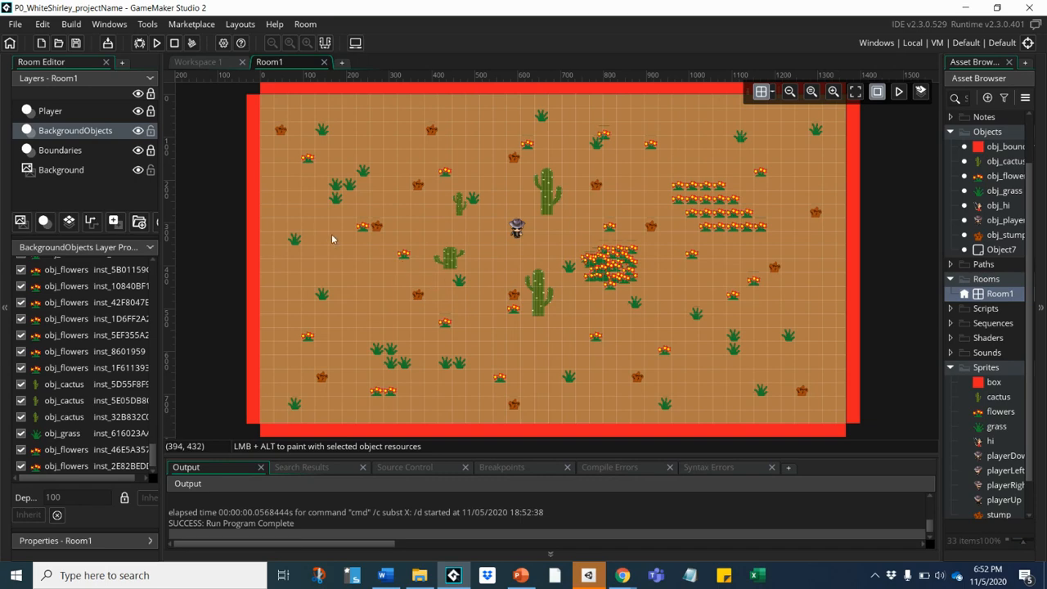
- Run the game and walk the player around the desert room in all four directions to test its movement
left_click(156, 43)
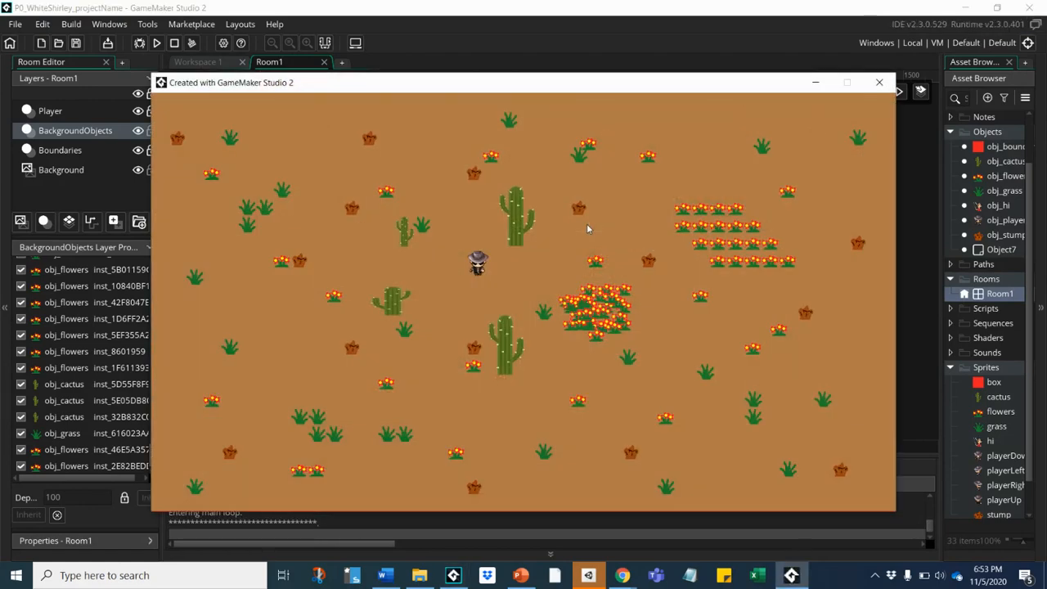
key("Up")
key("Down")
key("Left")
key("Right")
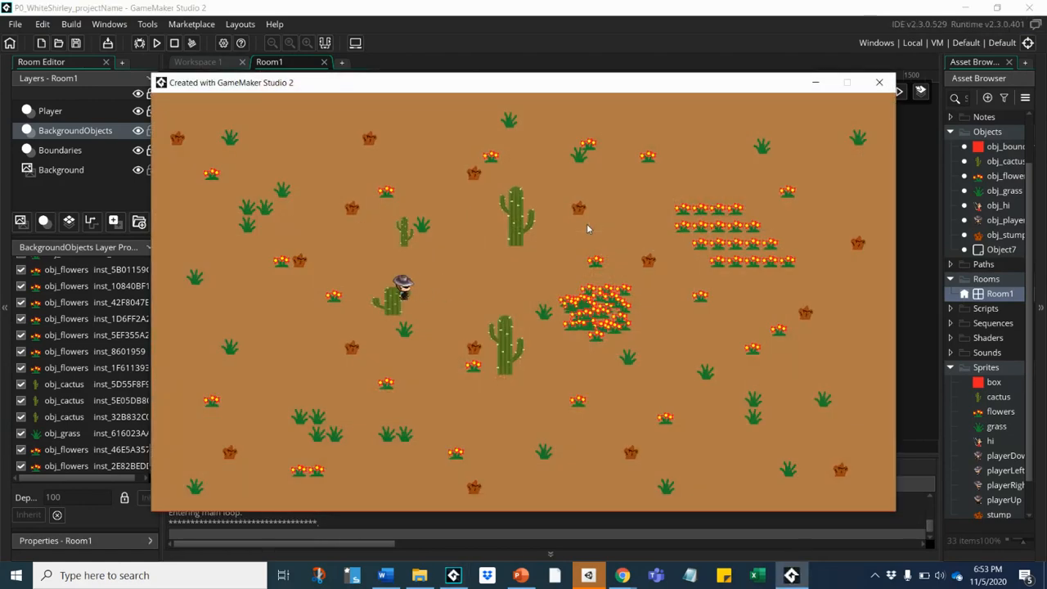
key("Up")
key("Down")
key("Down")
key("Down")
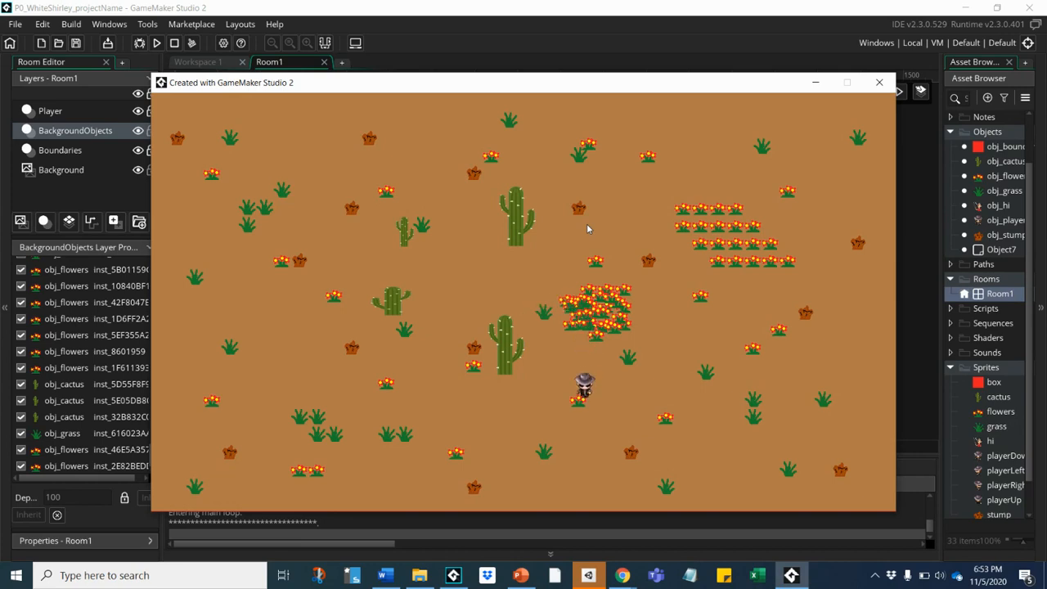
key("Right")
key("Up")
key("Left")
key("Left")
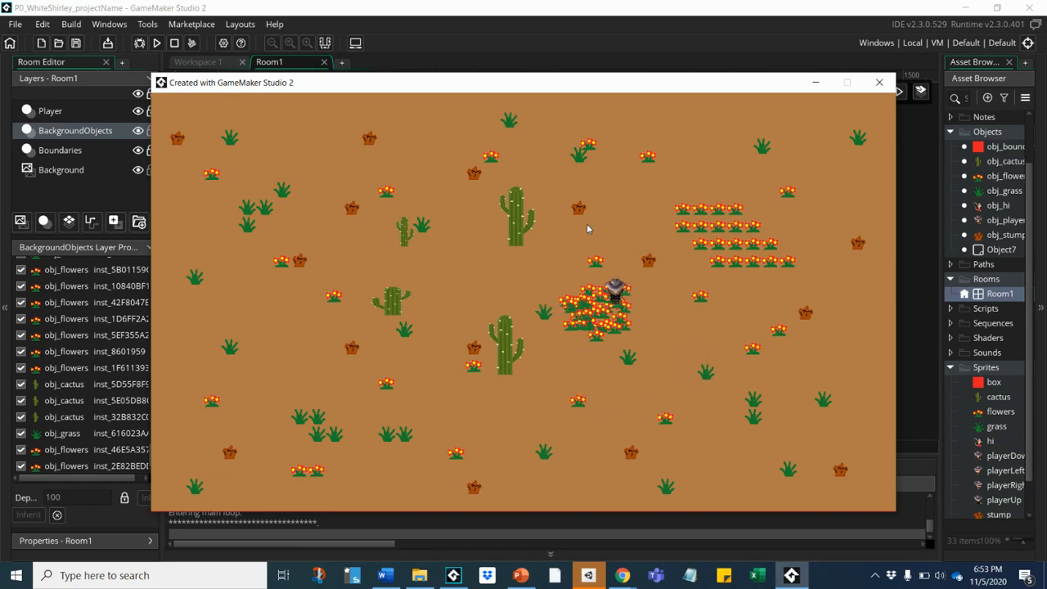
- Walk the player up and across the desert room, past the upper cactuses and down toward the stump near the small cactus
key("Up")
key("Left")
key("Left")
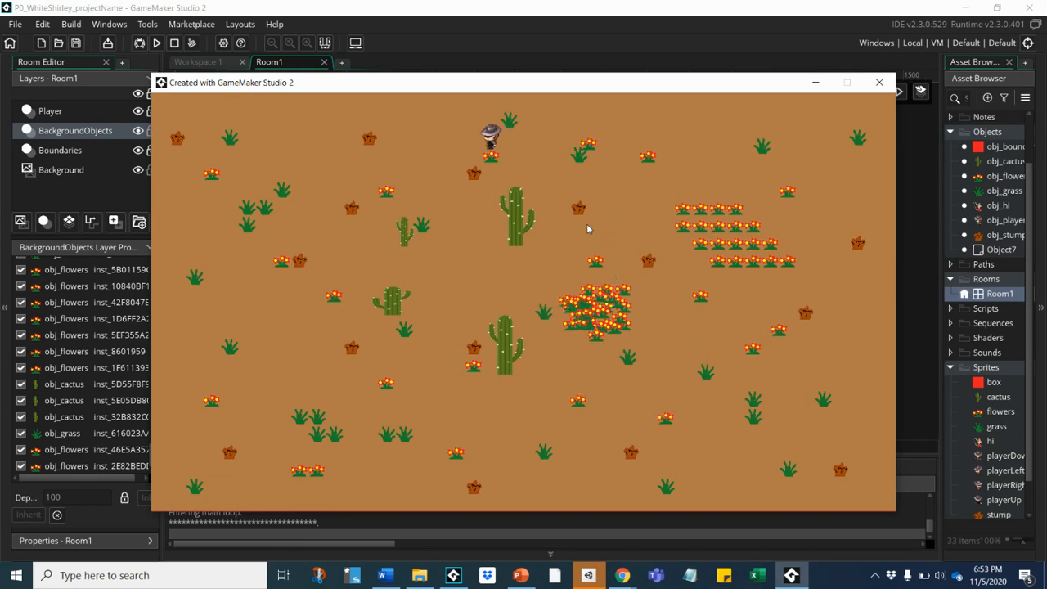
key("Down")
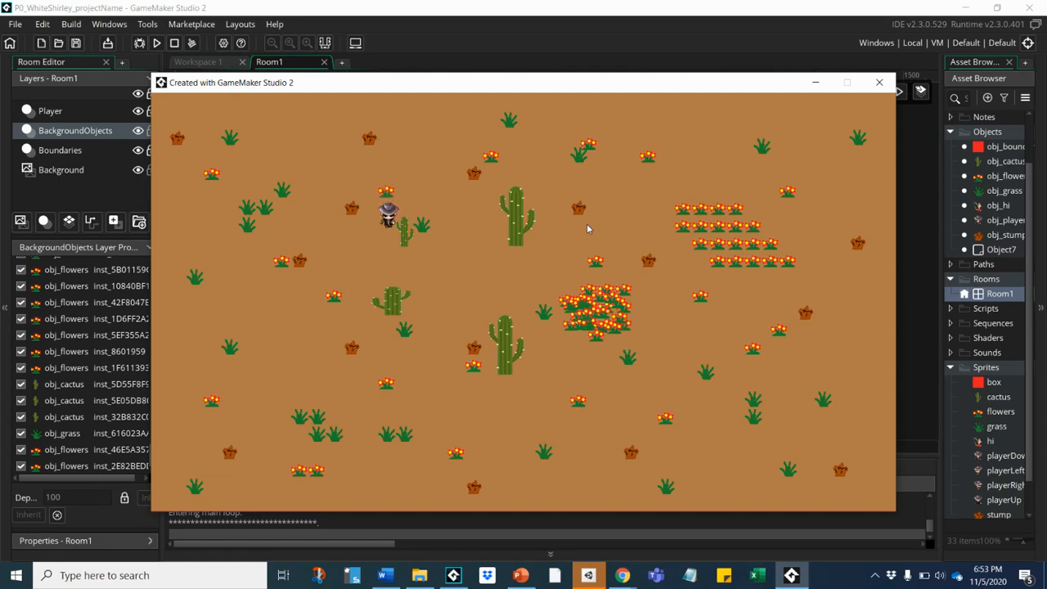
key("Left")
key("Down")
key("Down")
key("Right")
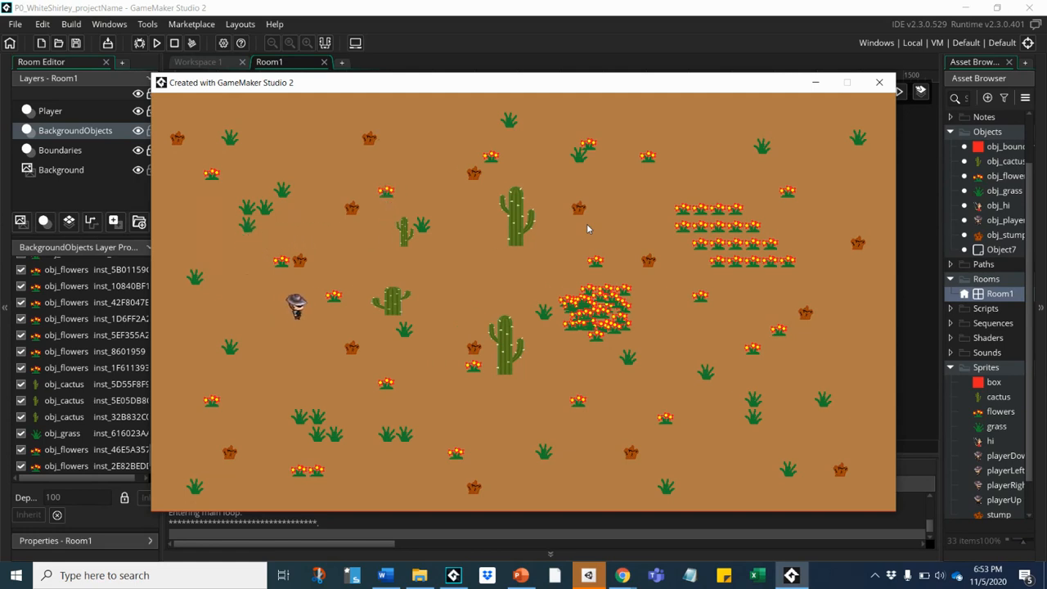
key("Down")
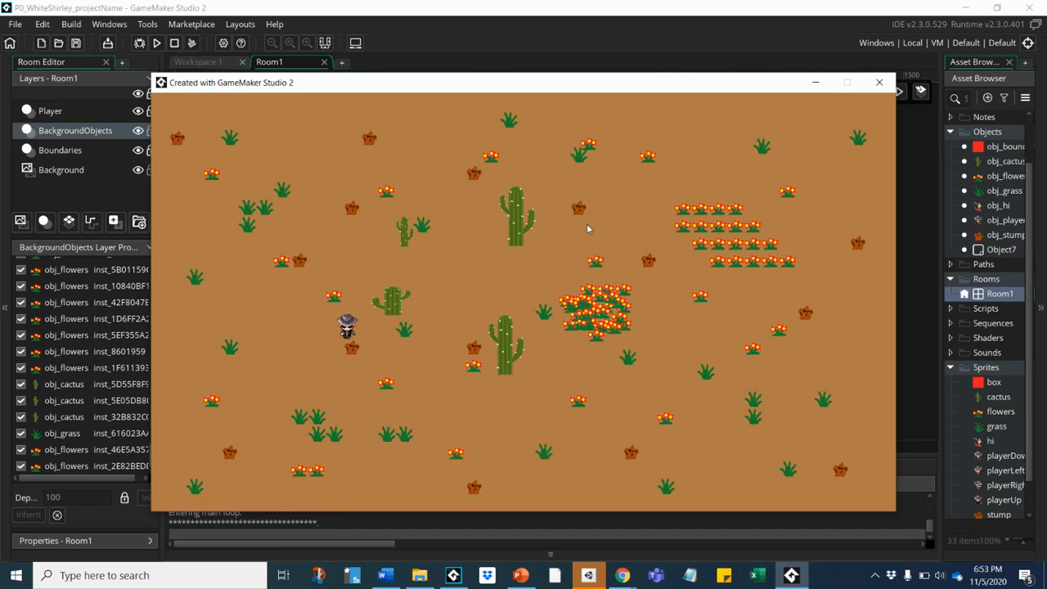
- Walk the player back and forth past the small cactus to test its movement around objects, and close the game
key("Up")
key("Right")
key("Left")
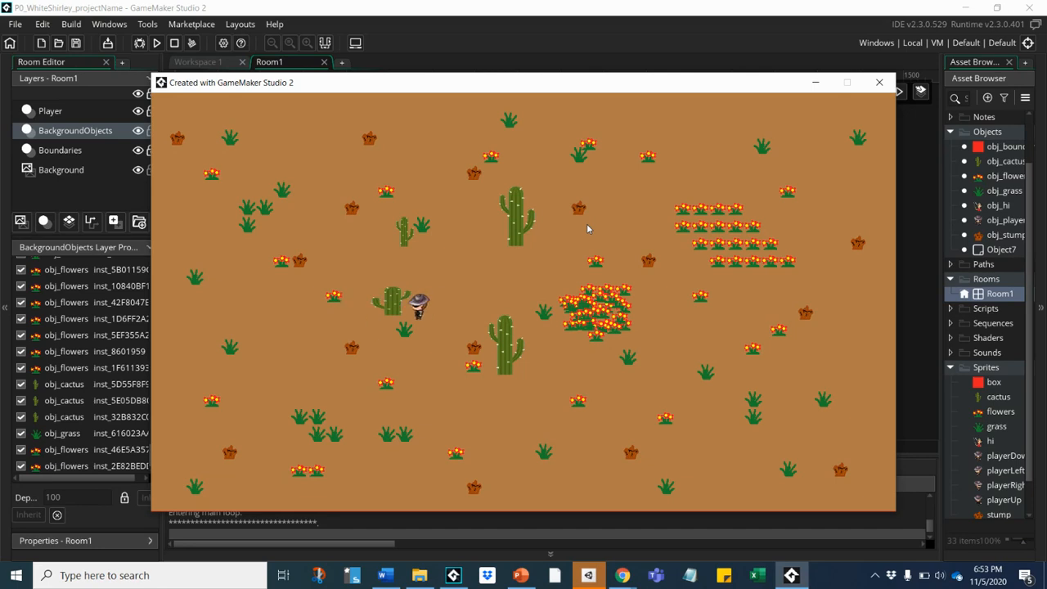
key("Down")
key("Up")
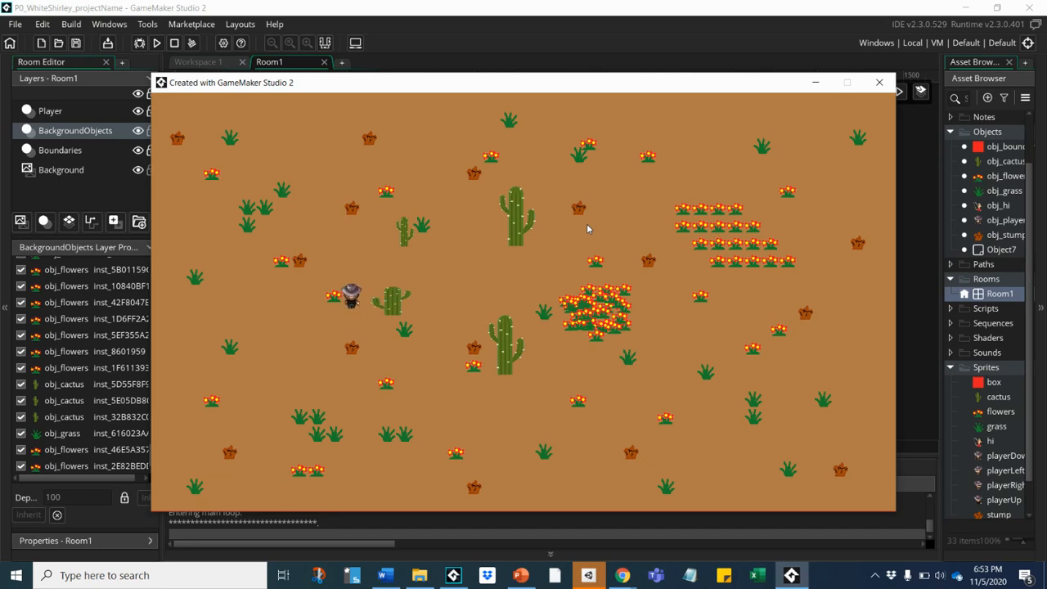
key("Right")
key("Right")
key("Left")
key("Right")
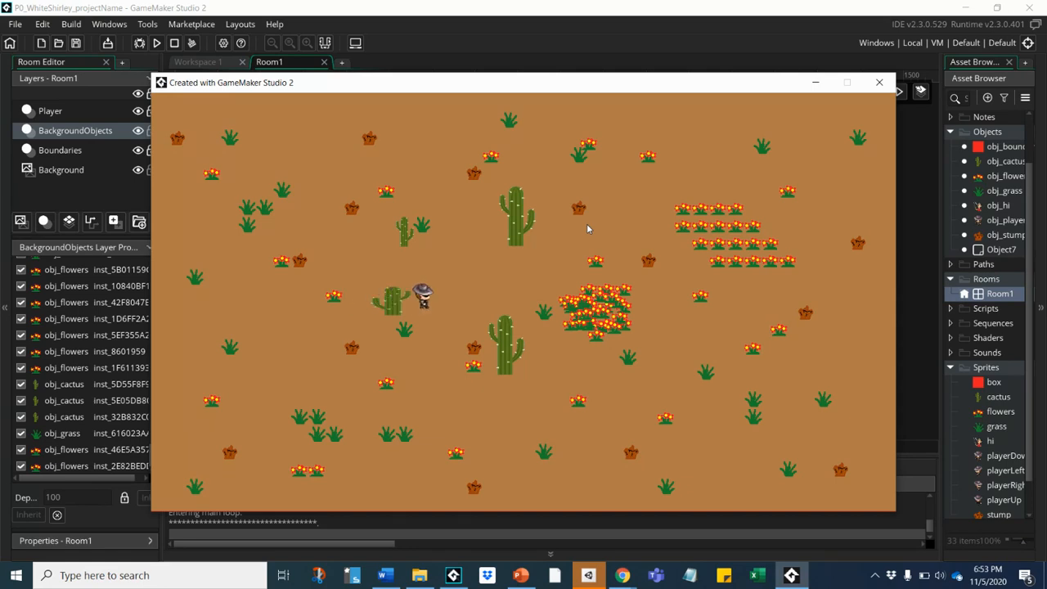
key("Left")
key("Right")
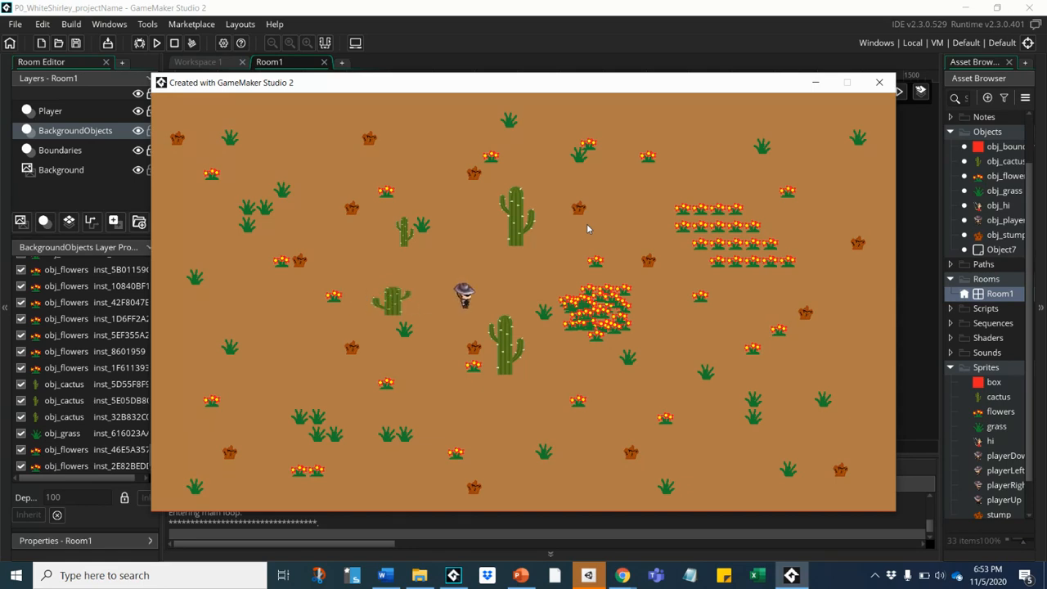
key("Right")
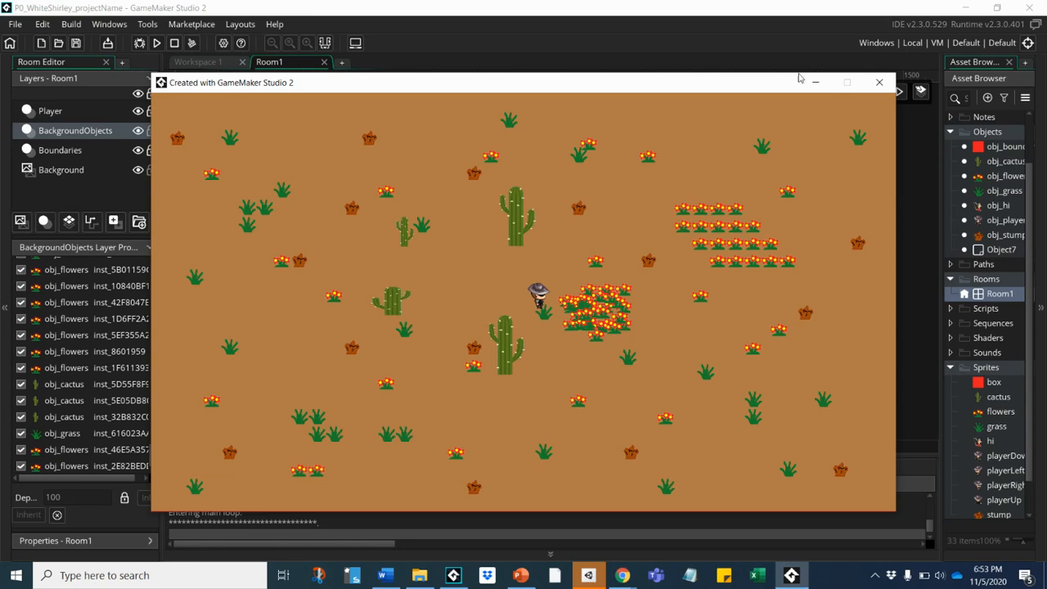
left_click(878, 85)
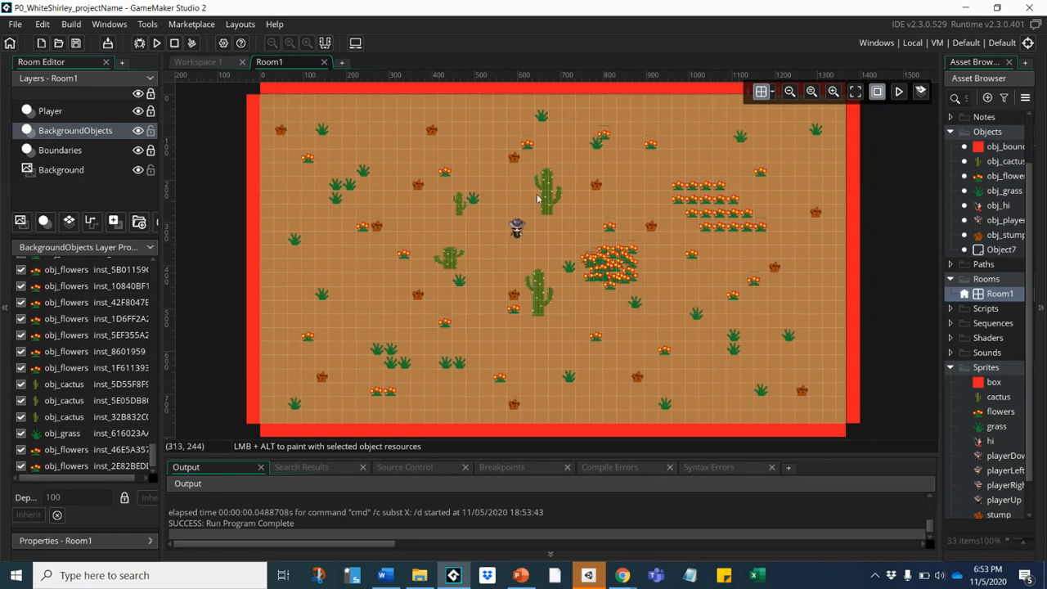
- Duplicate Room1 and name the copy BigWorld
right_click(997, 294)
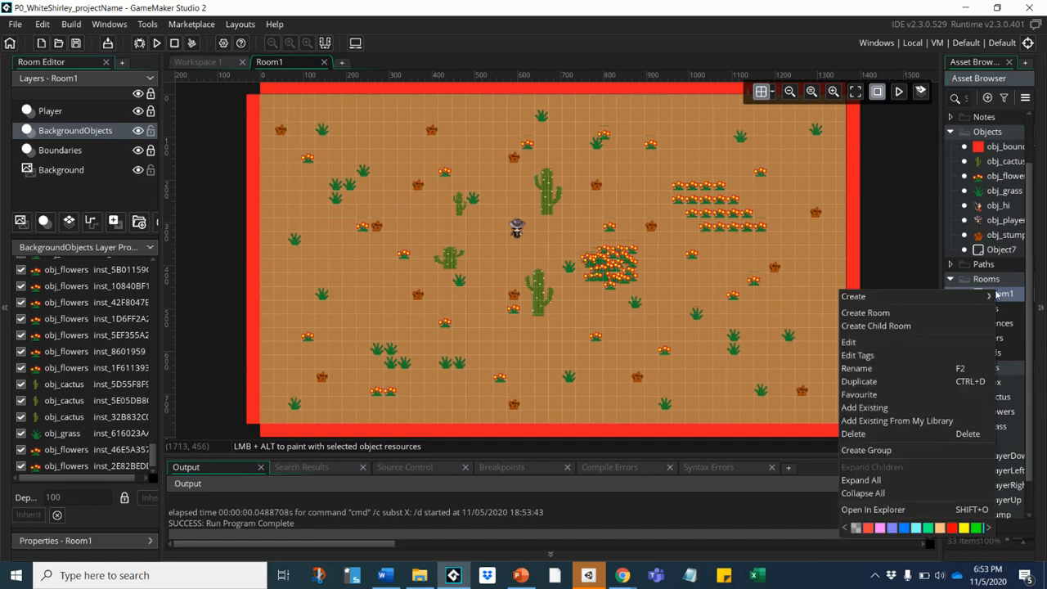
left_click(888, 382)
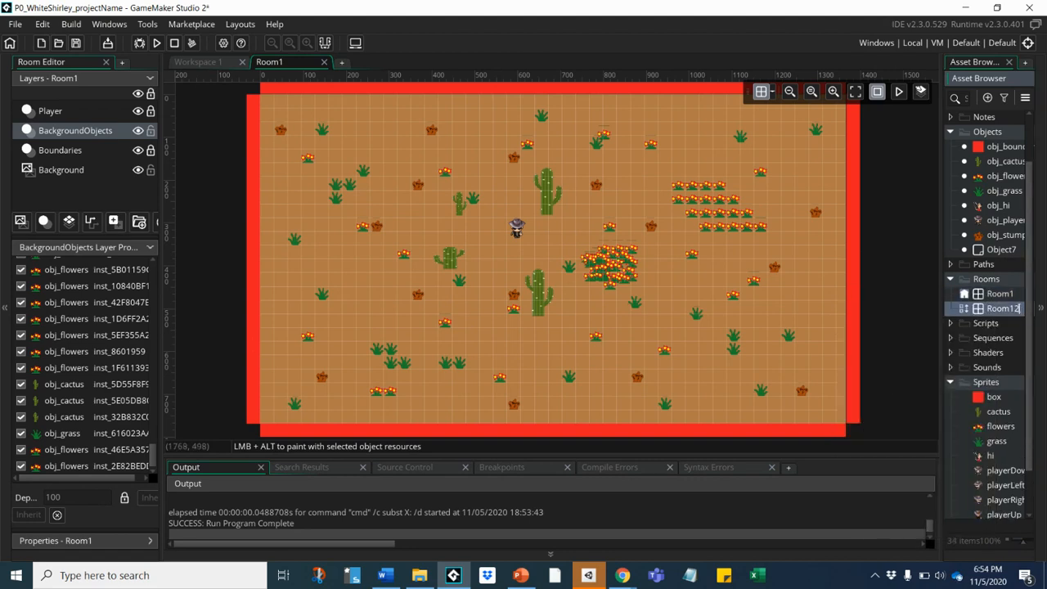
left_click_drag(1019, 308, 961, 310)
type("L")
left_click(1006, 308)
key("BackSpace")
type("W")
left_click(998, 296)
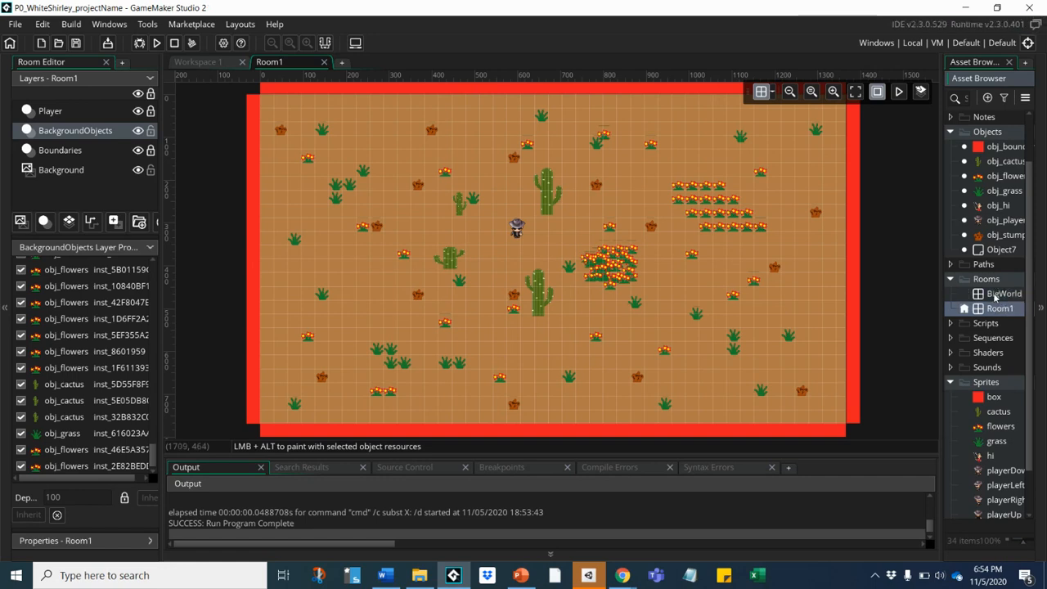
- Rename the original room Room1 to SmWorld
right_click(998, 308)
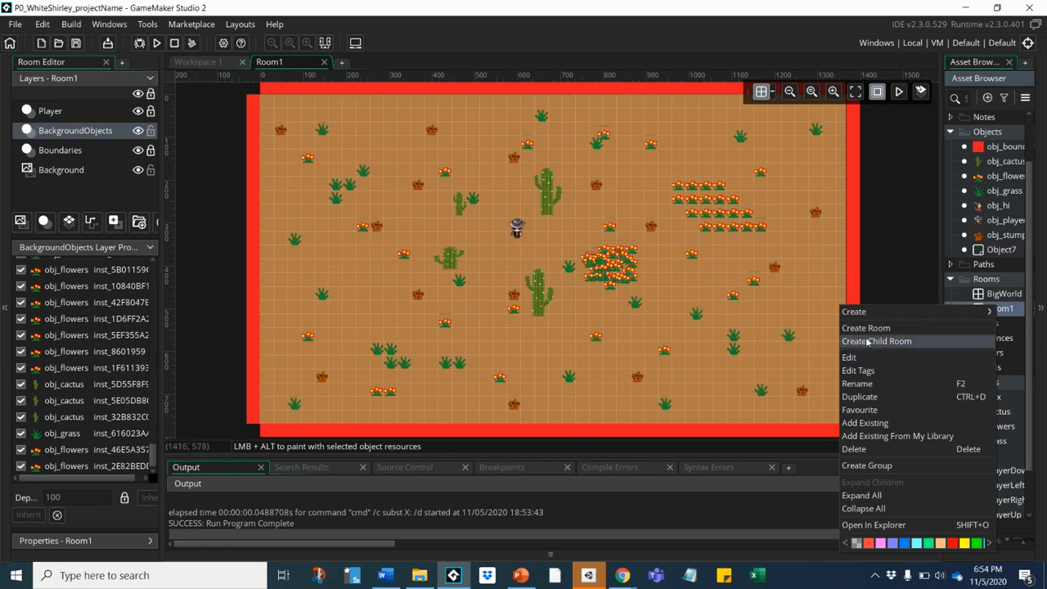
left_click(858, 384)
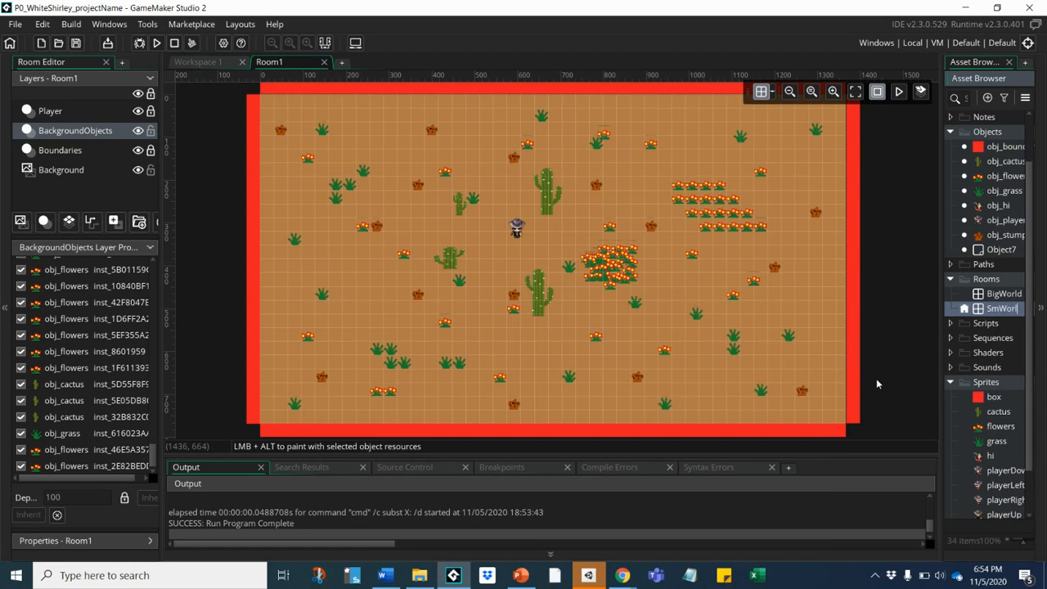
left_click(1003, 293)
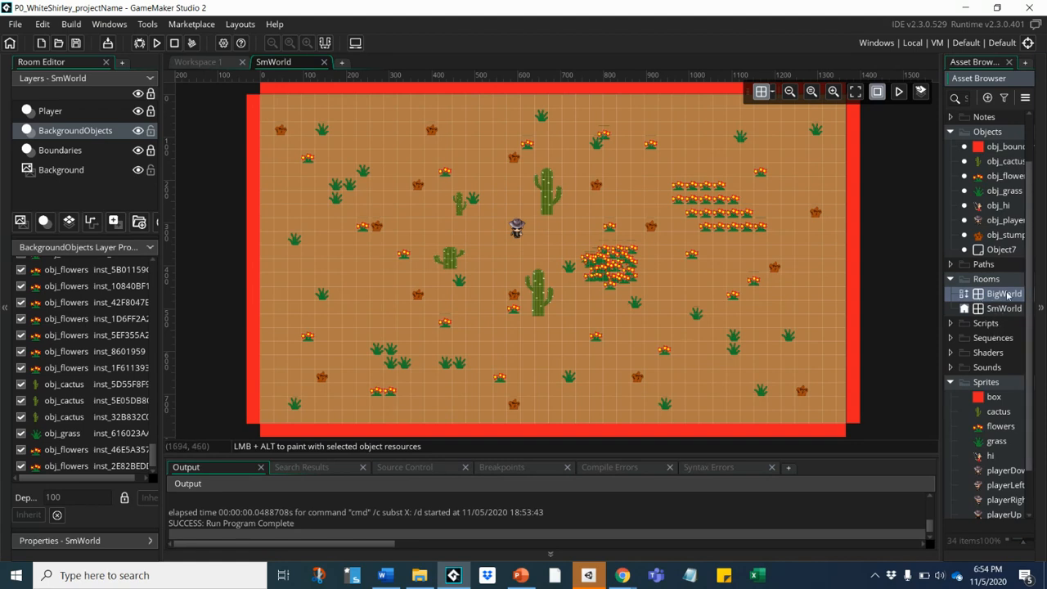
- Move BigWorld ahead of SmWorld in the room order so that it is the starting room
left_click(965, 309)
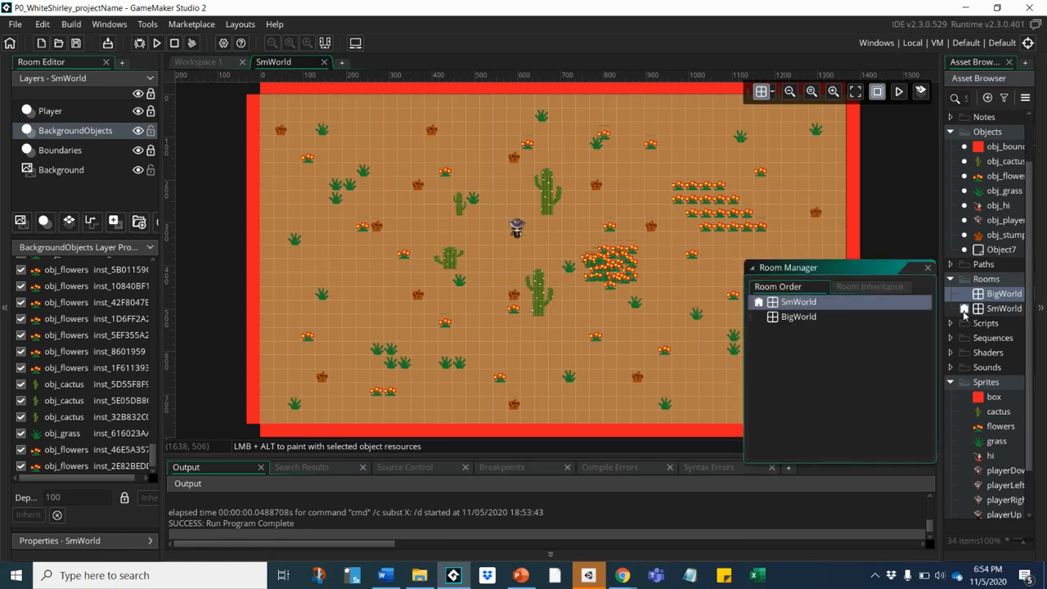
left_click(792, 321)
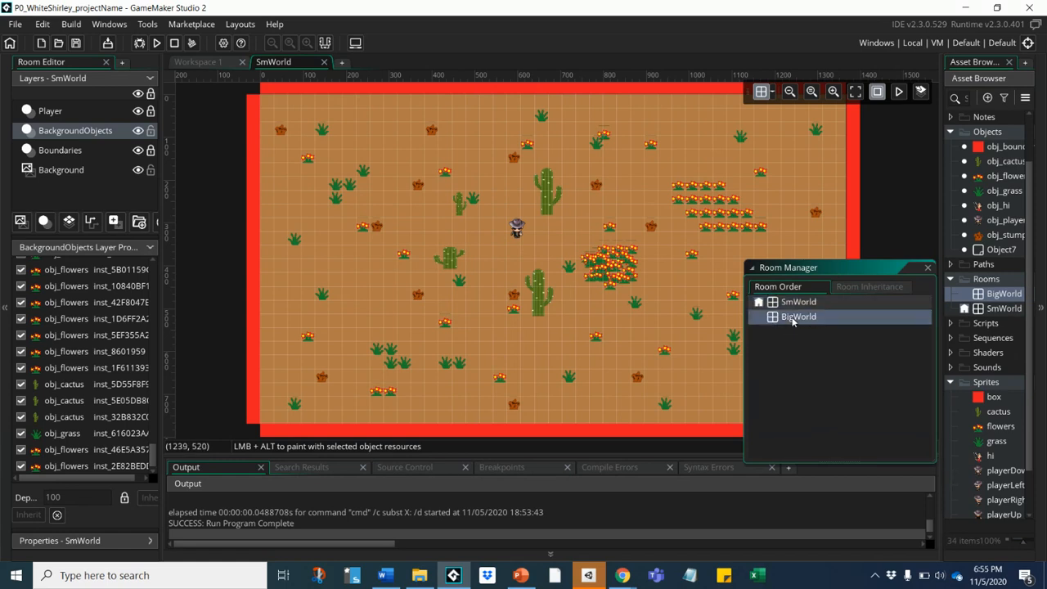
left_click_drag(792, 322, 797, 302)
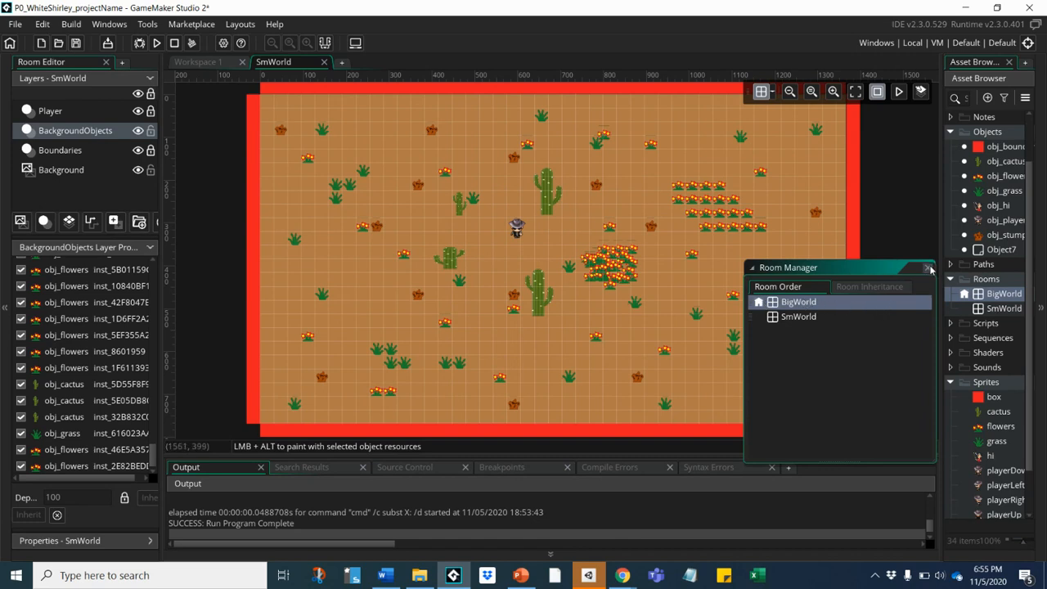
left_click(928, 268)
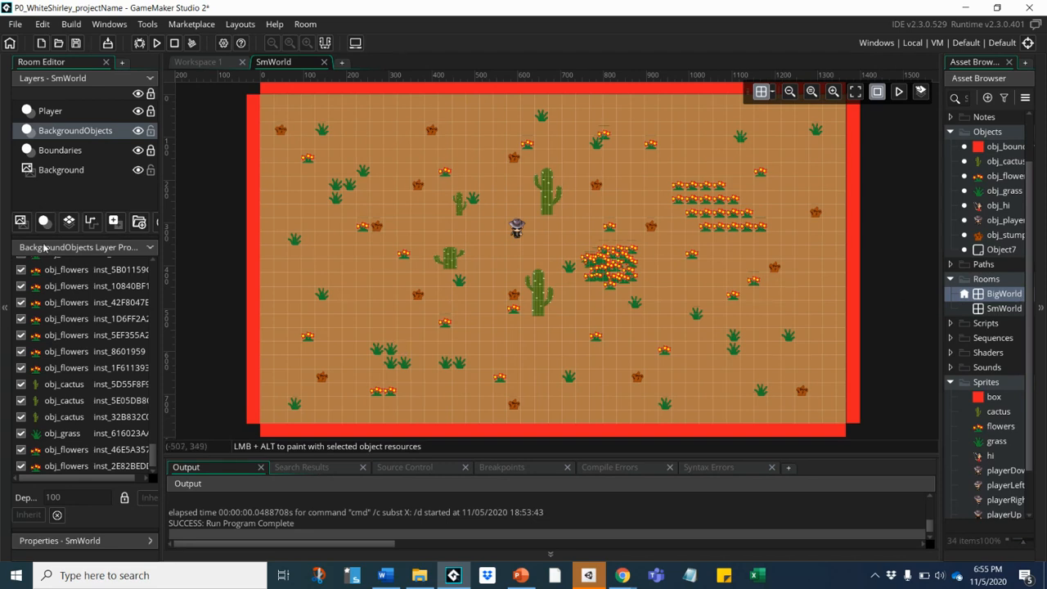
- Open the BigWorld room and set both its width and height to 3200 in the room properties
left_click(149, 248)
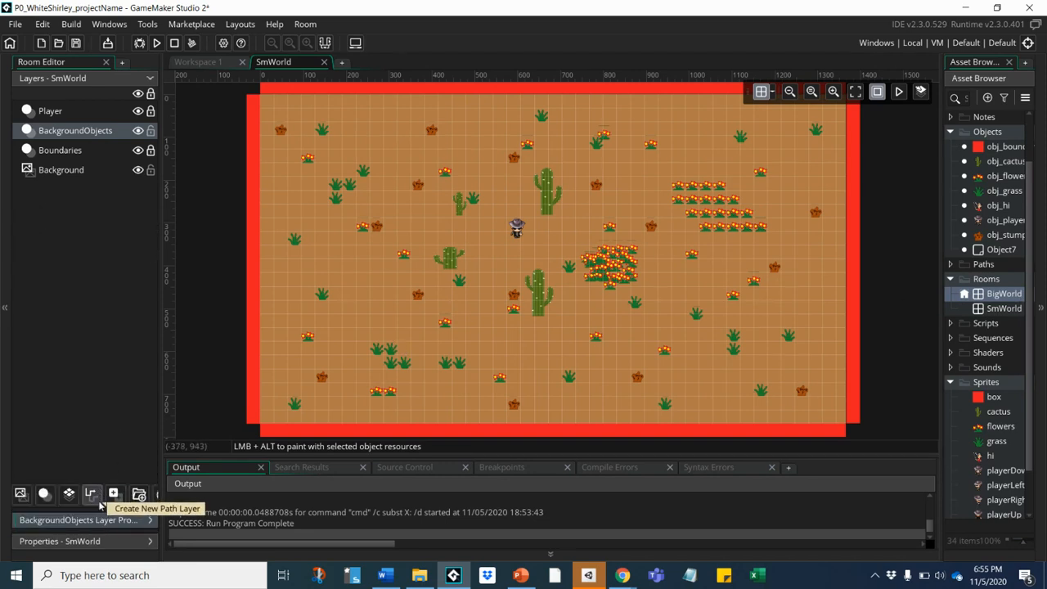
left_click(150, 542)
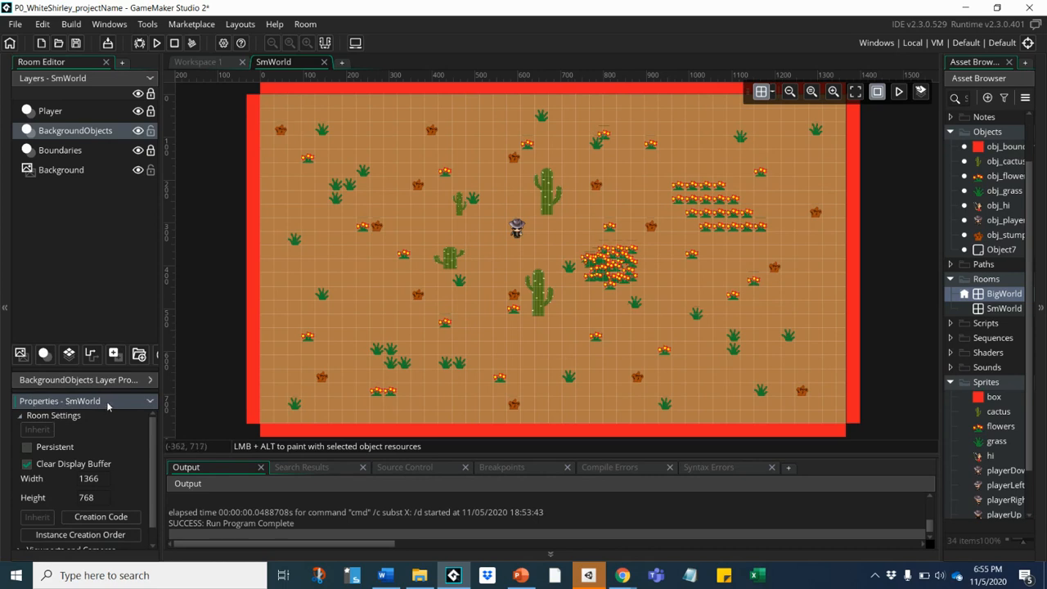
double_click(1008, 297)
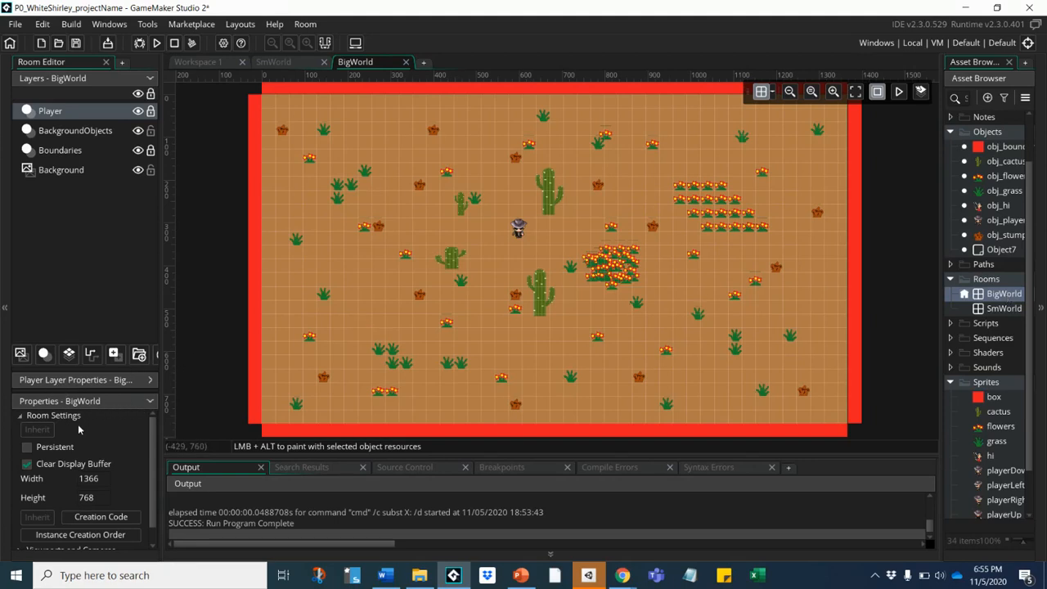
double_click(107, 478)
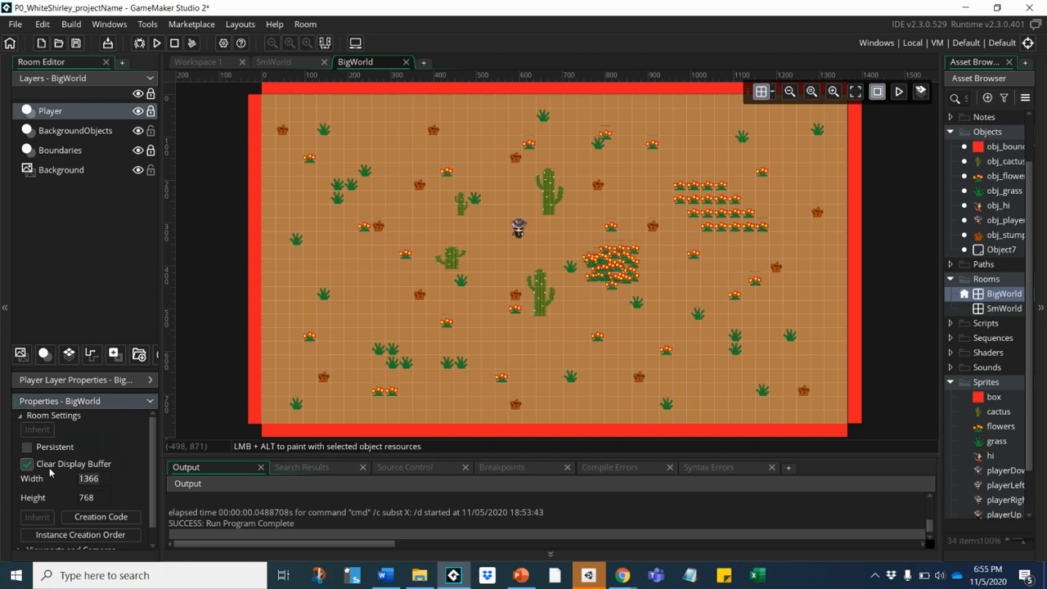
type("3200")
double_click(99, 497)
type("32")
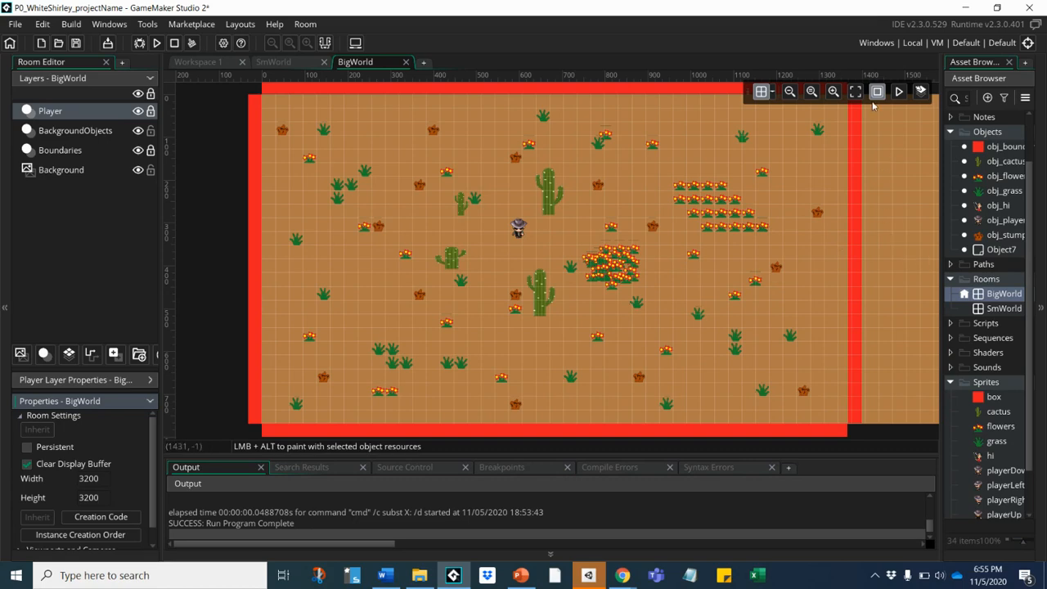
- Bring the whole enlarged BigWorld room into view, and unlock and select its Boundaries layer
left_click(894, 260)
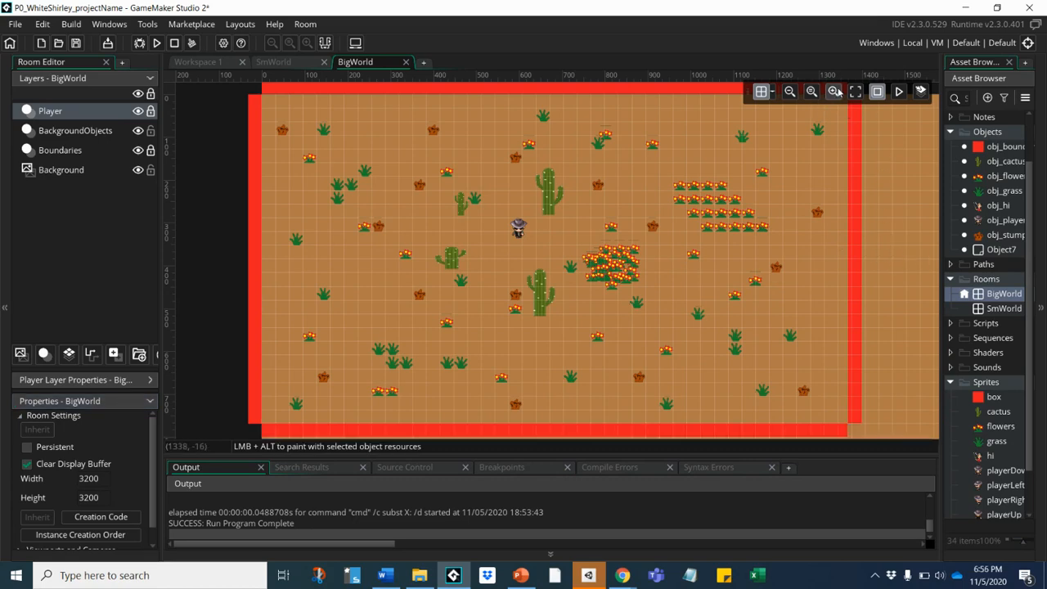
left_click(789, 92)
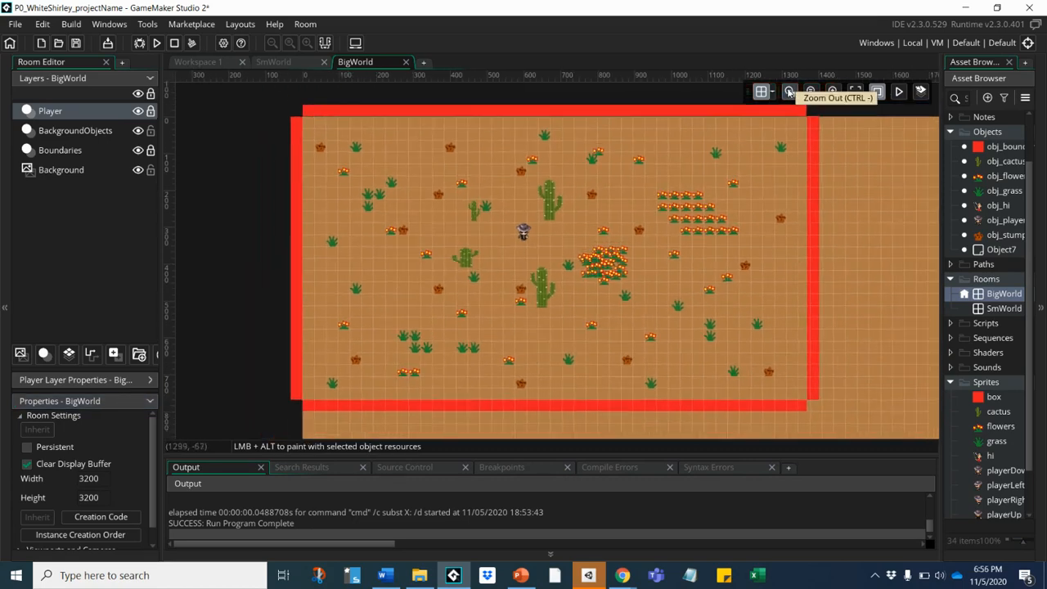
left_click(789, 92)
left_click(789, 92)
left_click(789, 92)
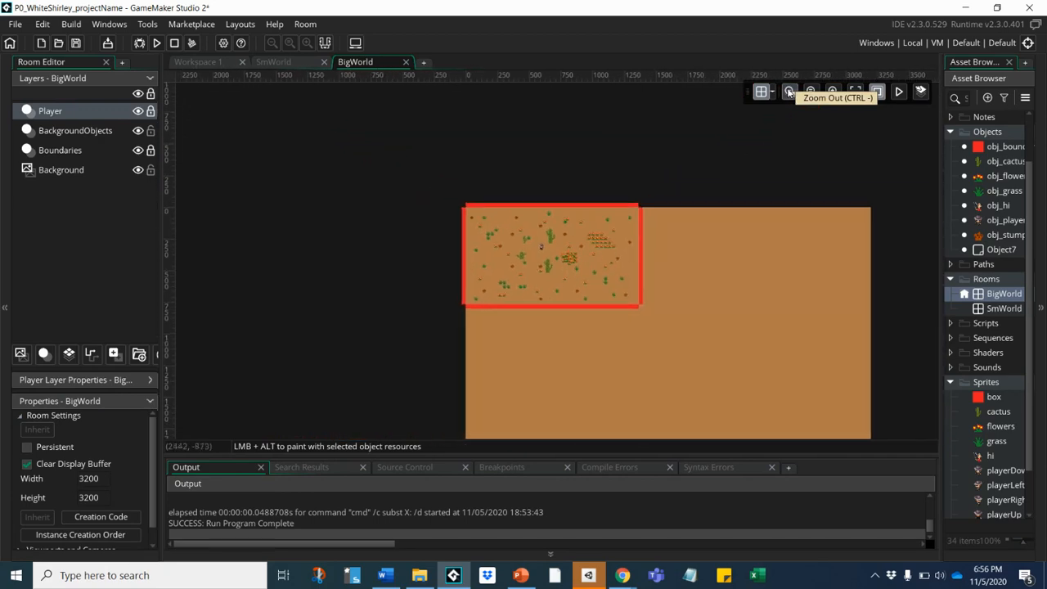
left_click(790, 91)
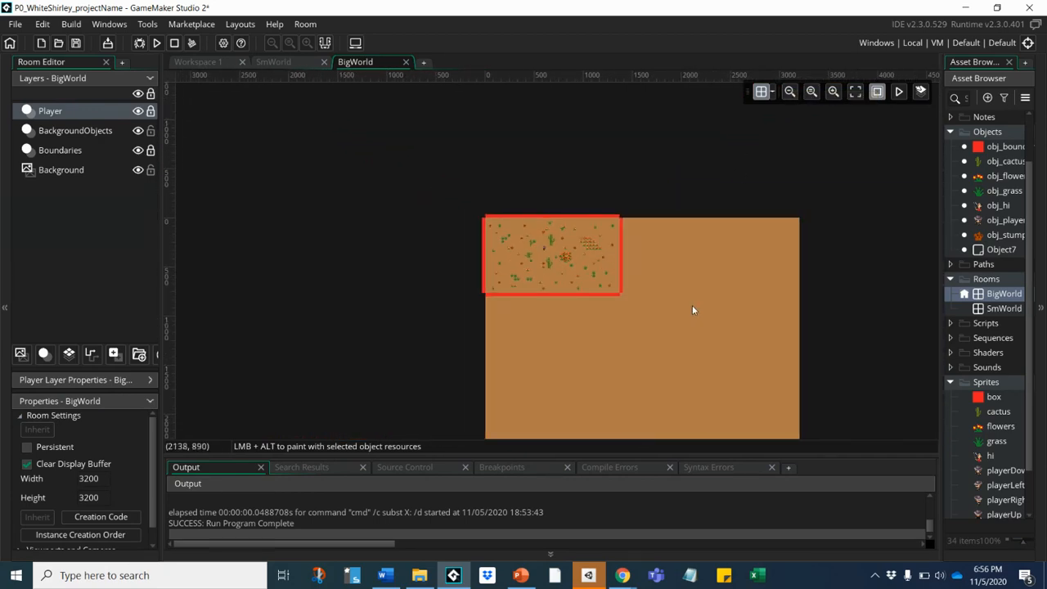
middle_click_drag(692, 308, 505, 194)
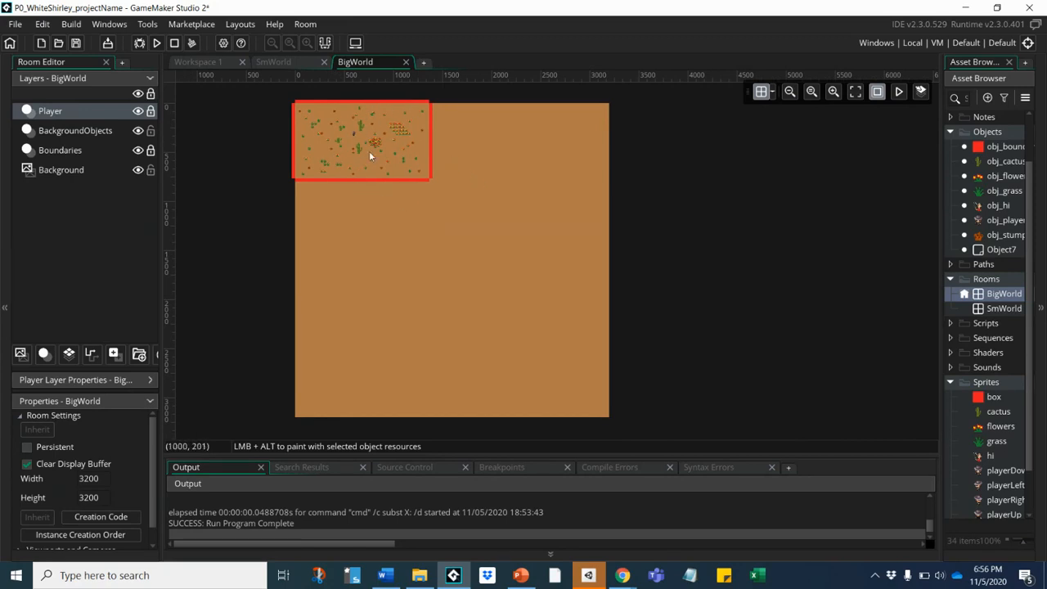
left_click(149, 170)
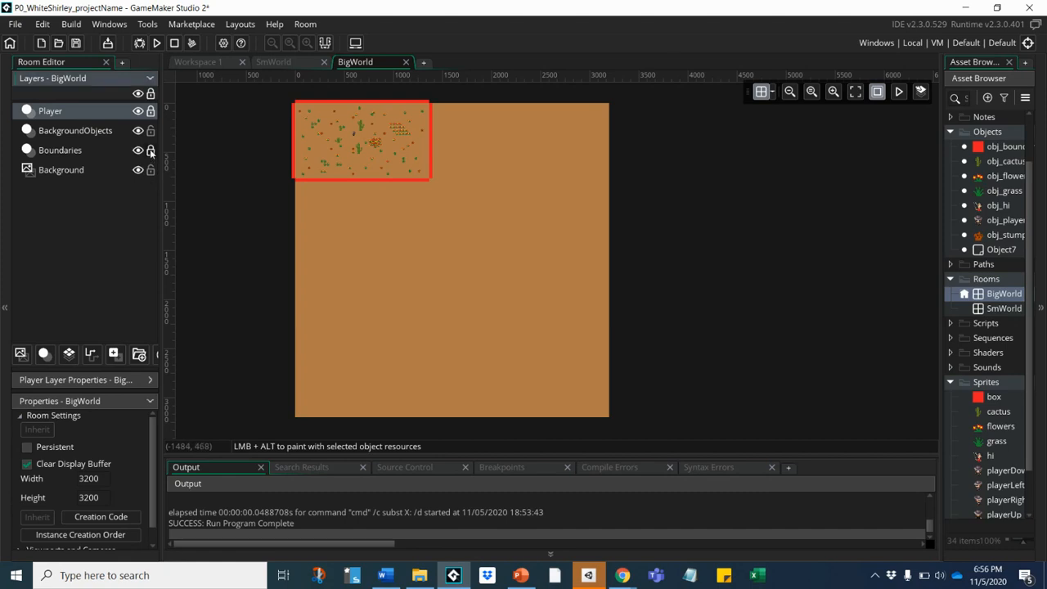
left_click(71, 150)
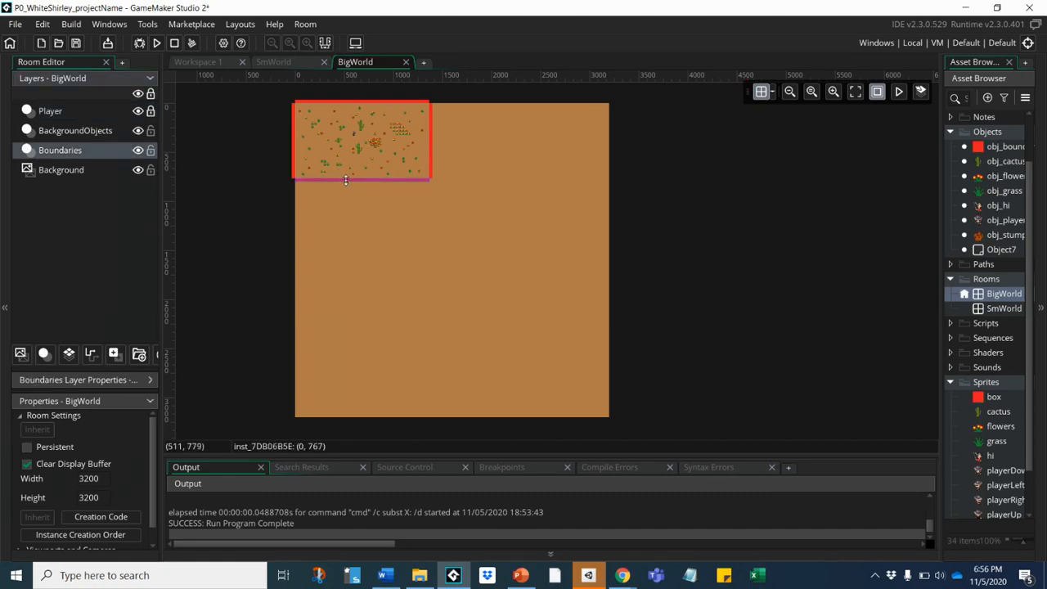
- Move the lower boundary wall down to y 3200, just outside the enlarged room's bottom edge
left_click_drag(344, 182, 340, 389)
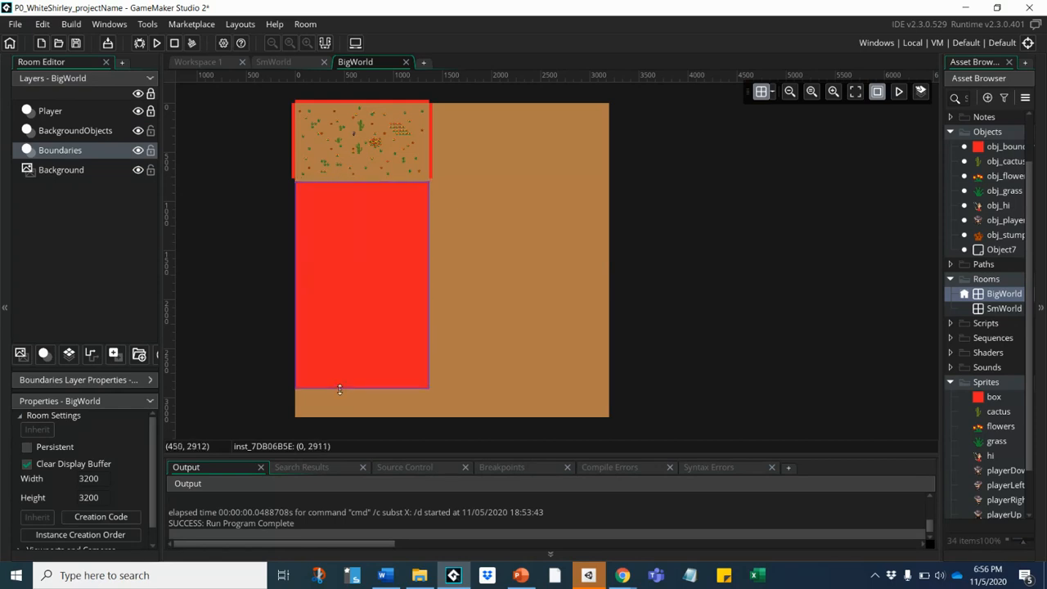
key("ctrl+z")
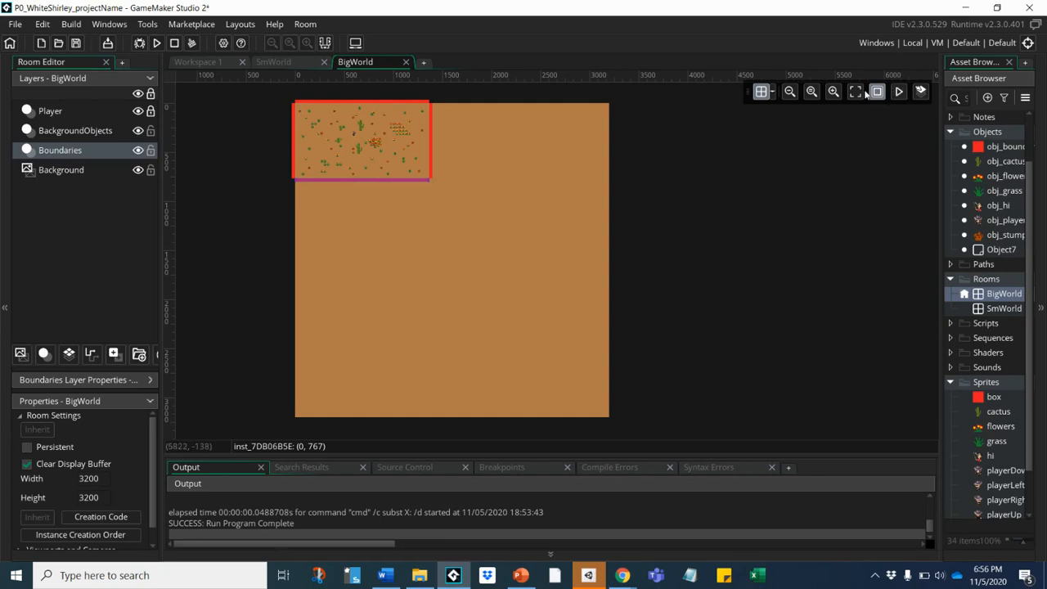
left_click(835, 92)
left_click(835, 92)
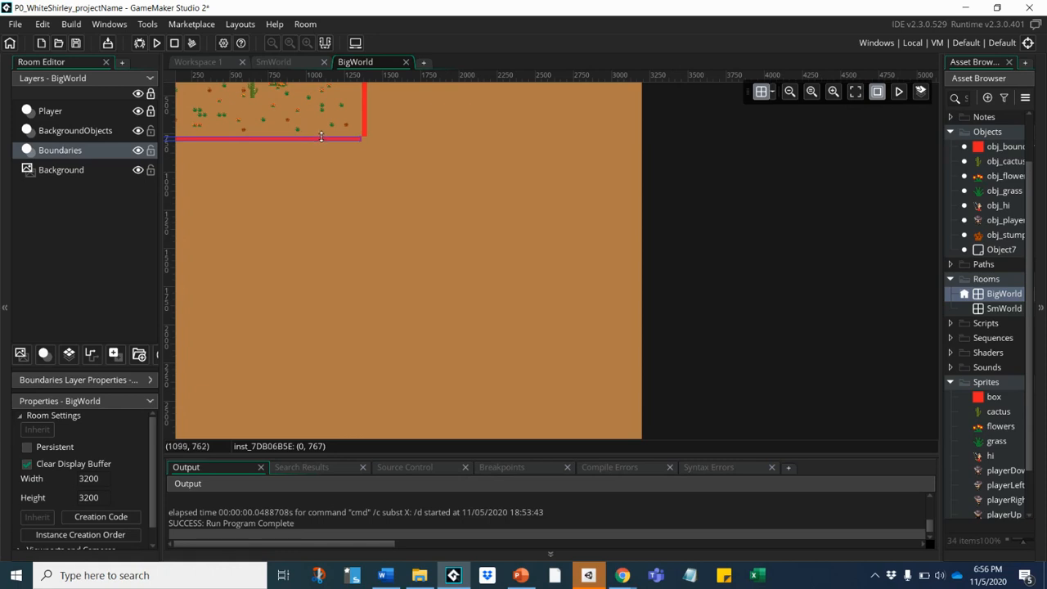
left_click_drag(327, 143, 481, 408)
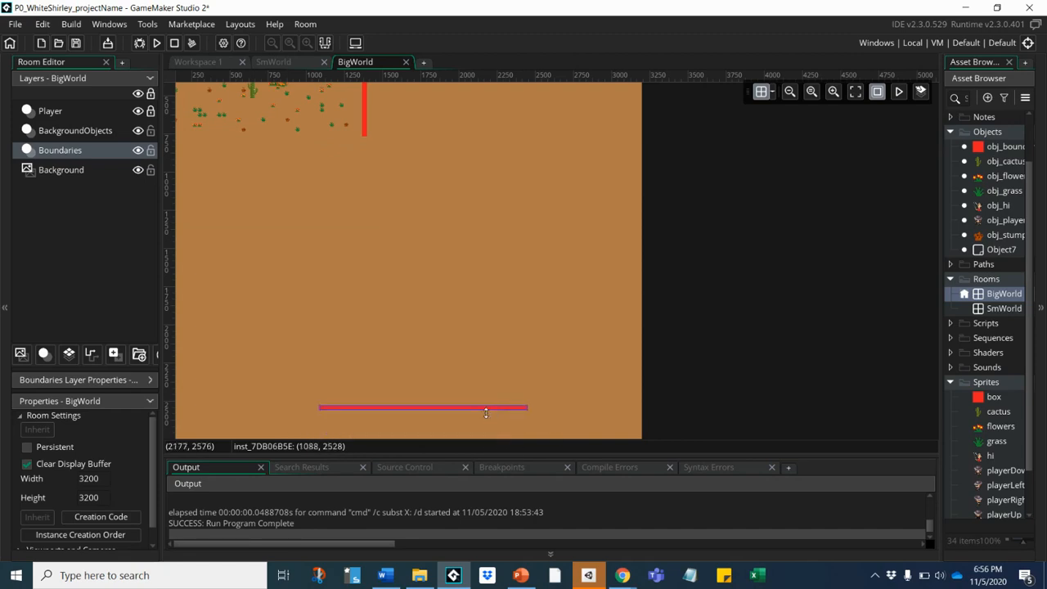
scroll(481, 408, "down", 3)
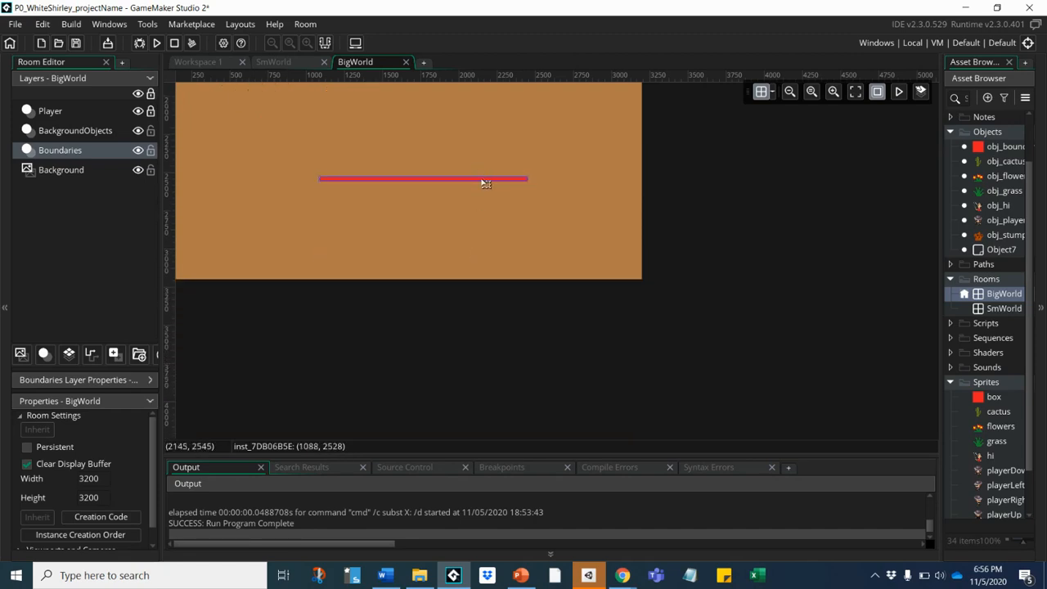
left_click_drag(486, 183, 603, 284)
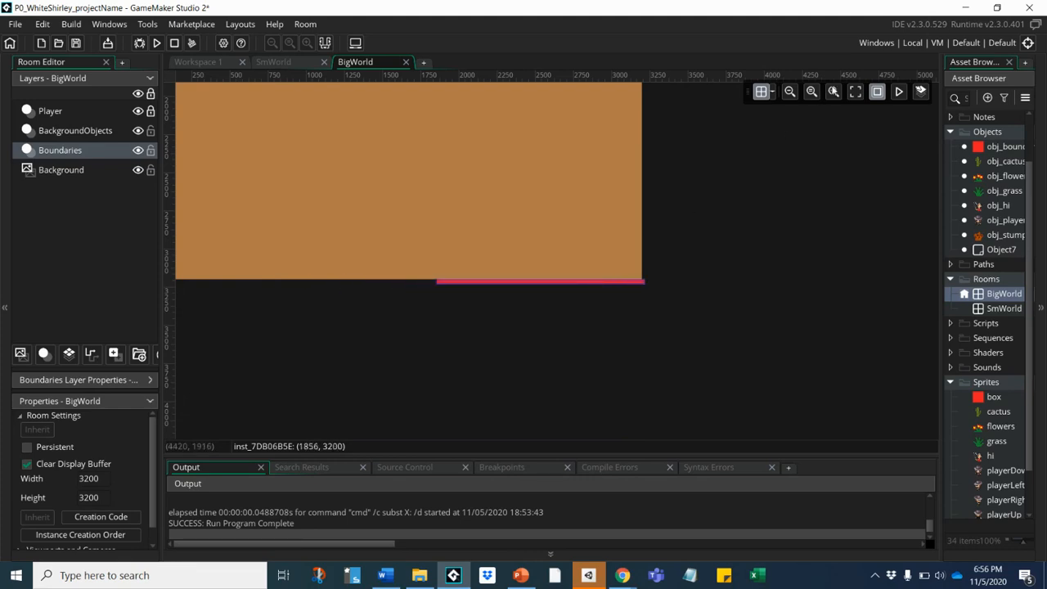
- Stretch the bottom boundary wall leftward to x 0 so that it spans the room's full width
left_click(833, 91)
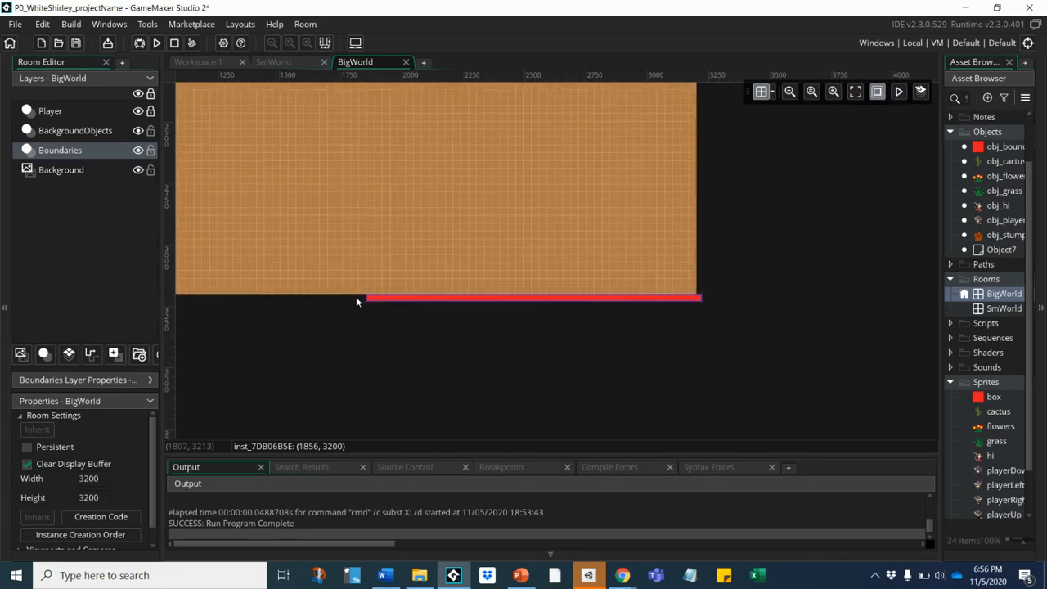
left_click_drag(367, 299, 154, 301)
middle_click_drag(272, 301, 673, 302)
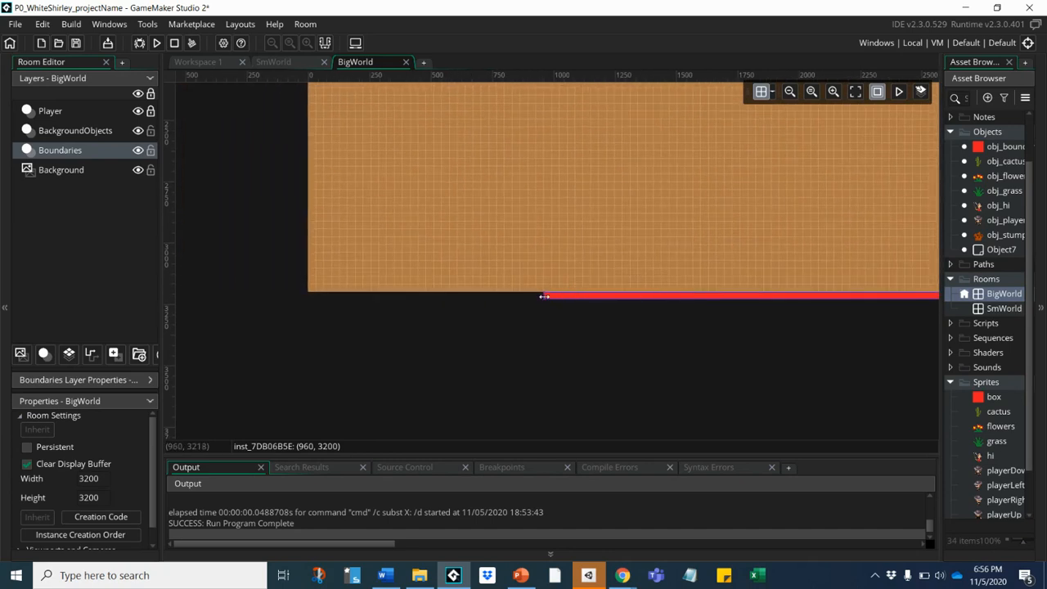
left_click_drag(544, 296, 306, 302)
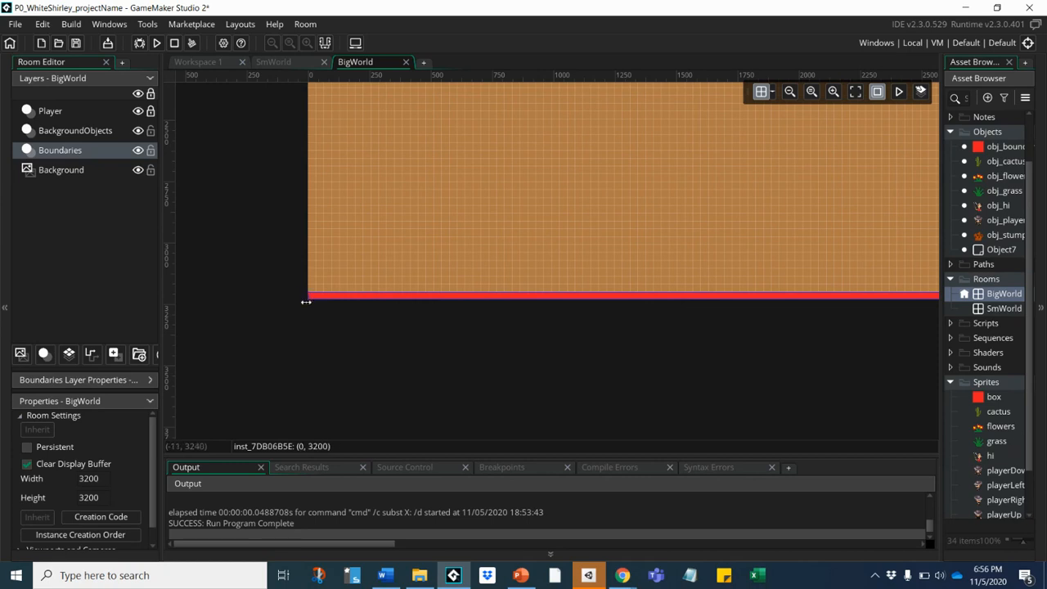
- Stretch the left boundary wall down to meet the bottom wall at the room's lower-left corner
scroll(490, 227, "up", 10)
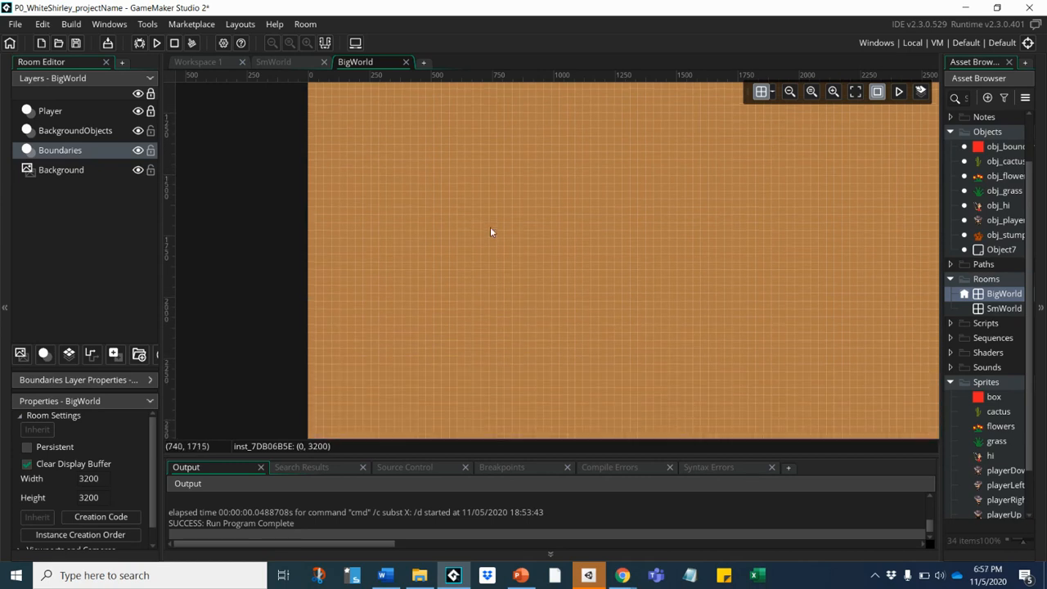
left_click(305, 191)
left_click_drag(303, 197, 302, 460)
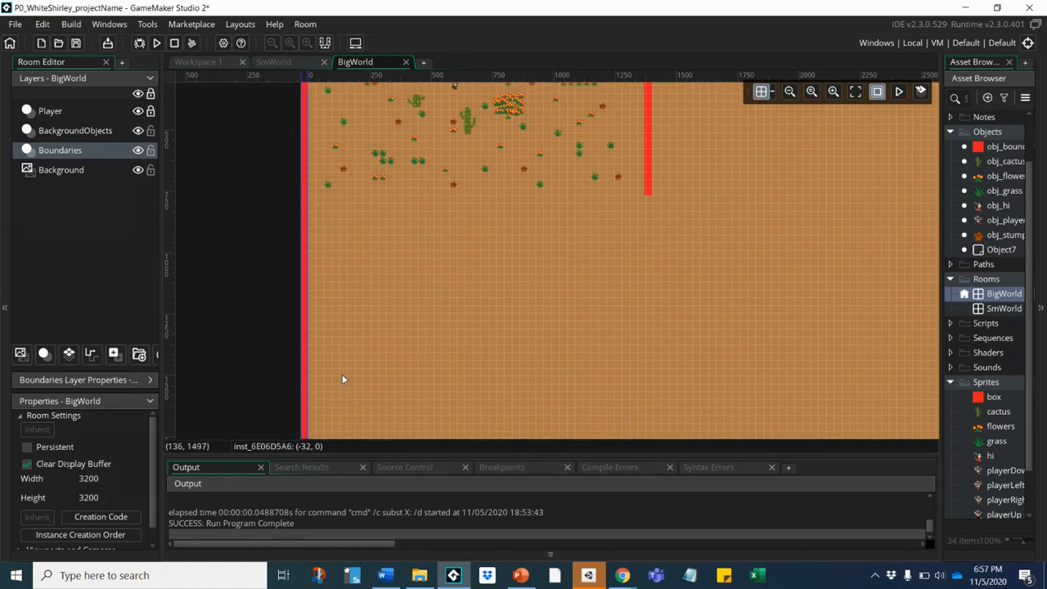
scroll(346, 341, "down", 3)
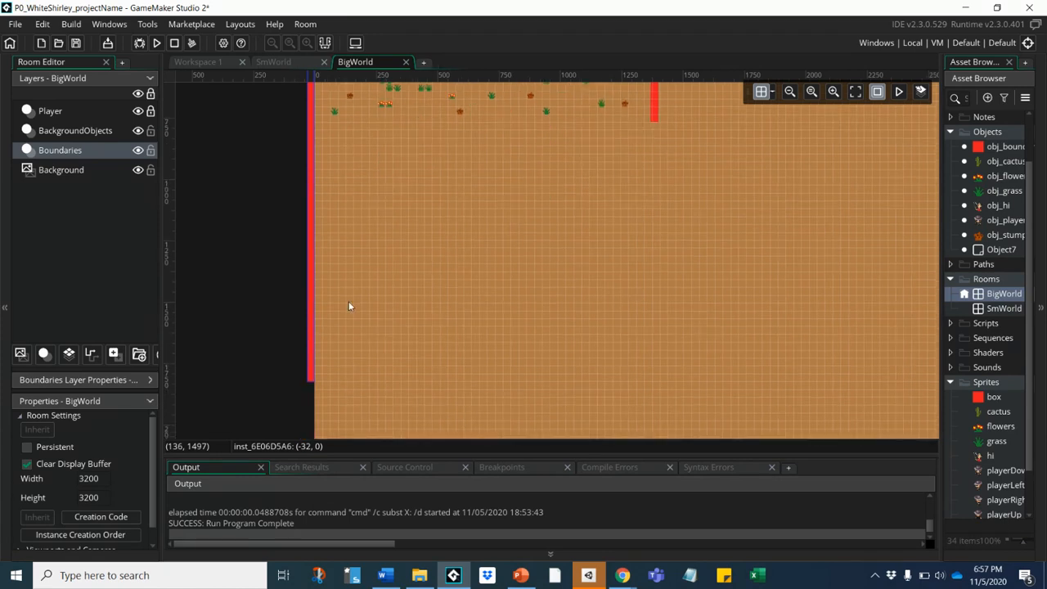
left_click(355, 43)
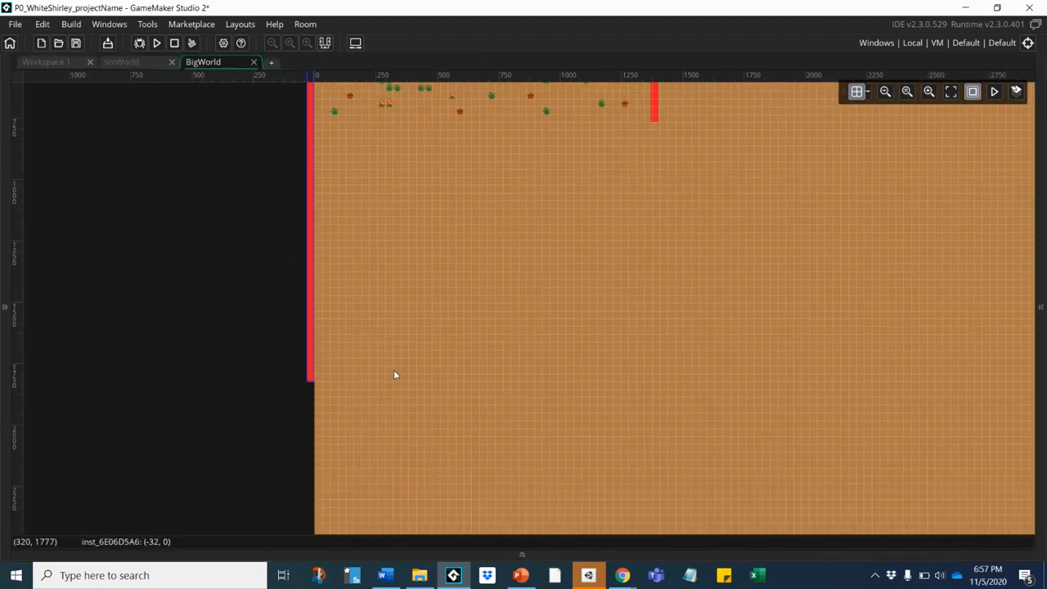
middle_click_drag(394, 375, 379, 119)
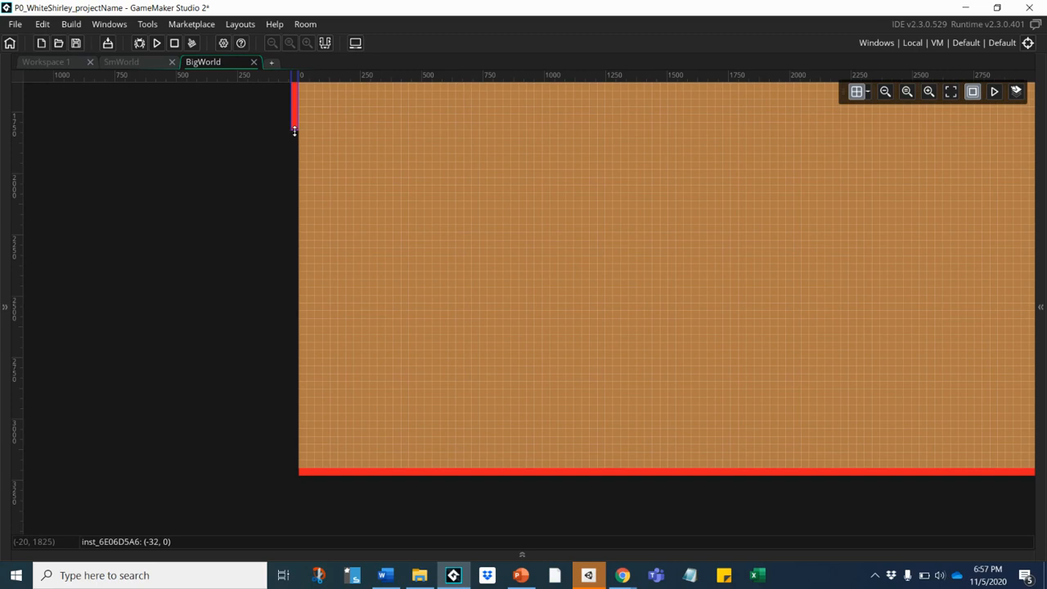
left_click_drag(294, 131, 305, 480)
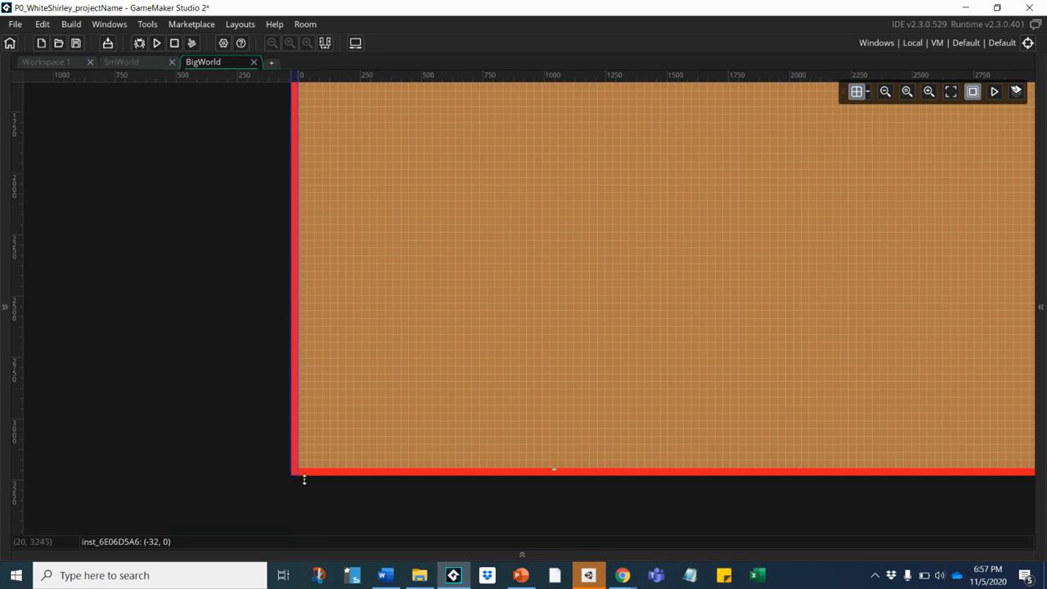
- Stretch the top boundary wall rightward to the room's upper-right corner
middle_click_drag(467, 311, 292, 240)
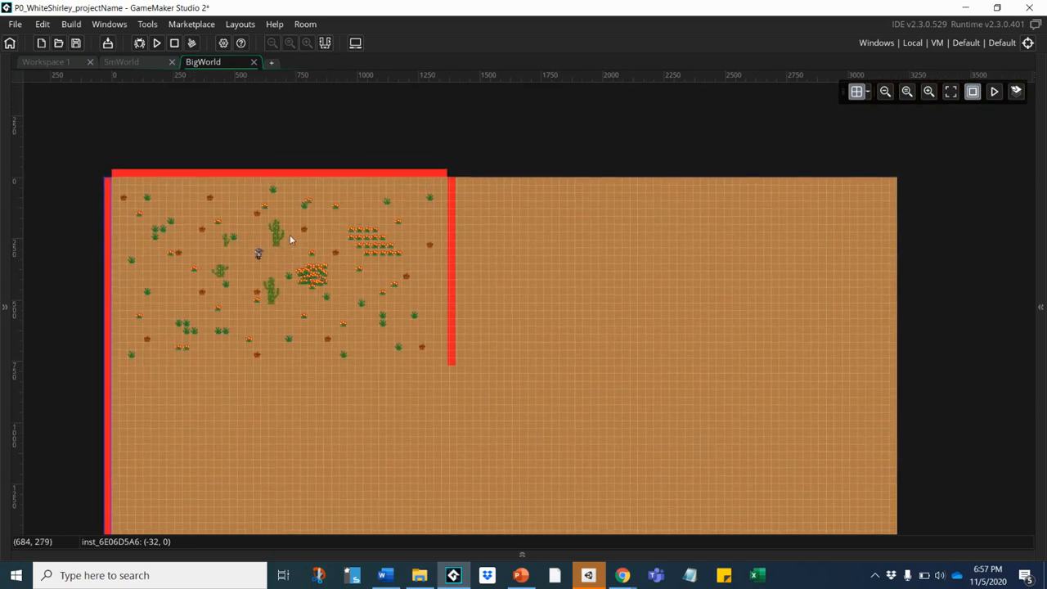
left_click(426, 174)
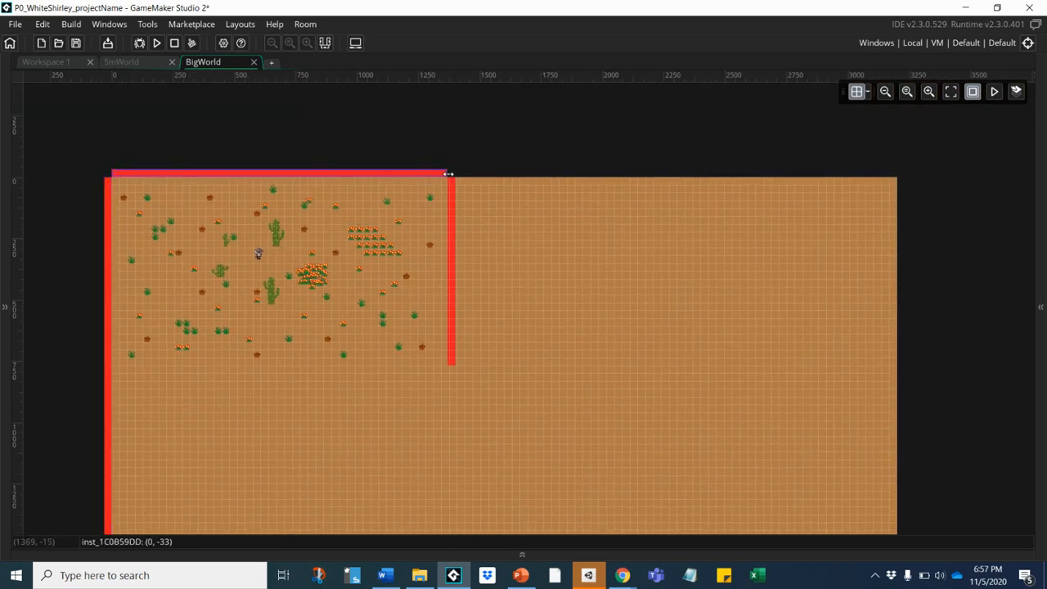
left_click_drag(448, 174, 904, 170)
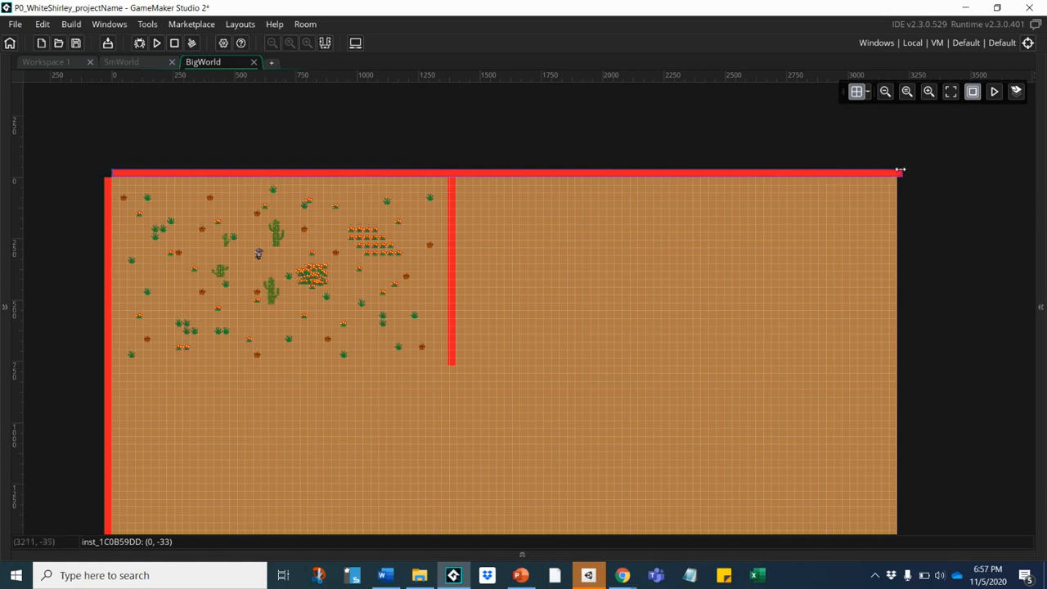
- Move the right boundary wall to (3200, 0), just outside the room's right edge, and check the grid snap settings
left_click(453, 251)
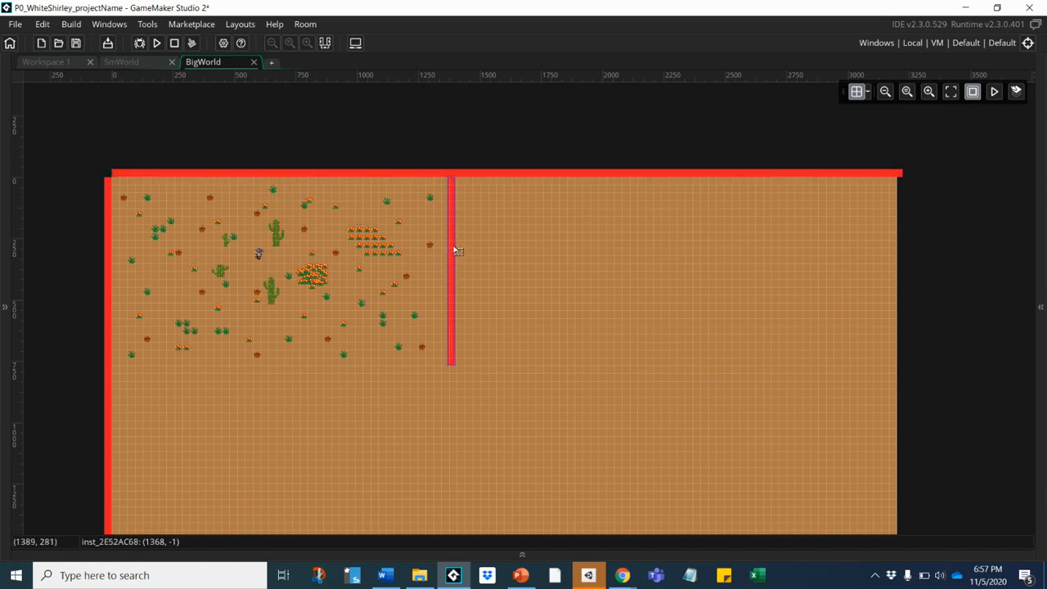
left_click_drag(454, 251, 913, 260)
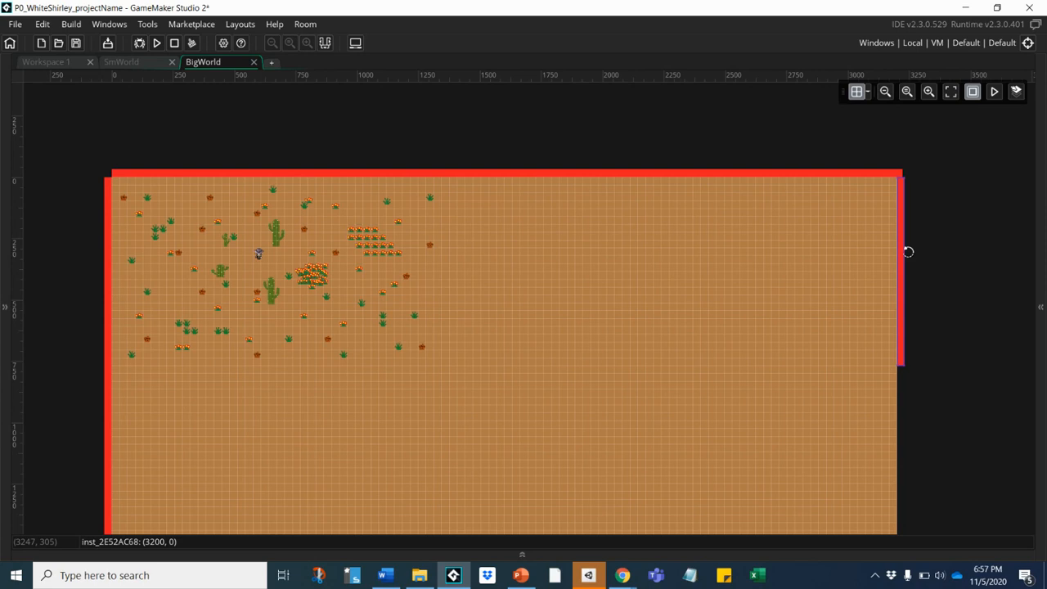
left_click(869, 92)
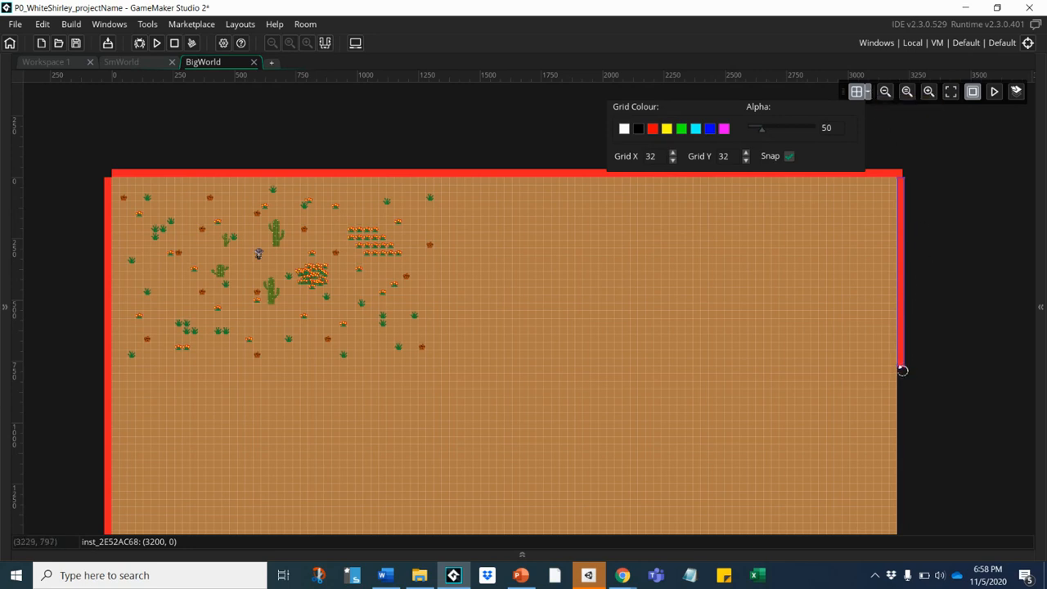
- Stretch the right boundary wall down to the bottom wall, closing the room's lower-right corner
left_click_drag(903, 367, 906, 489)
middle_click_drag(907, 488, 904, 156)
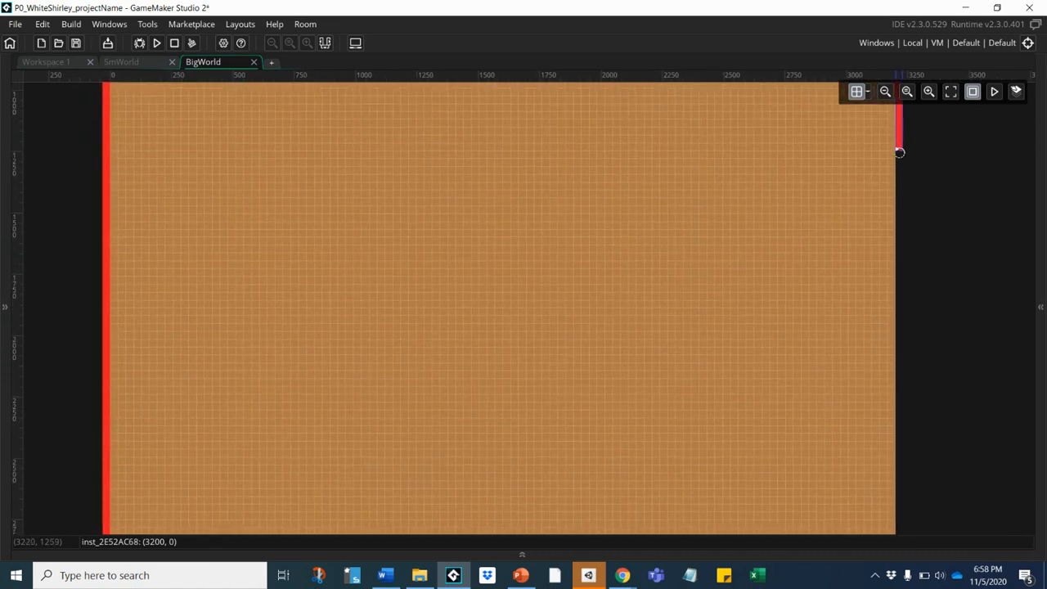
left_click_drag(900, 153, 907, 487)
middle_click_drag(905, 484, 891, 269)
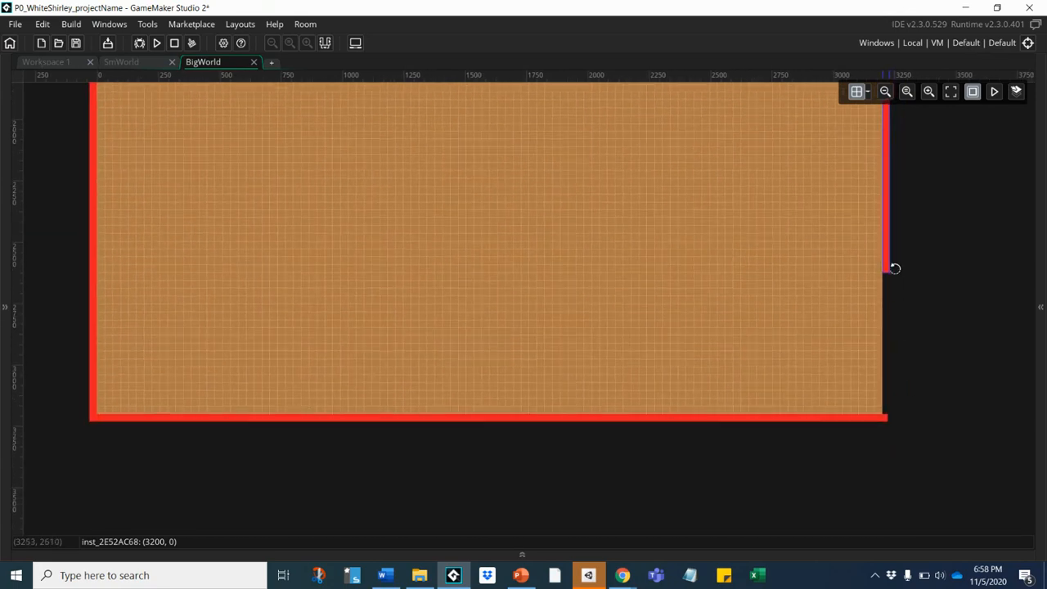
left_click_drag(890, 294, 890, 419)
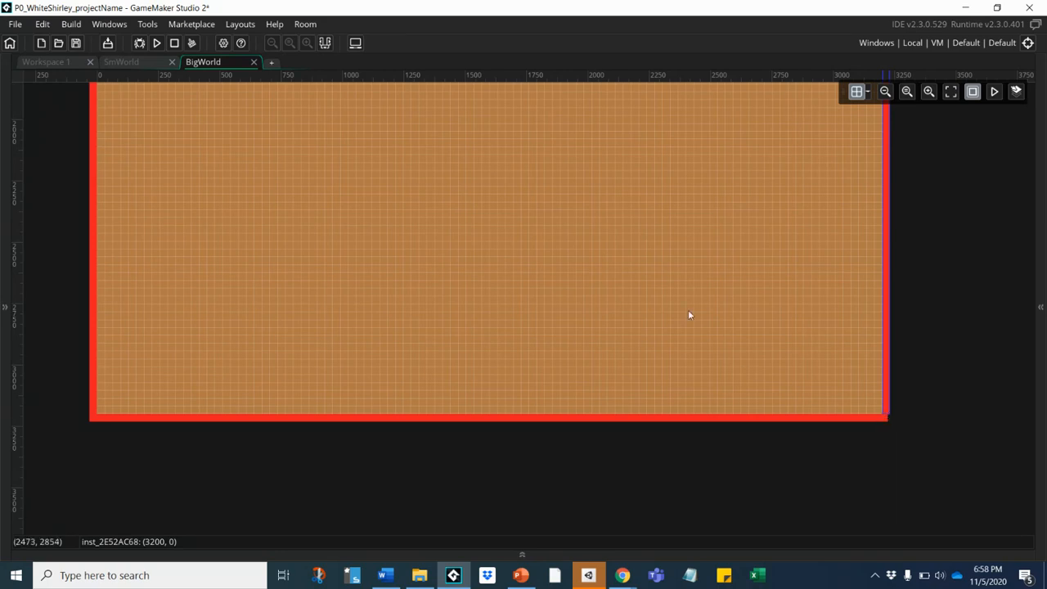
- Bring the whole room and the docked panels back into view, lock the Boundaries layer and collapse its instance list
left_click(886, 92)
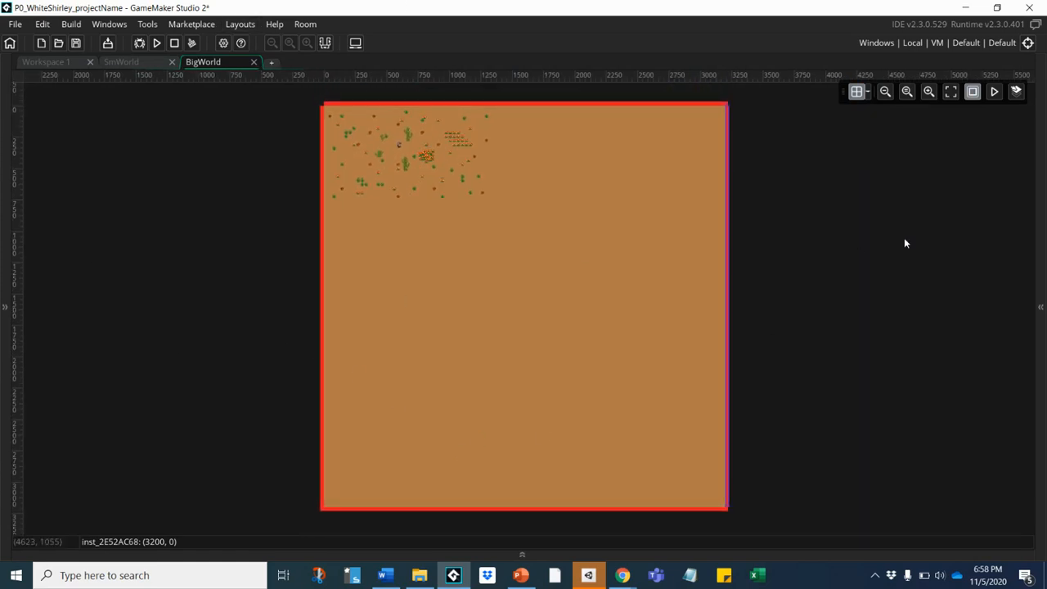
left_click(324, 44)
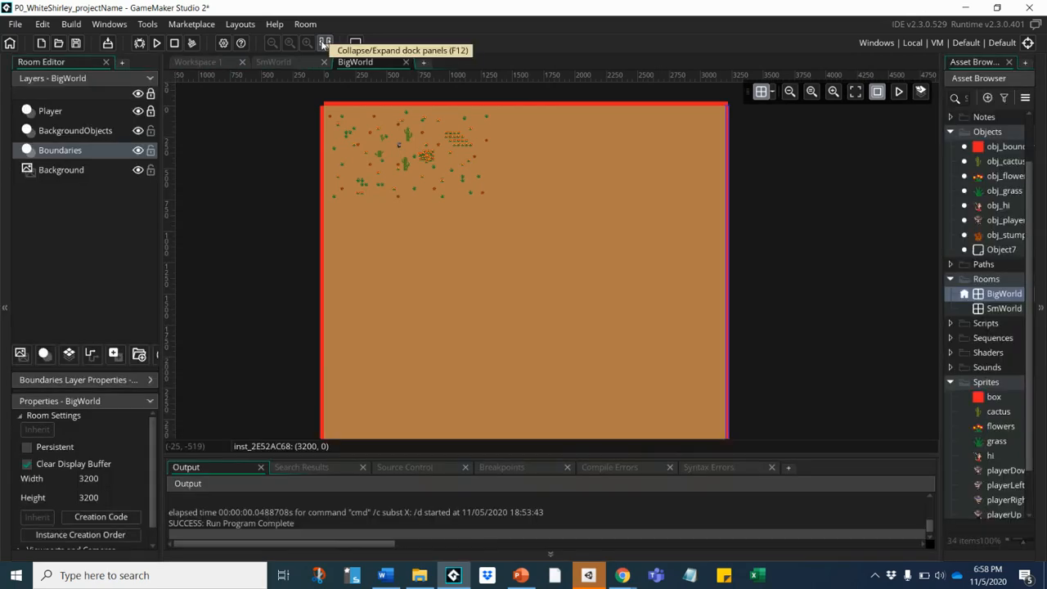
left_click(151, 150)
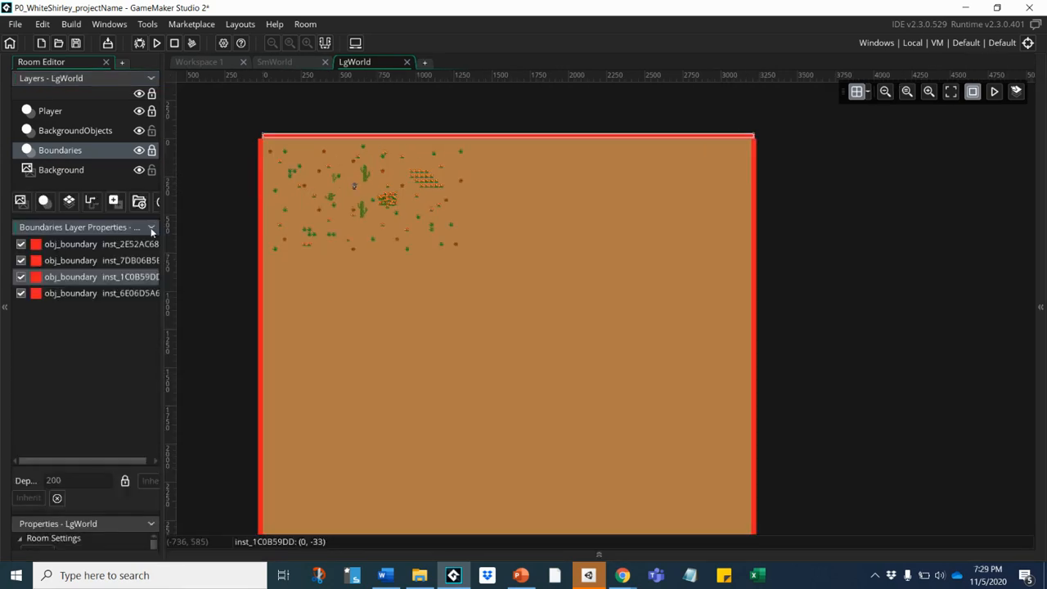
left_click(151, 229)
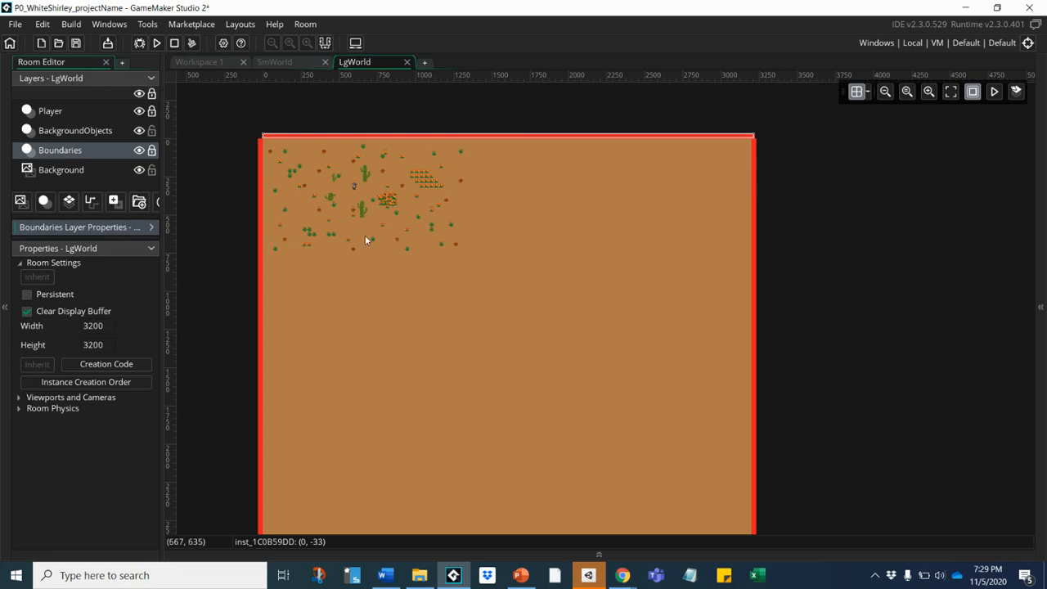
- Run the game, move the player right and down to test the enlarged room, and close the game window
left_click(156, 43)
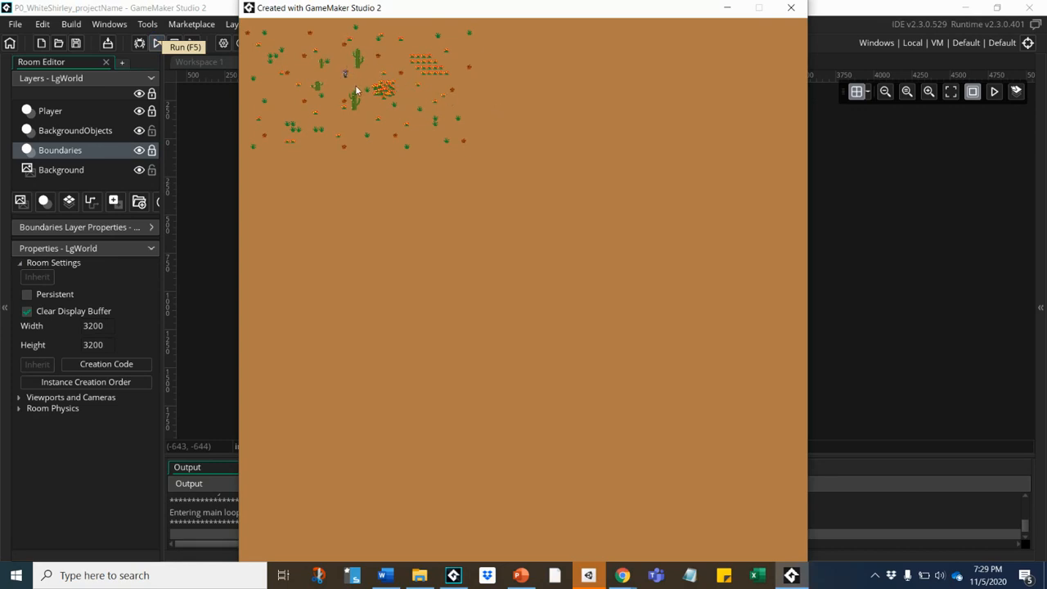
key("Right")
key("Down")
key("Right")
key("Down")
key("Right")
key("Down")
key("Right")
key("Down")
key("Down")
key("Down")
key("Down")
key("Down")
key("Down")
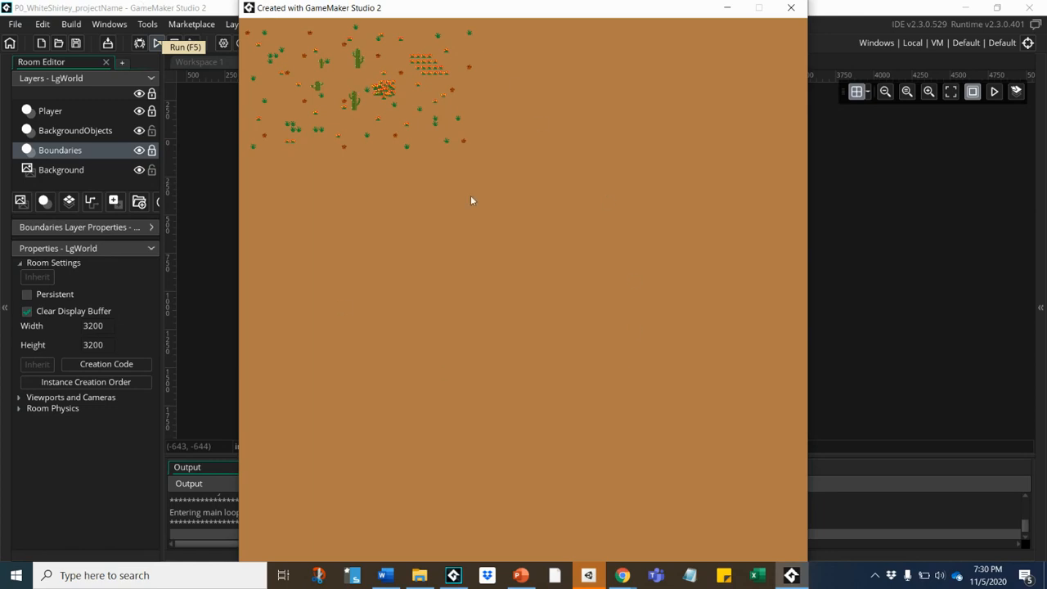
left_click(792, 10)
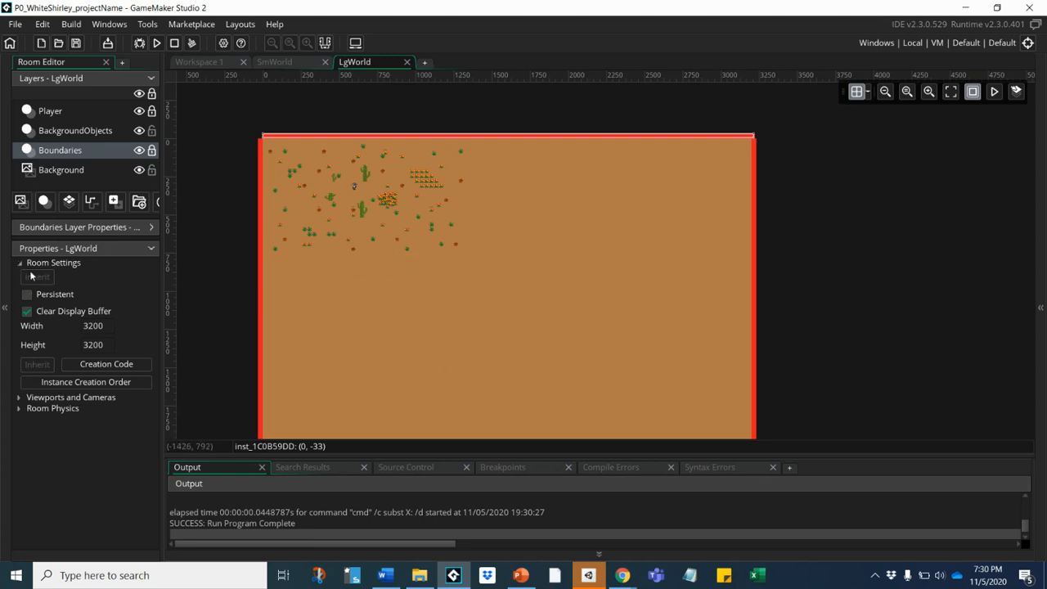
- Enable viewports for the LgWorld room and make Viewport 0 visible
left_click(19, 397)
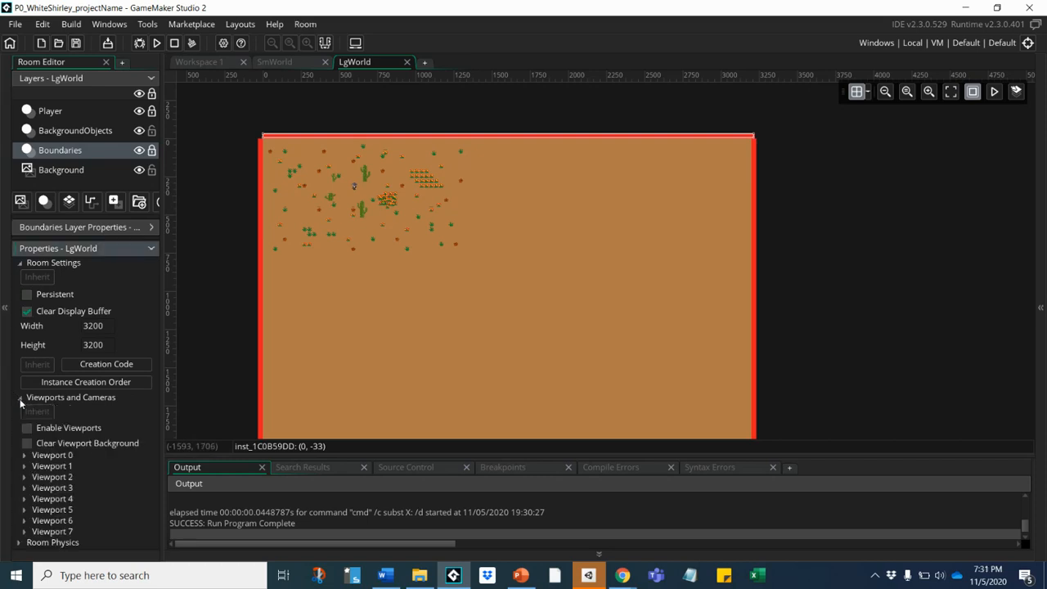
left_click(21, 263)
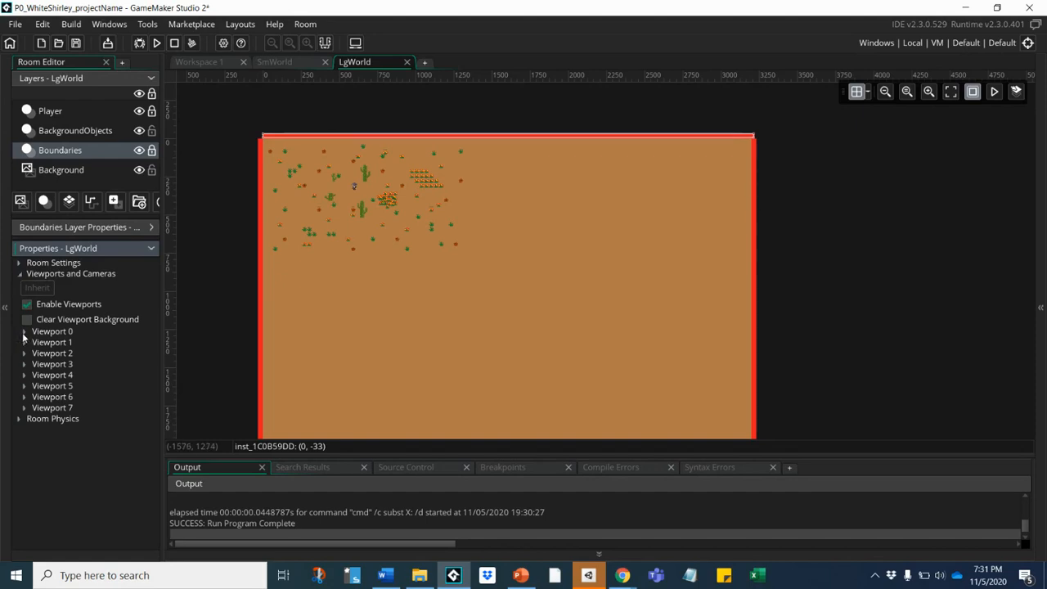
left_click(24, 332)
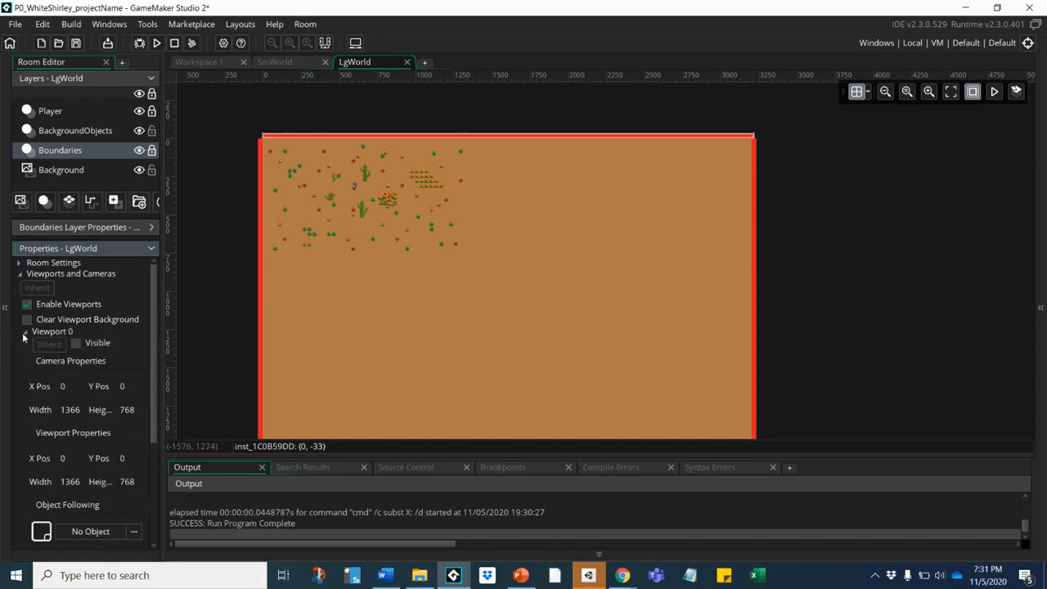
left_click(77, 343)
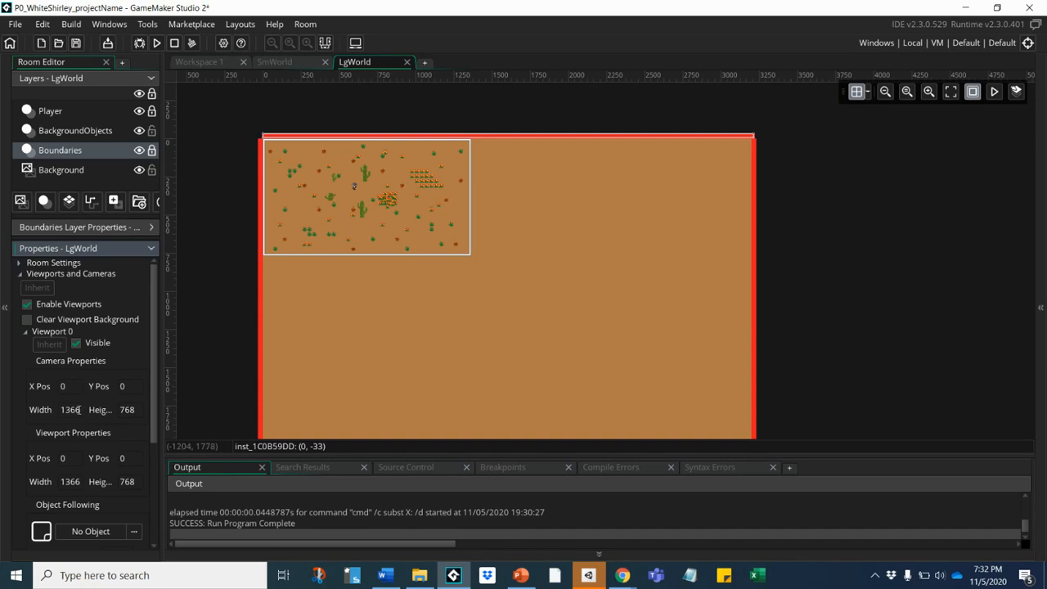
- Set both the camera width and the viewport width of Viewport 0 to 768
left_click(74, 409)
type("7686")
key("BackSpace")
type("8")
double_click(72, 481)
type("768")
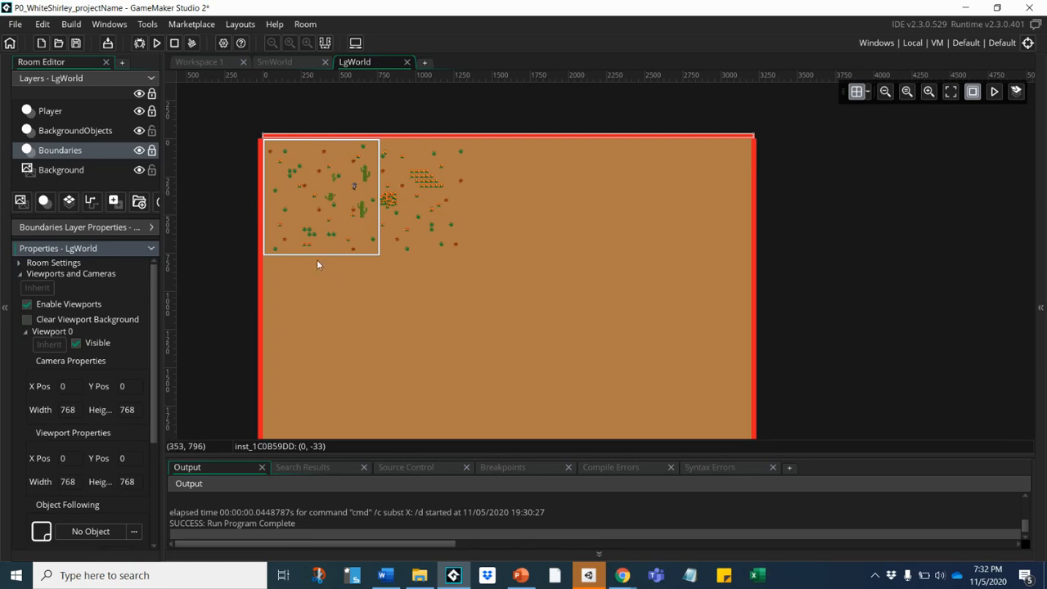
- Run the game, move the player down and right to test the square viewport, and close the game window
left_click(155, 42)
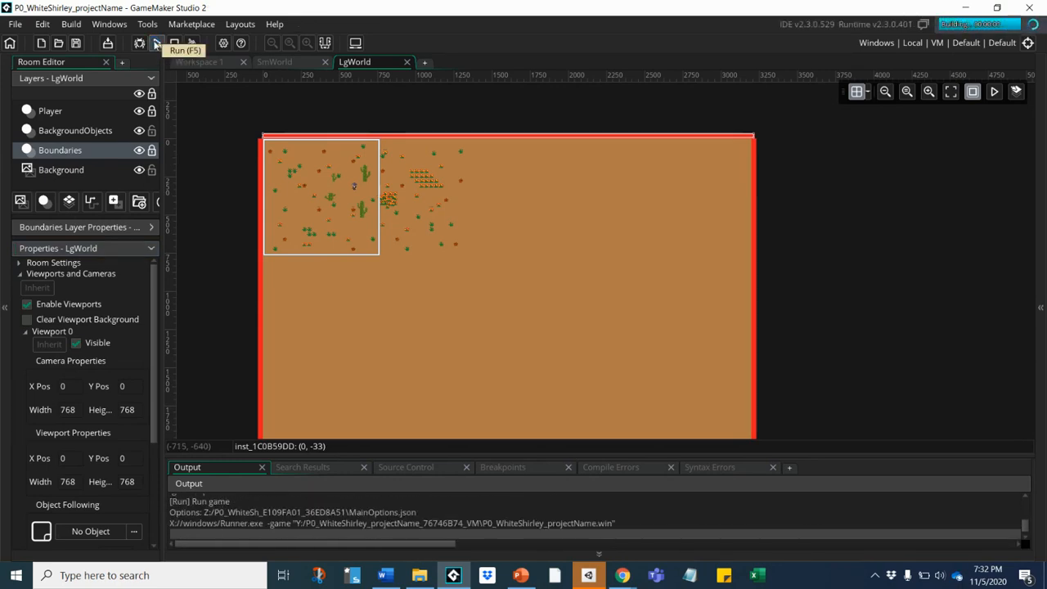
key("Down")
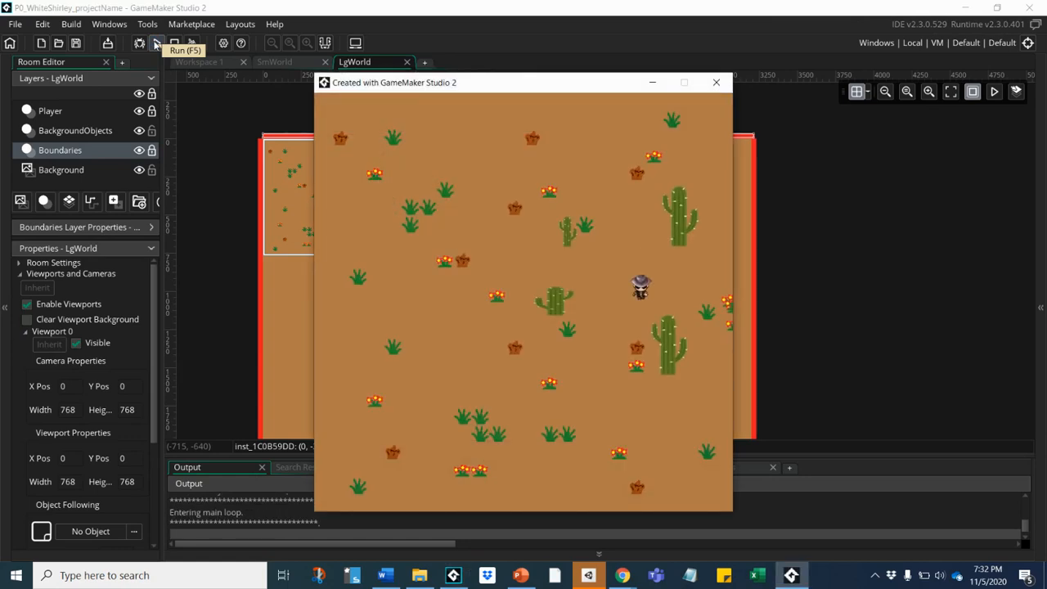
key("Right")
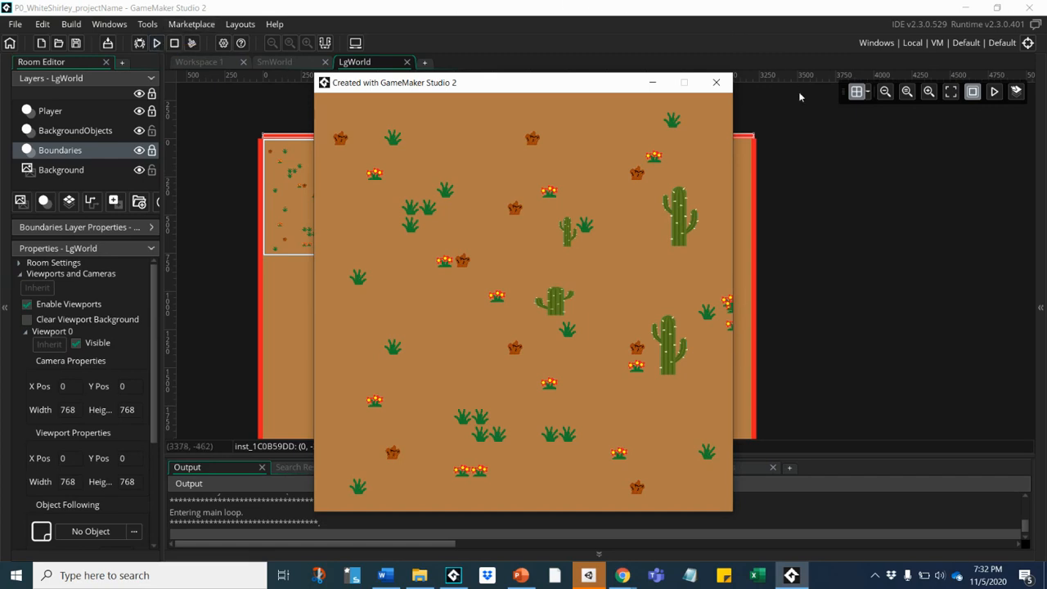
left_click(715, 85)
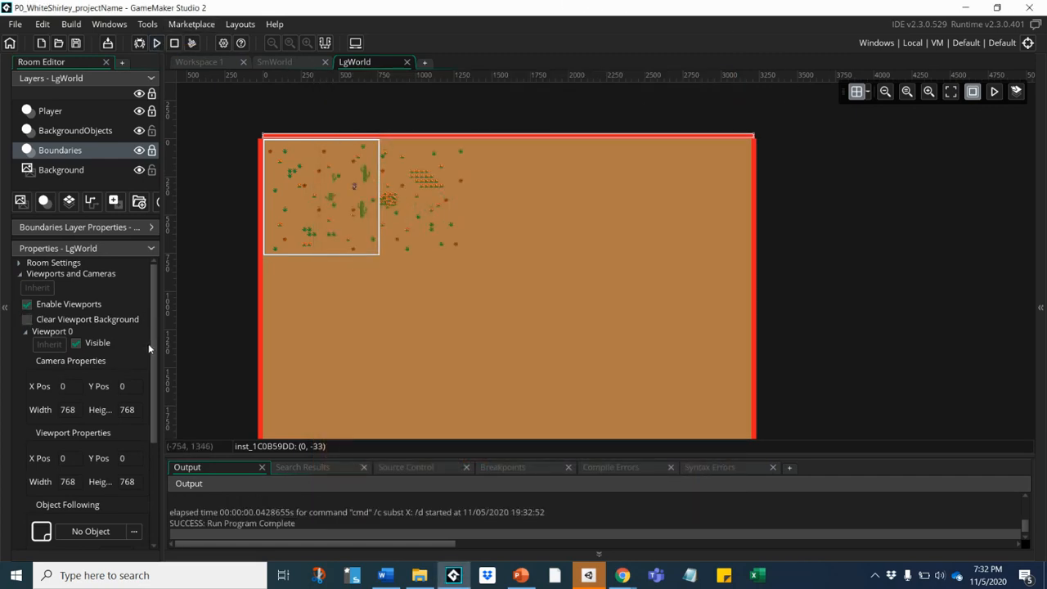
- Make the Viewport 0 camera follow obj_player from the Objects folder
scroll(153, 344, "down", 5)
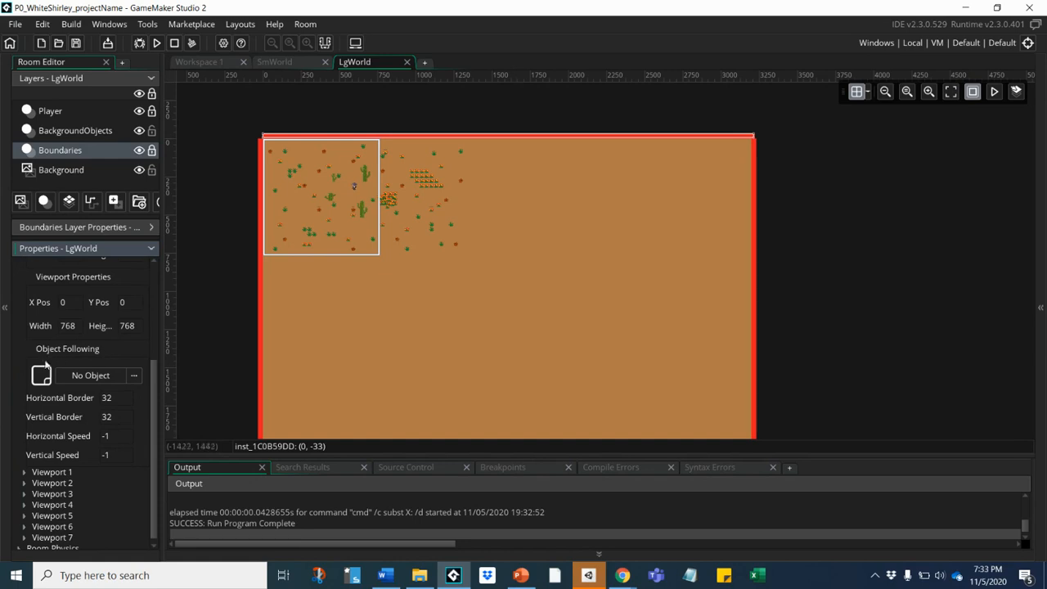
left_click(110, 375)
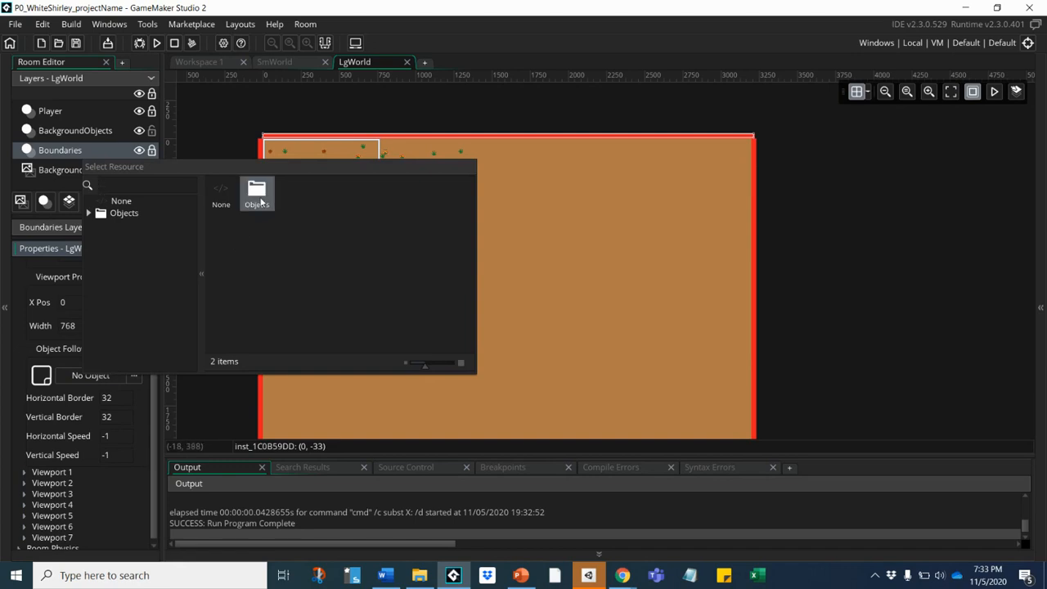
double_click(256, 192)
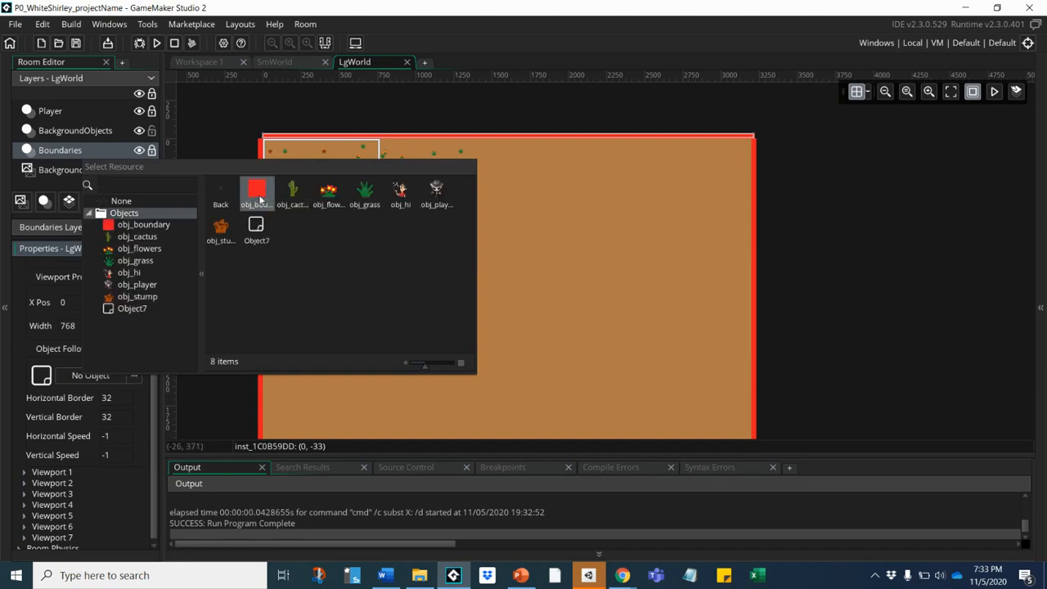
double_click(442, 194)
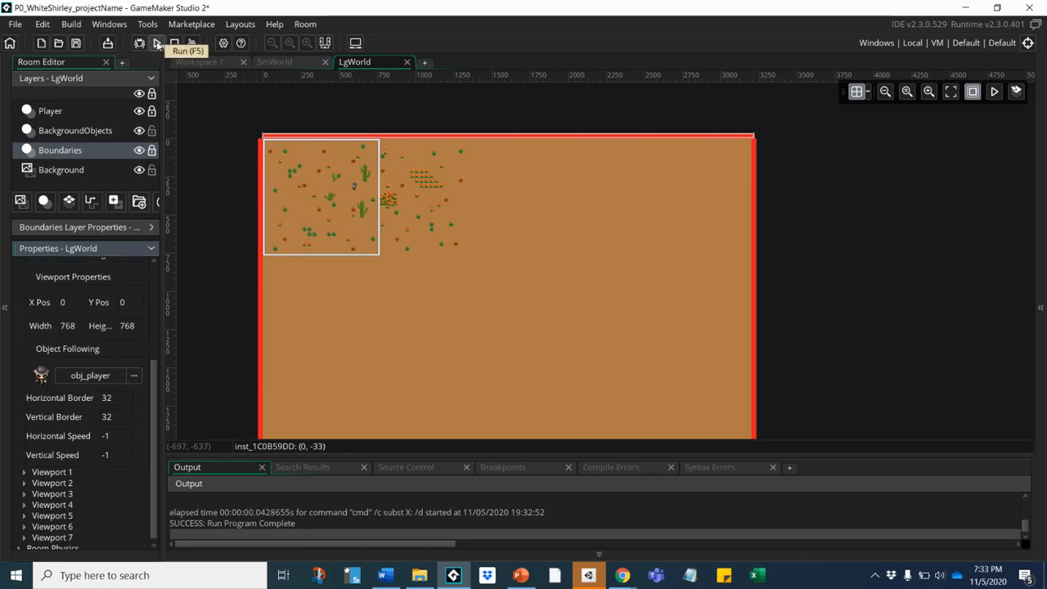
- Run the game, move the player right, left and down to test the camera following, and close the game window
left_click(156, 43)
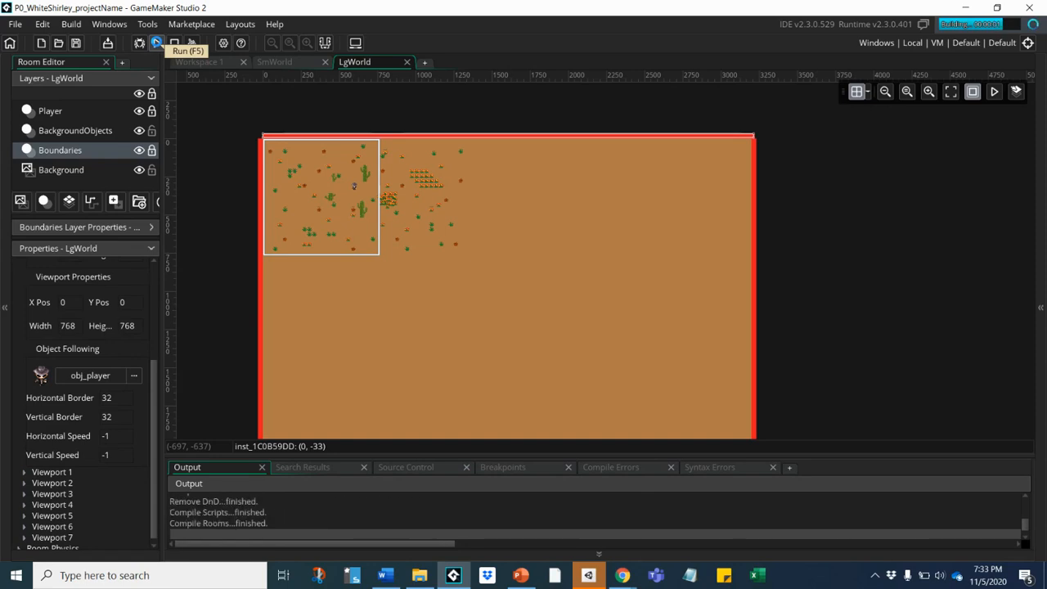
key("Right")
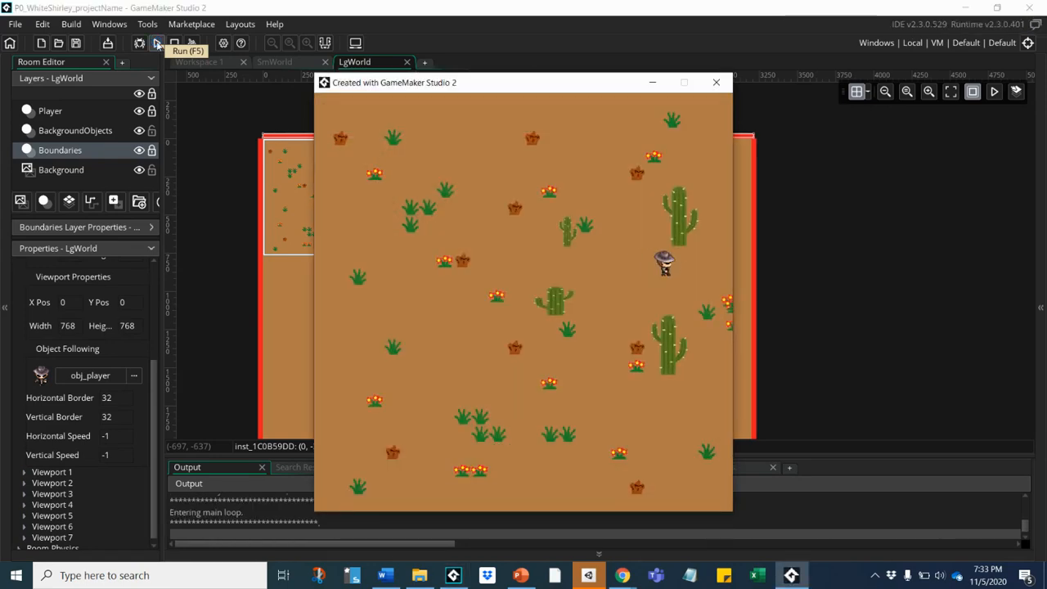
key("Left")
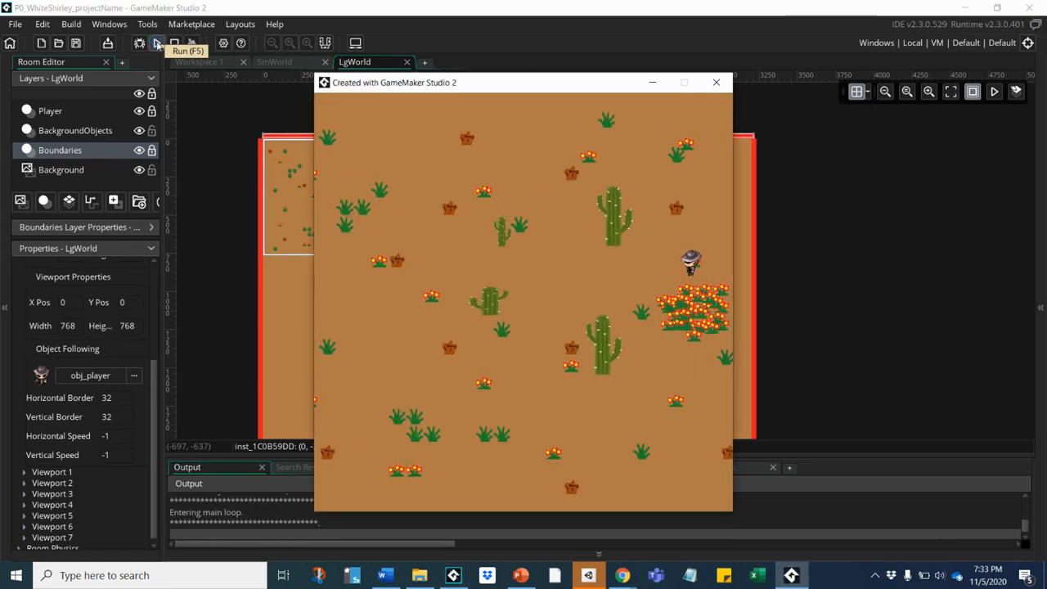
key("Down")
key("Down")
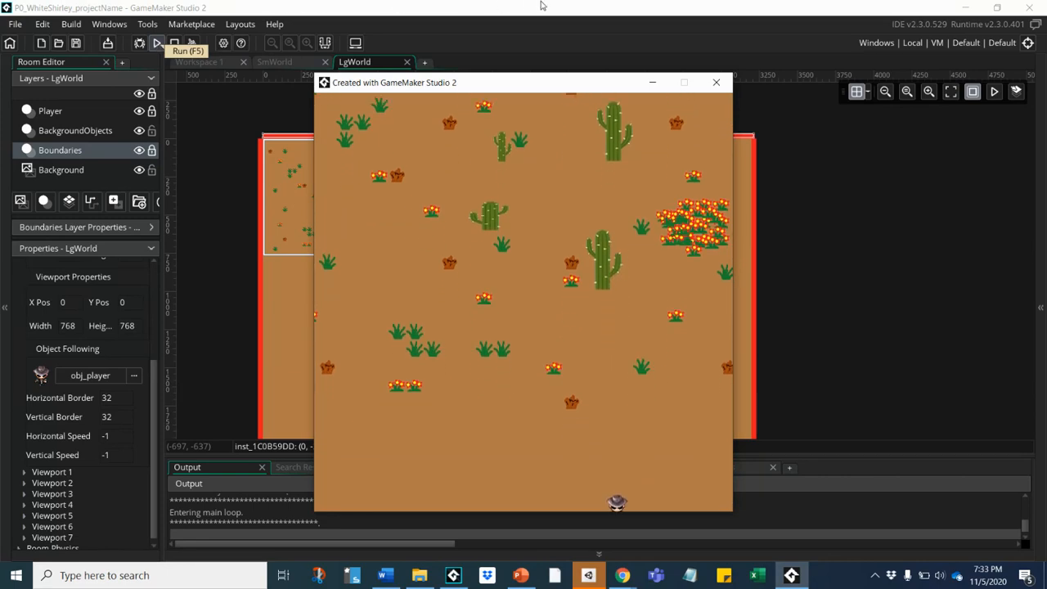
left_click(718, 84)
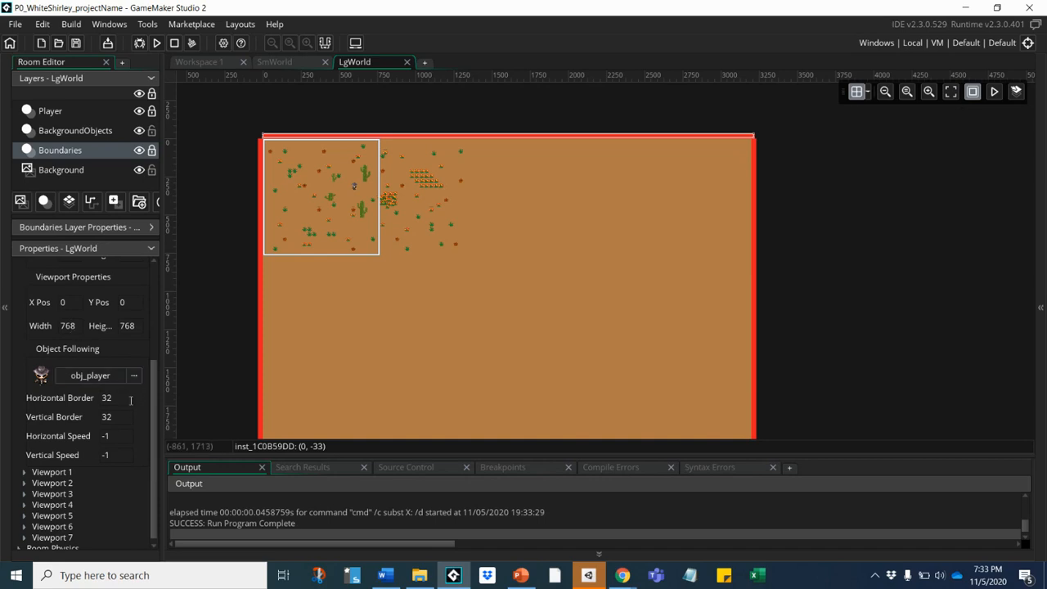
- Set both the horizontal and vertical borders for object following to 384
left_click_drag(124, 399, 61, 398)
type("3")
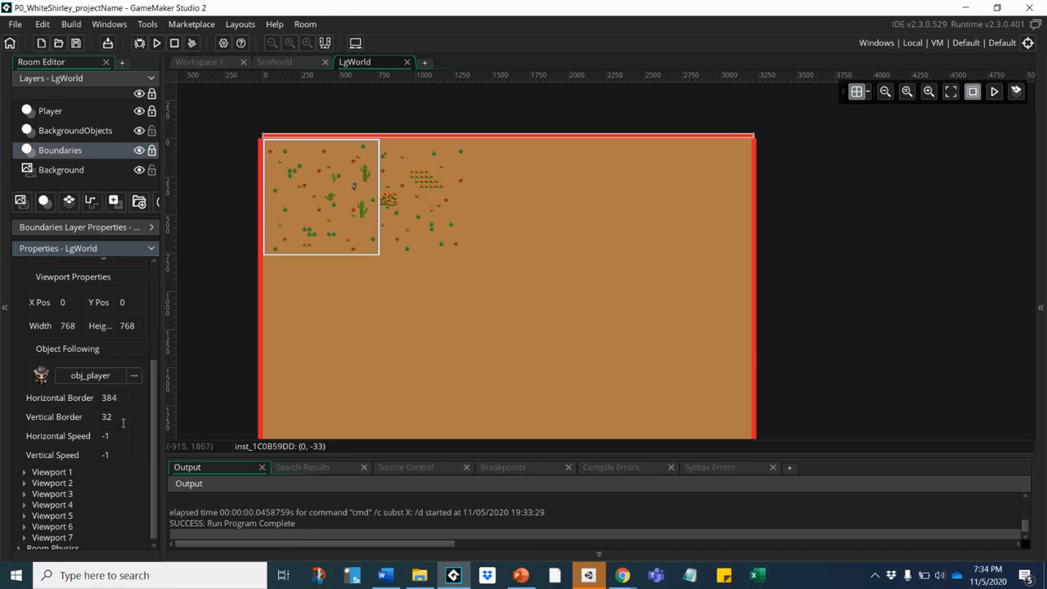
left_click_drag(123, 419, 72, 419)
type("3")
- Run the game, walk the player to the room's left edge and across to the lower right to test the camera, and close the game window
left_click(158, 43)
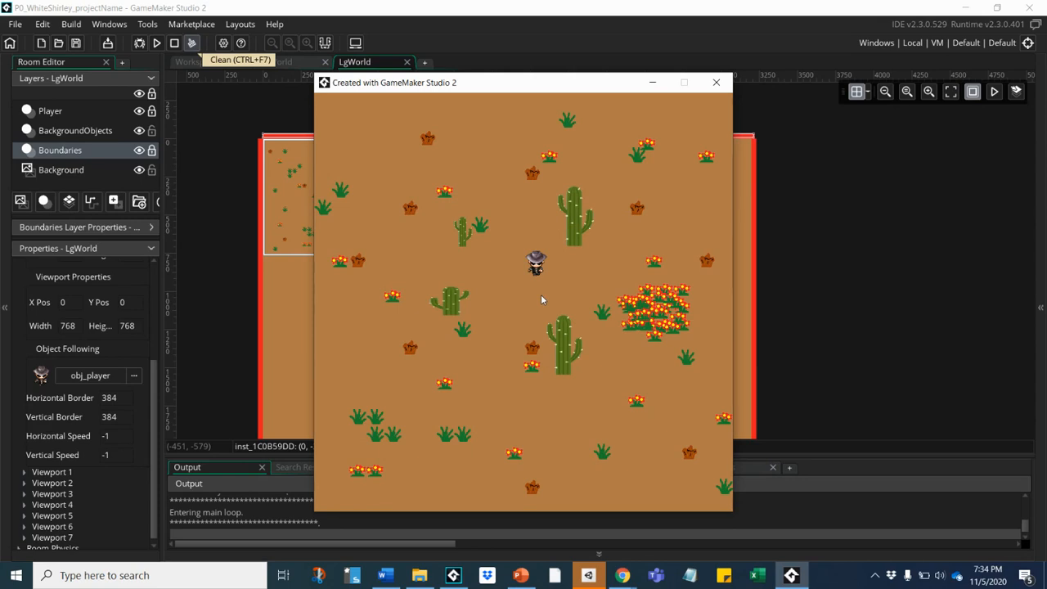
key("Down")
key("Left")
key("Down")
key("Left")
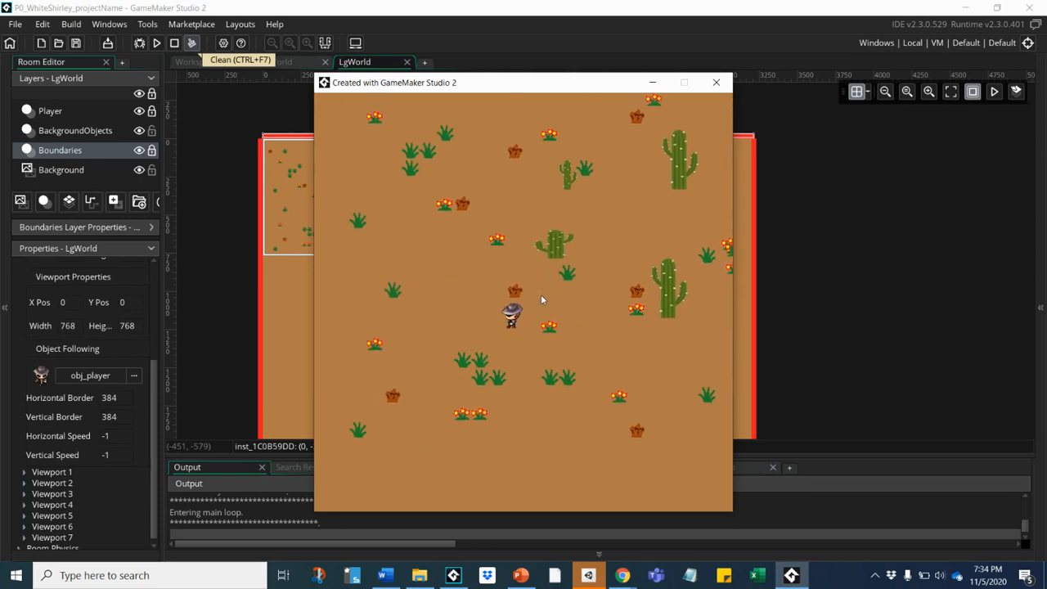
key("Left")
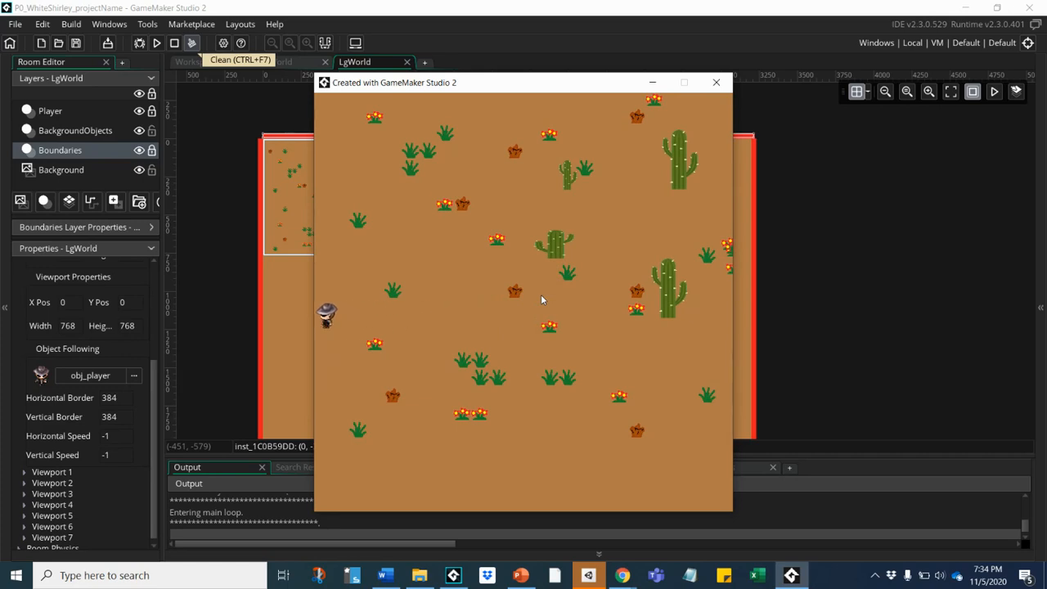
key("Right")
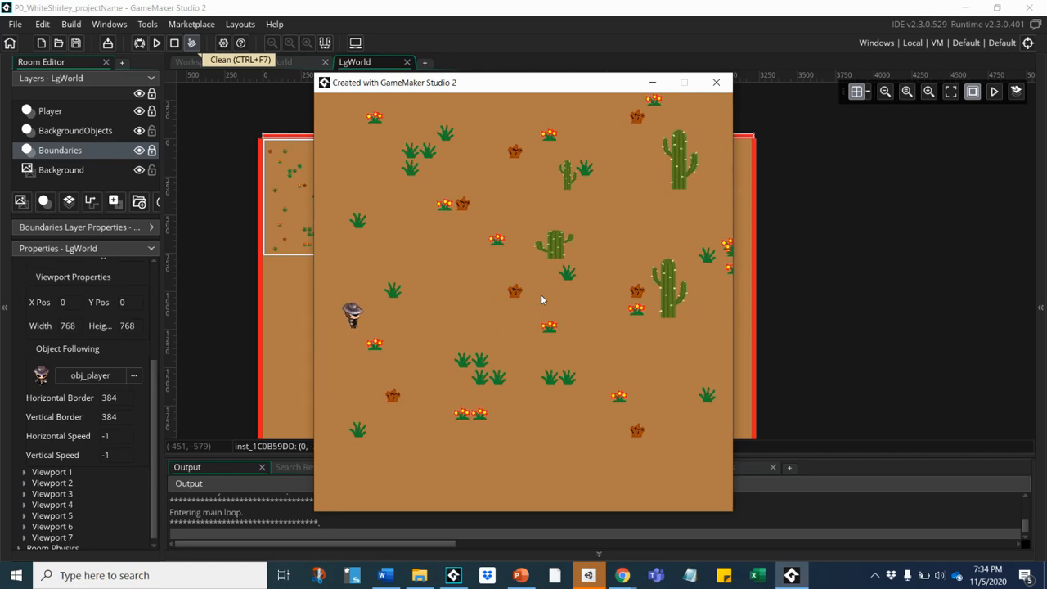
key("Right")
key("Down")
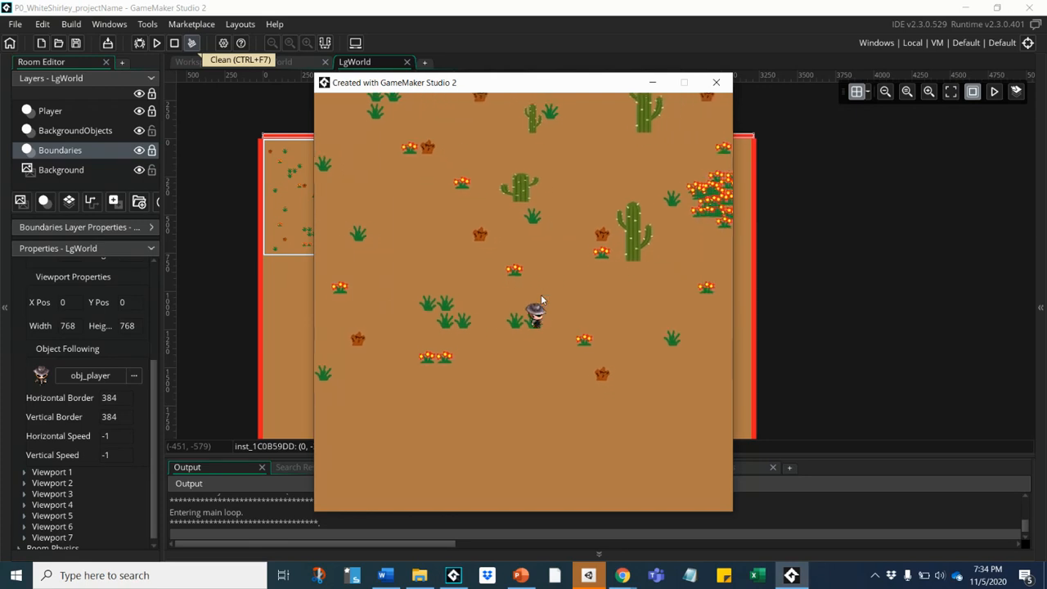
key("Right")
key("Down")
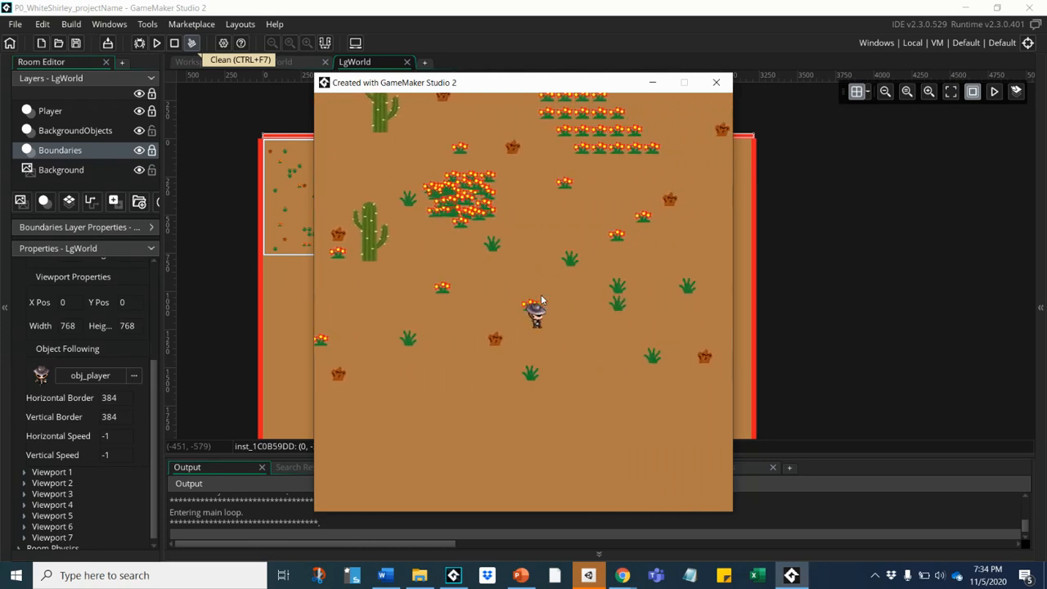
key("Right")
key("Down")
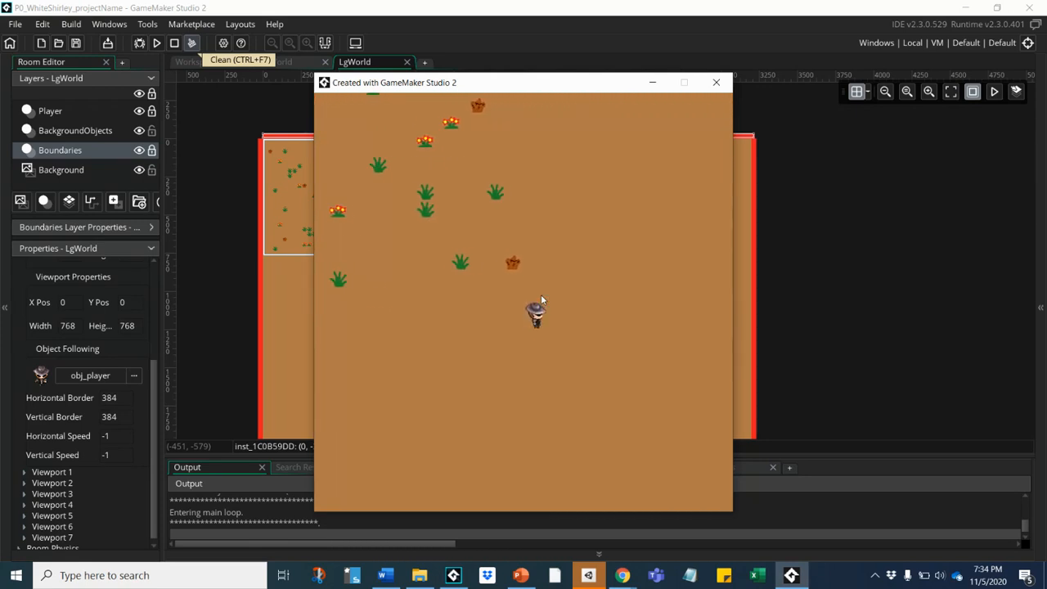
key("Right")
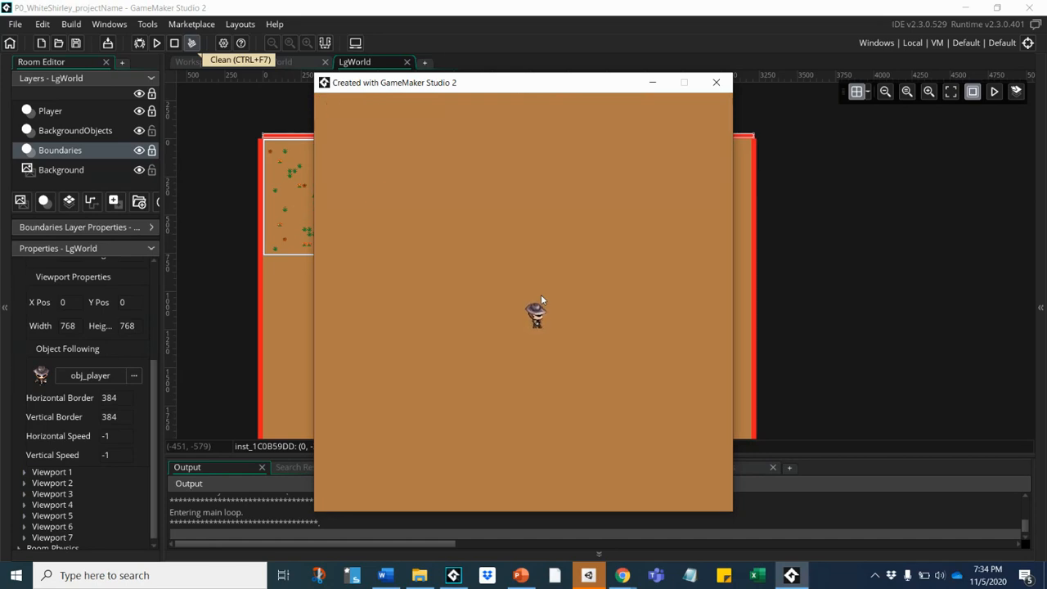
left_click(718, 84)
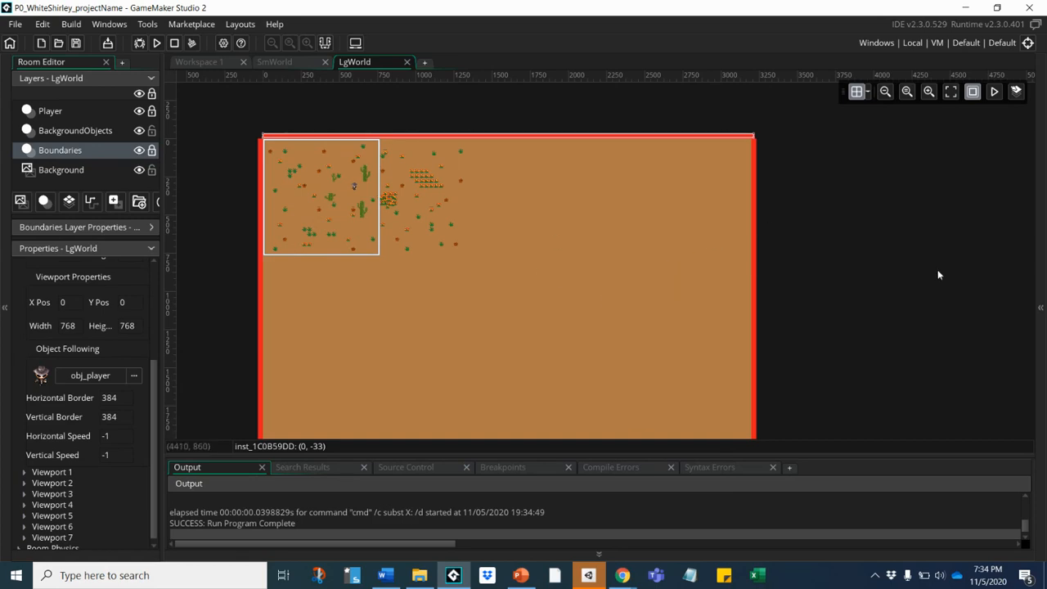
- Reveal the project's assets, expand the Objects folder, choose obj_flowers and make BackgroundObjects the active layer
left_click(1040, 310)
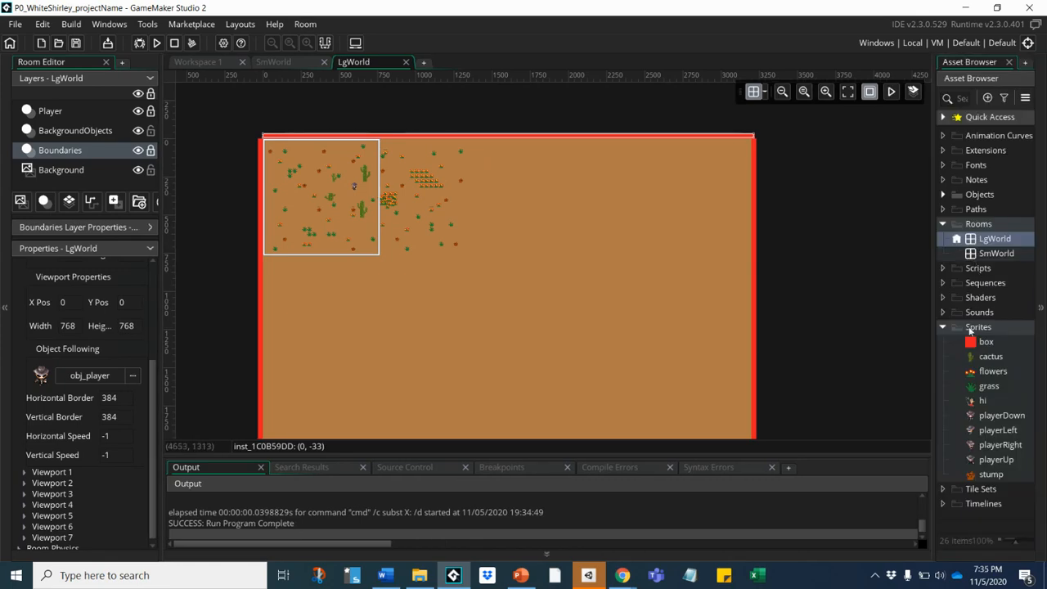
left_click(943, 195)
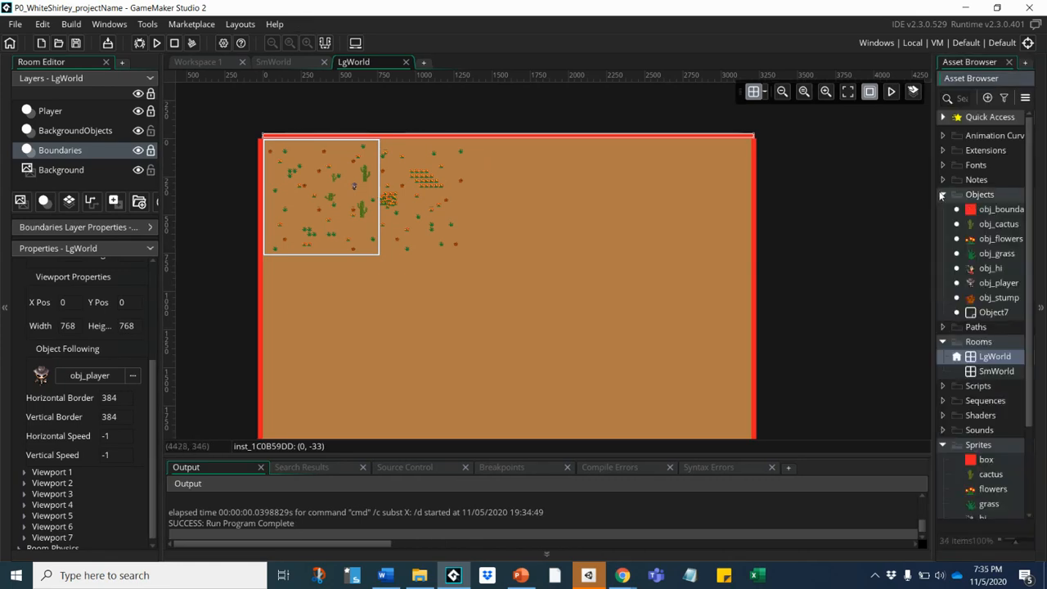
left_click(986, 239)
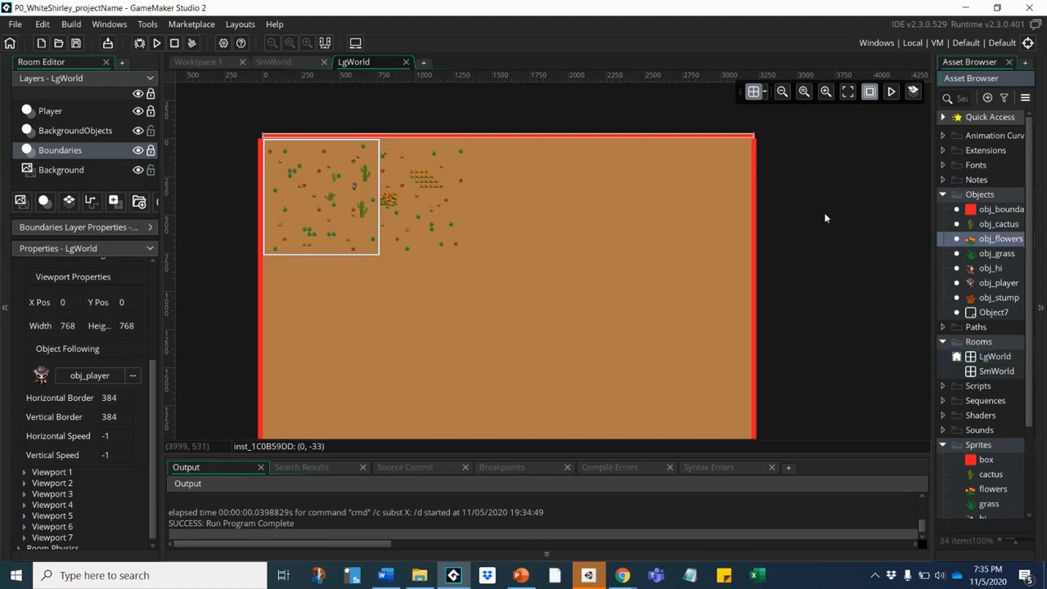
left_click(527, 184)
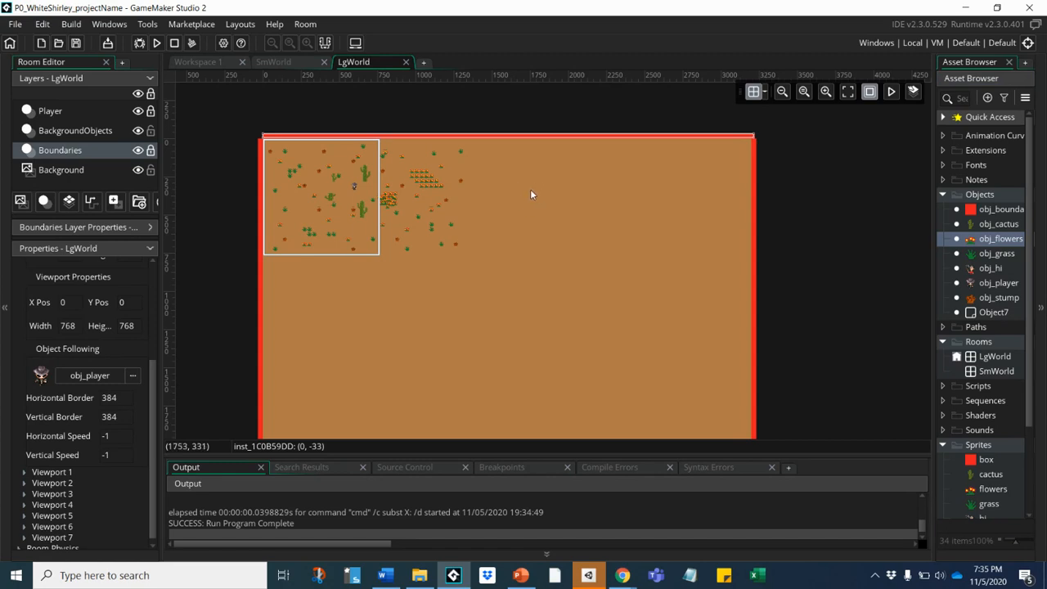
left_click(526, 201)
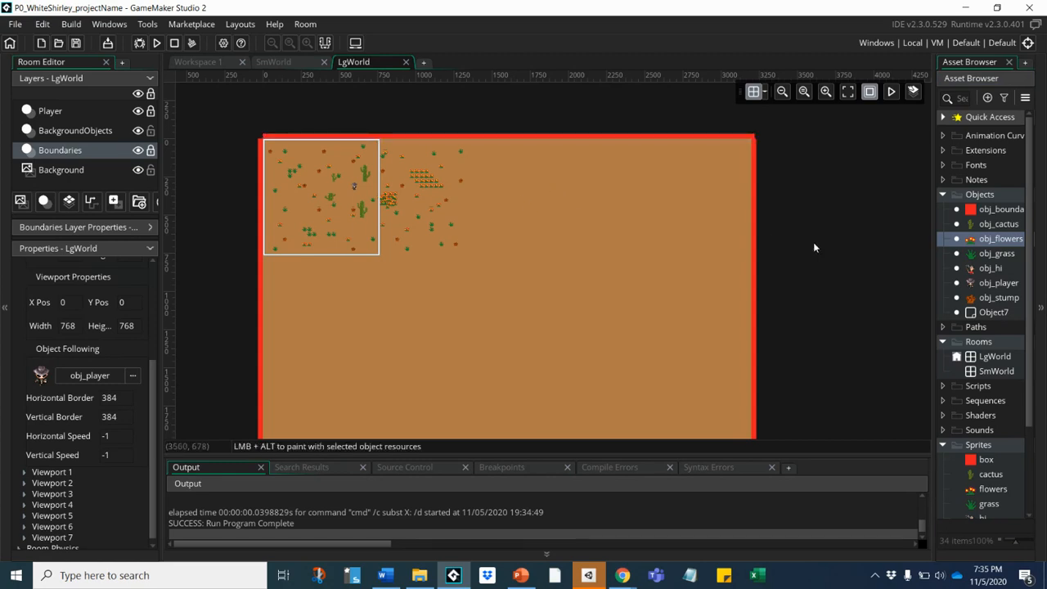
left_click(89, 133)
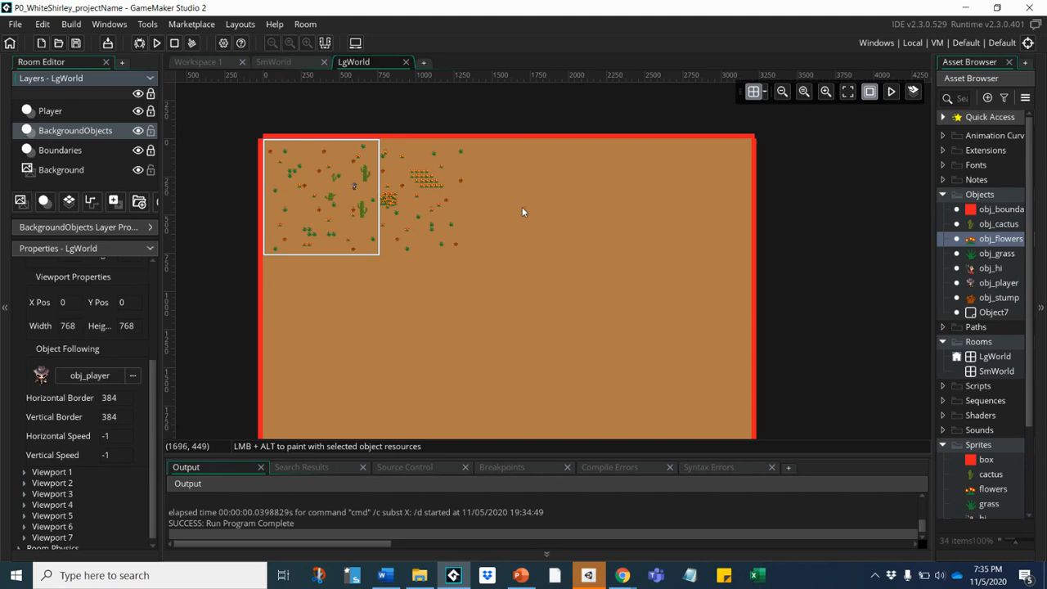
- Paint obj_flowers clusters across the upper part of LgWorld, in its upper-right corner and down along the right wall
left_click_drag(523, 211, 537, 197, "alt")
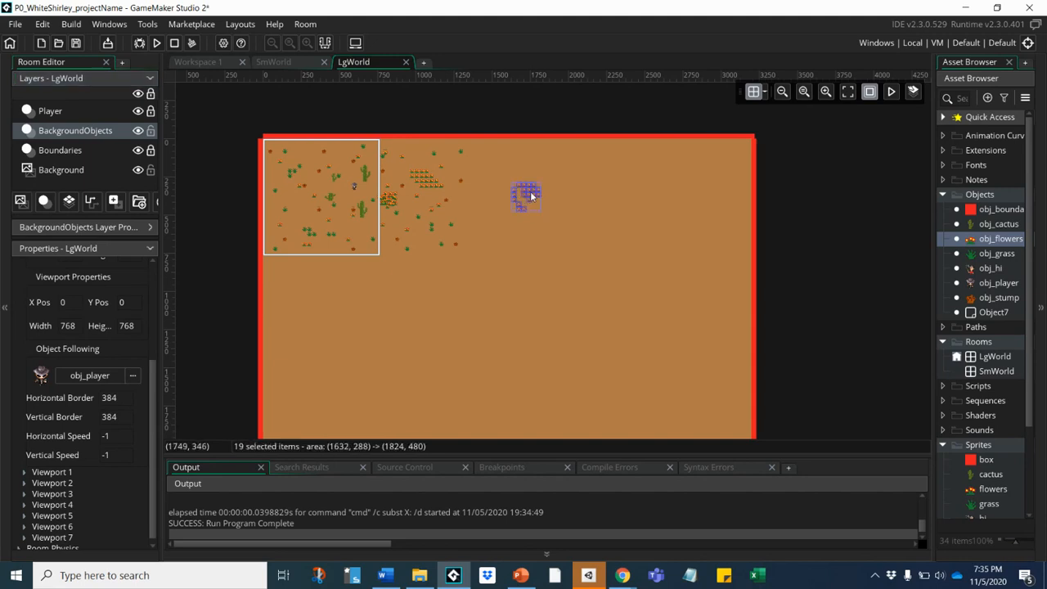
left_click_drag(641, 207, 635, 197, "alt")
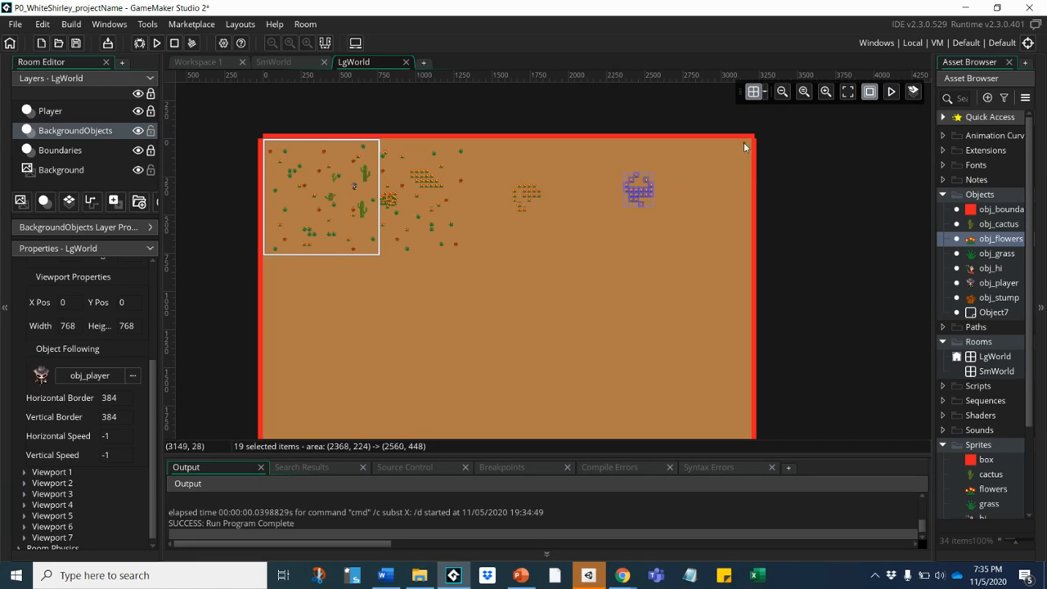
mouse_move(740, 137)
left_mouse_down("alt")
mouse_move(739, 151)
mouse_move(753, 149)
mouse_move(740, 148)
left_mouse_up("alt")
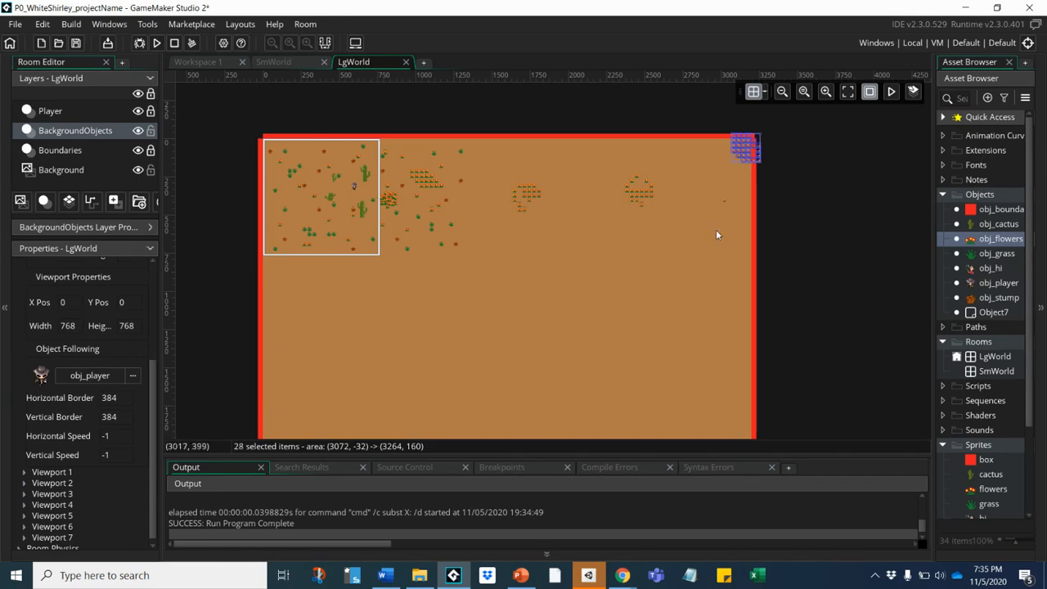
left_click_drag(732, 261, 726, 282, "alt")
mouse_move(737, 355)
left_mouse_down("alt")
mouse_move(723, 366)
mouse_move(724, 336)
left_mouse_up("alt")
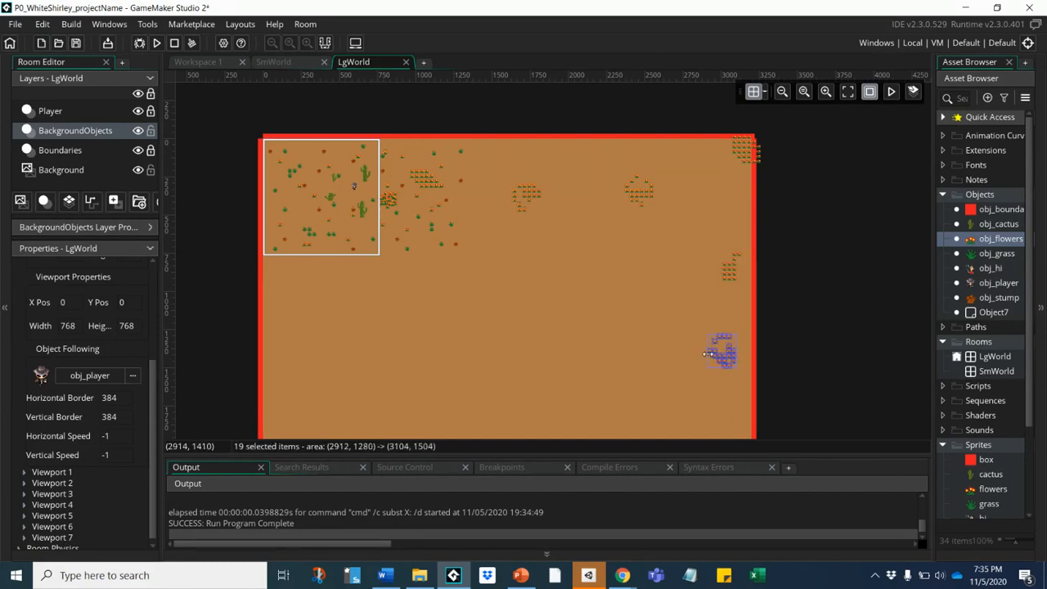
middle_click_drag(709, 353, 702, 217)
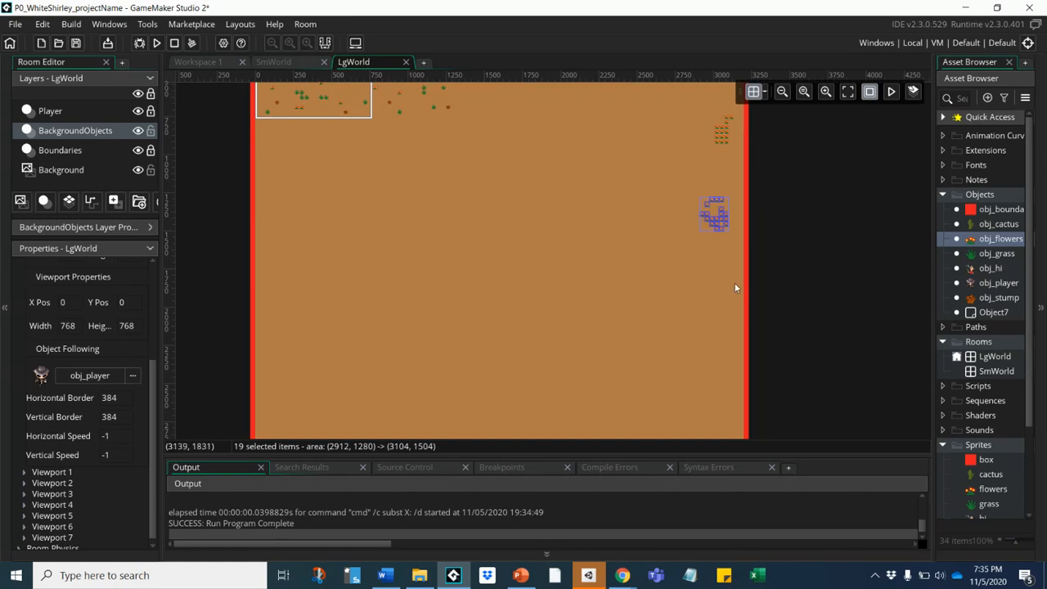
left_click(701, 334)
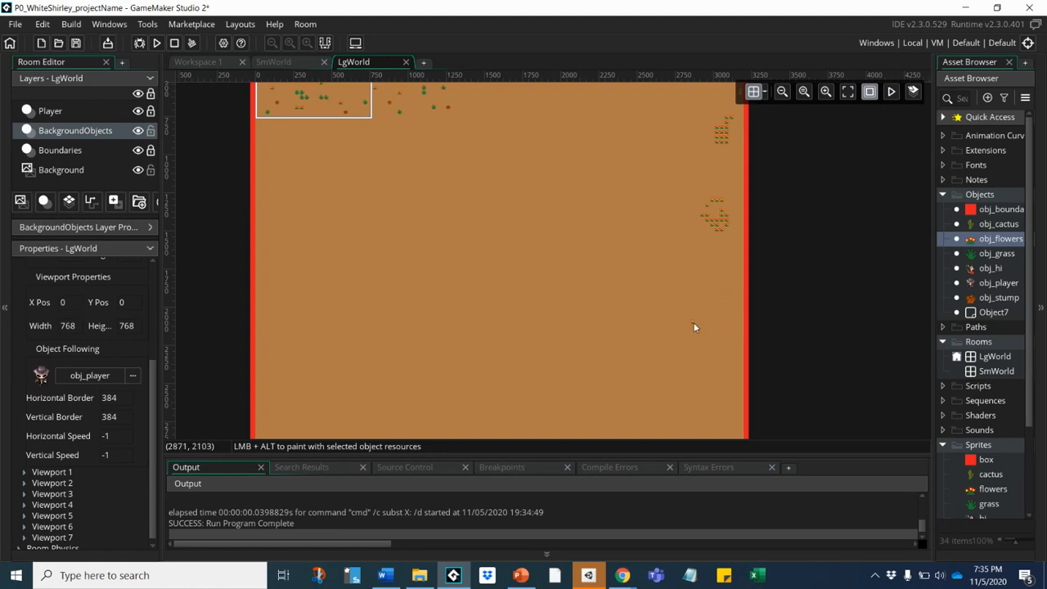
mouse_move(694, 327)
left_mouse_down("alt")
mouse_move(714, 307)
mouse_move(707, 318)
left_mouse_up("alt")
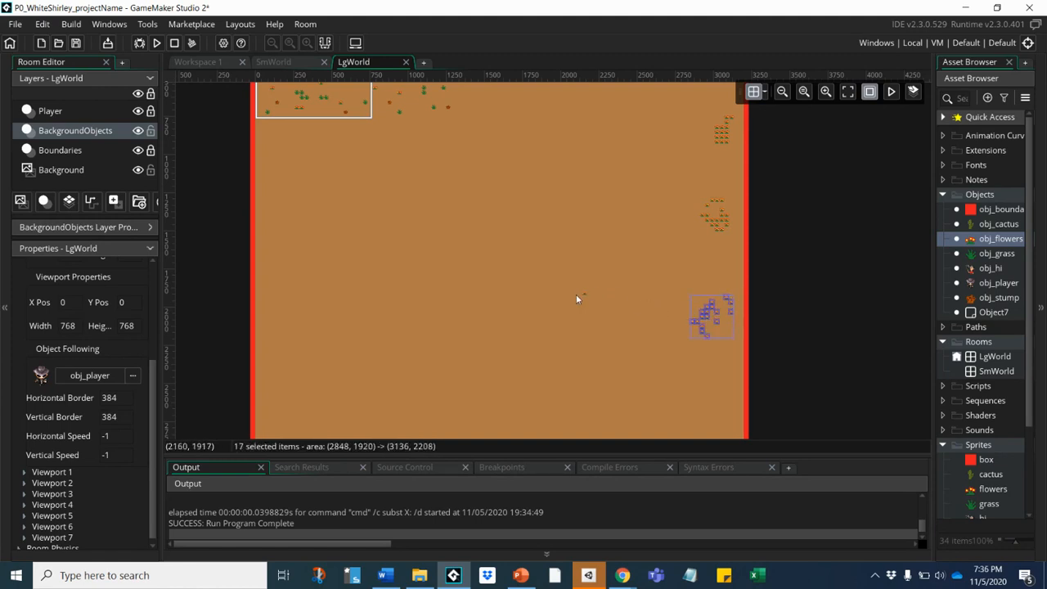
- Paint five scattered obj_flowers patches through the middle and centre-right of the room
left_click_drag(576, 298, 618, 310, "alt")
left_click_drag(617, 222, 605, 229, "alt")
left_click_drag(590, 131, 565, 126, "alt")
mouse_move(459, 165)
left_mouse_down("alt")
mouse_move(470, 185)
mouse_move(493, 179)
left_mouse_up("alt")
left_click_drag(500, 246, 510, 255, "alt")
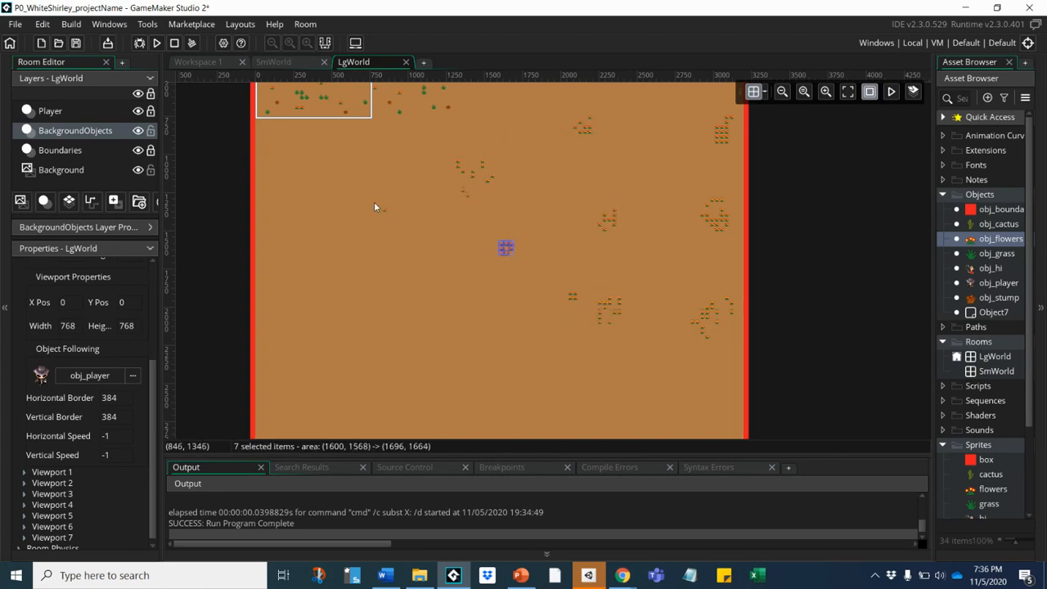
- Scatter obj_flowers patches over the room's left half, along its lower-middle area and near the centre
left_click_drag(374, 203, 373, 222, "alt")
left_click_drag(275, 162, 292, 167, "alt")
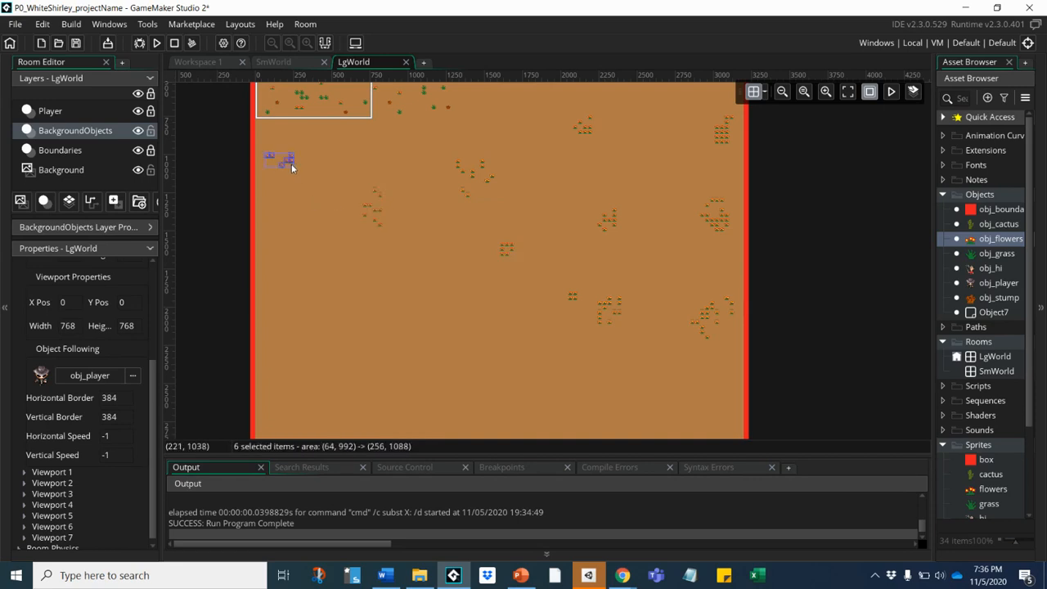
mouse_move(300, 282)
left_mouse_down("alt")
mouse_move(280, 285)
mouse_move(298, 295)
left_mouse_up("alt")
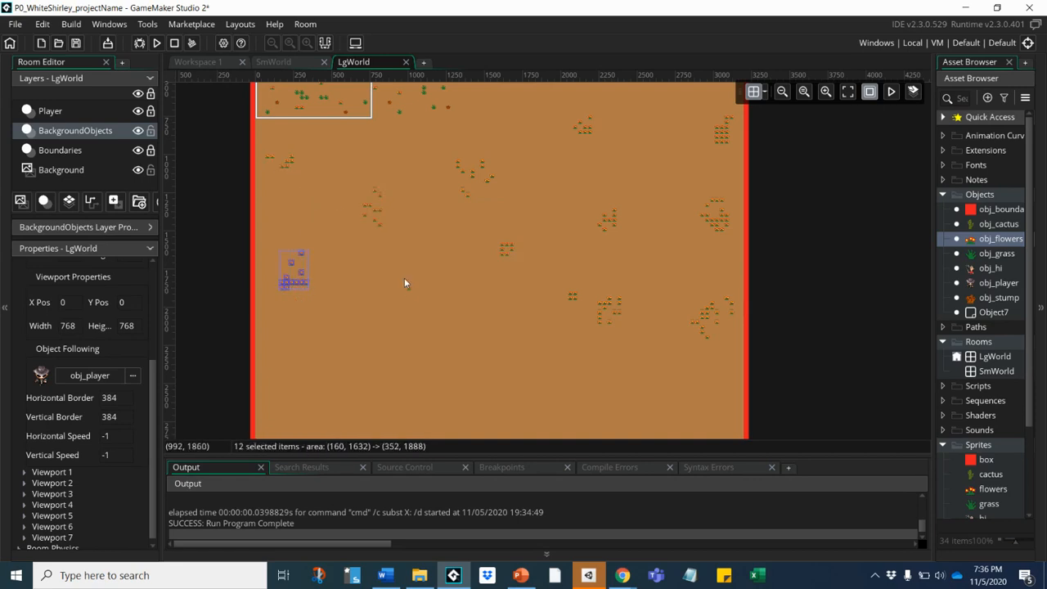
left_click_drag(404, 277, 402, 307, "alt")
left_click_drag(307, 374, 308, 366, "alt")
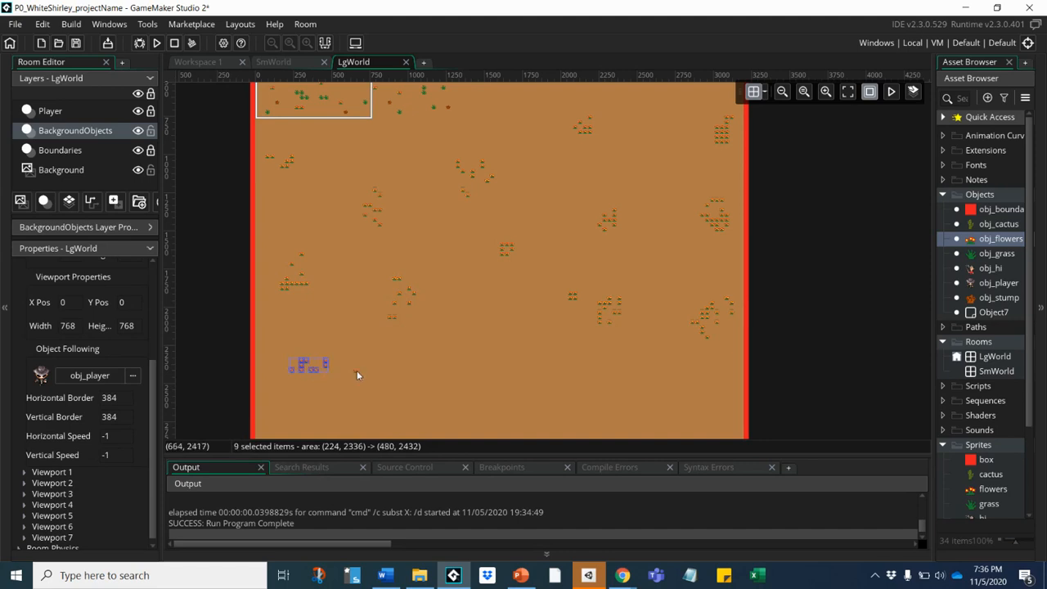
left_click_drag(424, 380, 454, 376, "alt")
left_click_drag(520, 372, 526, 372, "alt")
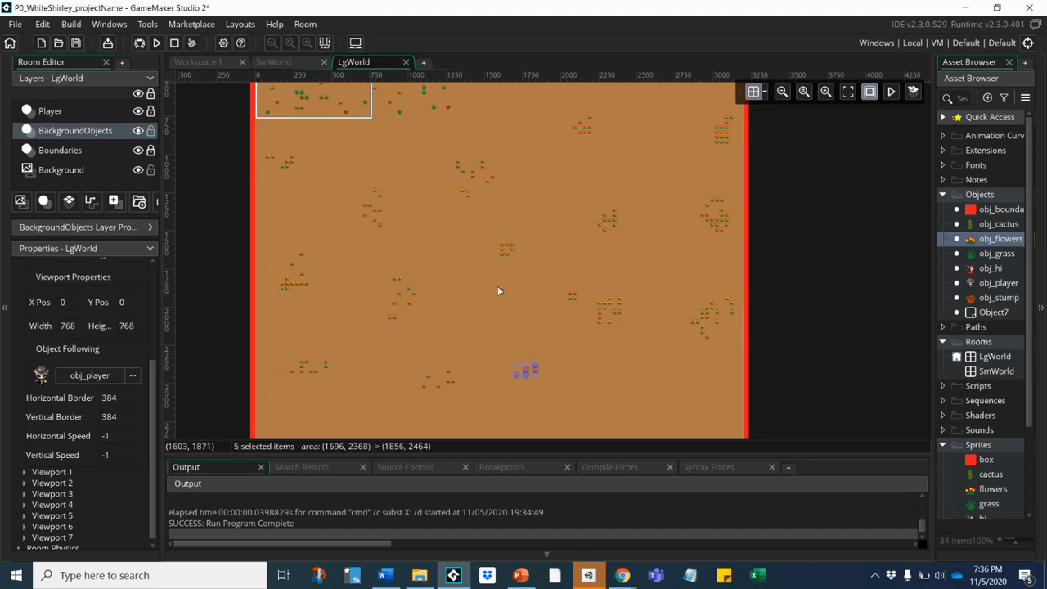
mouse_move(497, 291)
left_mouse_down("alt")
mouse_move(505, 257)
mouse_move(489, 286)
left_mouse_up("alt")
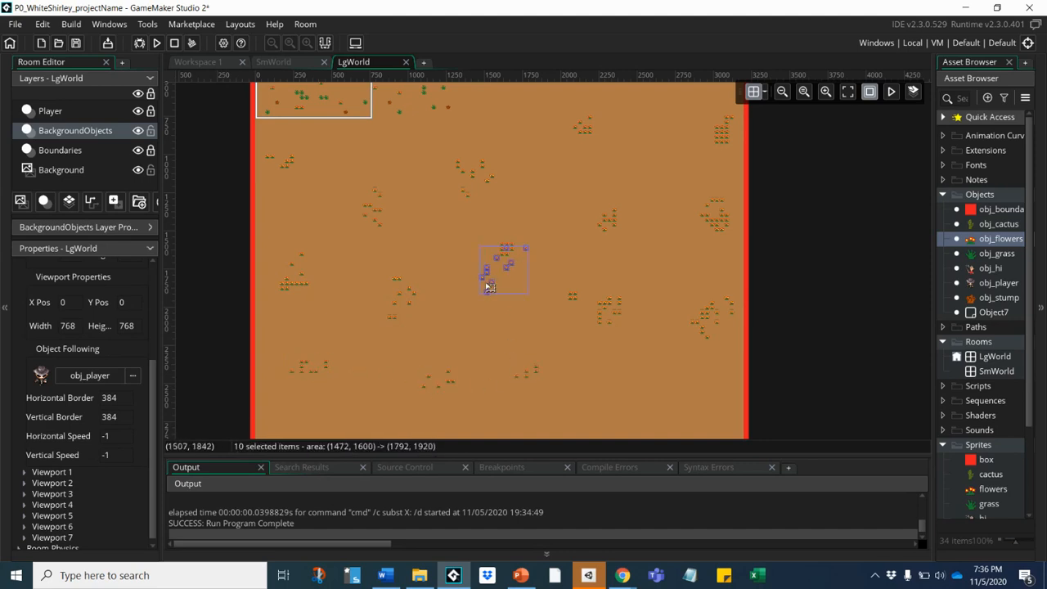
- Paint obj_flowers clusters along the room's bottom wall, in the lower-left corner, the middle and the lower-right corner
middle_click_drag(486, 283, 487, 149)
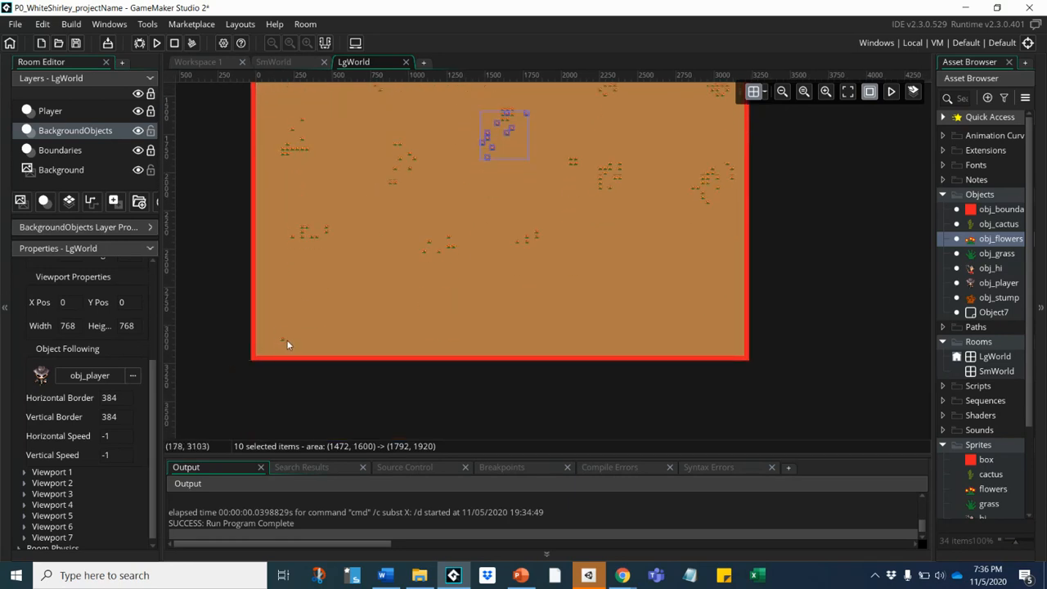
key("ctrl+v")
left_click_drag(256, 343, 268, 349, "alt")
mouse_move(502, 348)
left_mouse_down("alt")
mouse_move(478, 361)
mouse_move(491, 360)
left_mouse_up("alt")
mouse_move(757, 346)
left_mouse_down("alt")
mouse_move(739, 346)
mouse_move(747, 349)
mouse_move(727, 362)
mouse_move(747, 336)
left_mouse_up("alt")
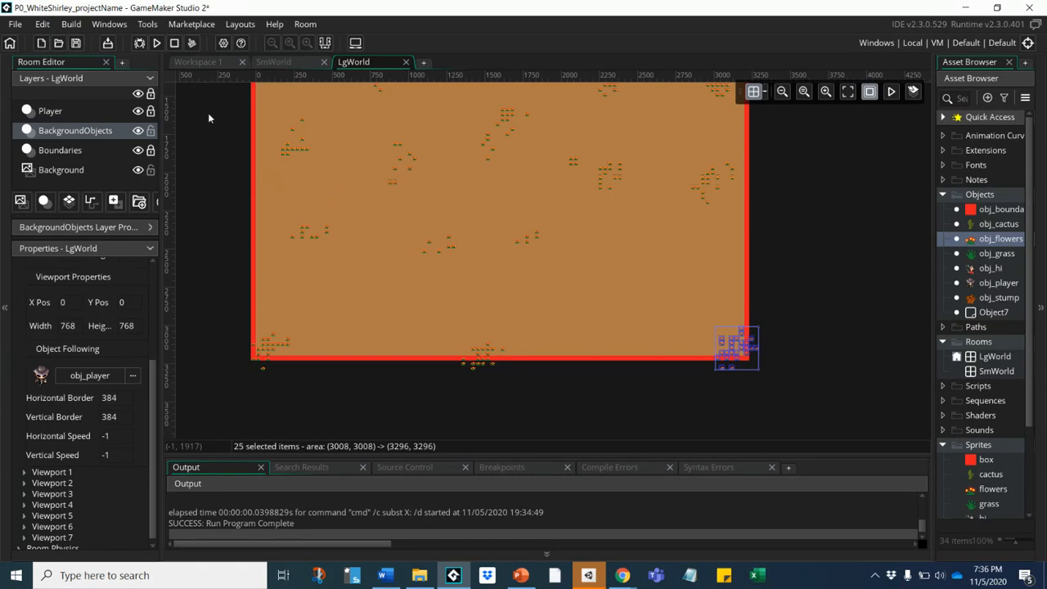
- Run the game, walk the player down and right past the flower patches to test the room, and close the game window
left_click(154, 44)
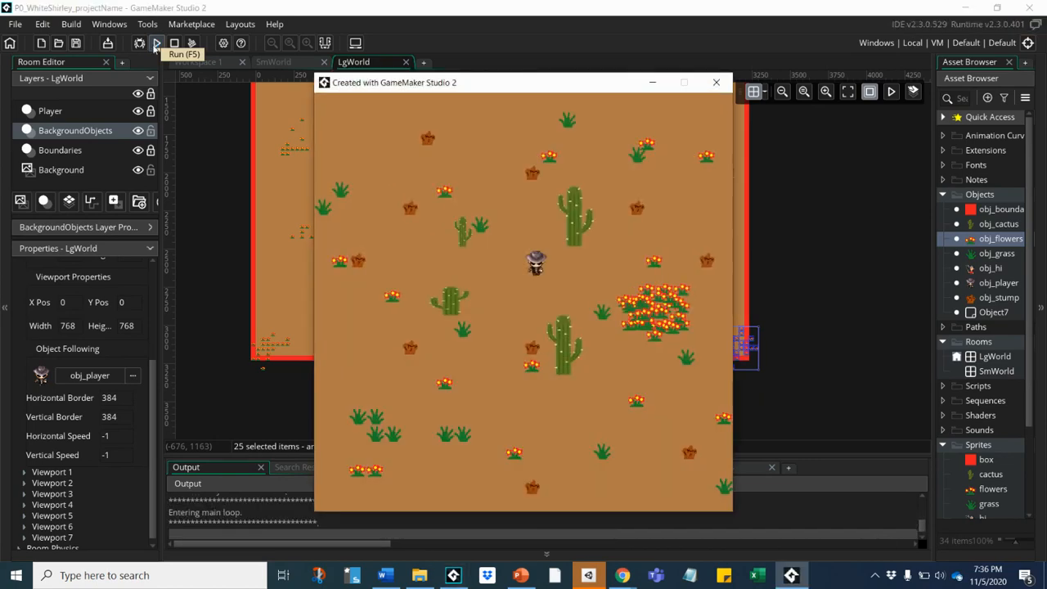
key("Down")
key("Right")
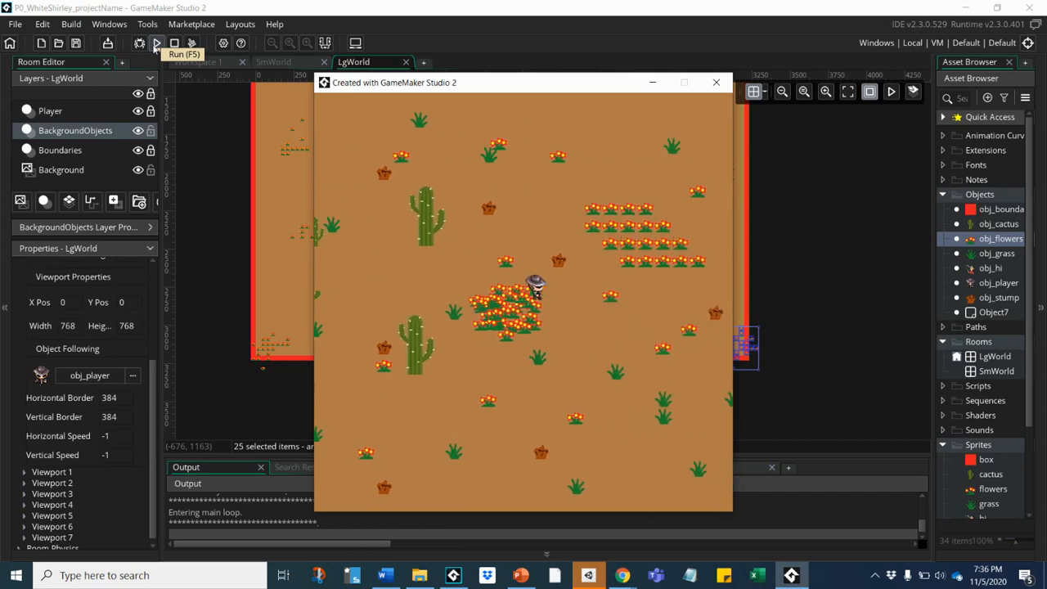
key("Down")
key("Right")
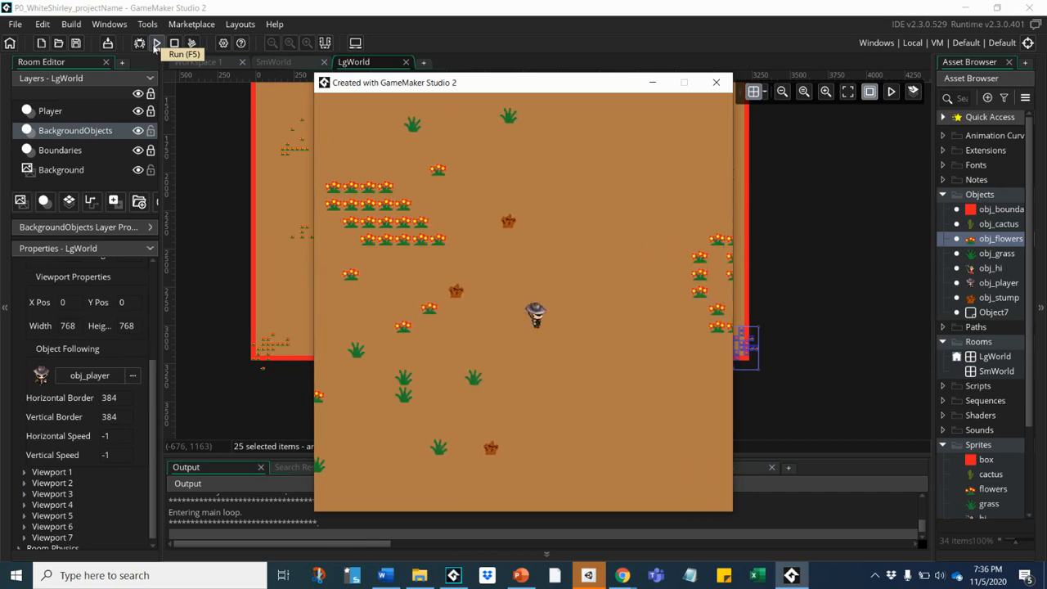
key("Right")
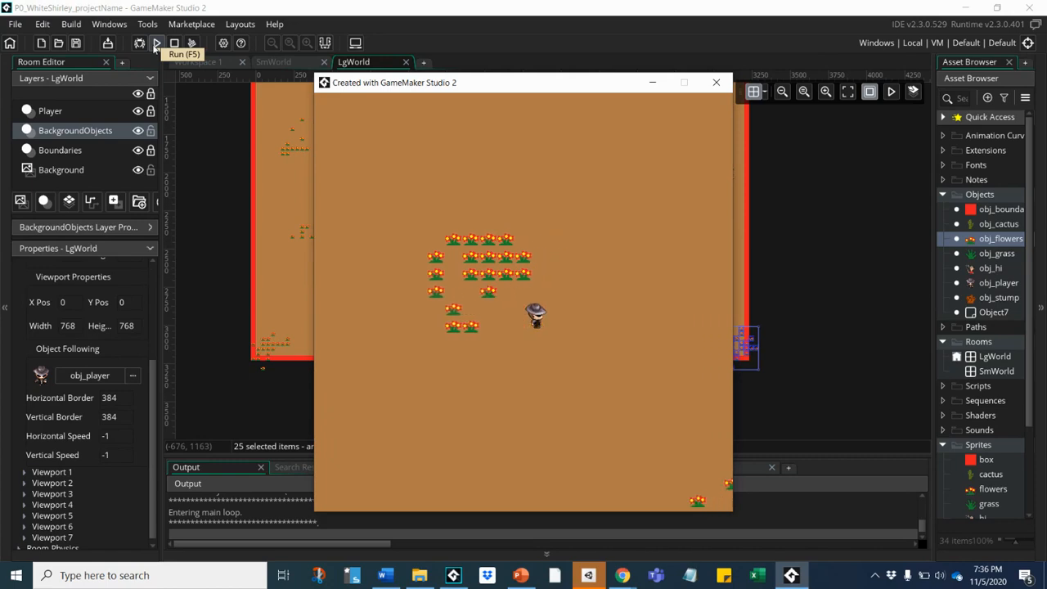
key("Right")
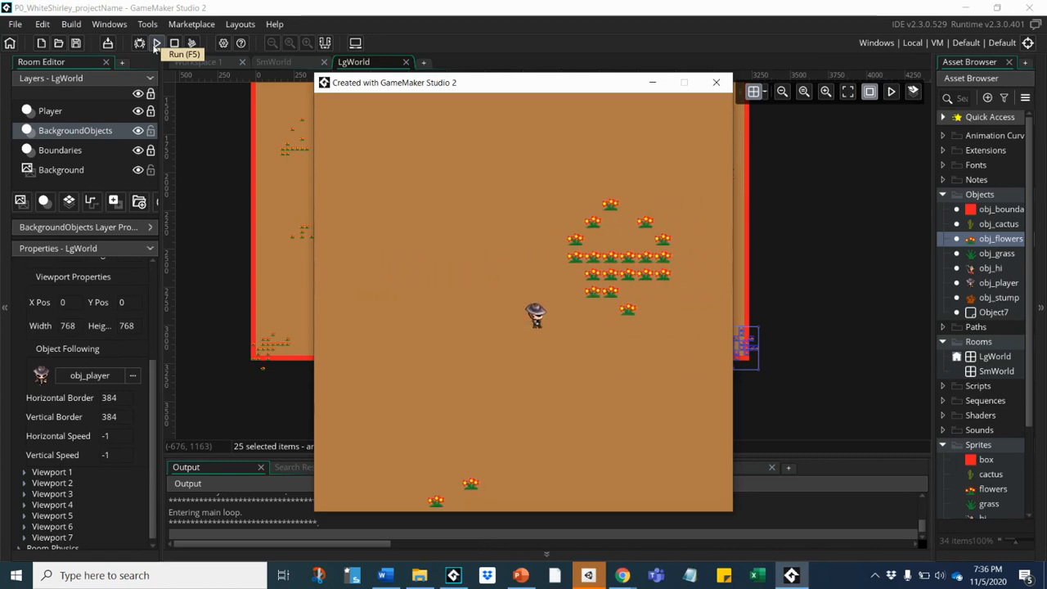
left_click(717, 82)
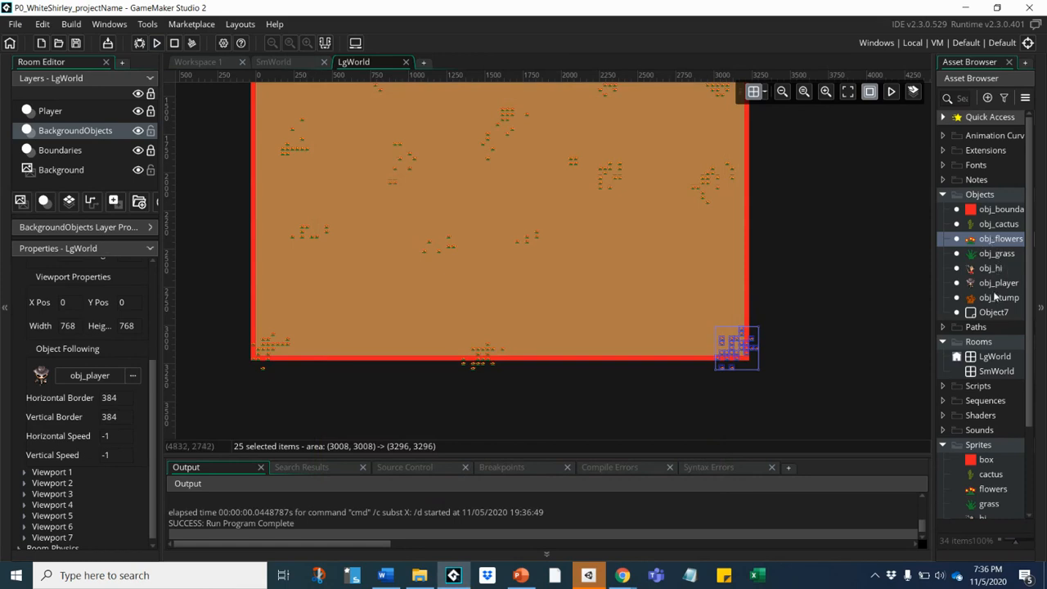
- In obj_player's Create event, set the spd variable to 15
double_click(994, 285)
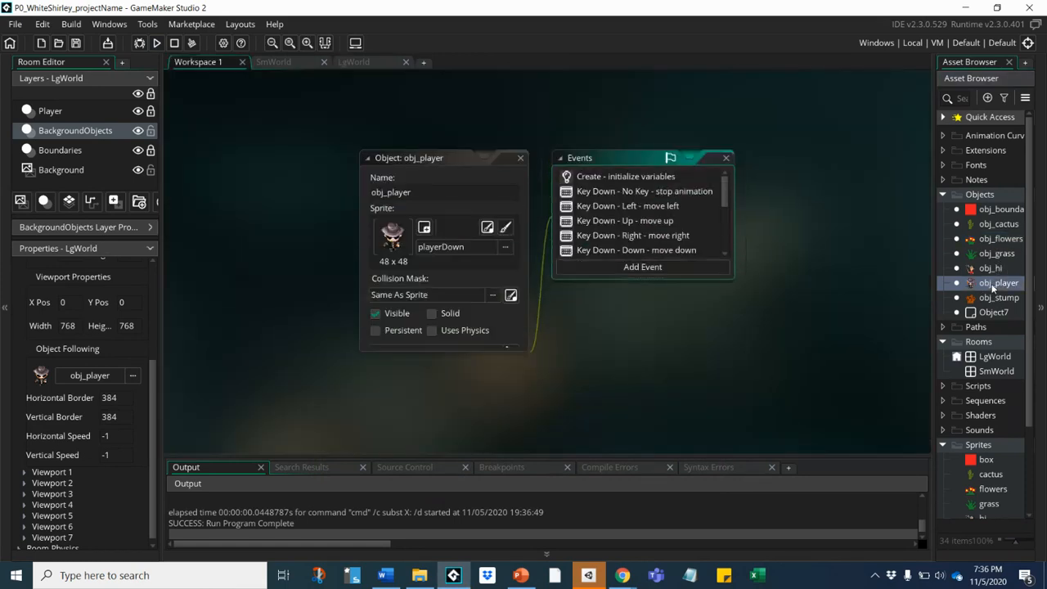
double_click(653, 179)
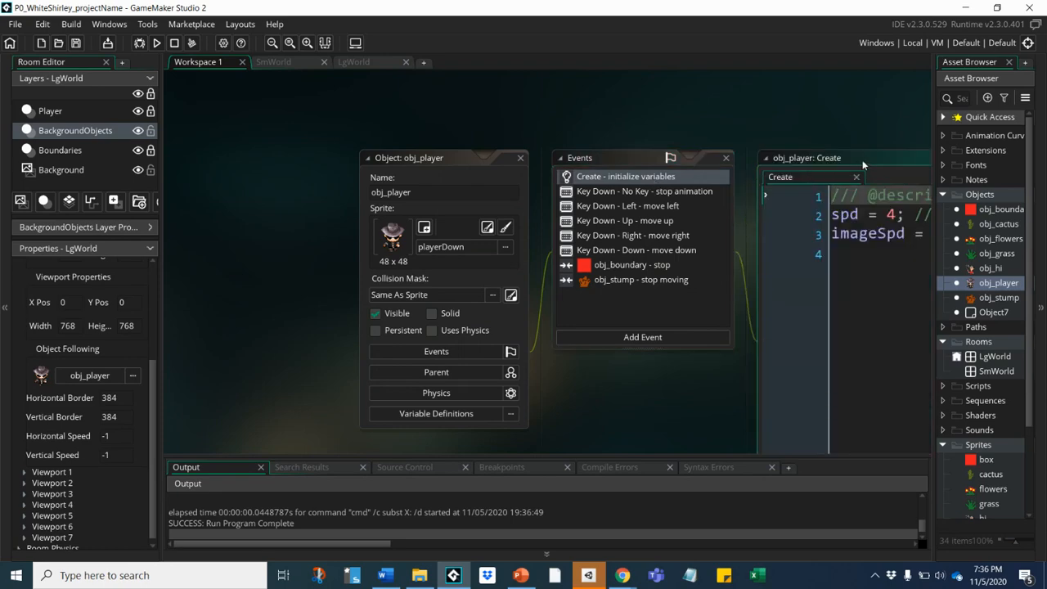
middle_click_drag(863, 159, 464, 154)
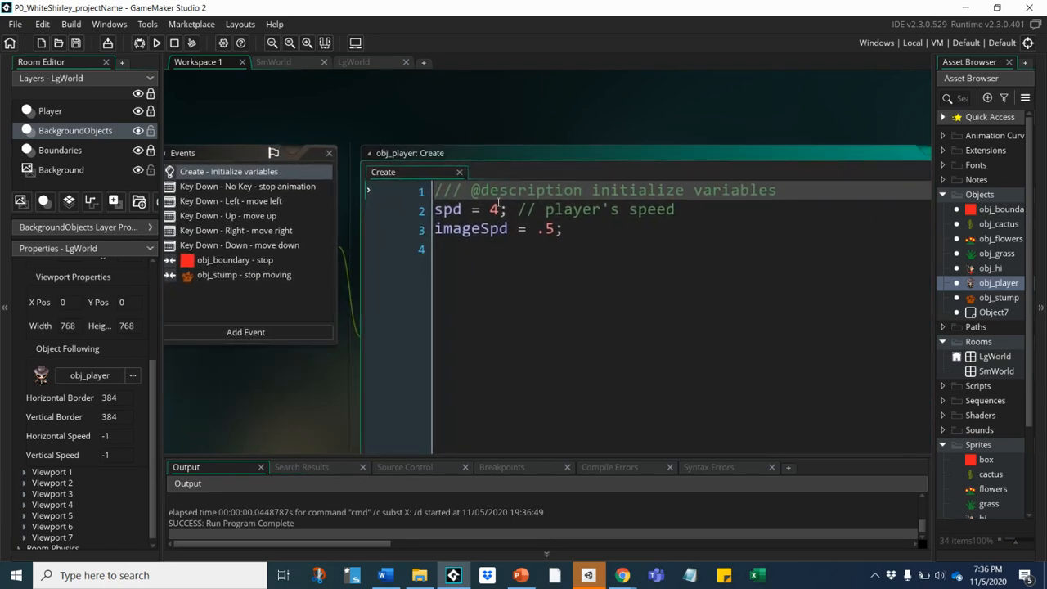
left_click_drag(495, 209, 488, 212)
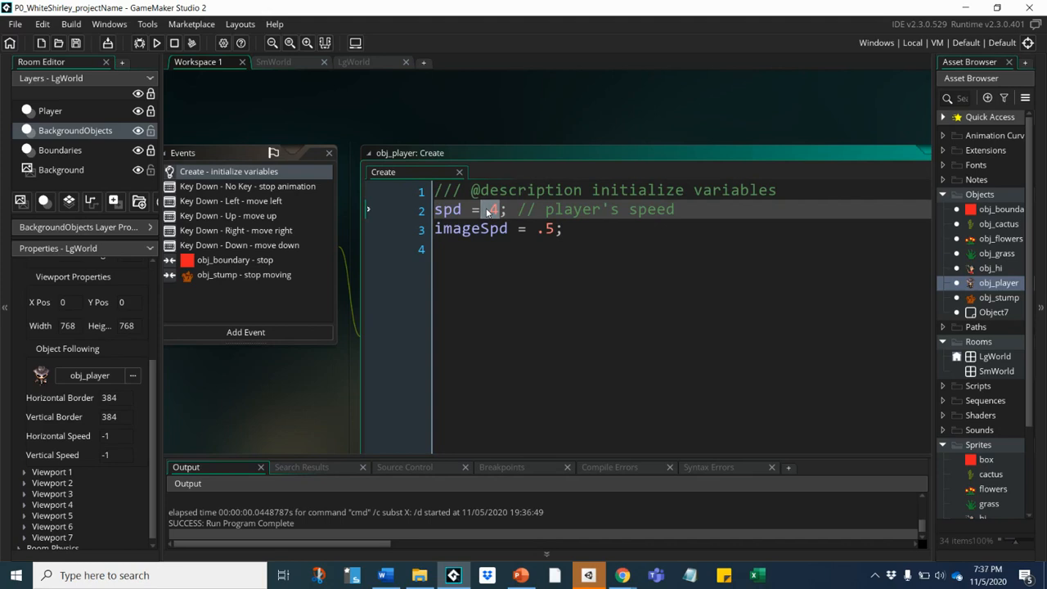
key("BackSpace")
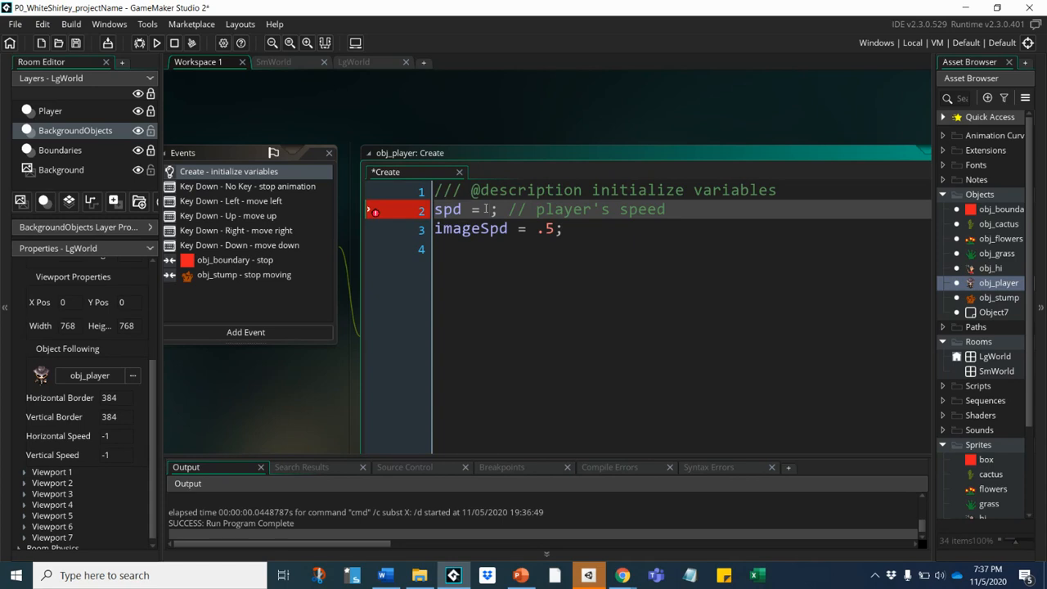
type("15")
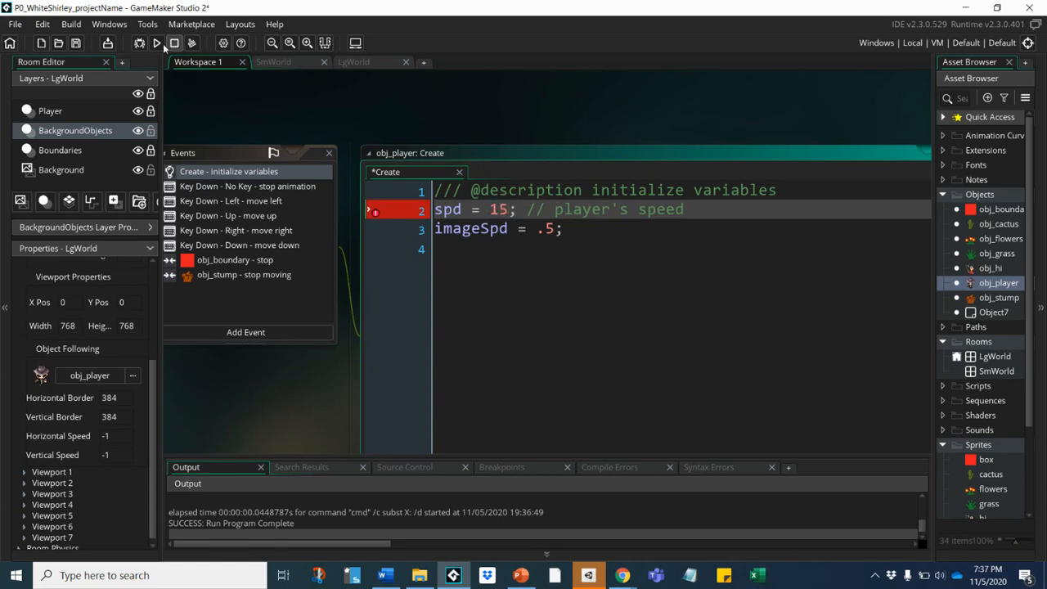
- Run the game and walk the player to the right wall, along it to the lower-right corner, and along the bottom wall to the lower-left corner
left_click(157, 42)
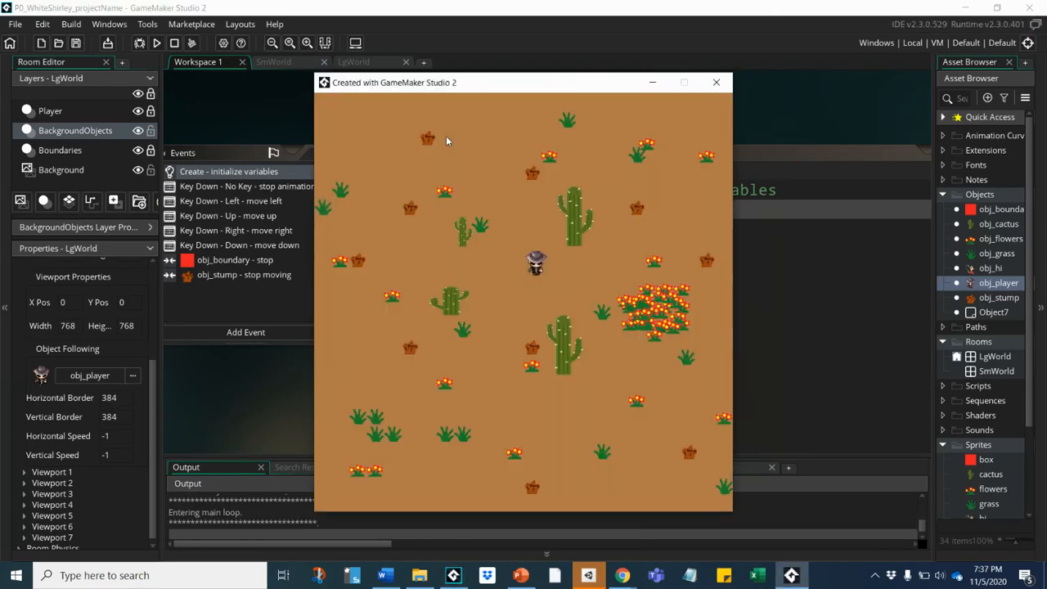
key("Right")
key("Down")
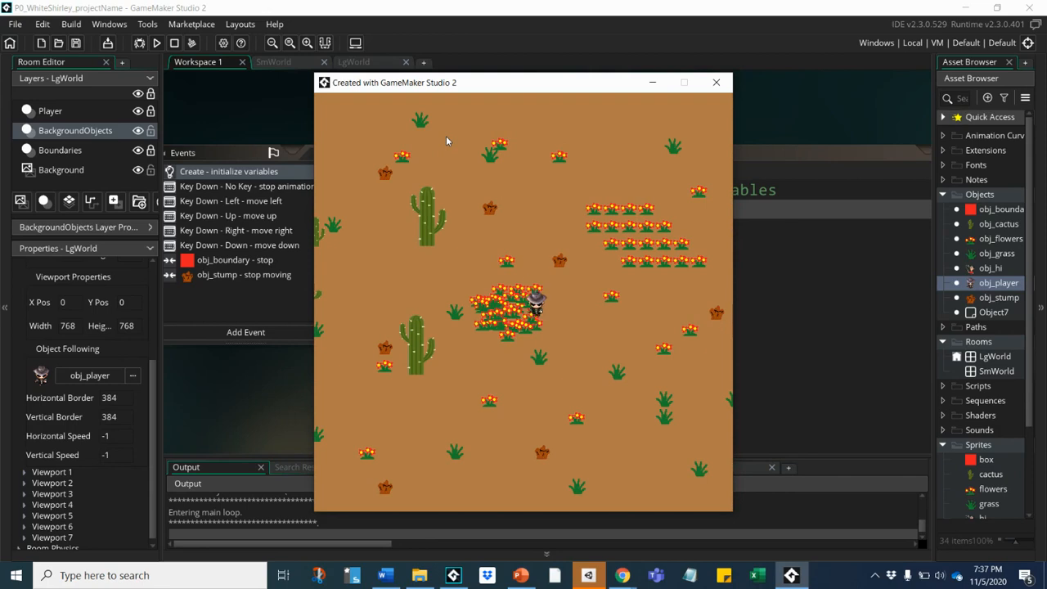
key("Right")
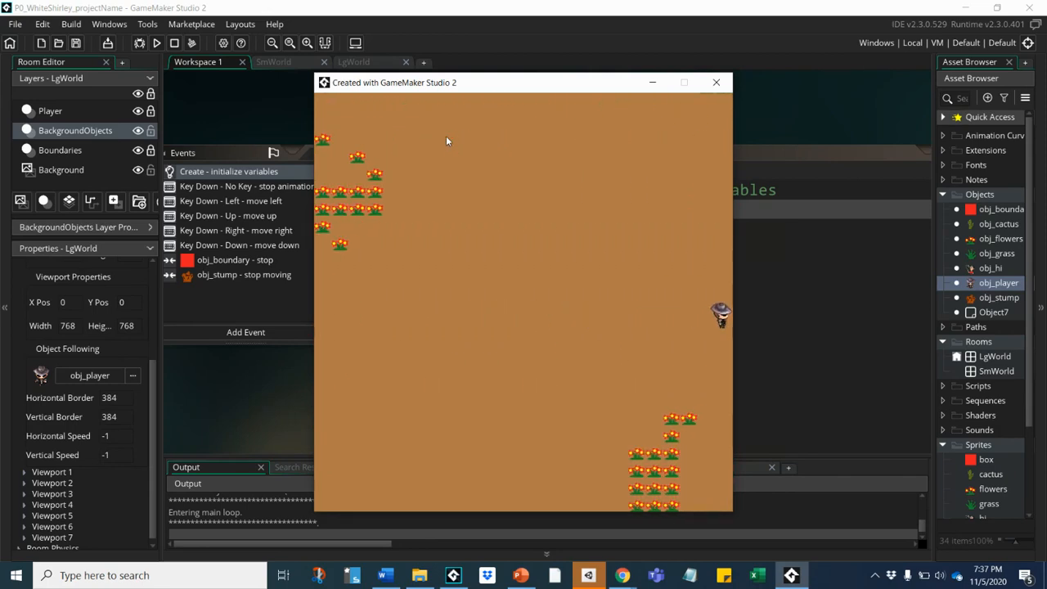
key("Up")
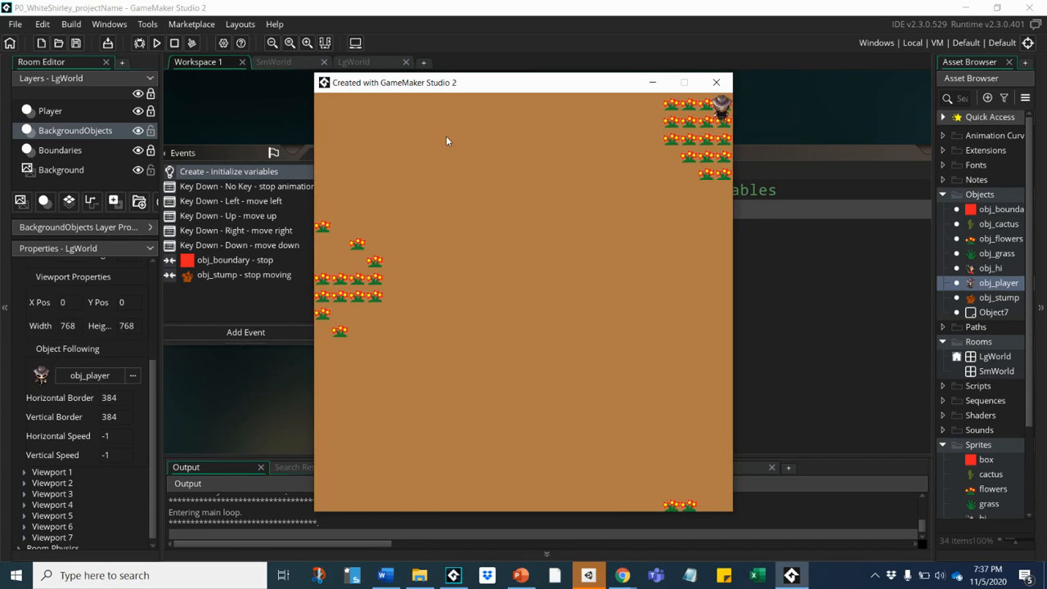
key("Down")
key("Down")
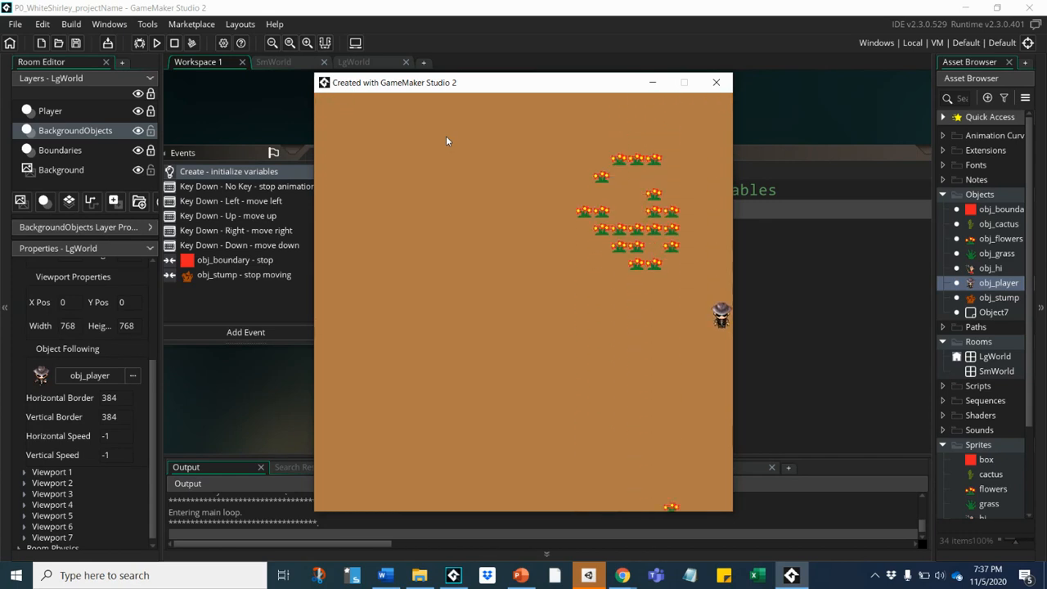
key("Down")
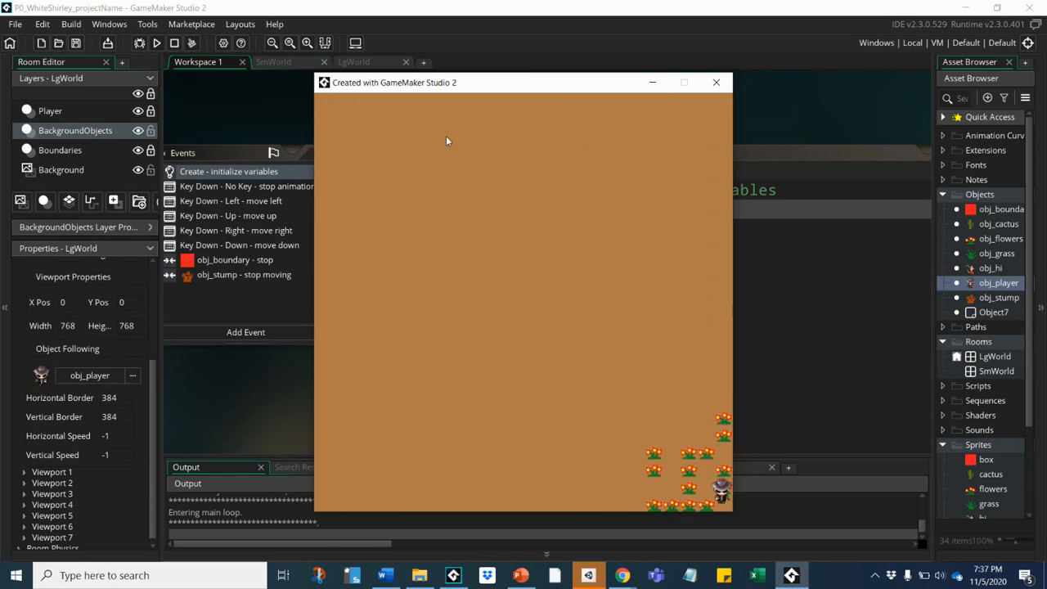
key("Left")
key("Left")
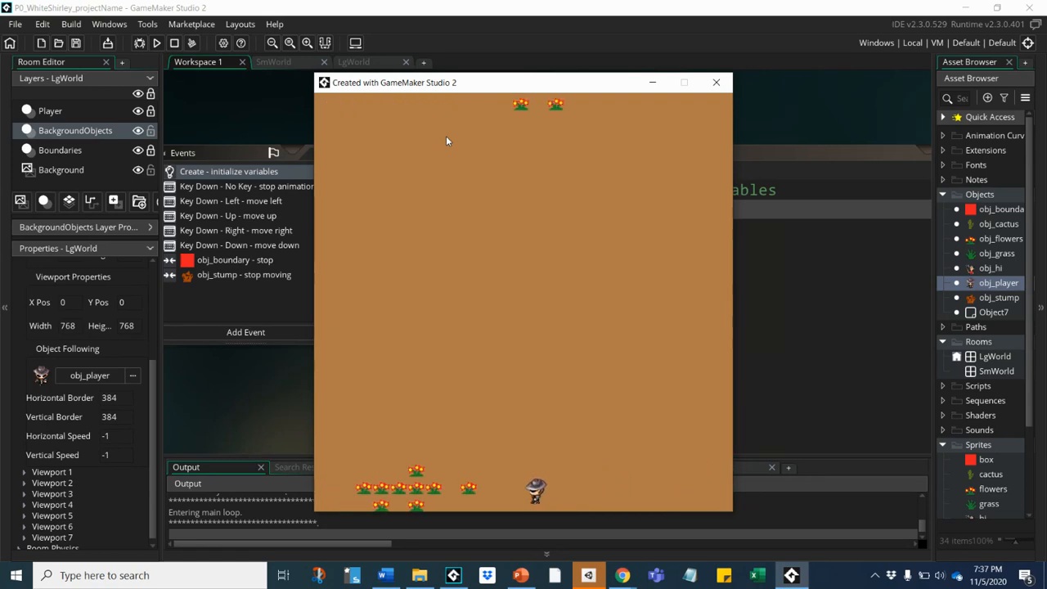
key("Left")
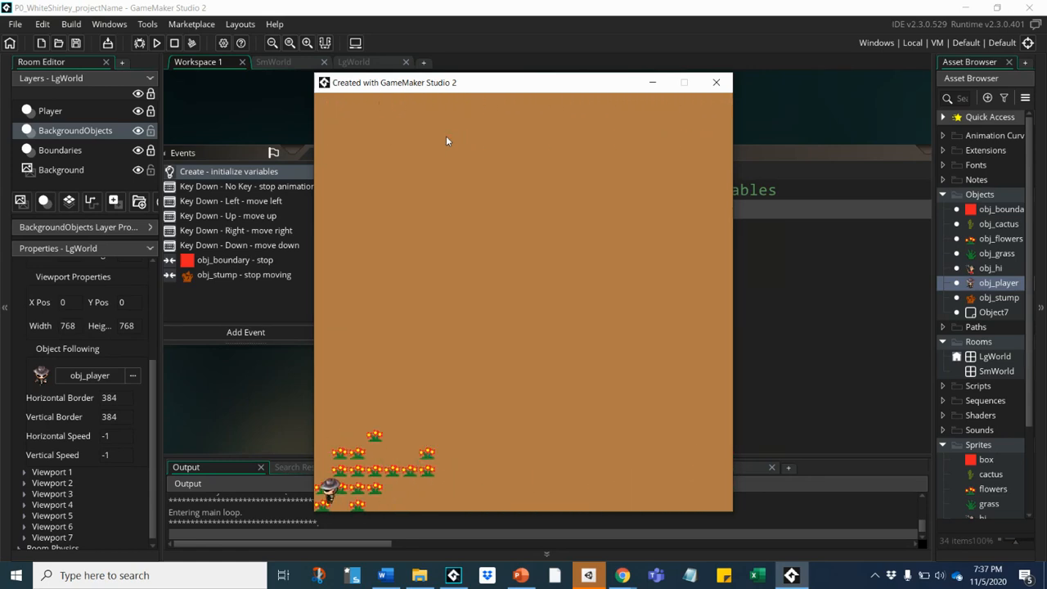
- Walk the player in loops through the room's interior past the scattered flower patches to test movement at the higher speed
key("Up")
key("Right")
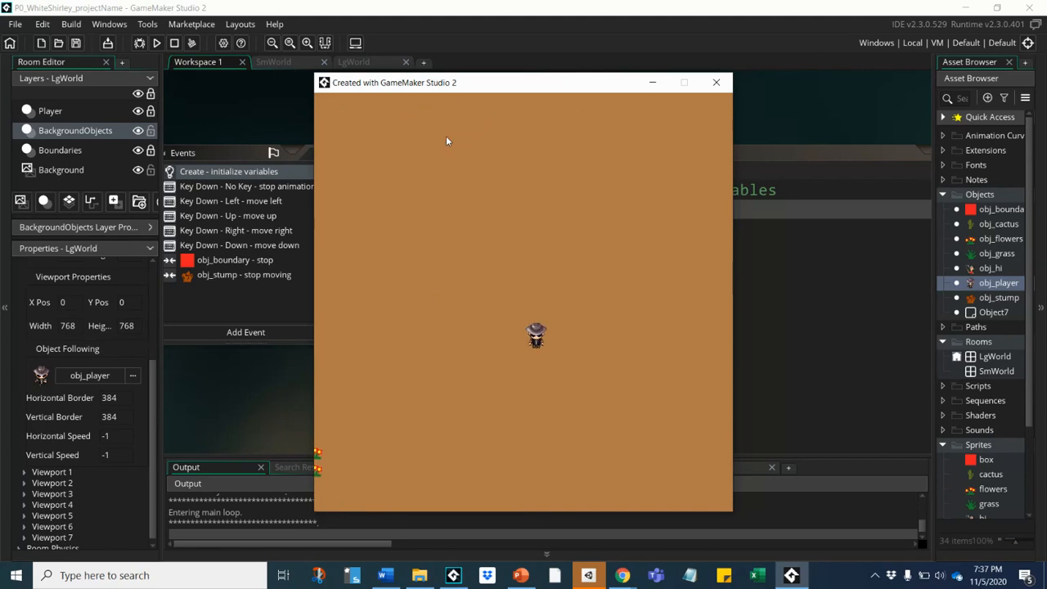
key("Up")
key("Right")
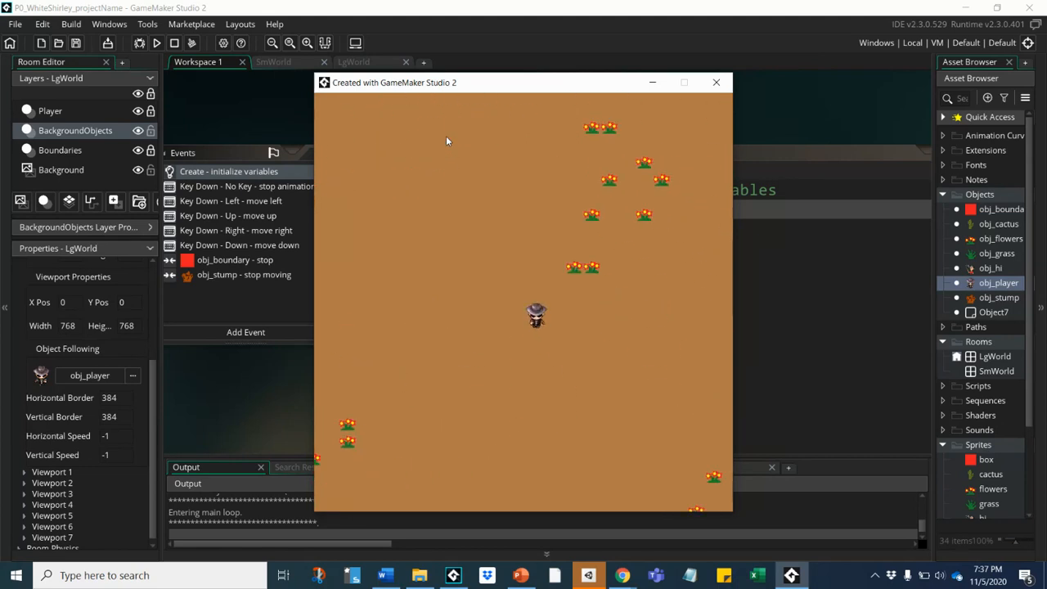
key("Down")
key("Left")
key("Up")
key("Right")
key("Up")
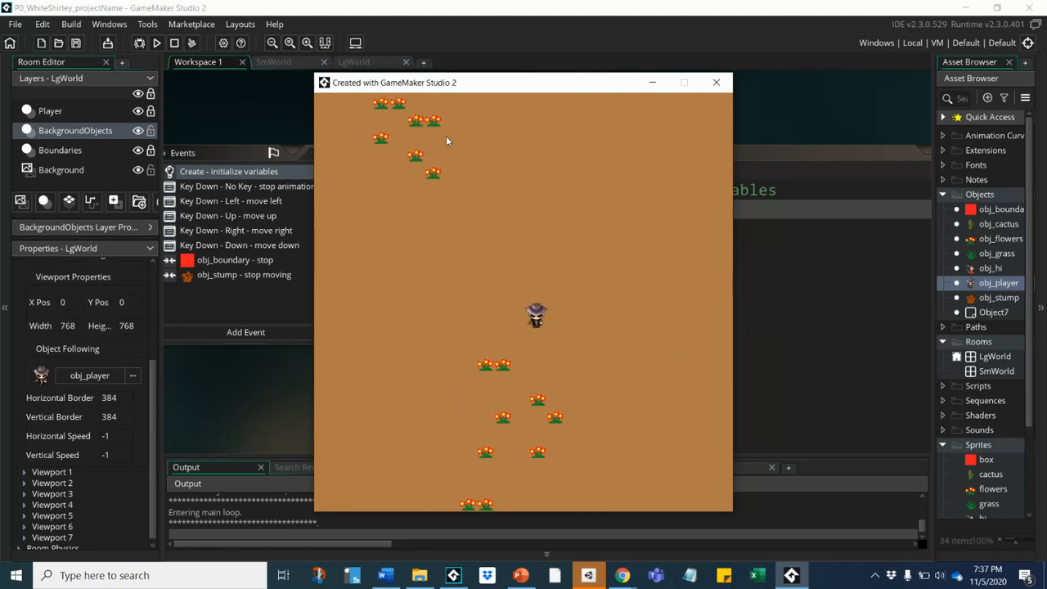
key("Down")
key("Left")
key("Up")
key("Right")
key("Down")
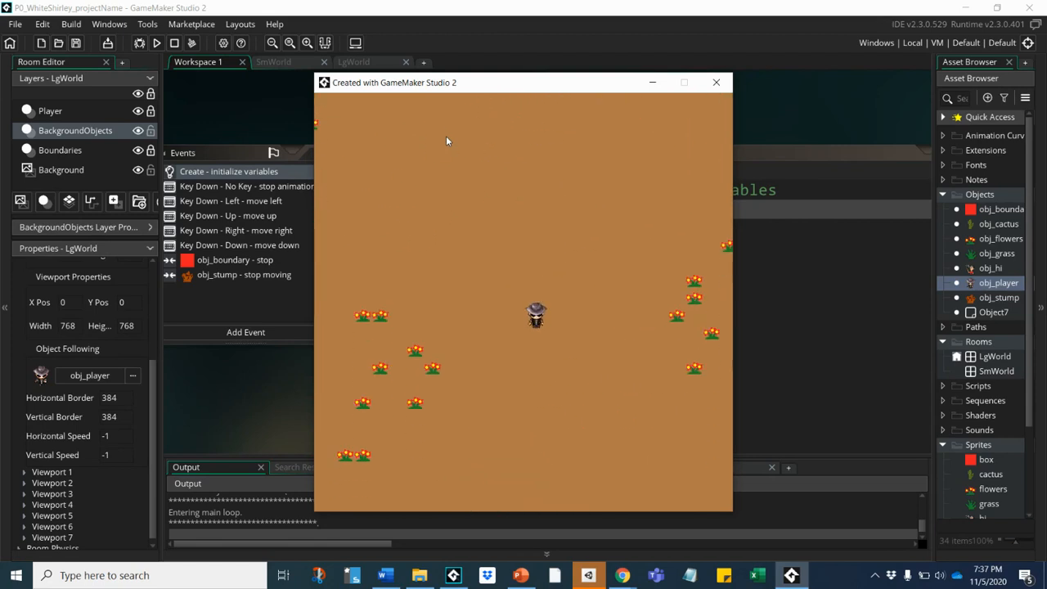
key("Right")
key("Up")
key("Left")
key("Left")
key("Up")
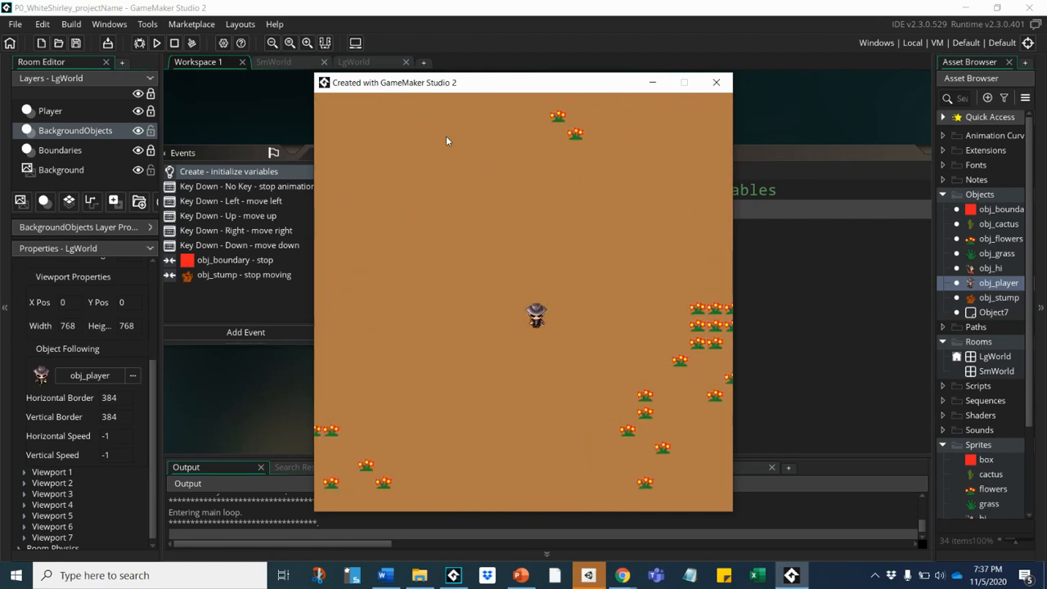
key("Right")
key("Down")
key("Left")
key("Up")
key("Up")
key("Right")
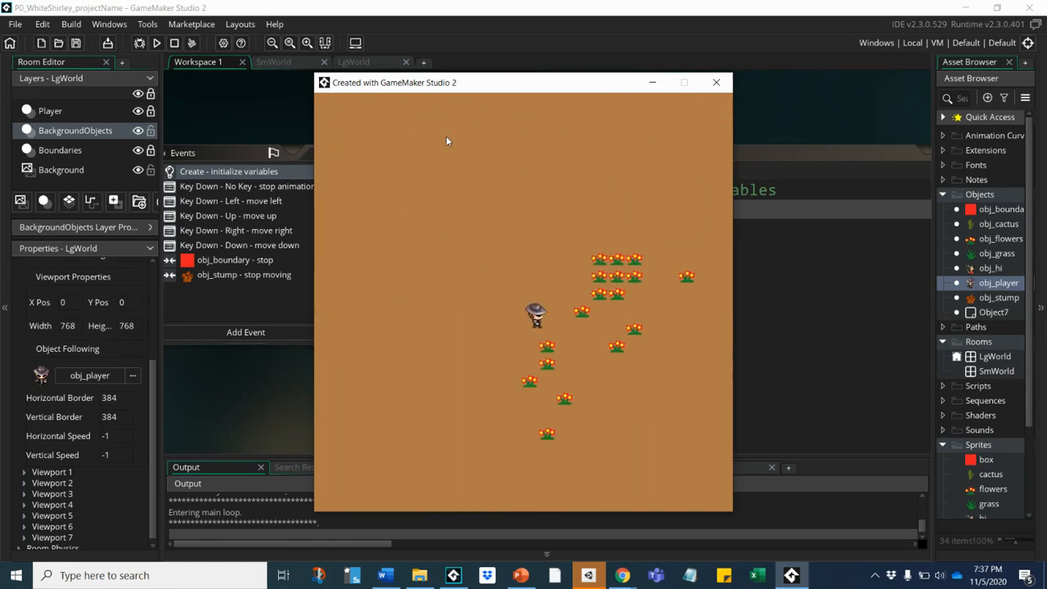
key("Left")
key("Down")
key("Left")
key("Down")
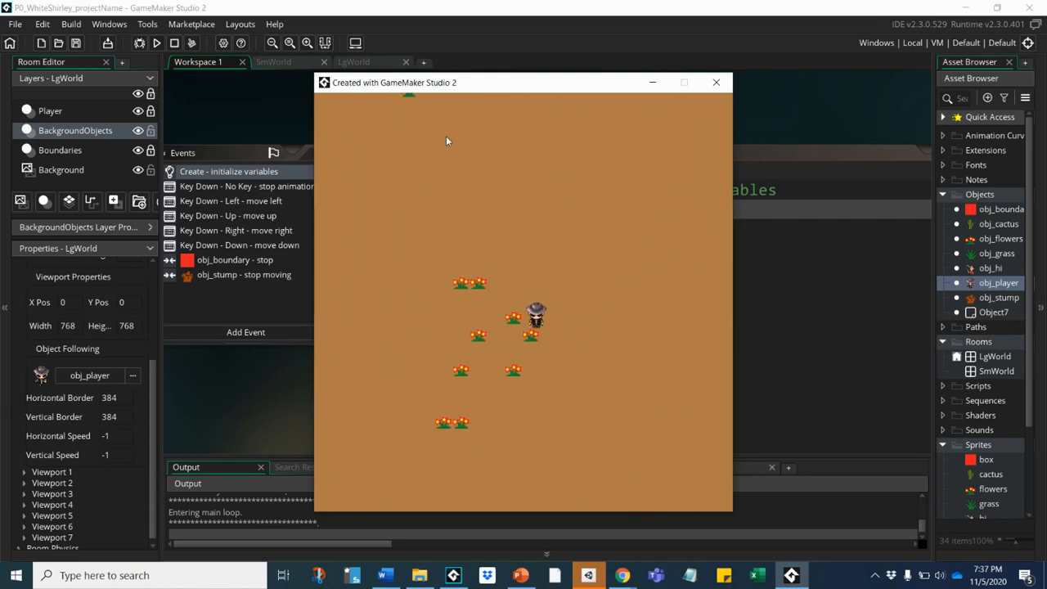
- Walk the player to the left wall, back across the room to the right wall, and down into the lower-right corner
key("Left")
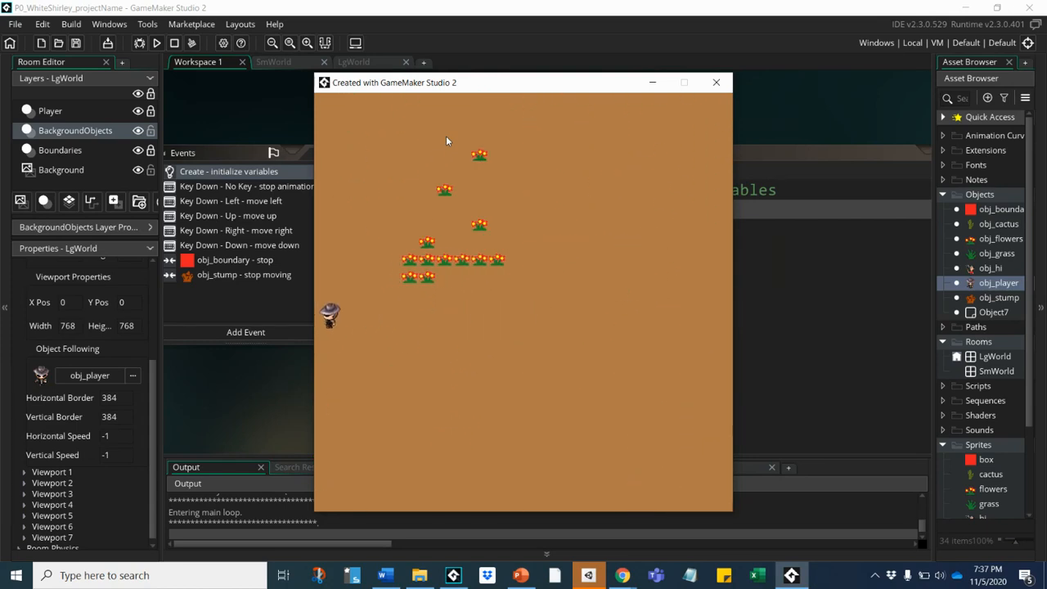
key("Right")
key("Right")
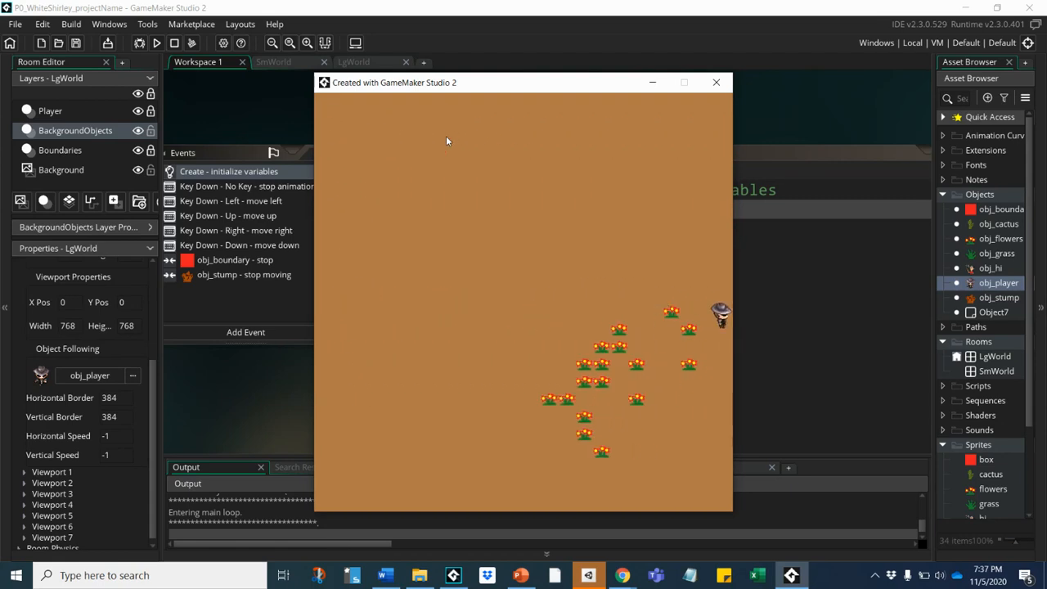
key("Down")
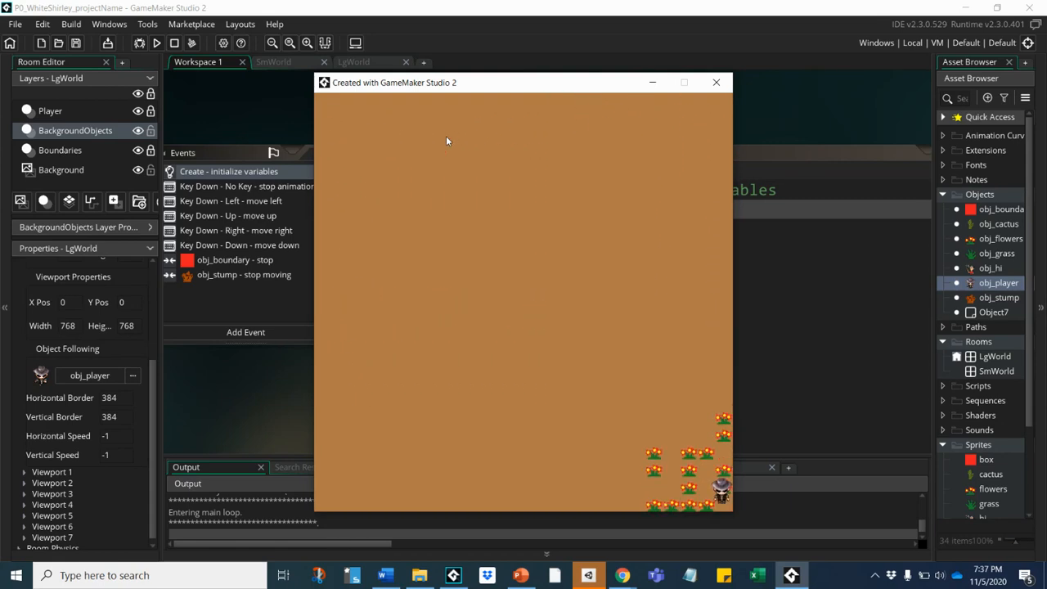
- Walk the player from the lower-right corner up to the cactus and grass area and back among the flowers, and close the game window
key("Left")
key("Up")
key("Up")
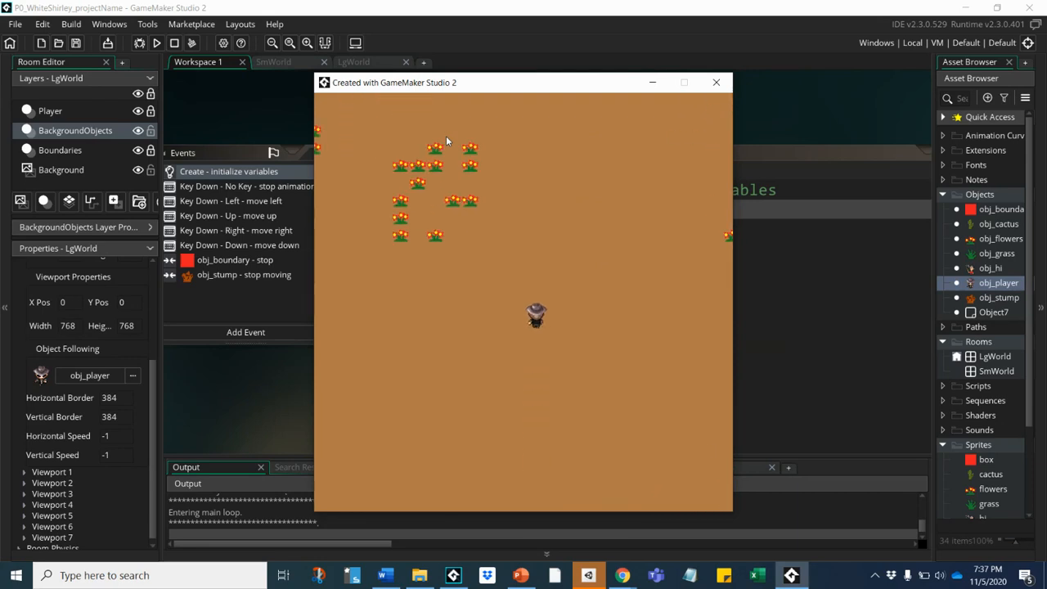
key("Left")
key("Right")
key("Left")
key("Left")
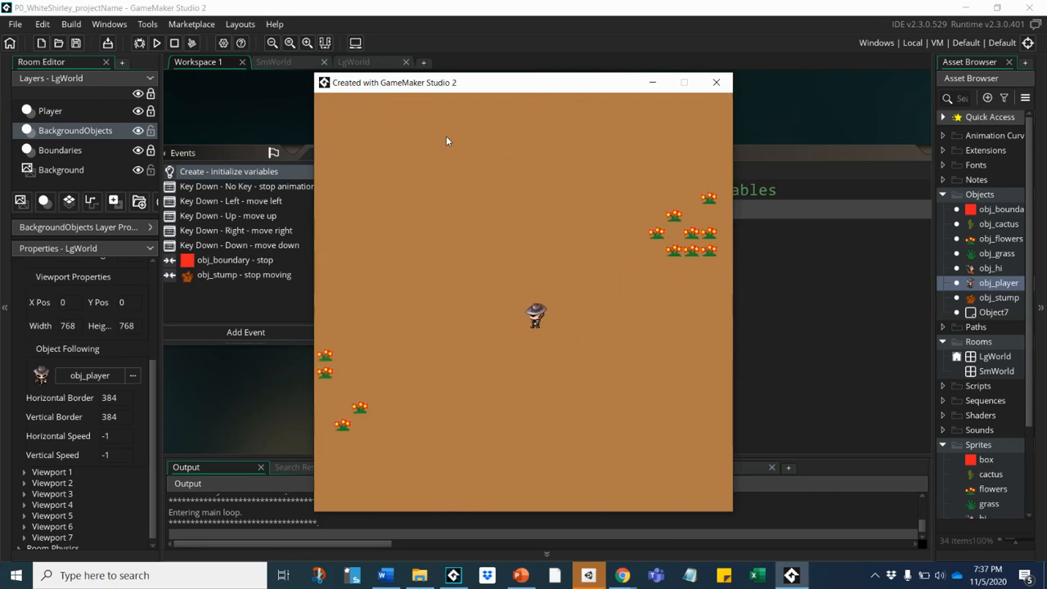
key("Down")
key("Left")
key("Up")
key("Left")
key("Down")
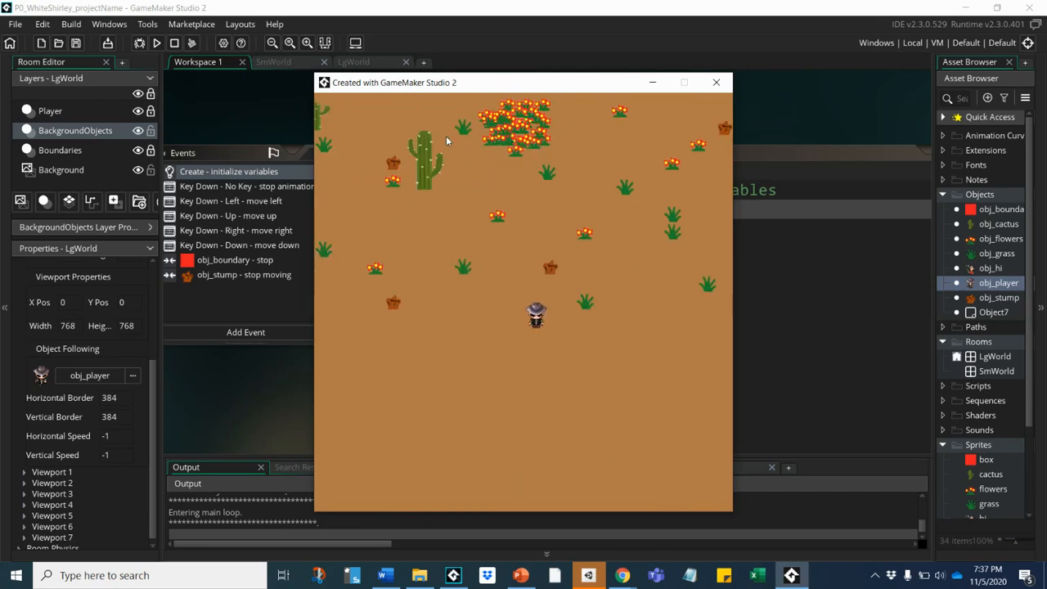
key("Right")
key("Up")
key("Left")
key("Down")
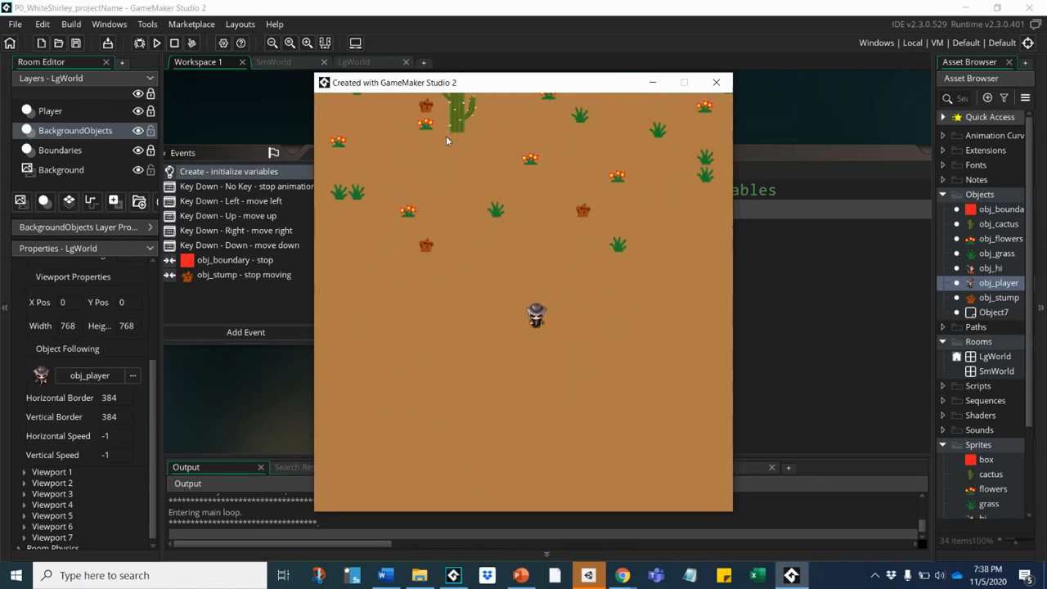
key("Right")
key("Down")
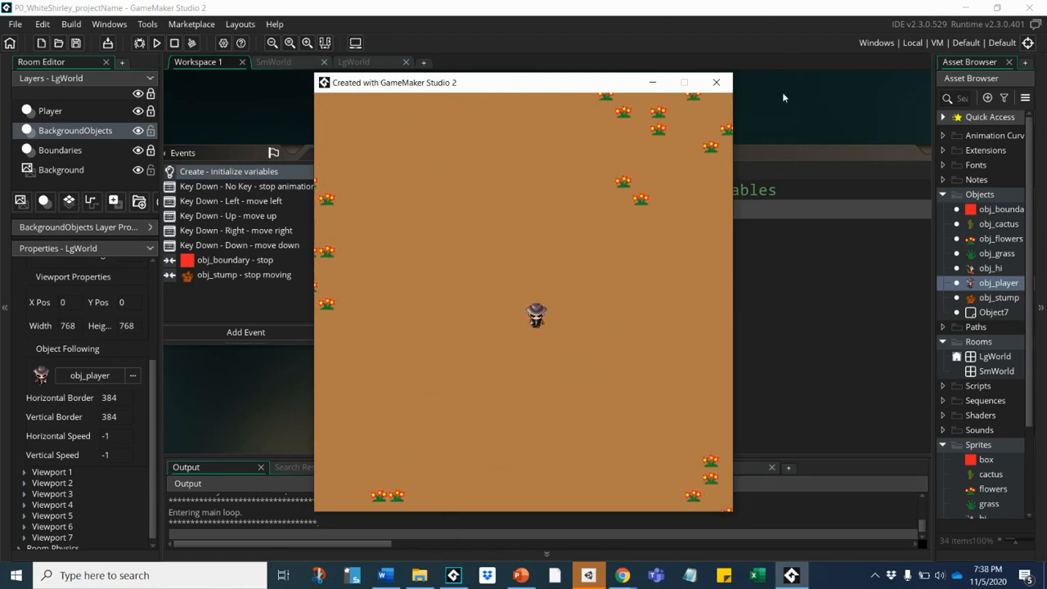
left_click(717, 83)
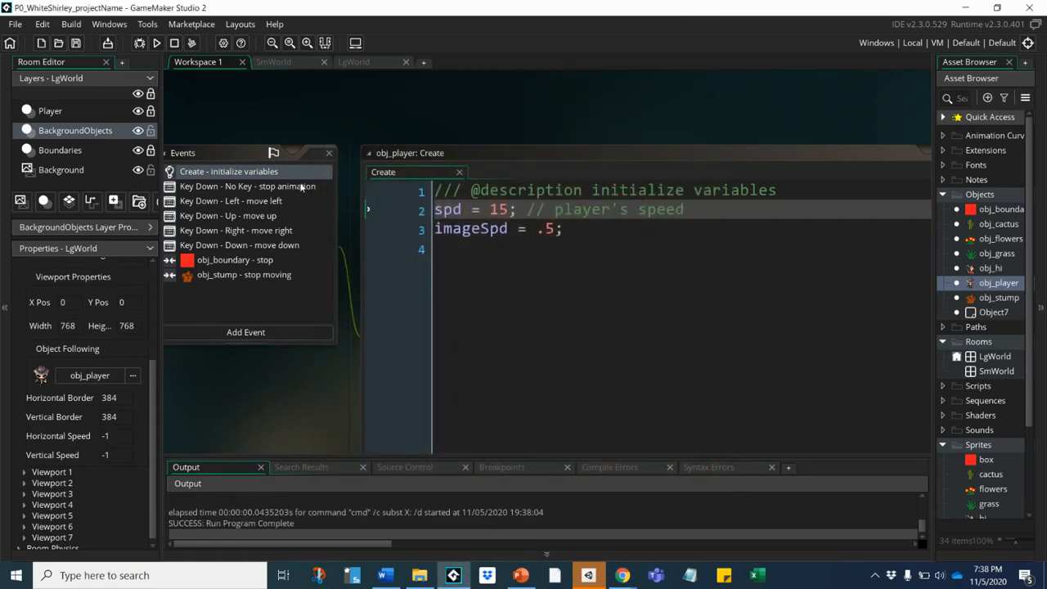
- In the LgWorld room, set Viewport 0's viewport width and height to 1000, test-run the game and close its window
left_click(354, 63)
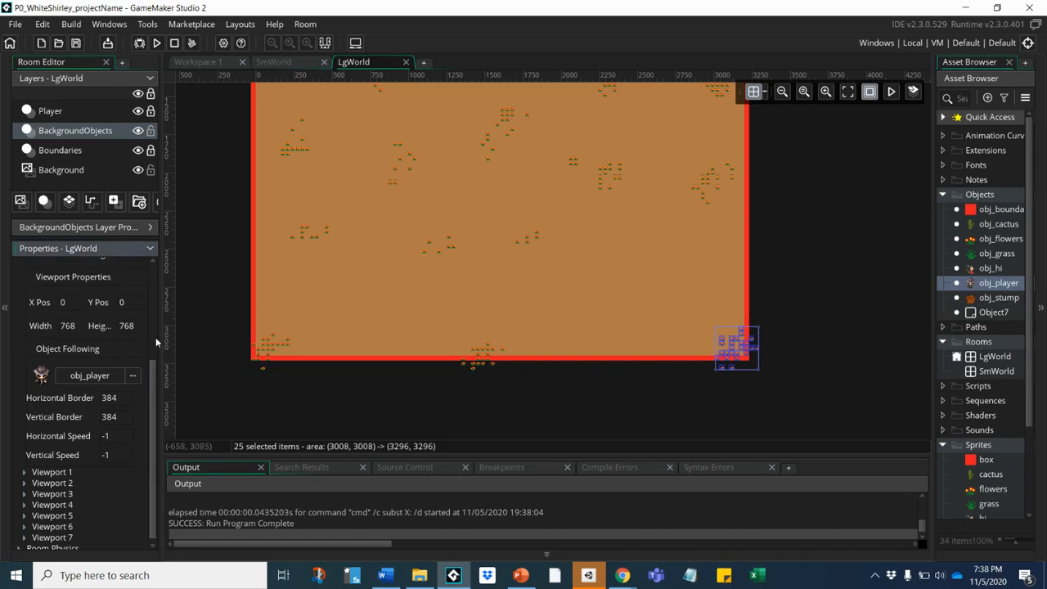
left_click_drag(151, 382, 158, 332)
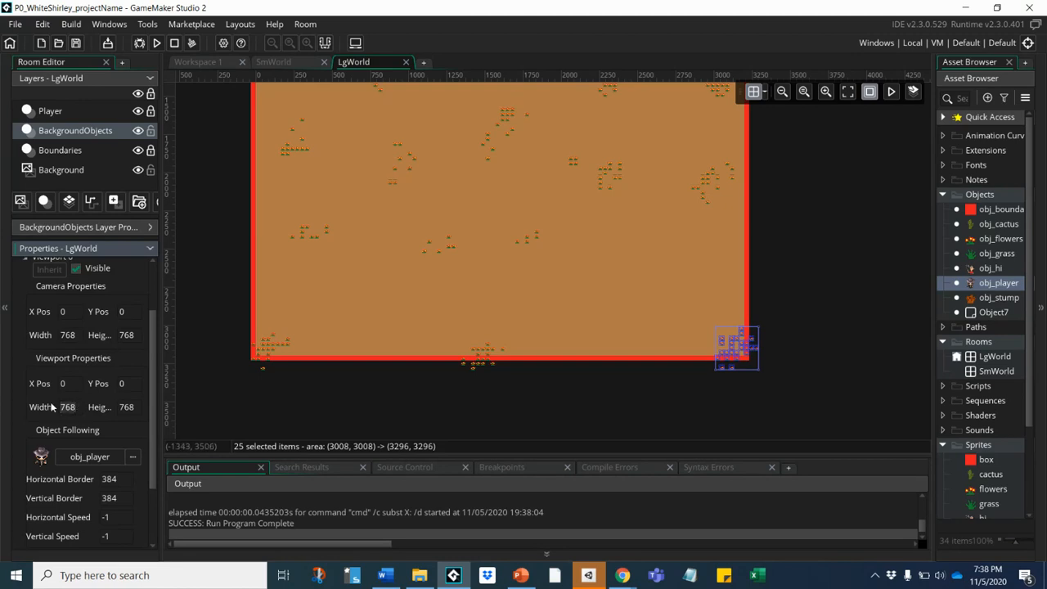
type("1000")
key("Tab")
type("1000")
left_click(156, 43)
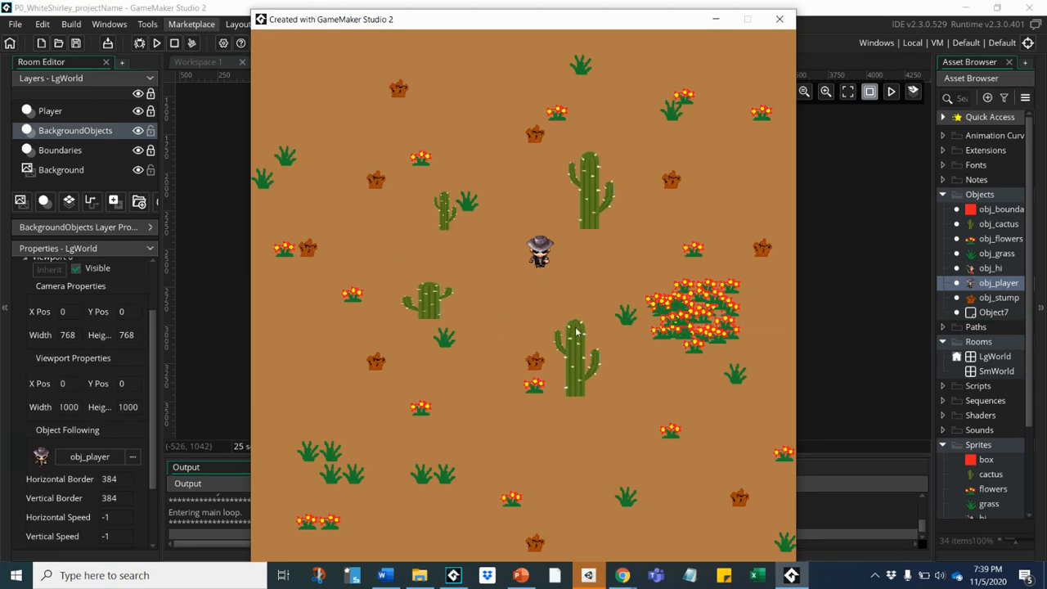
left_click(780, 19)
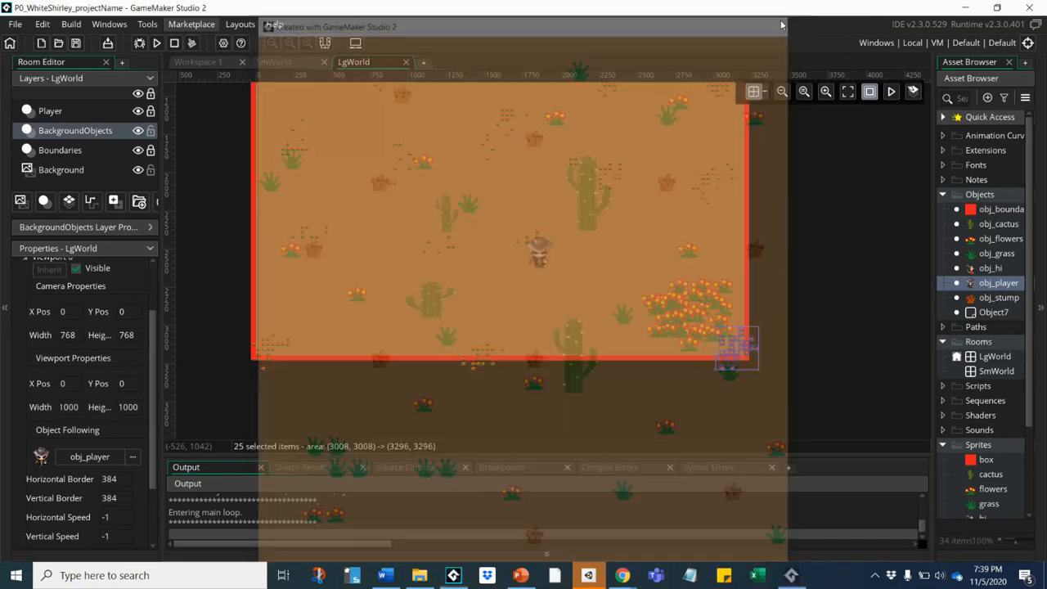
- Set LgWorld's viewport width and height to 100, test-run the game and close its window
left_click(84, 408)
double_click(78, 406)
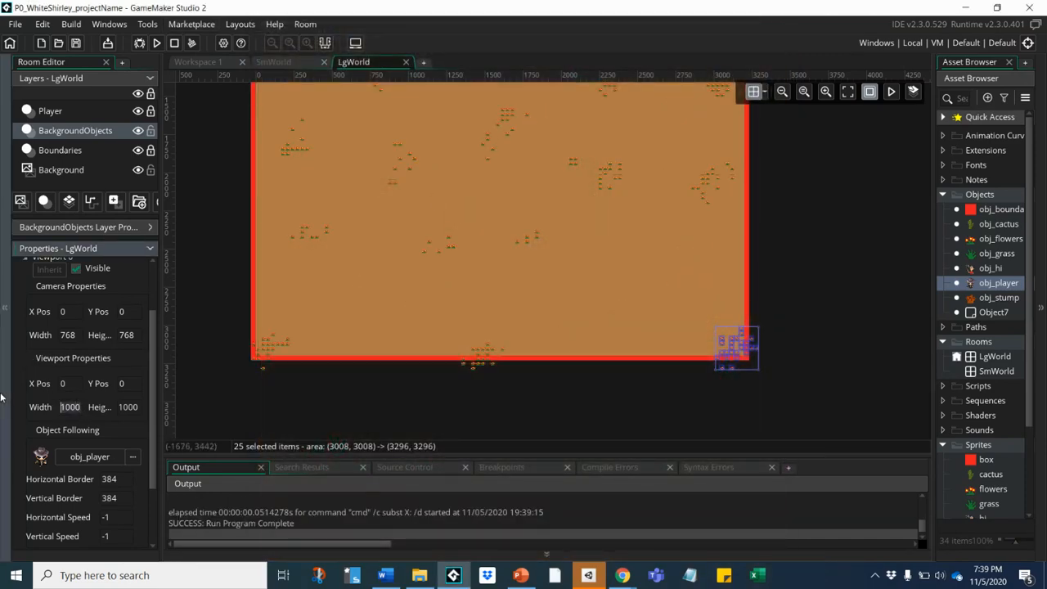
type("1")
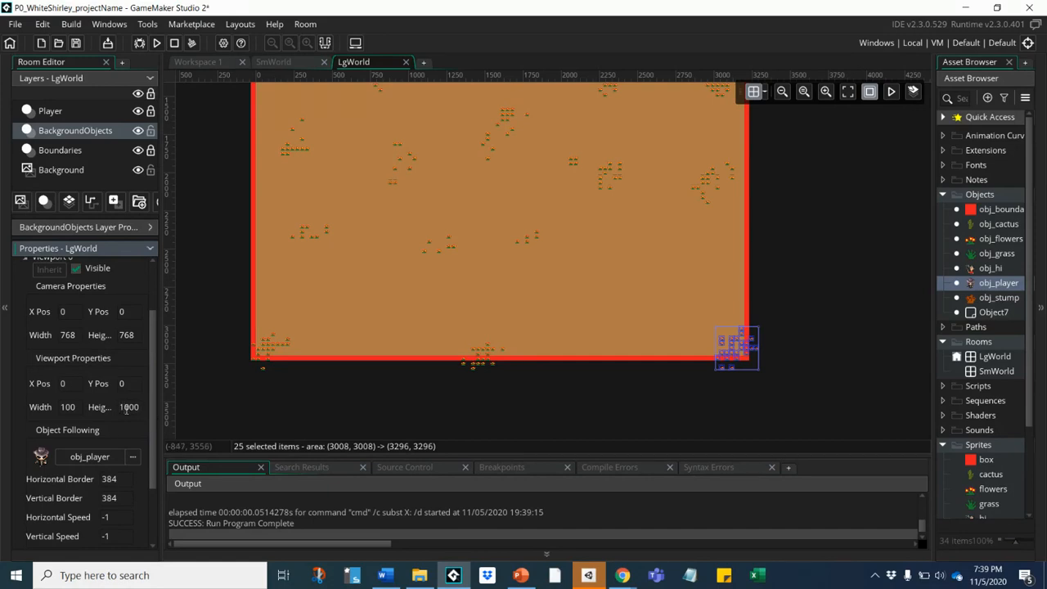
left_click(127, 409)
key("BackSpace")
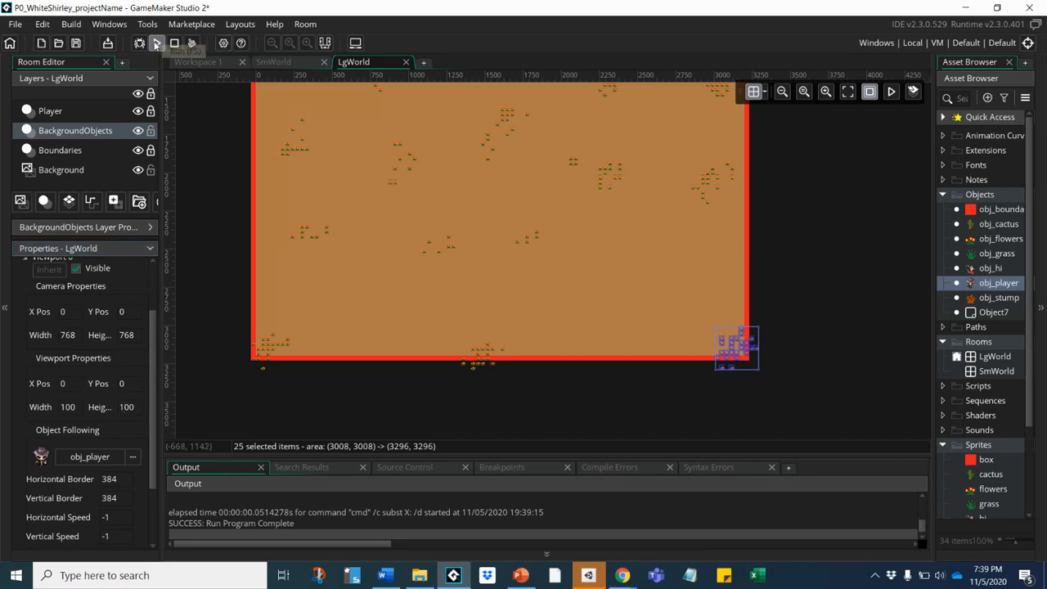
left_click(155, 44)
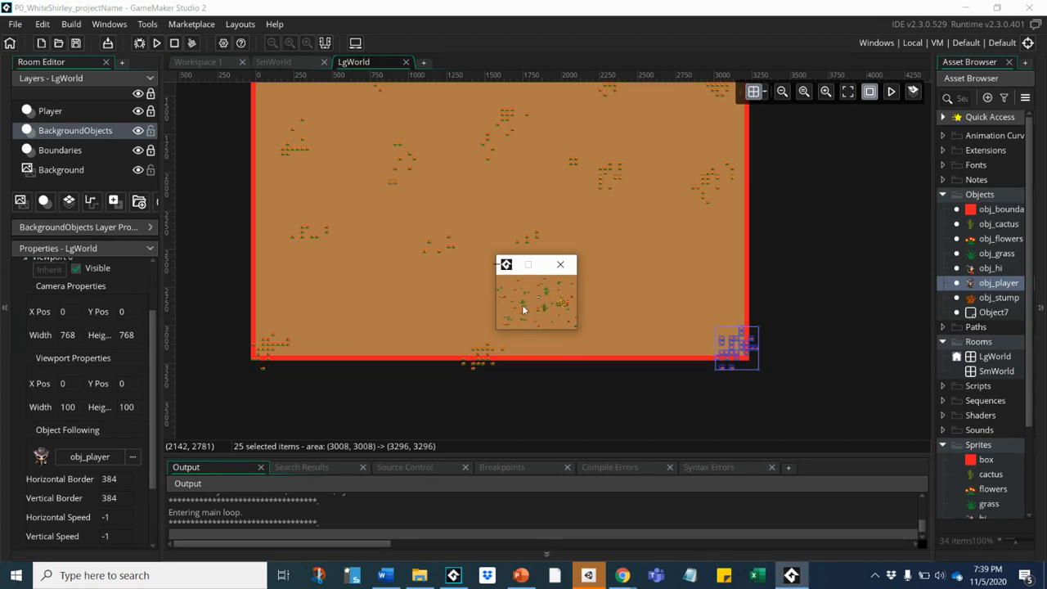
left_click(560, 267)
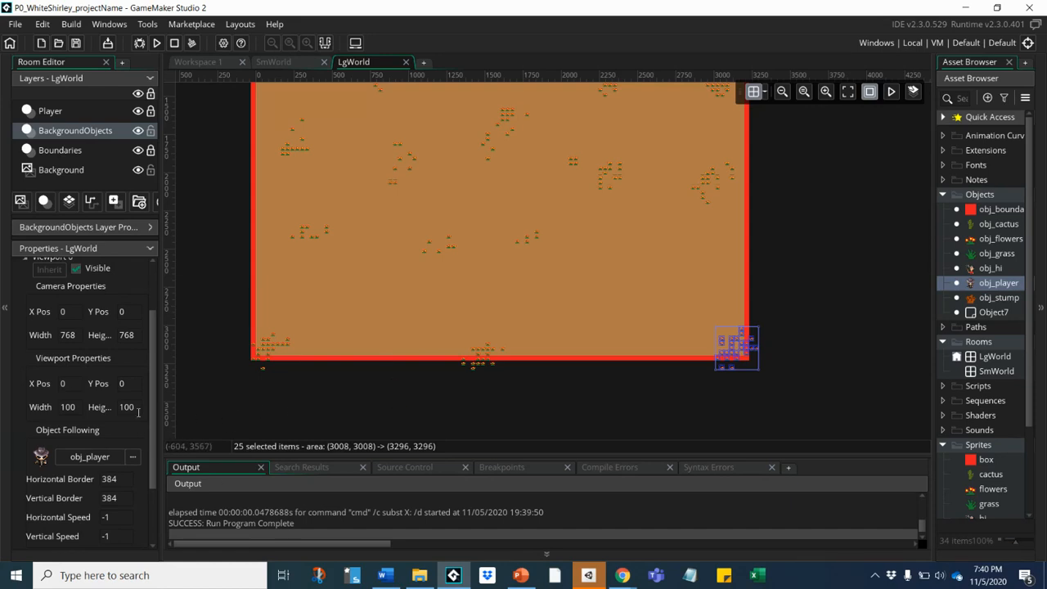
- Set LgWorld's viewport width and height to 700
double_click(61, 408)
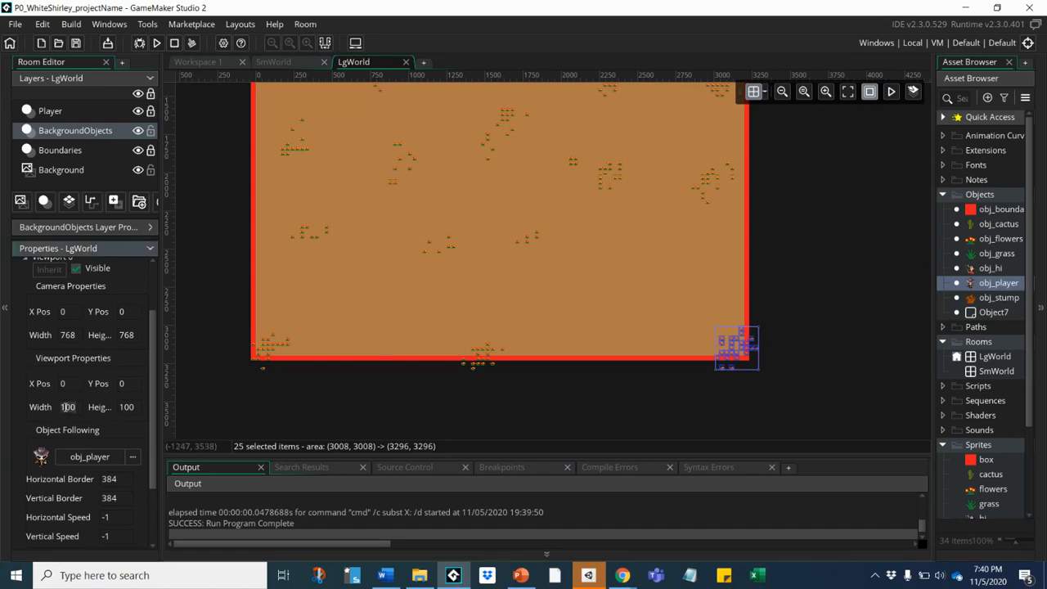
type("7")
left_click(129, 407)
type("7")
- Set LgWorld's camera width and height to 300 and run the game
left_click(65, 335)
type("300")
left_click(127, 336)
type("3")
left_click(156, 42)
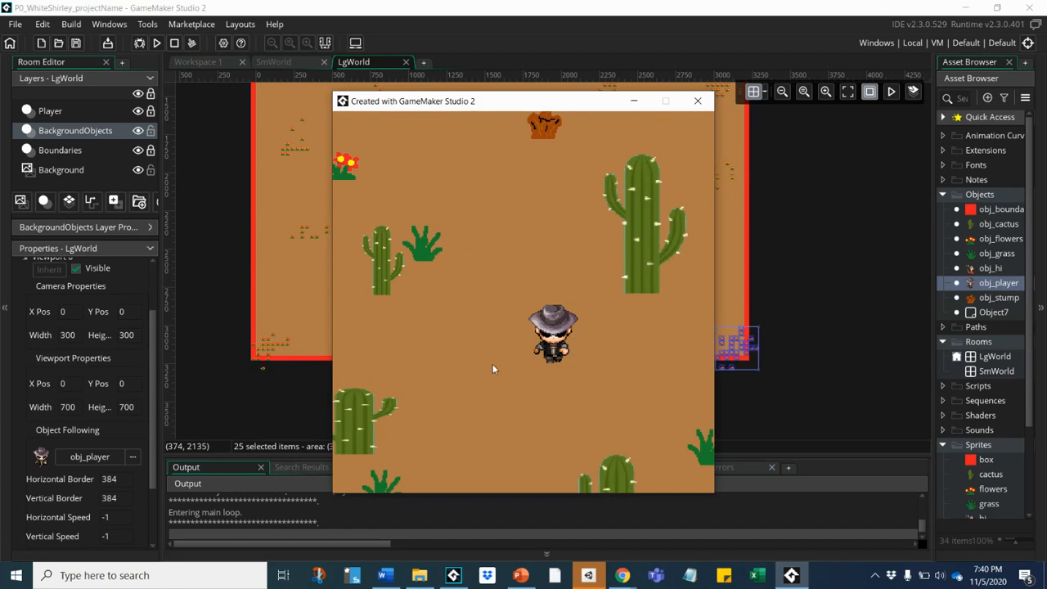
- Walk the player around LgWorld in the running game to check the 300 by 300 camera view, and close the game window
key("Down")
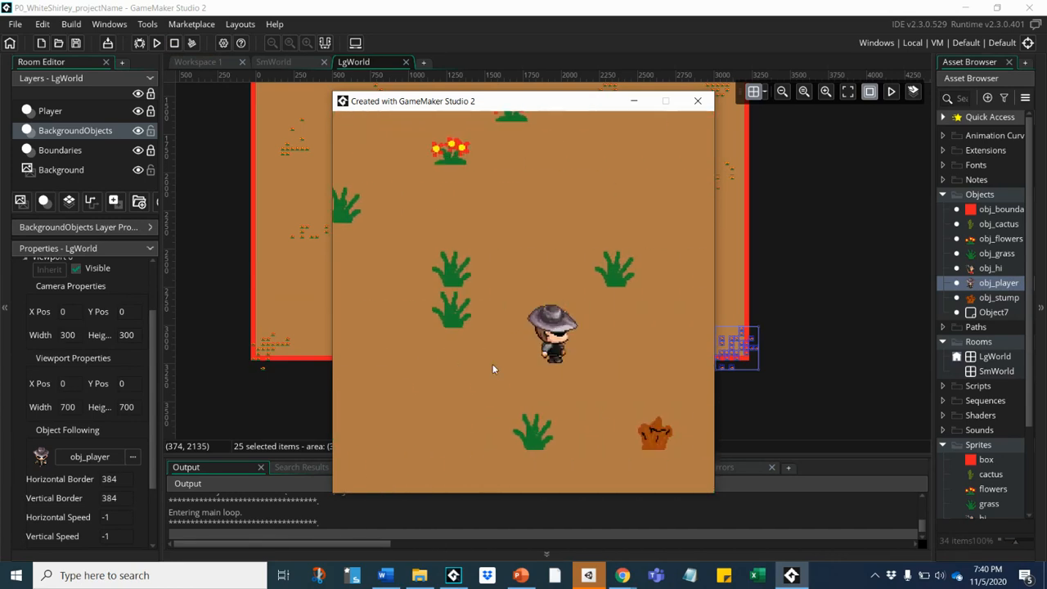
key("Right")
key("Up")
key("Down")
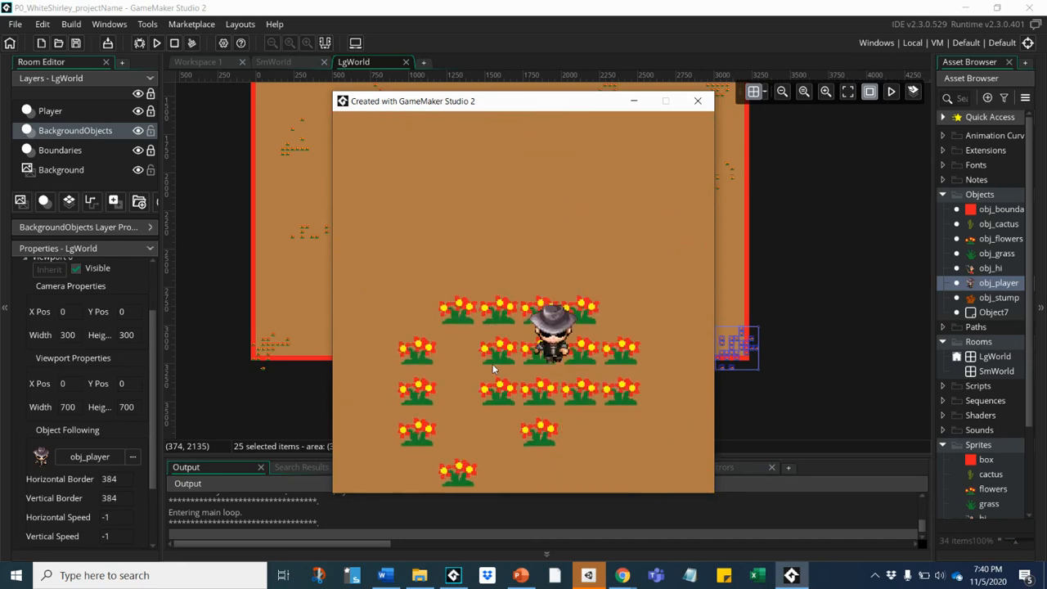
key("Up")
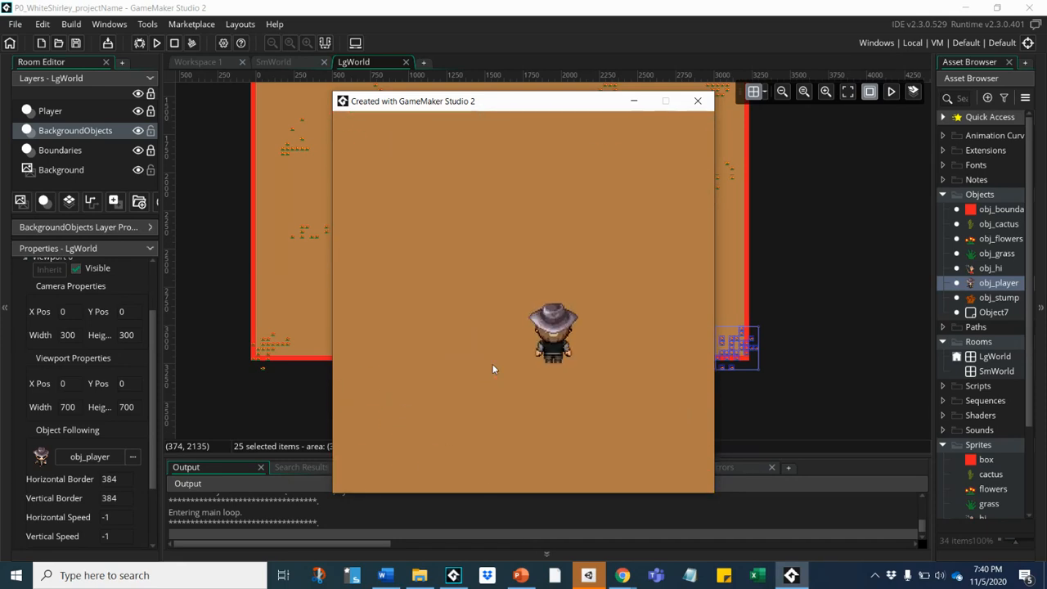
key("Right")
key("Up")
key("Down")
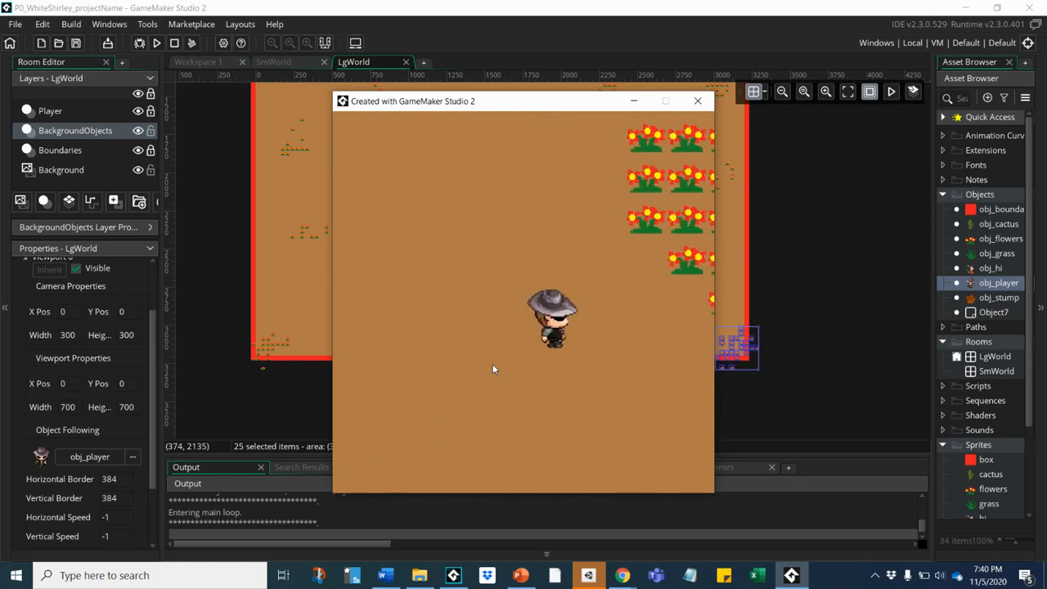
key("Right")
key("Down")
key("Left")
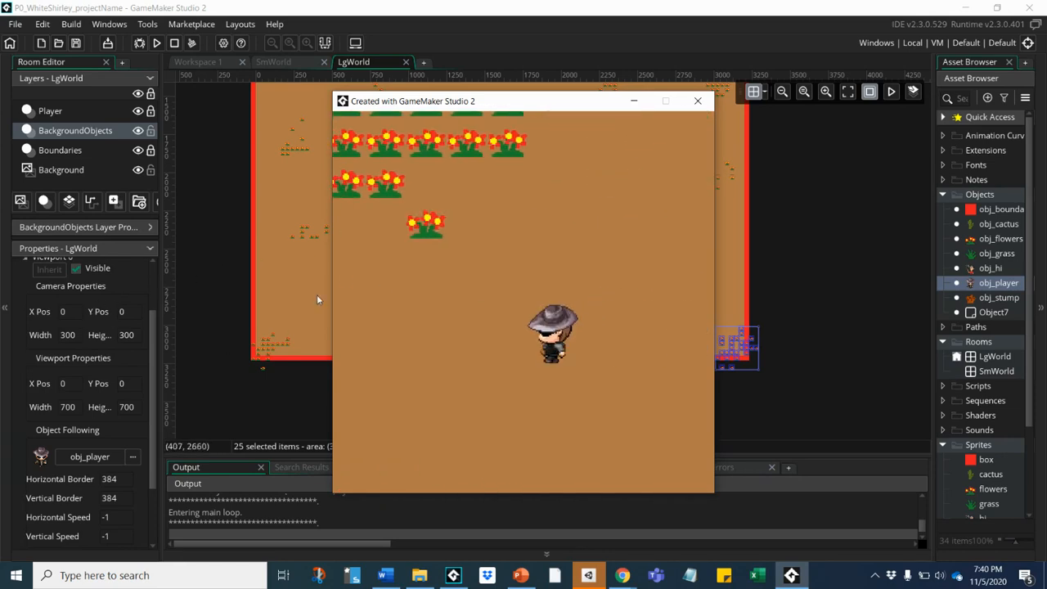
left_click(697, 103)
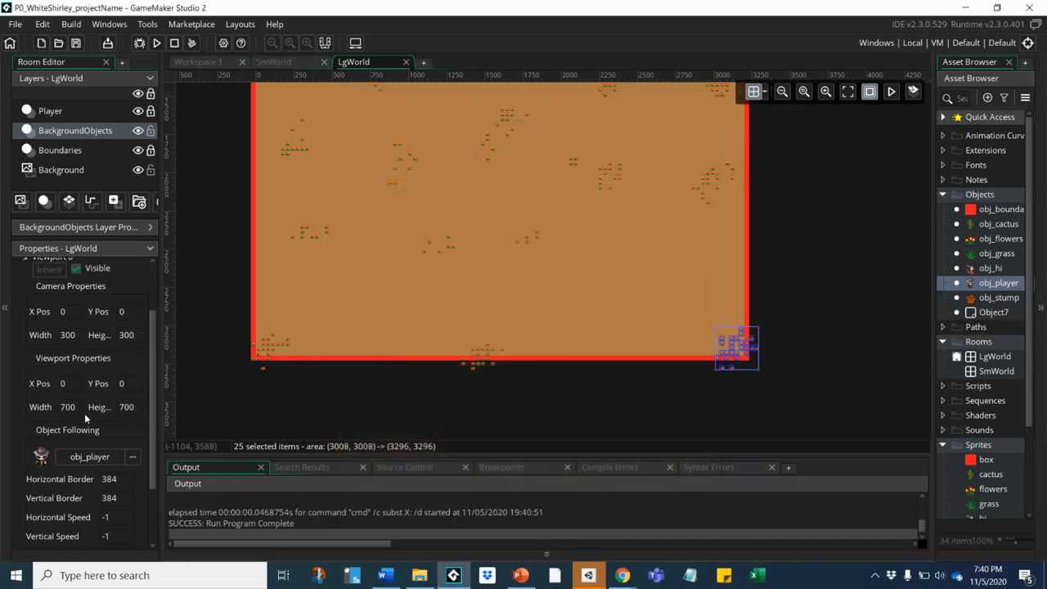
- Set LgWorld's viewport width and height to 900 and run the game
left_click(58, 406)
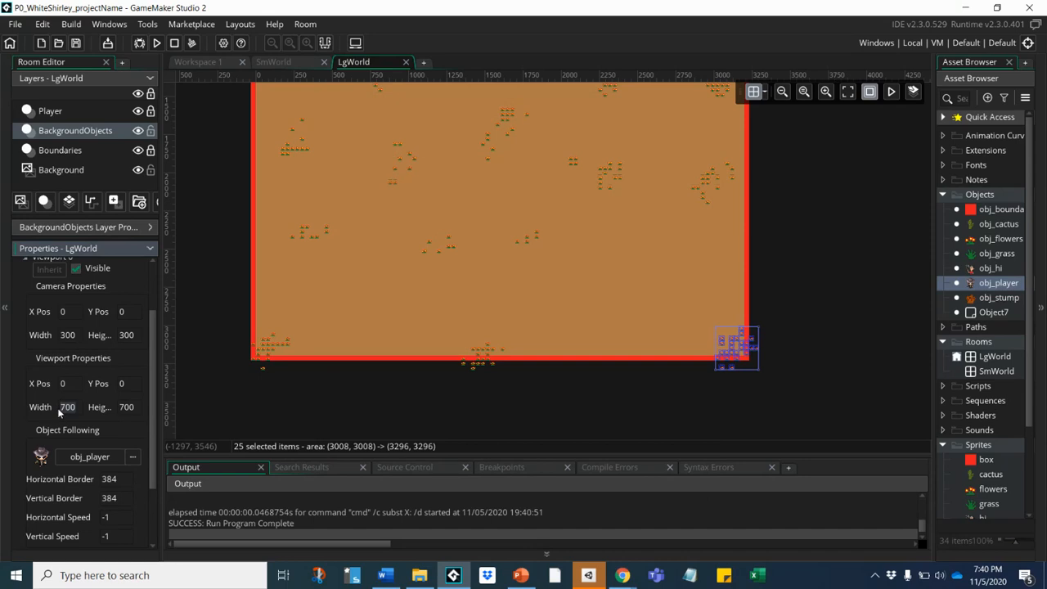
type("900")
left_click(127, 407)
type("900")
left_click(156, 39)
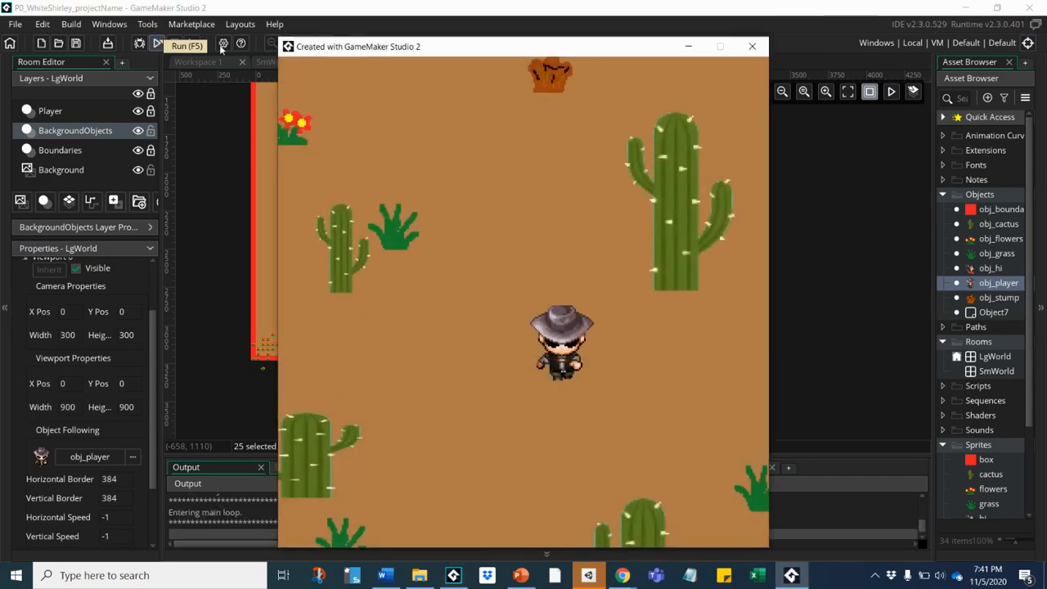
- Walk the player in all directions through the room to check the 900 by 900 viewport, and close the game window
key("Down")
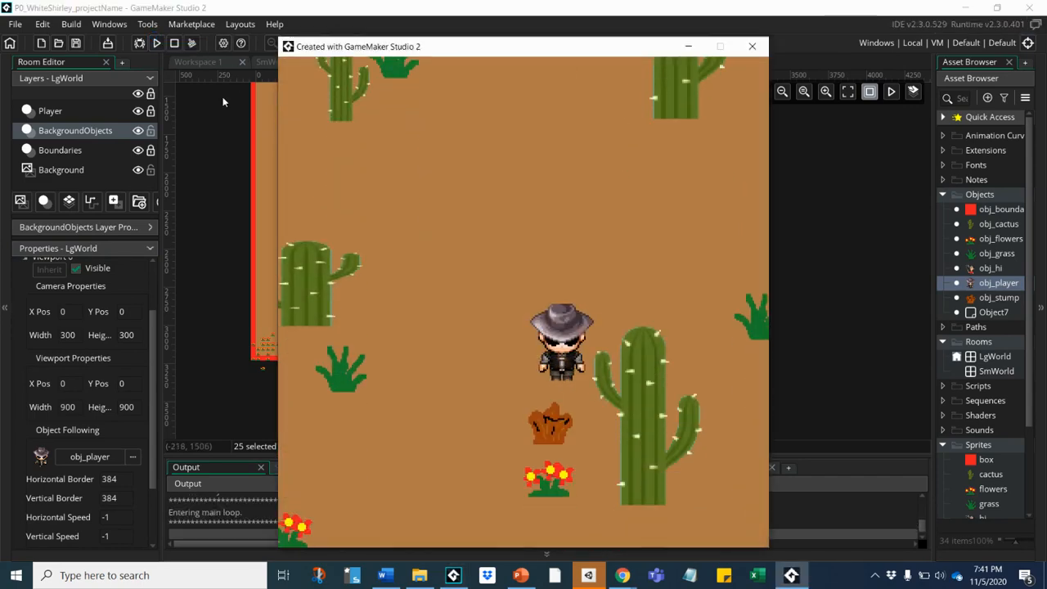
key("Down")
key("Left")
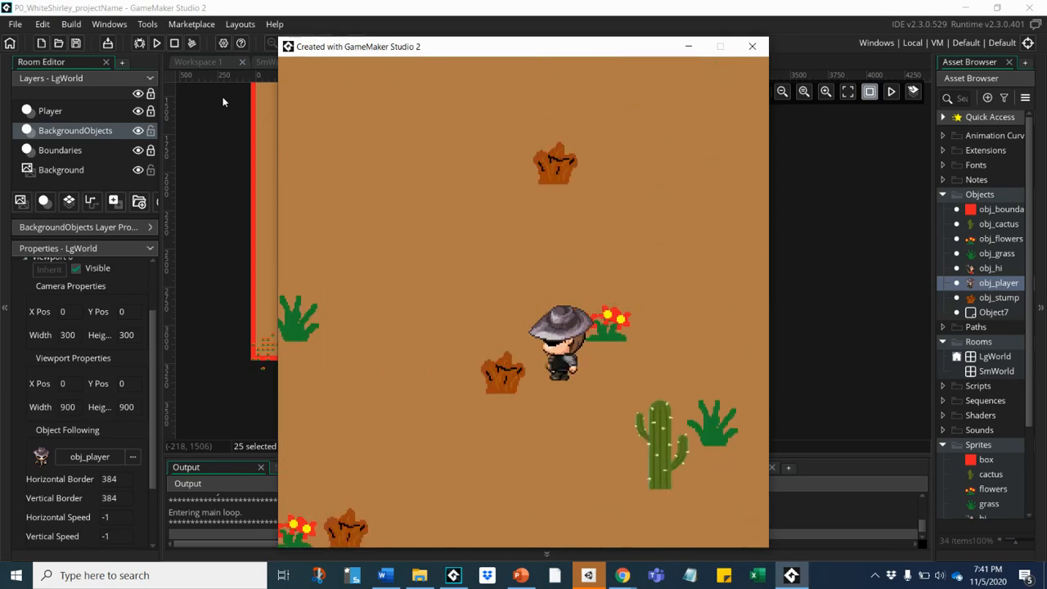
key("Down")
key("Up")
key("Left")
key("Up")
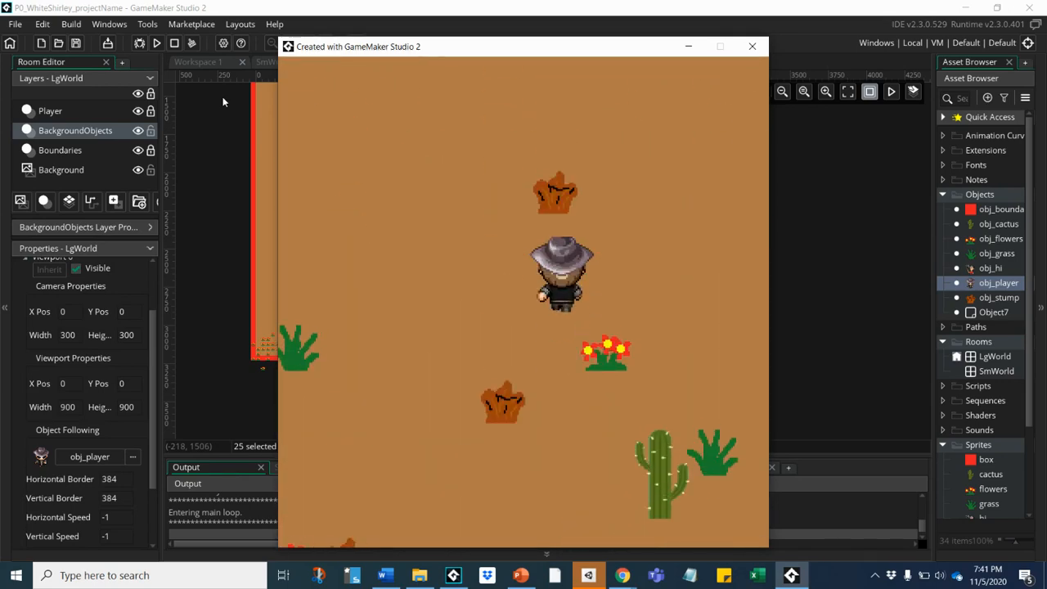
key("Left")
key("Down")
key("Right")
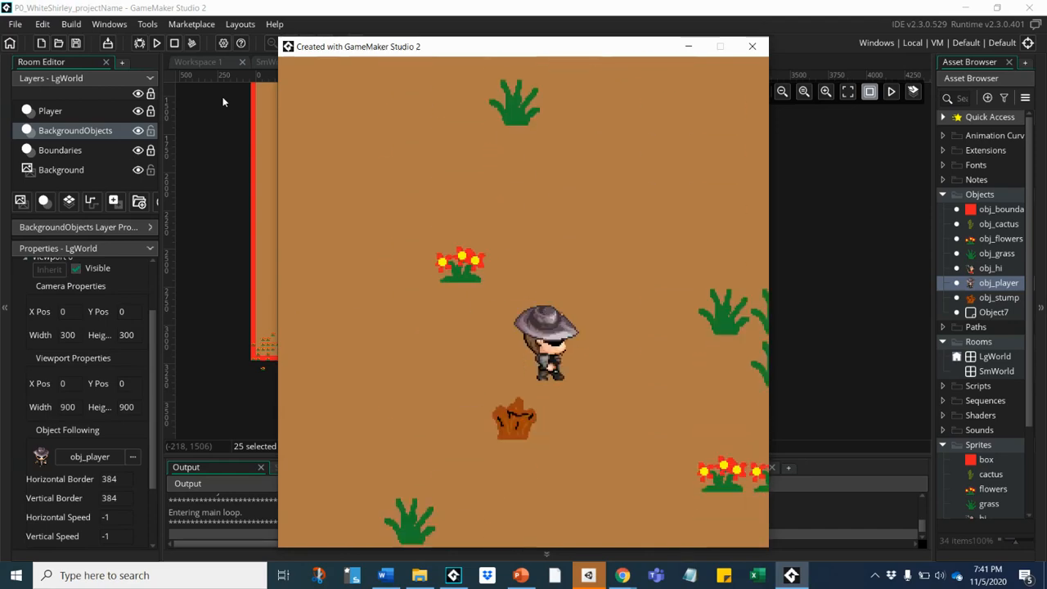
key("Up")
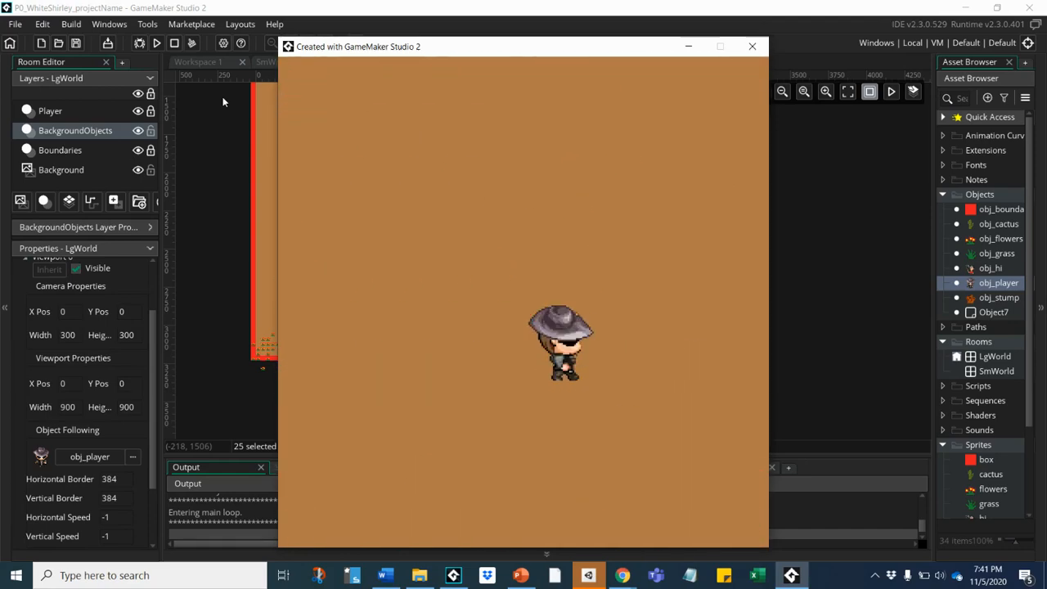
key("Down")
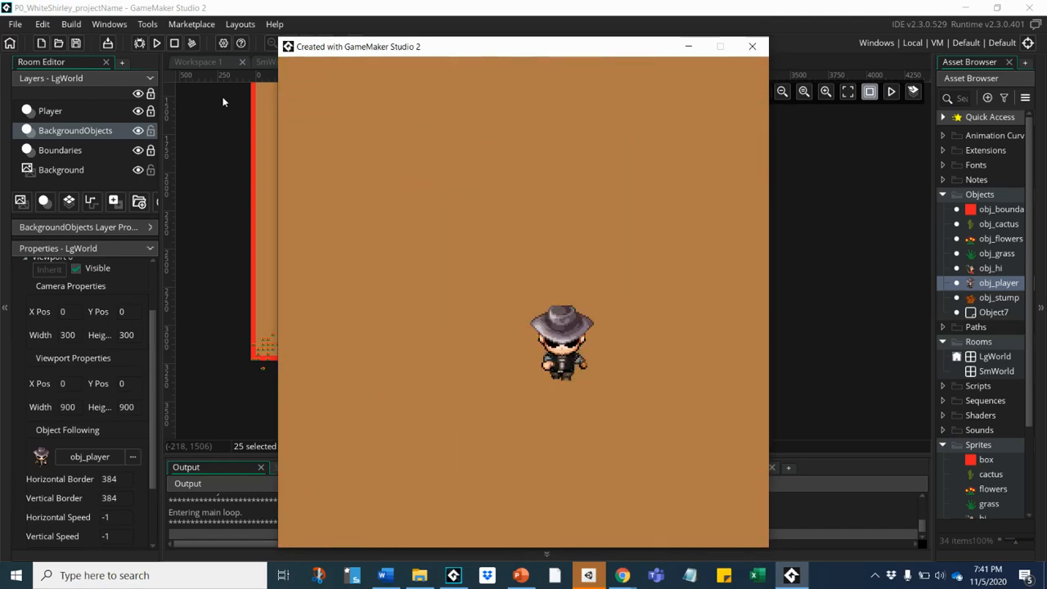
key("Right")
key("Up")
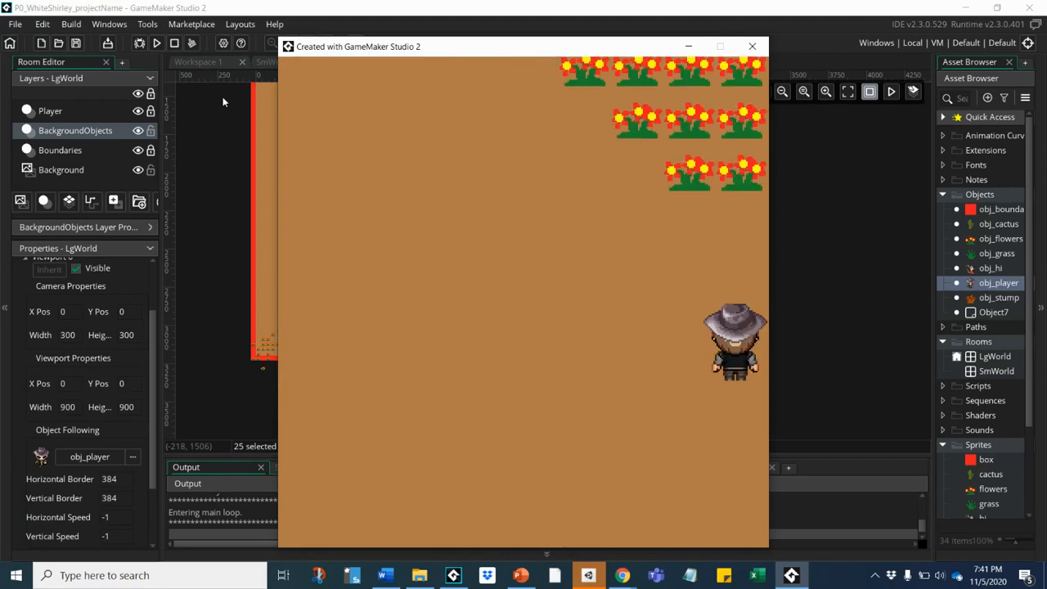
key("Left")
key("Down")
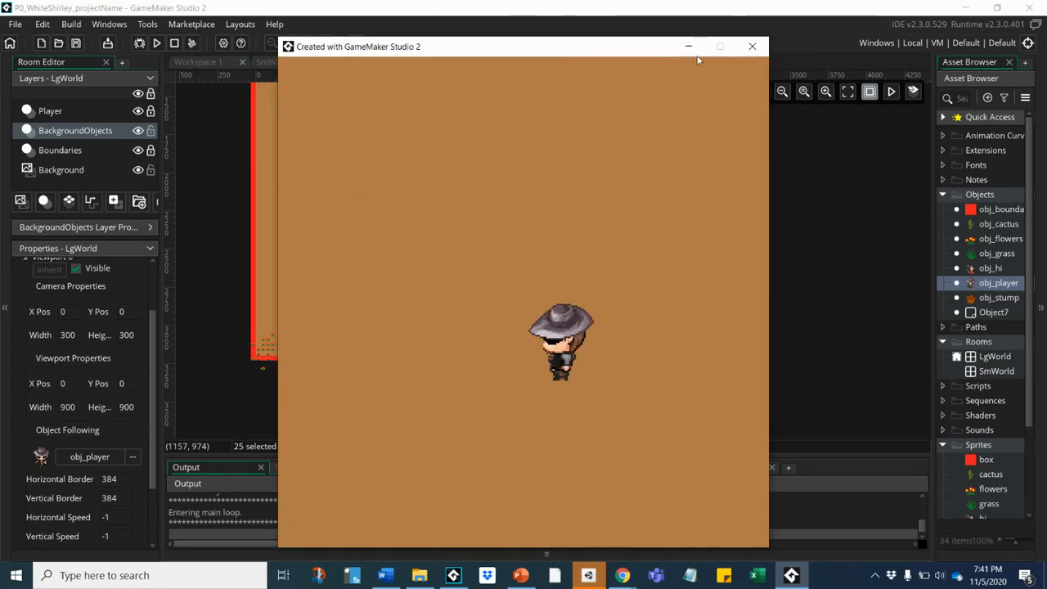
left_click(753, 47)
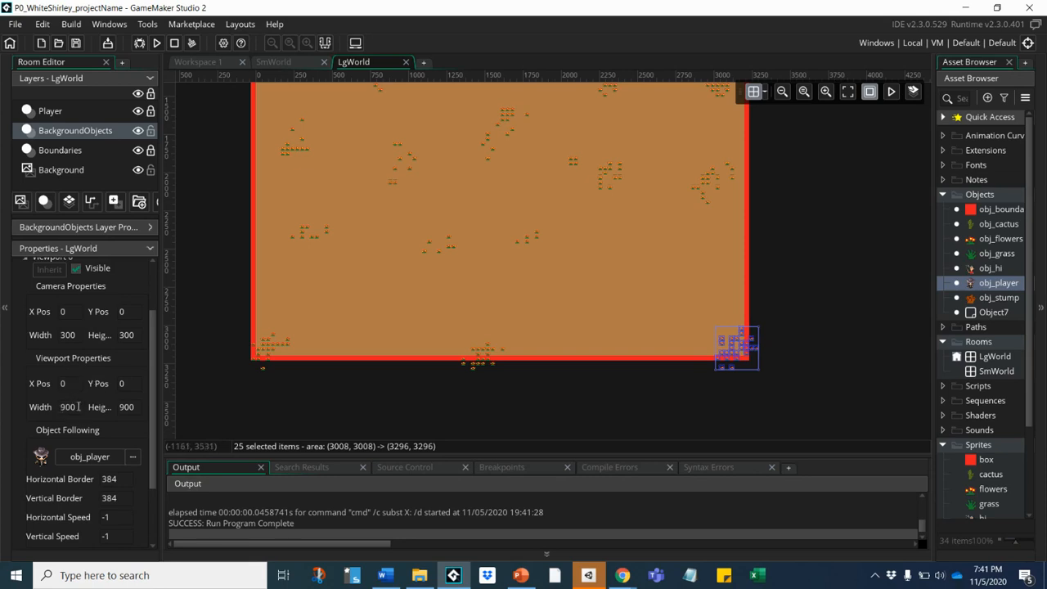
- Set LgWorld's viewport width to 1500, test-run the game and close its window
left_click(78, 407)
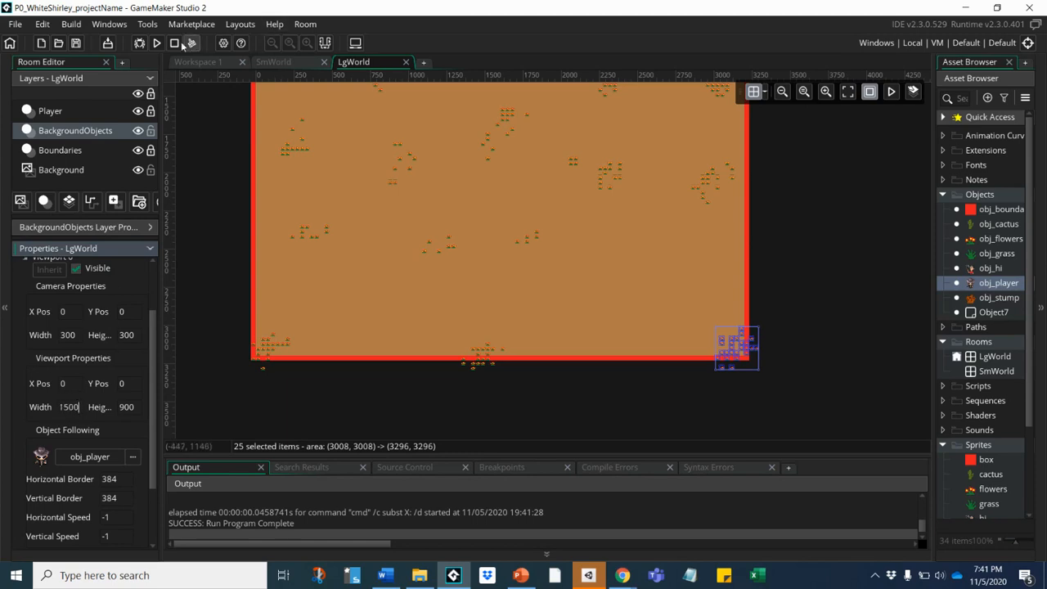
left_click(157, 43)
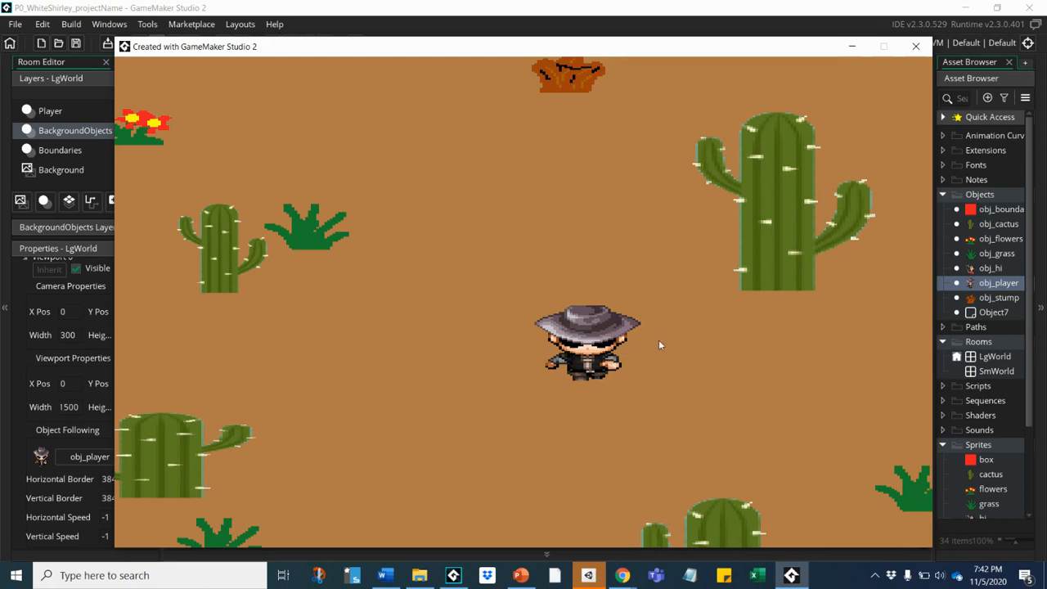
left_click(916, 46)
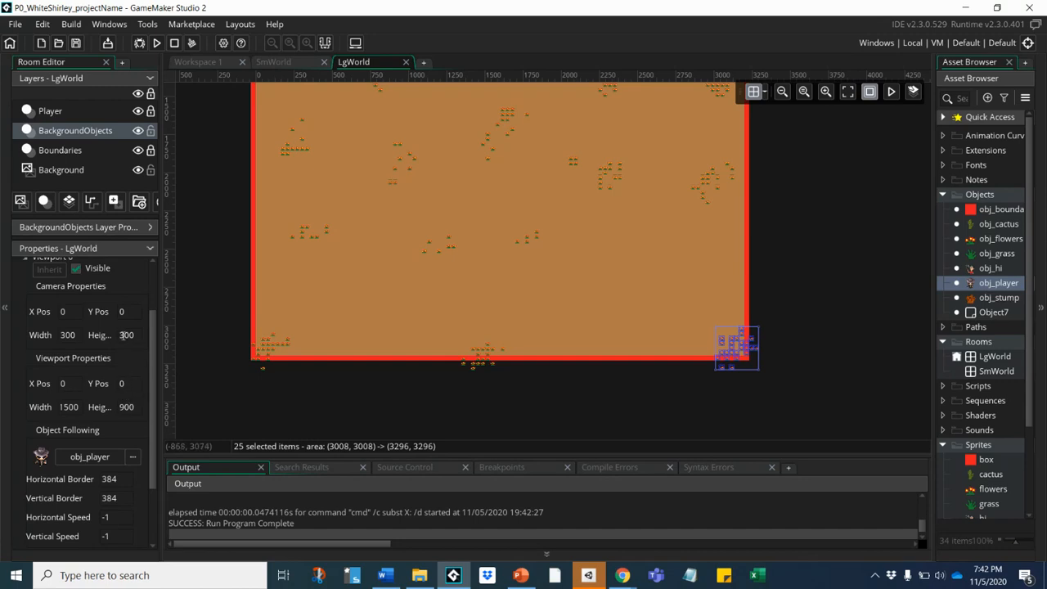
- Set LgWorld's camera width to 500, test-run the game by walking the player down through the room, and close its window
left_click(64, 336)
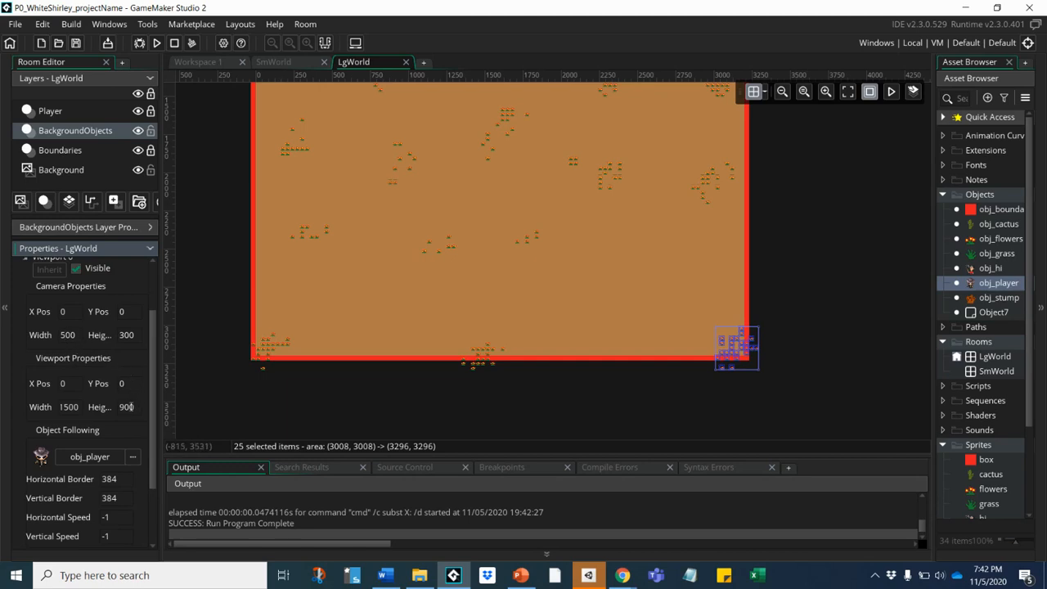
left_click(157, 43)
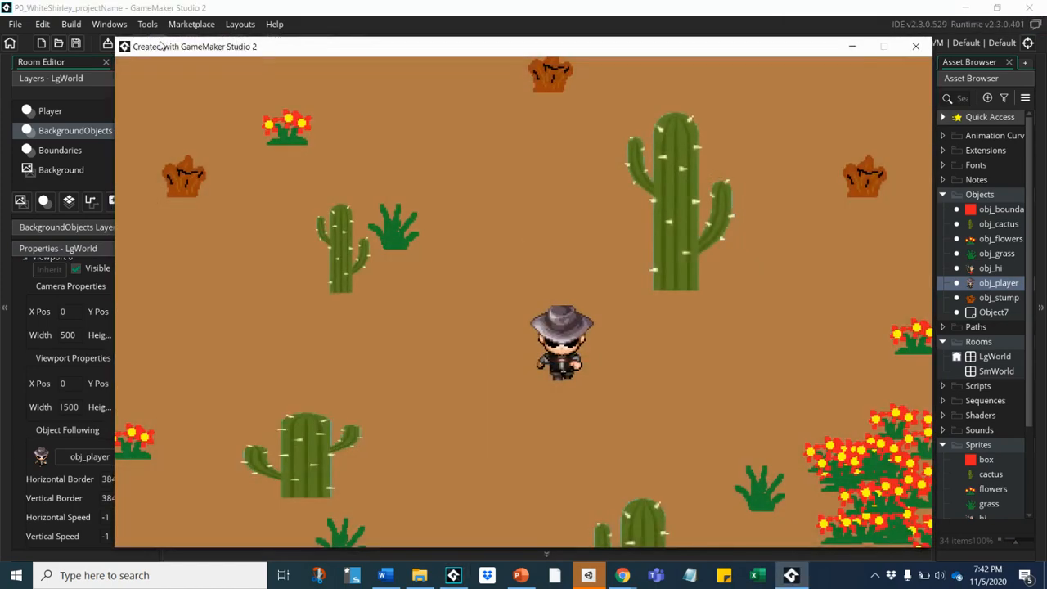
key("Down")
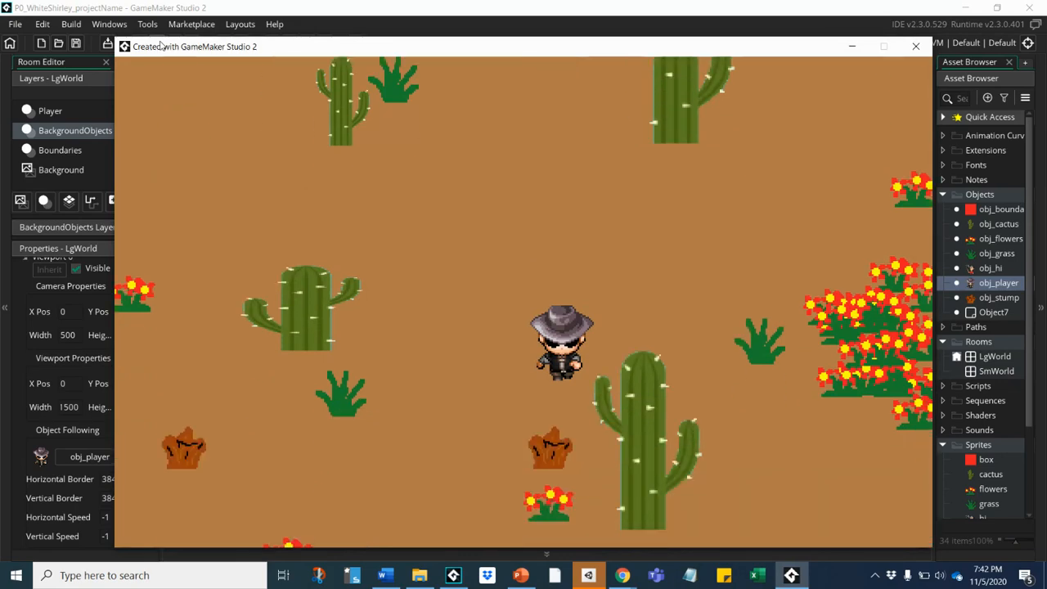
key("Down")
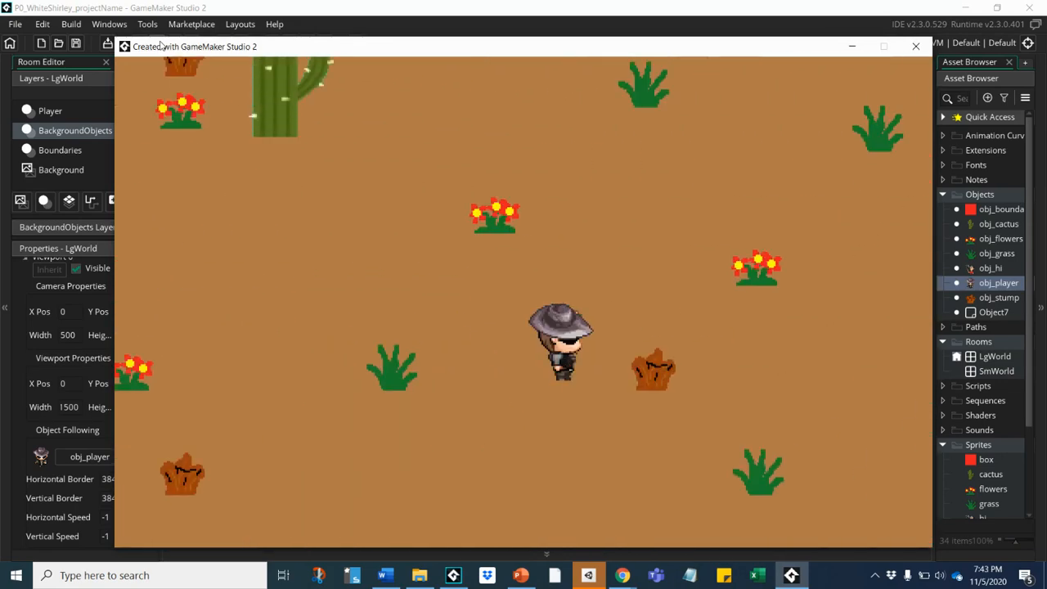
key("Down")
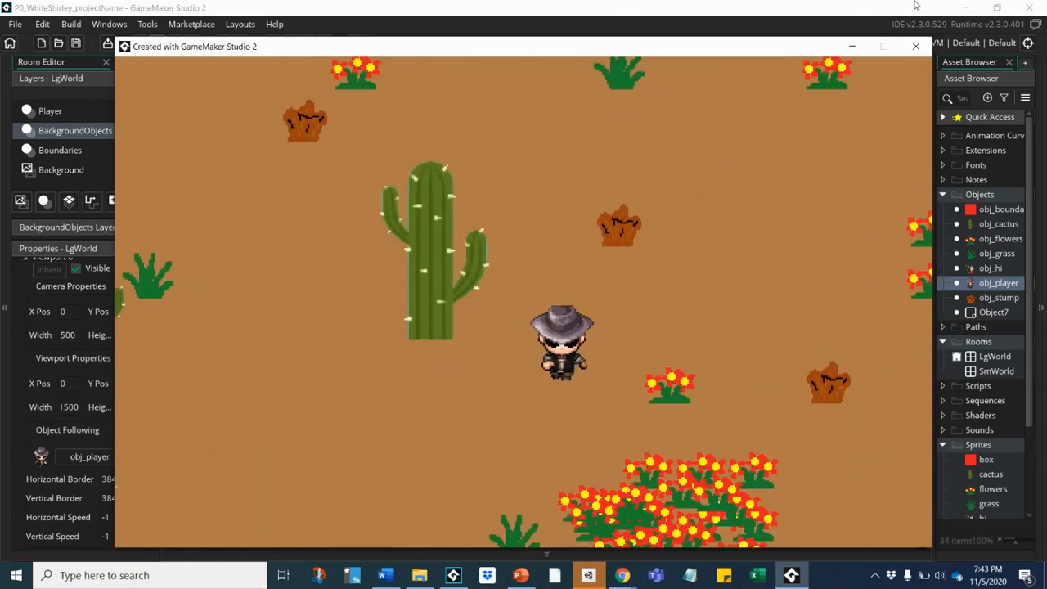
left_click(916, 46)
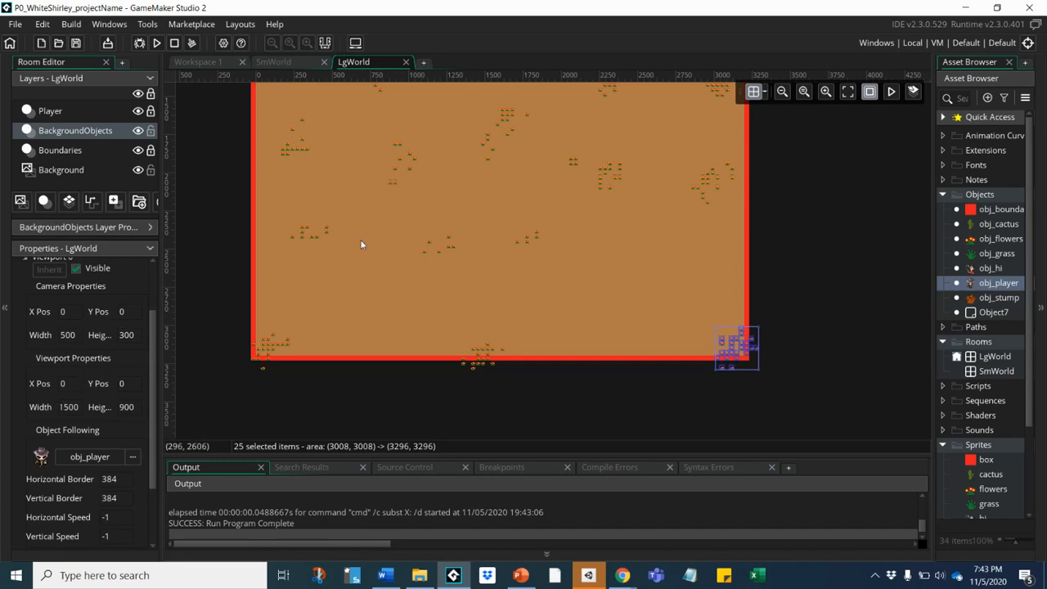
- Run the game again, walk the player around to check how the camera follows with the current border settings, and close the game window
double_click(109, 479)
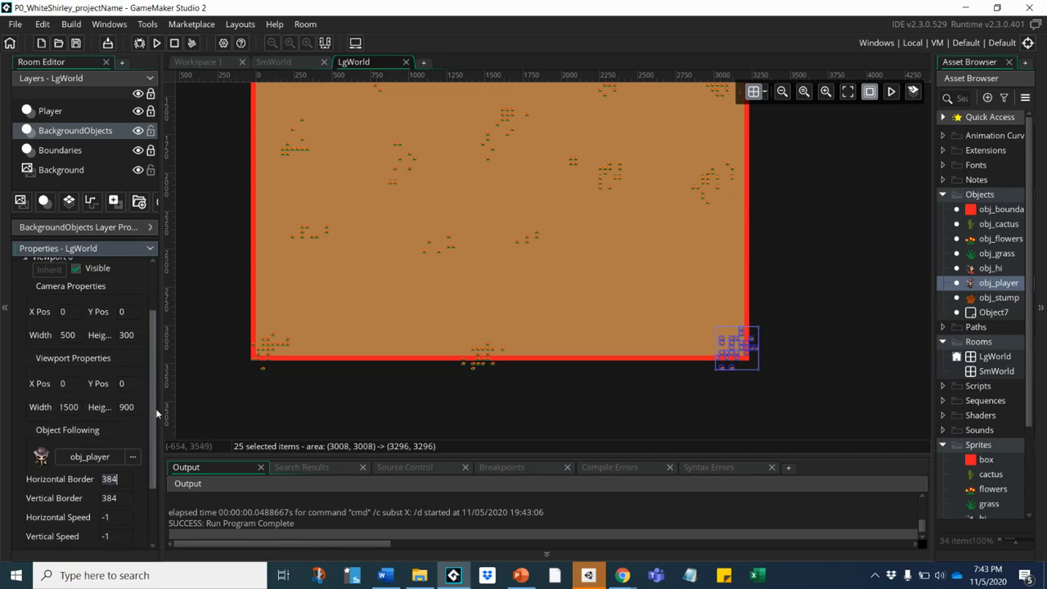
left_click(157, 43)
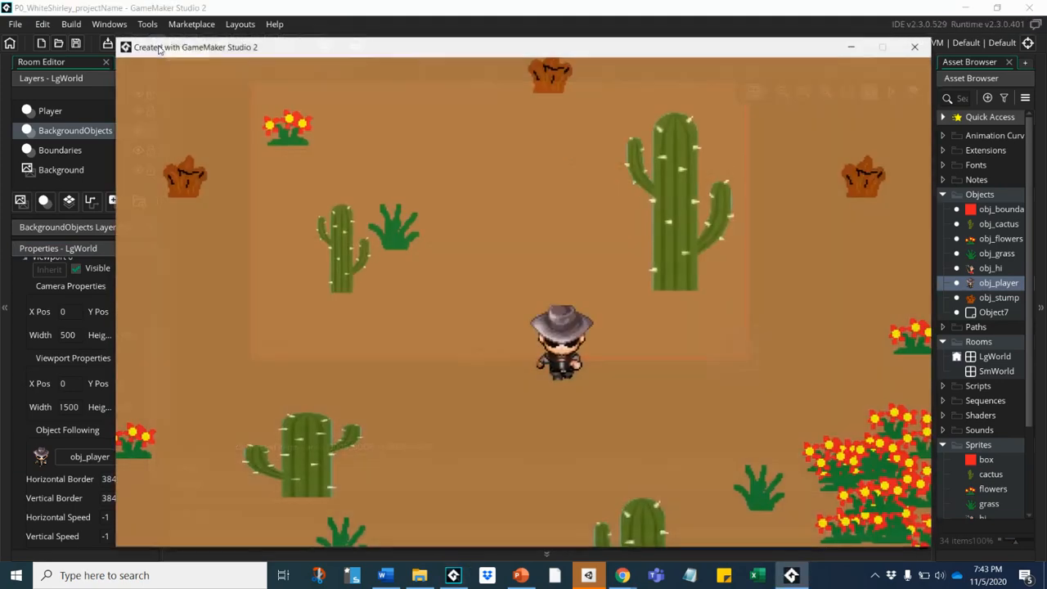
key("Left")
key("Down")
key("Right")
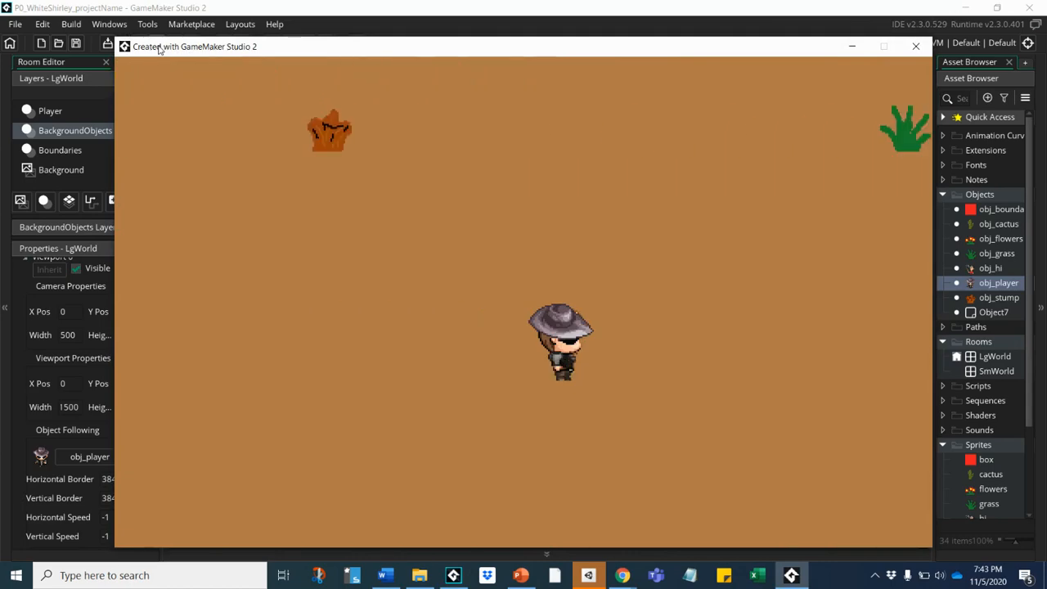
key("Down")
key("Right")
key("Left")
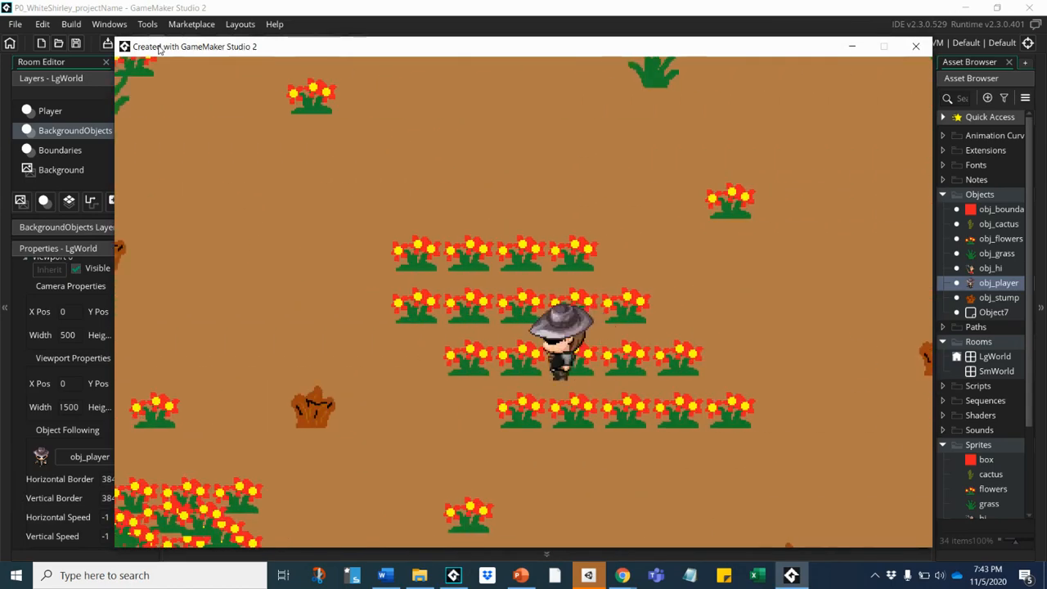
key("Up")
key("Left")
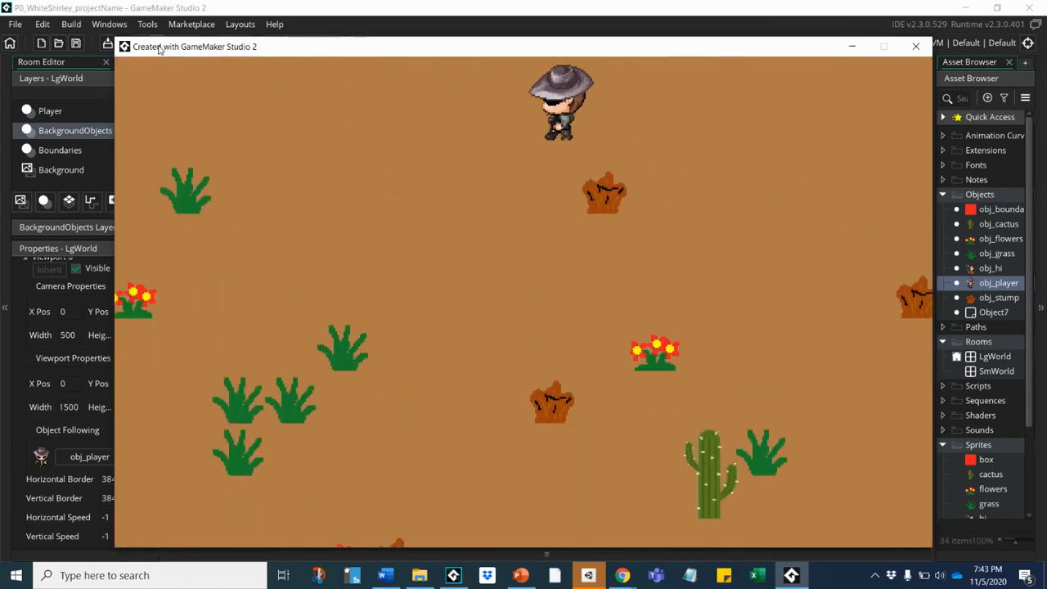
key("Down")
key("Left")
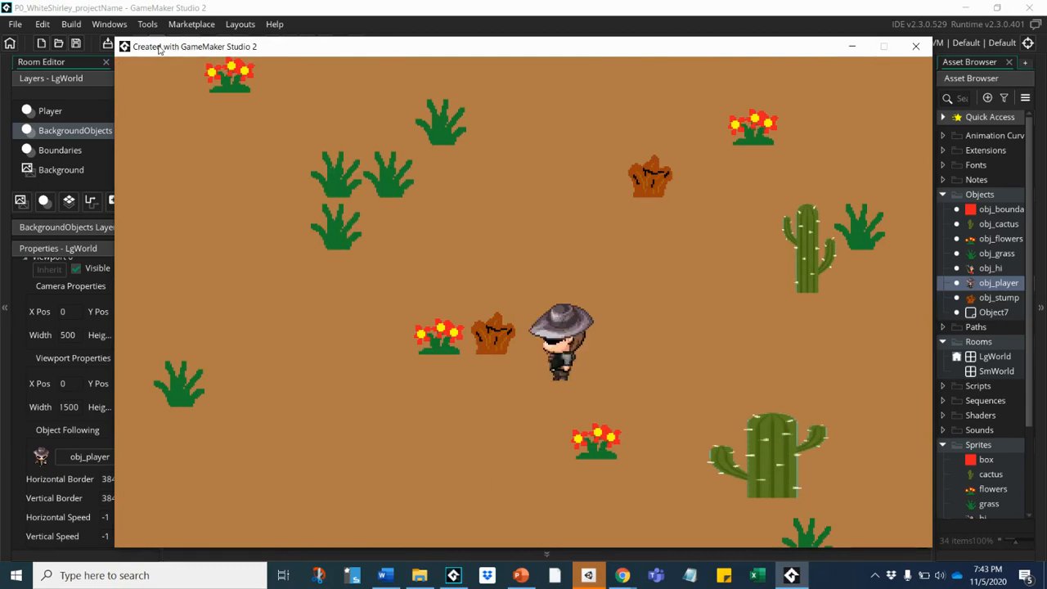
key("Down")
key("Right")
key("Left")
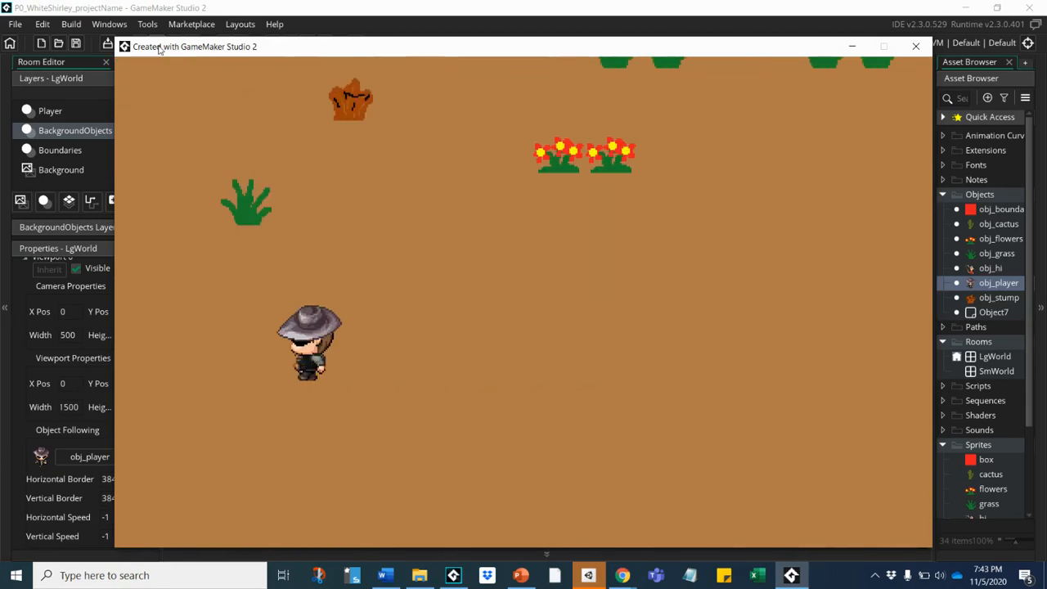
key("Right")
key("Right")
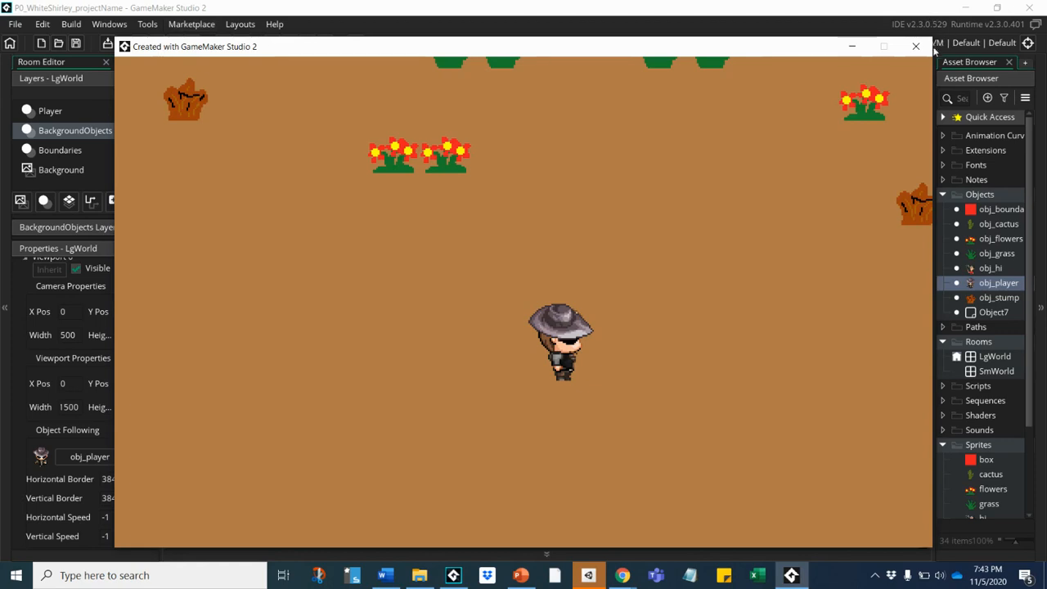
left_click(916, 46)
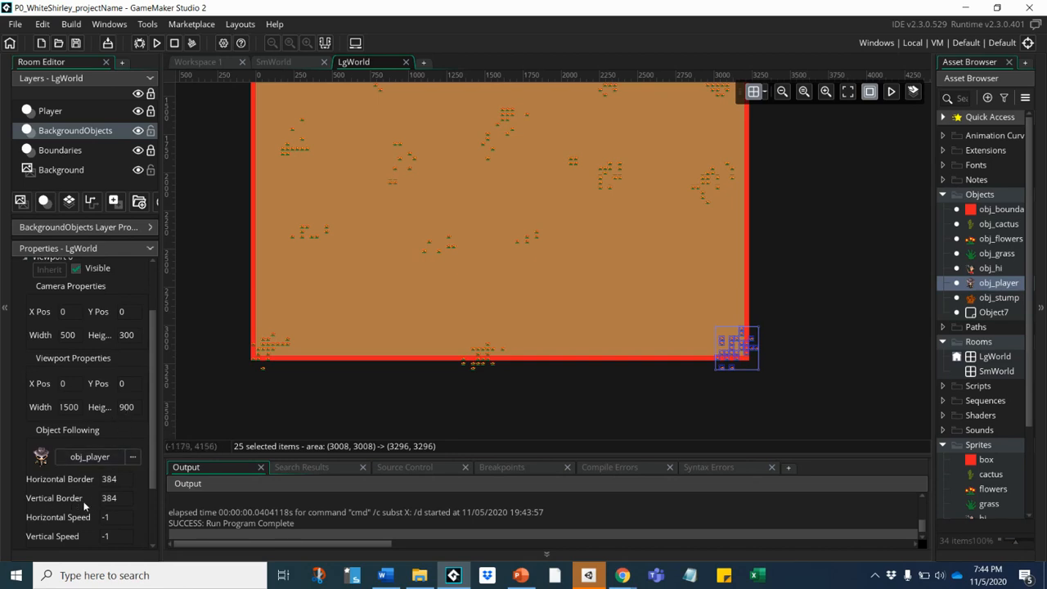
- Set the camera's object-following borders to 750 horizontal and 450 vertical for LgWorld, and run the game
left_click(108, 498)
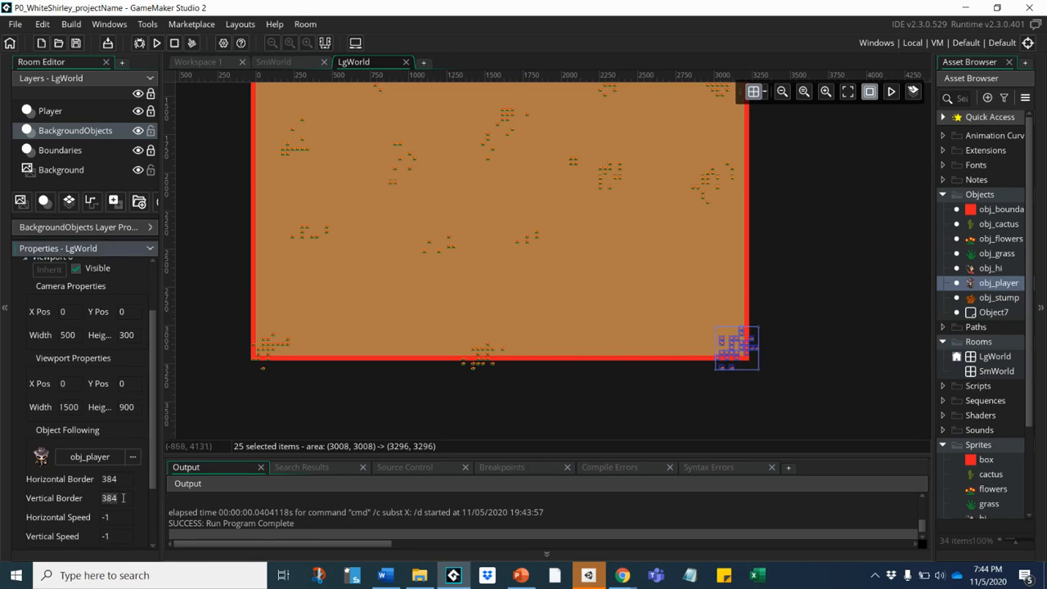
left_click_drag(112, 498, 98, 503)
double_click(107, 481)
type("76")
left_click(160, 42)
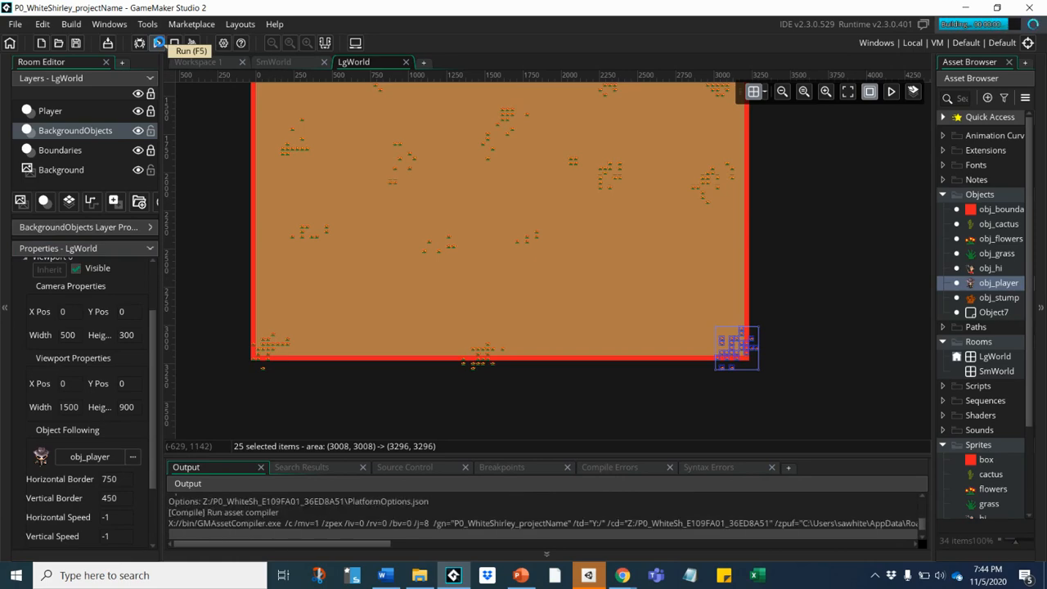
- Walk the player in all directions among the plants to check how the camera follows with the new borders
key("Left")
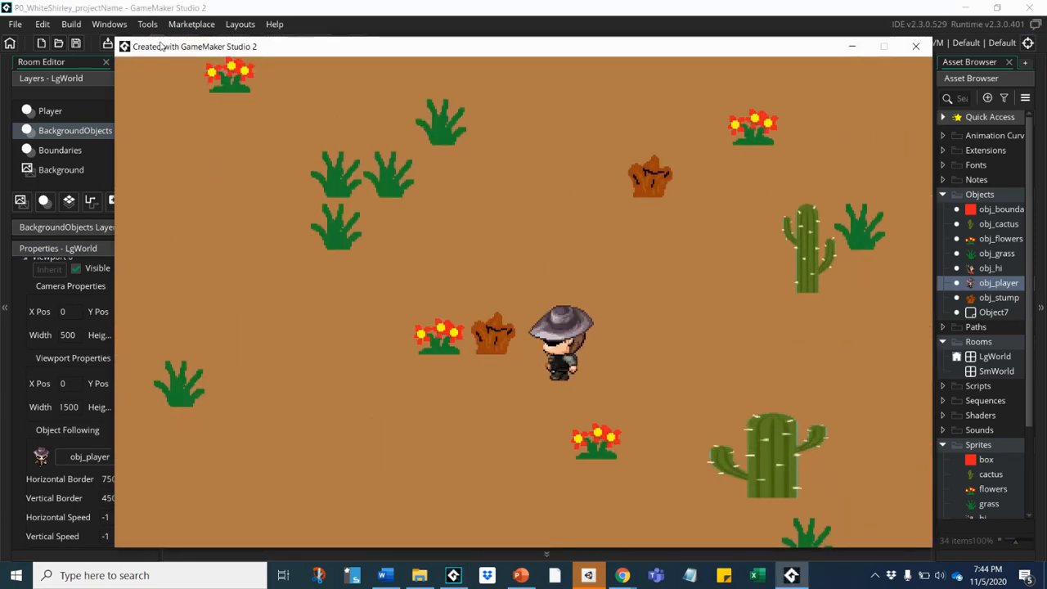
key("Right")
key("Up")
key("Up")
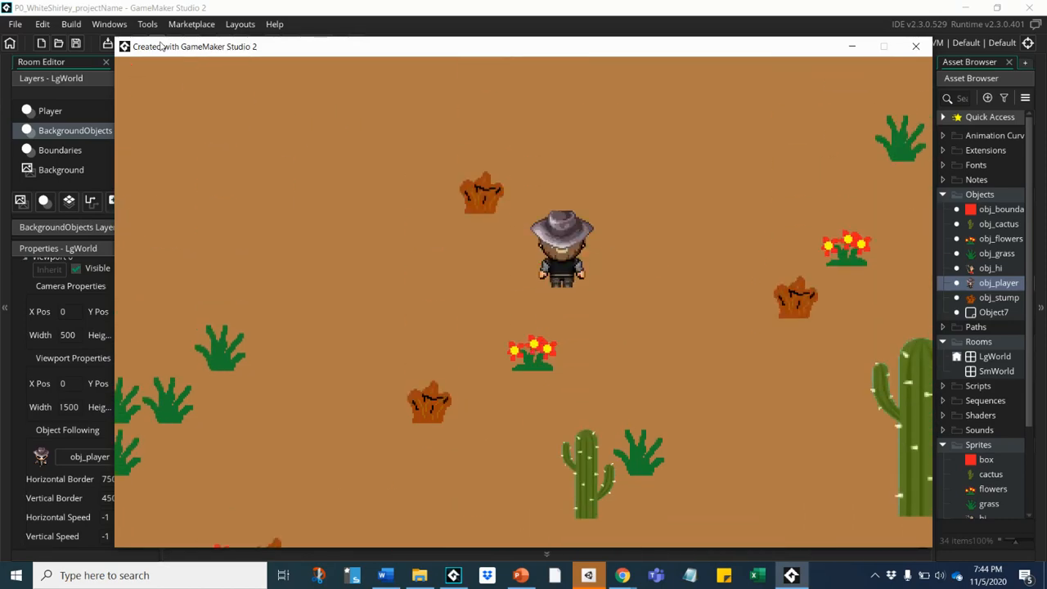
key("Down")
key("Left")
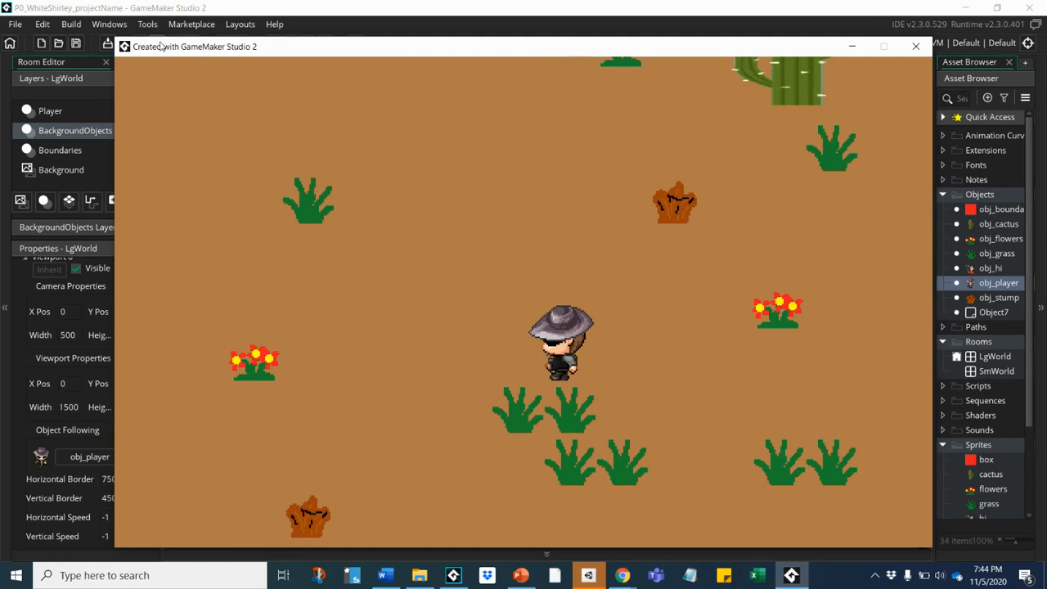
key("Left")
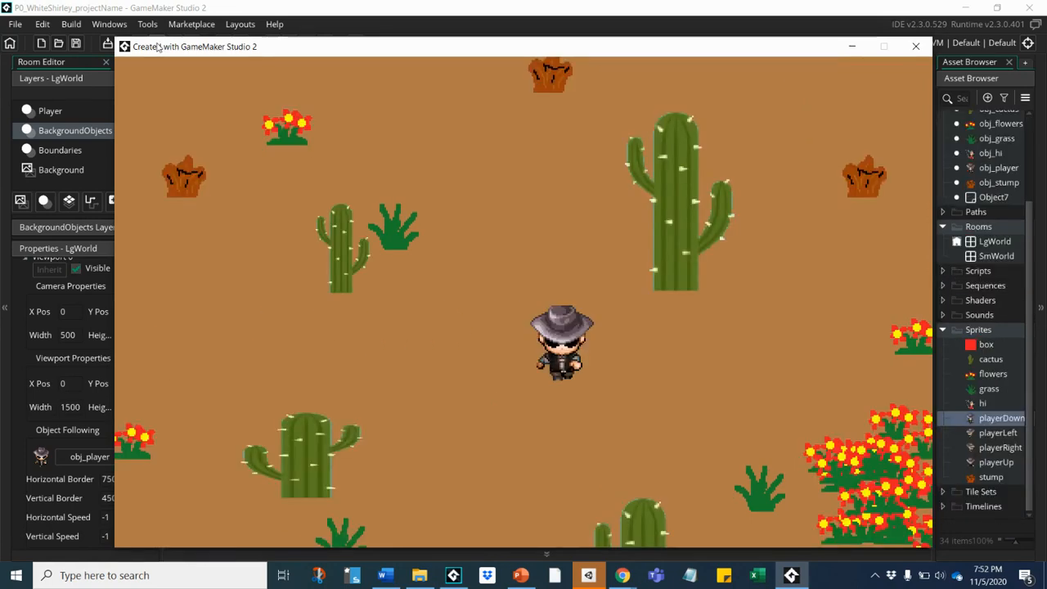
- Walk the player right, up to the room's upper edge and down to its lower edge to check the camera there
key("Right")
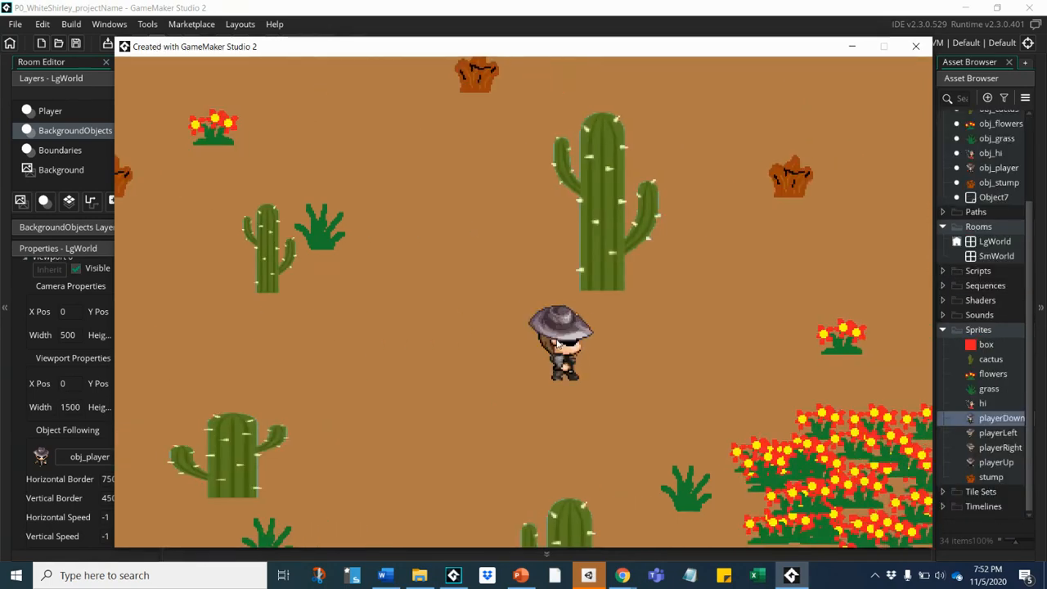
key("Up")
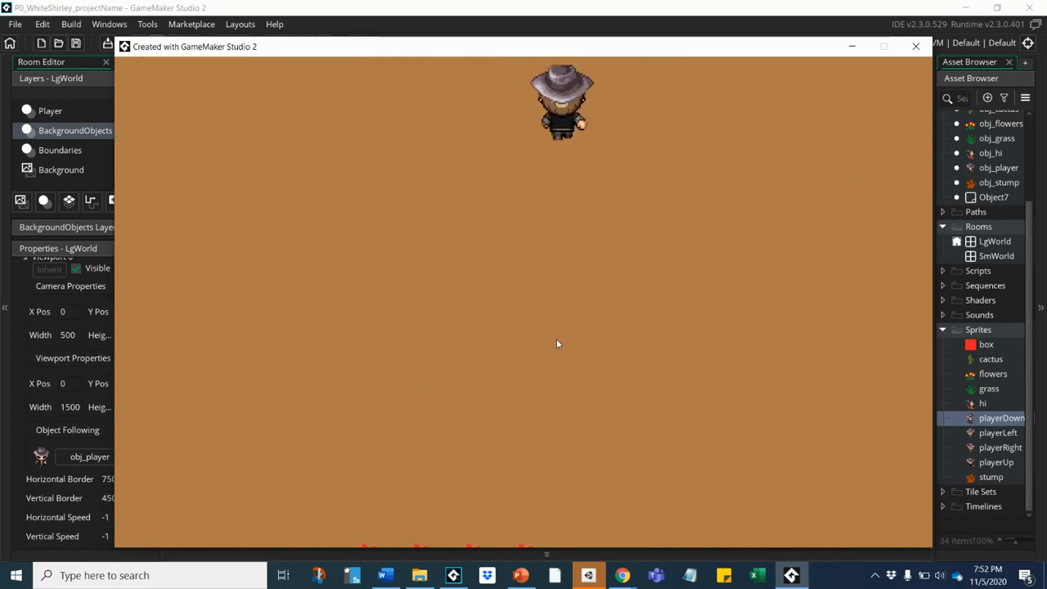
key("Down")
key("Down")
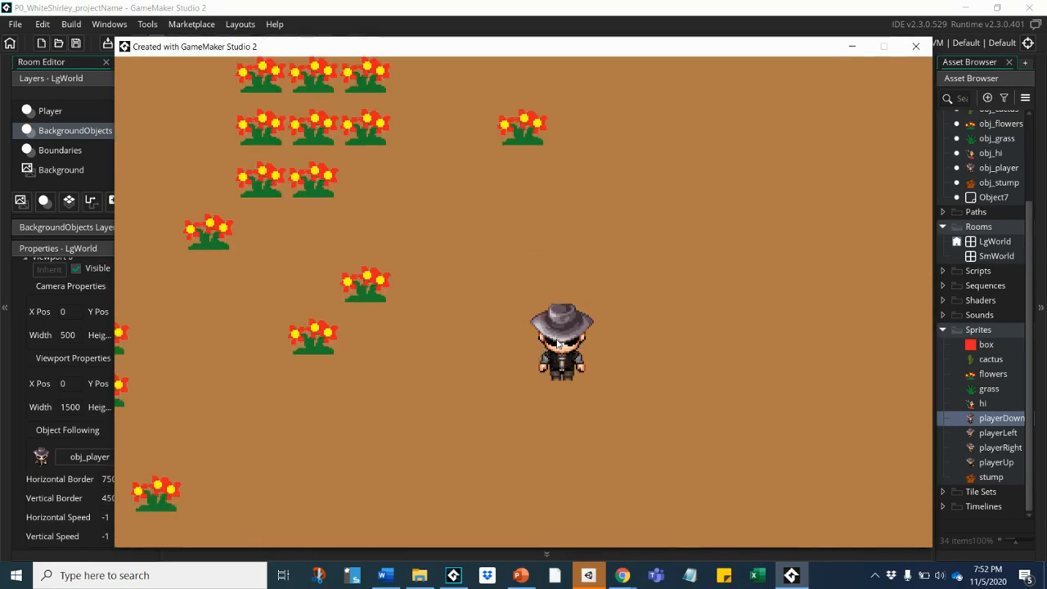
key("Down")
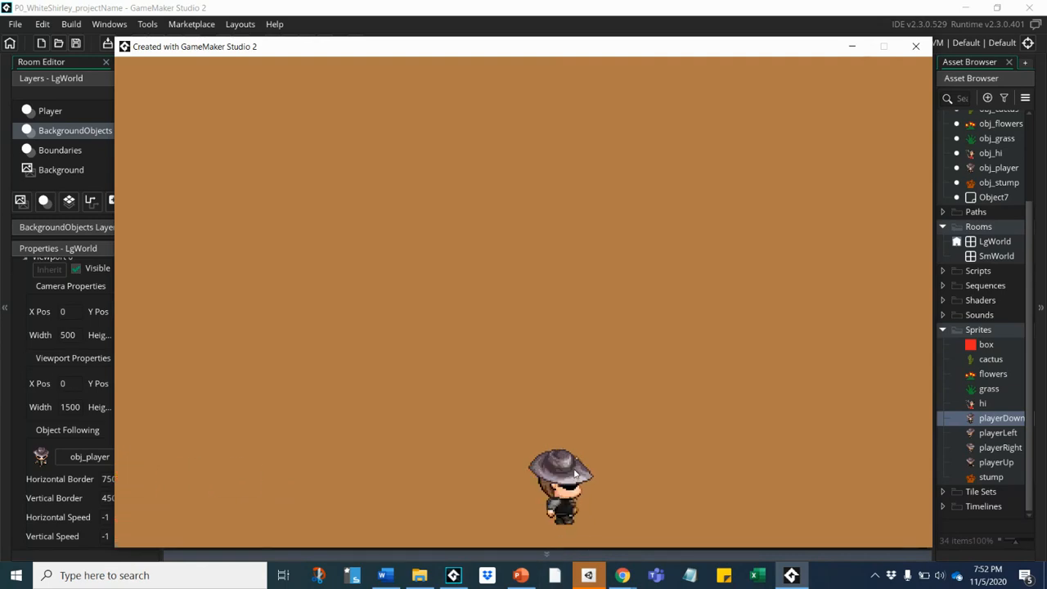
- Walk the player along the lower edge to the right and left walls and up the left side, and close the game window
key("Right")
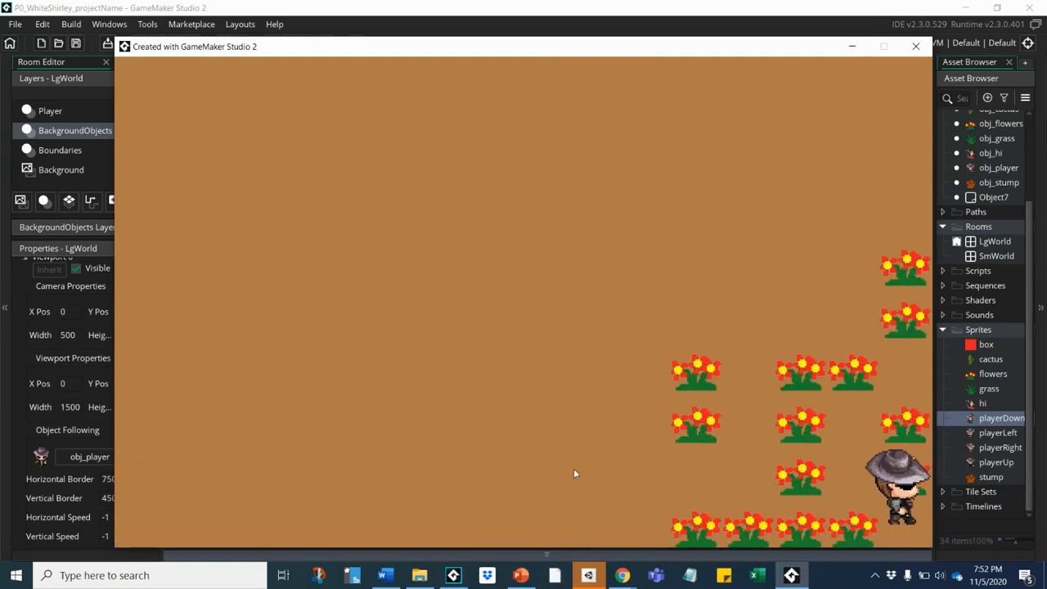
key("Left")
key("Left")
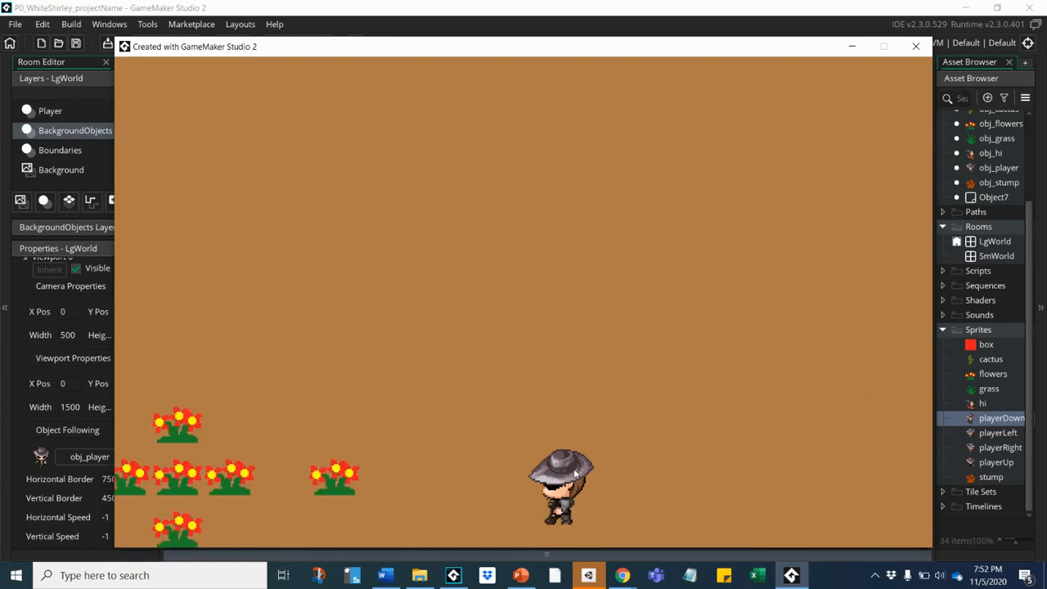
key("Left")
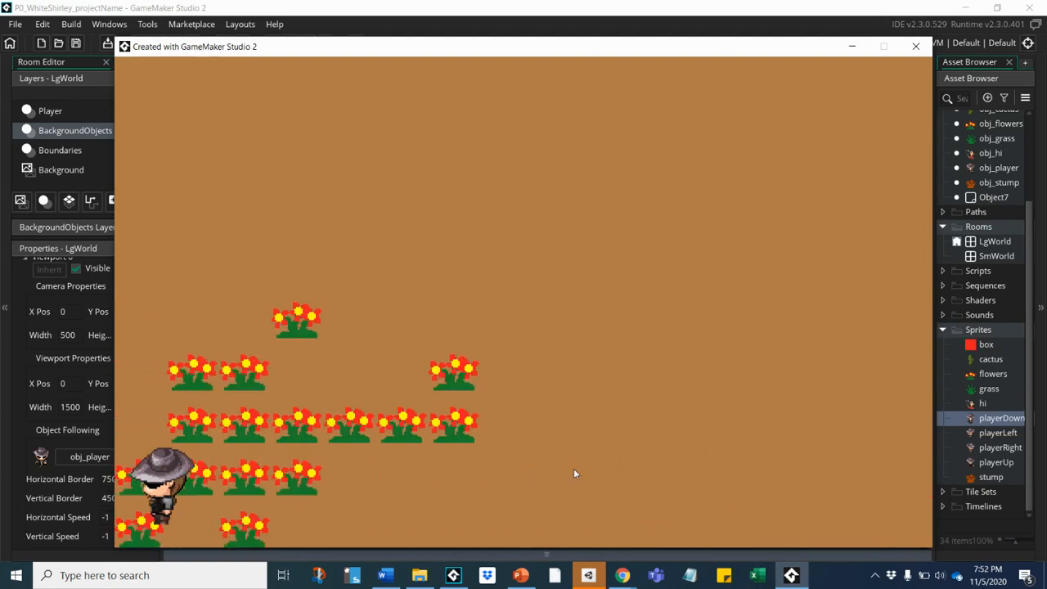
key("Up")
key("Left")
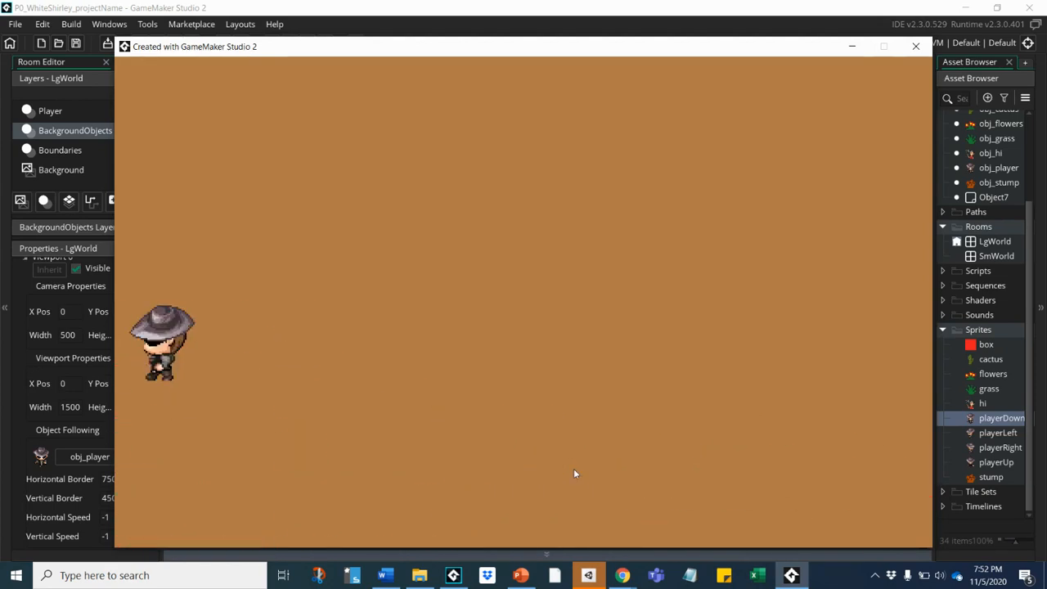
key("Up")
key("Up")
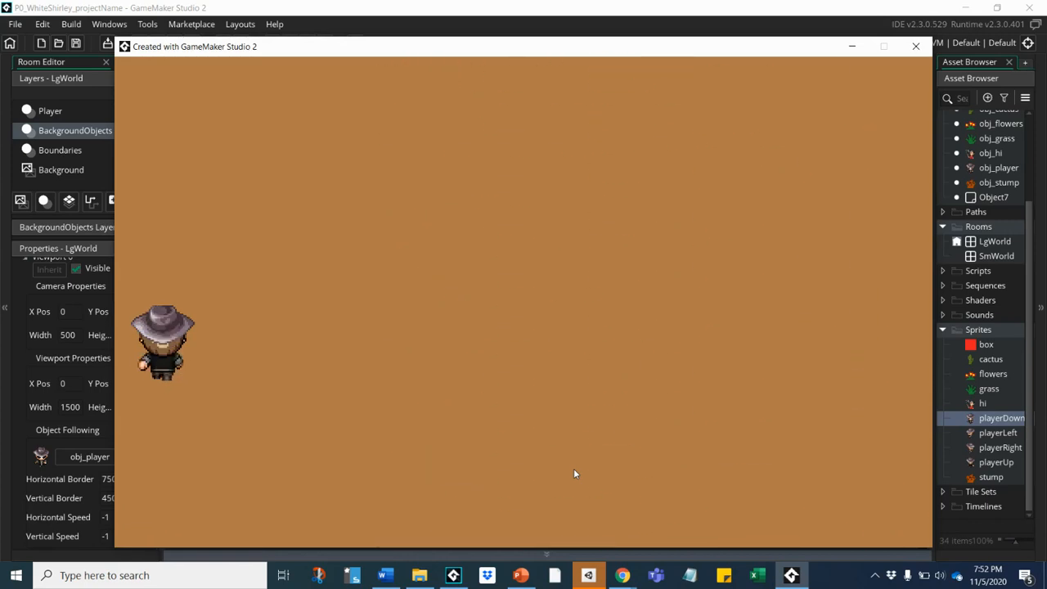
left_click(916, 47)
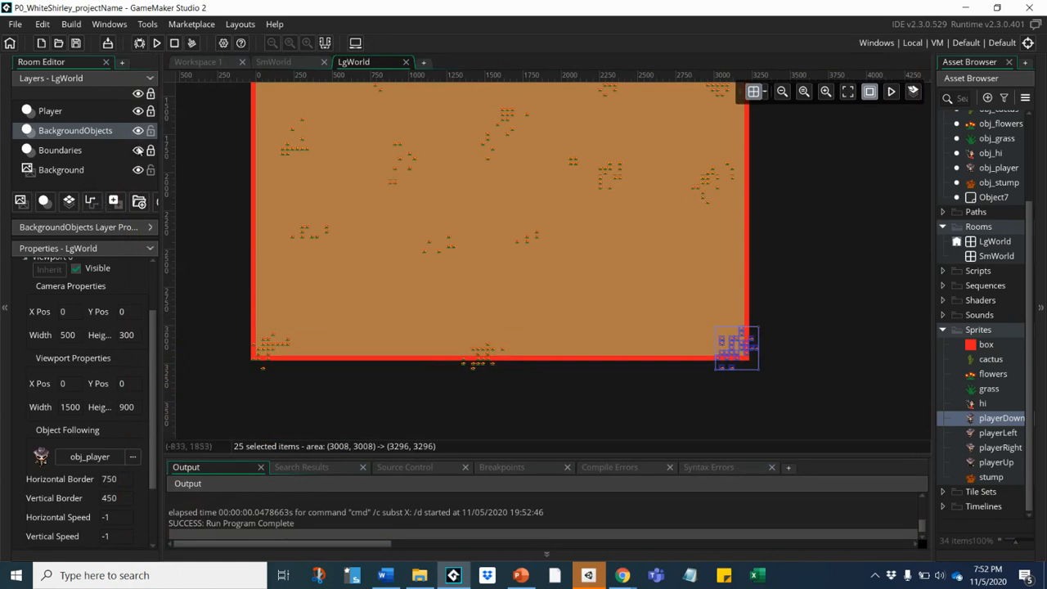
- Unlock and select the Boundaries layer, and select the room's left wall to check its position
left_click(184, 219)
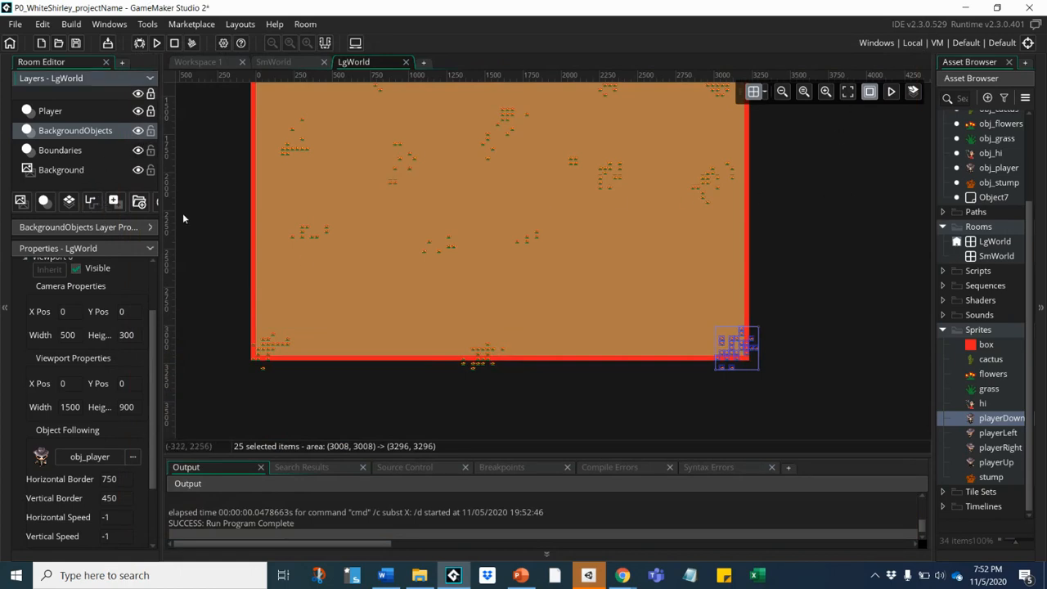
left_click(102, 153)
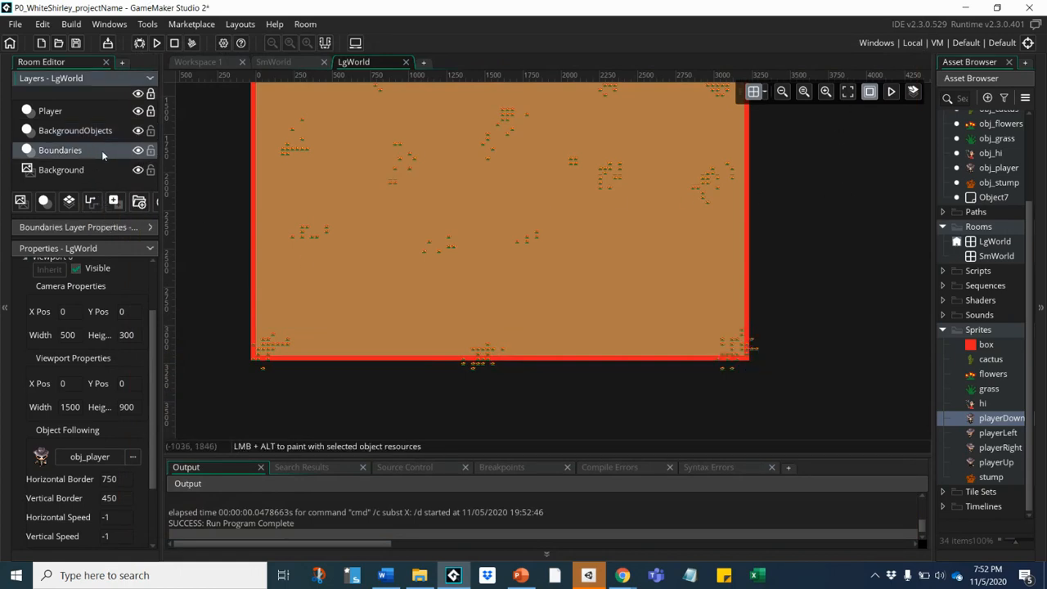
left_click(251, 246)
left_click_drag(251, 246, 252, 246)
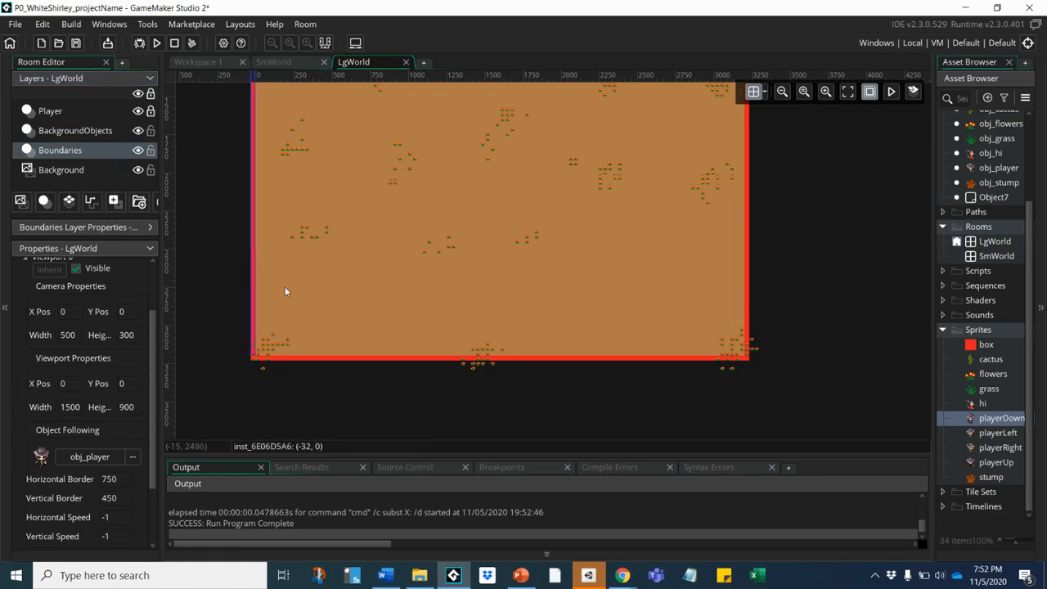
- Select the room's bottom wall, undo its accidental move, and select the right wall to check its position
left_click(324, 360)
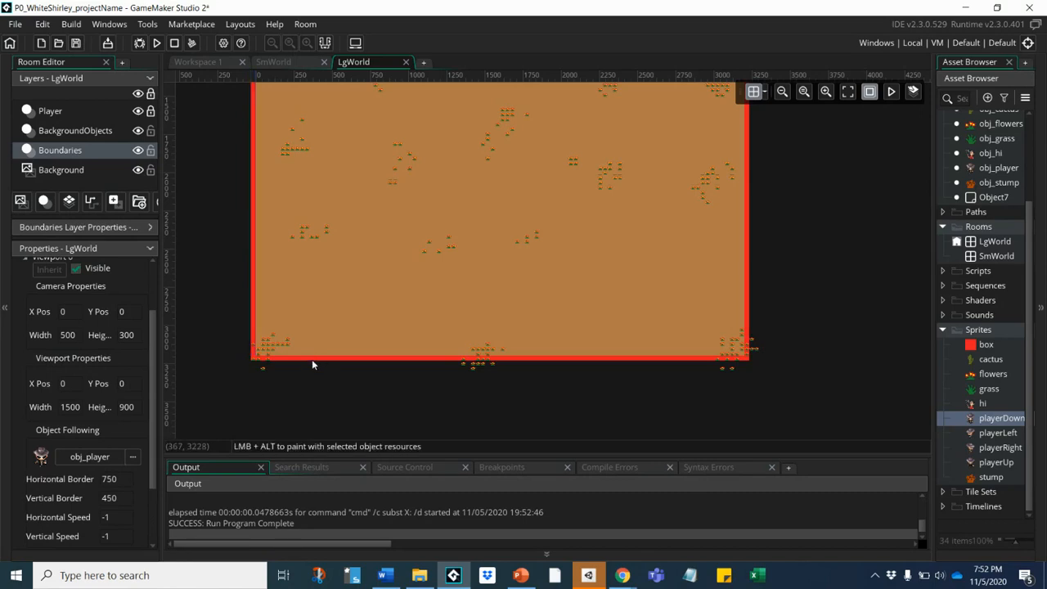
left_click(315, 359)
left_click_drag(316, 363, 312, 359)
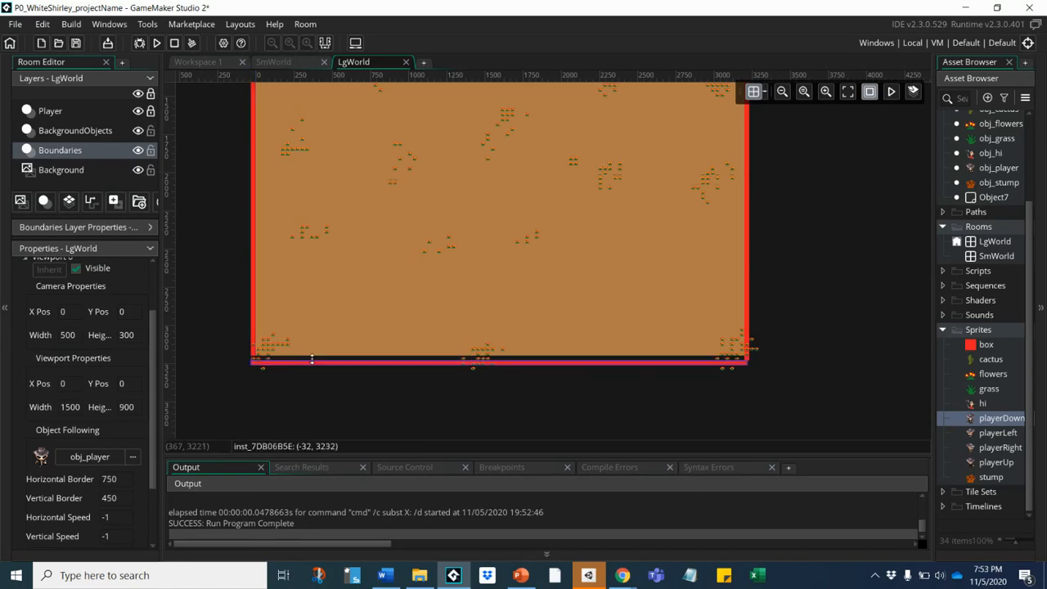
key("ctrl+z")
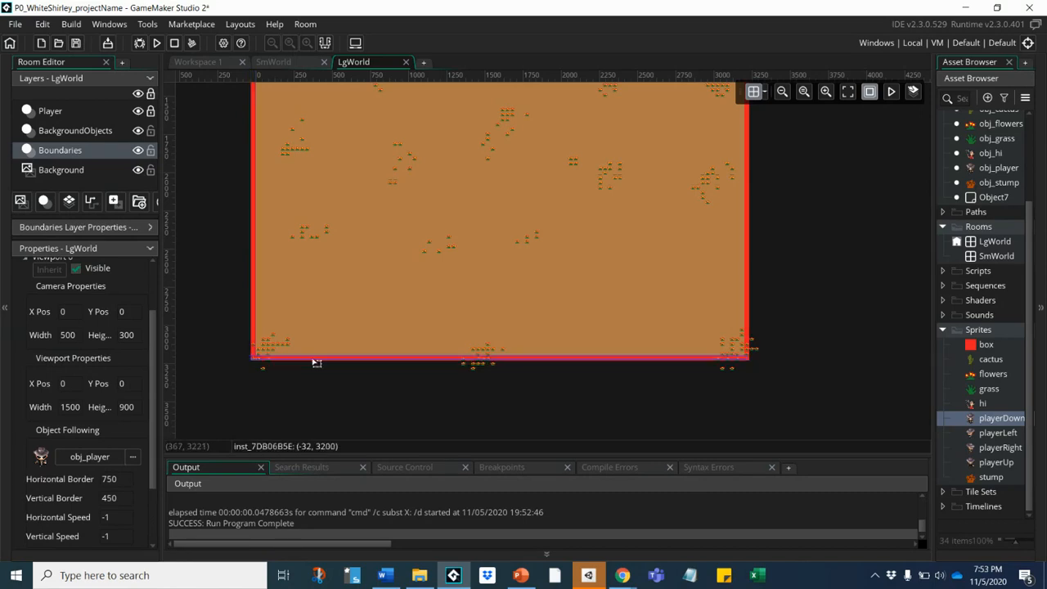
left_click(748, 306)
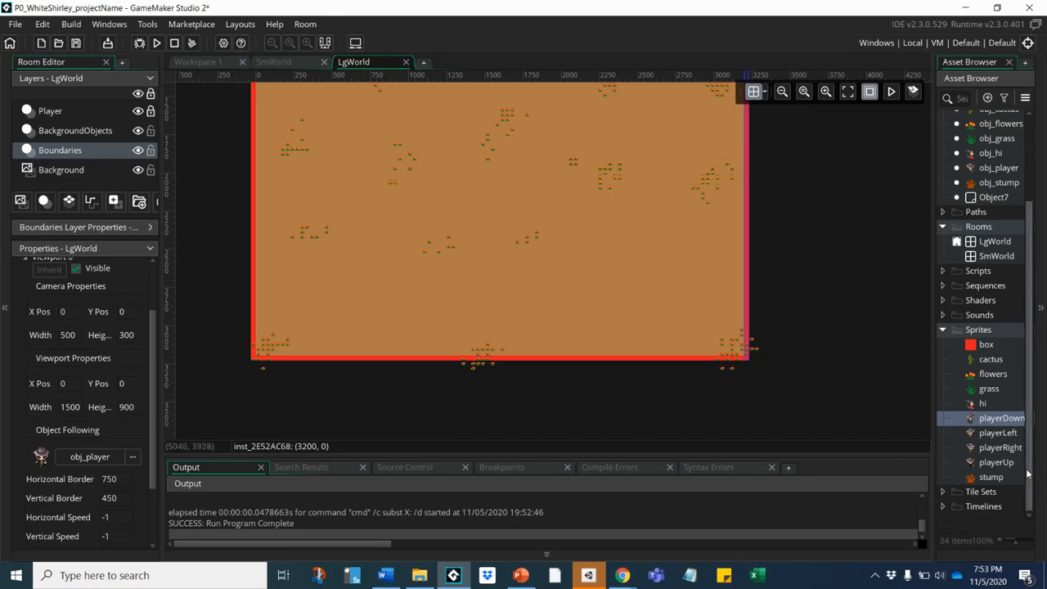
- Examine the collision masks of the playerDown and box sprites, and close the sprite editor
double_click(989, 418)
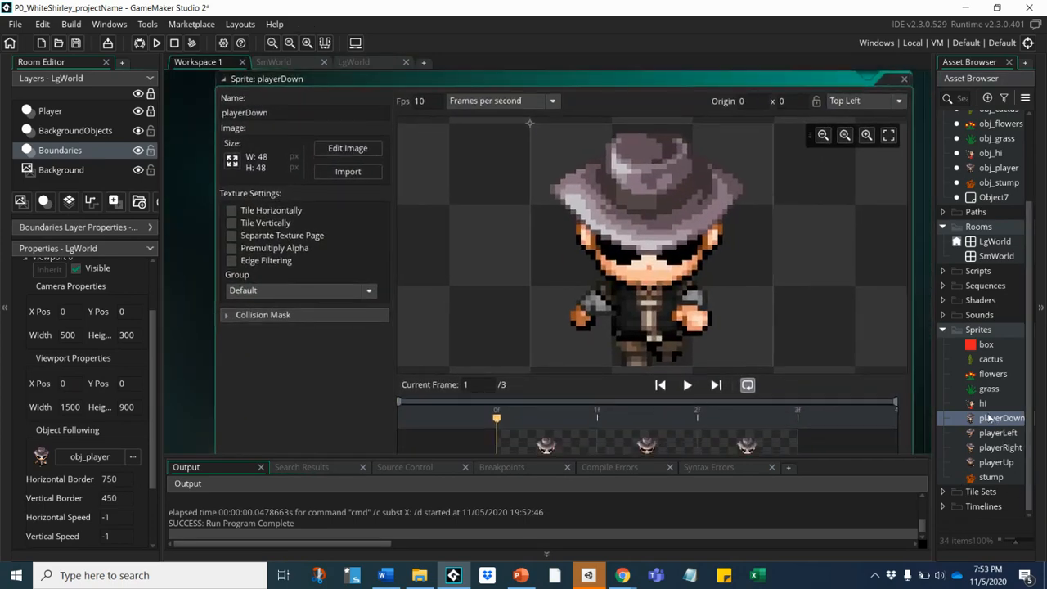
left_click(226, 316)
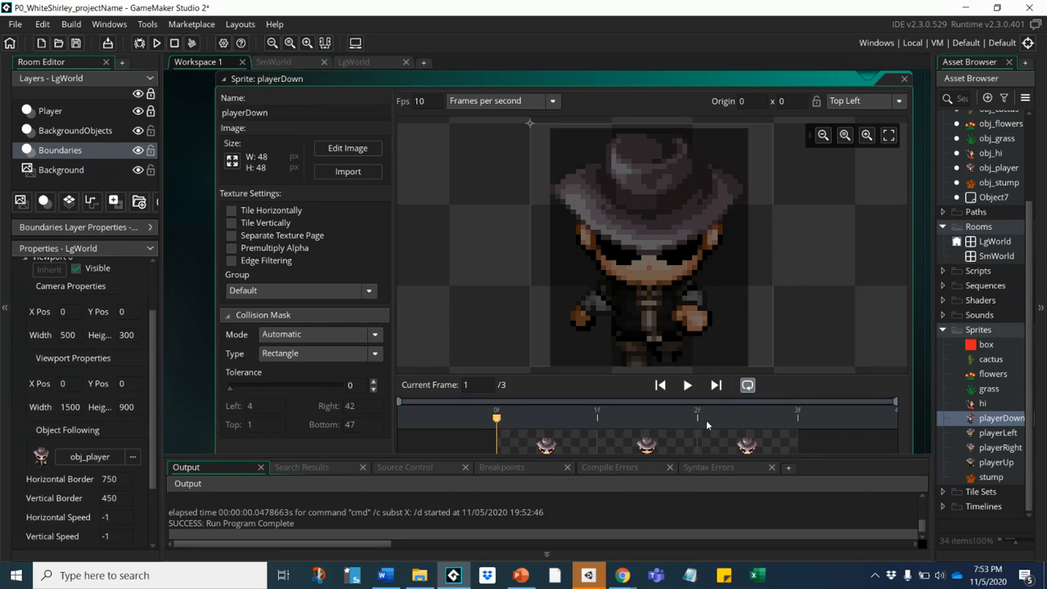
middle_click_drag(809, 291, 796, 230)
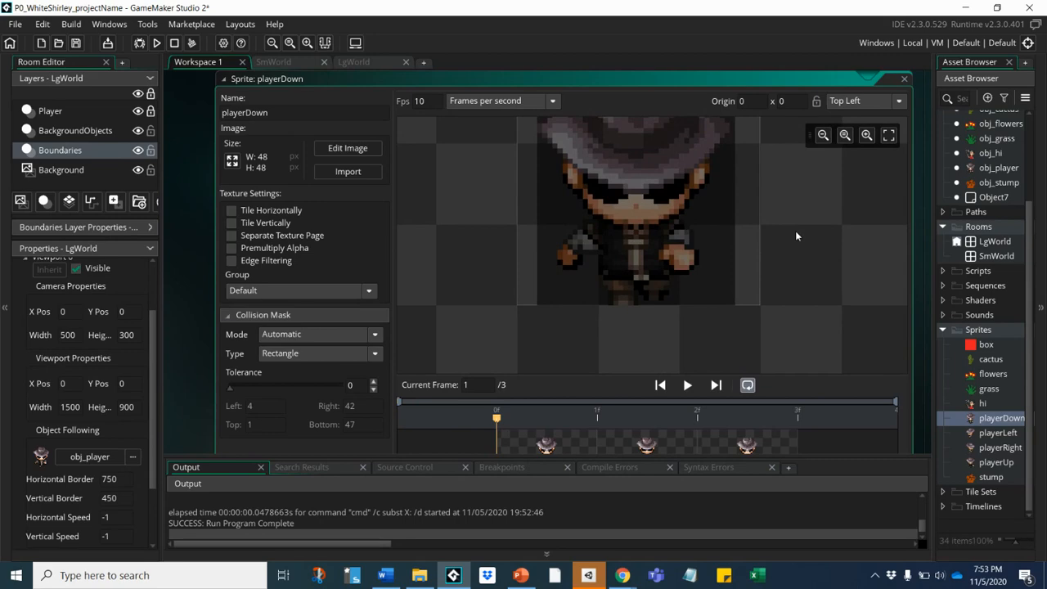
double_click(992, 347)
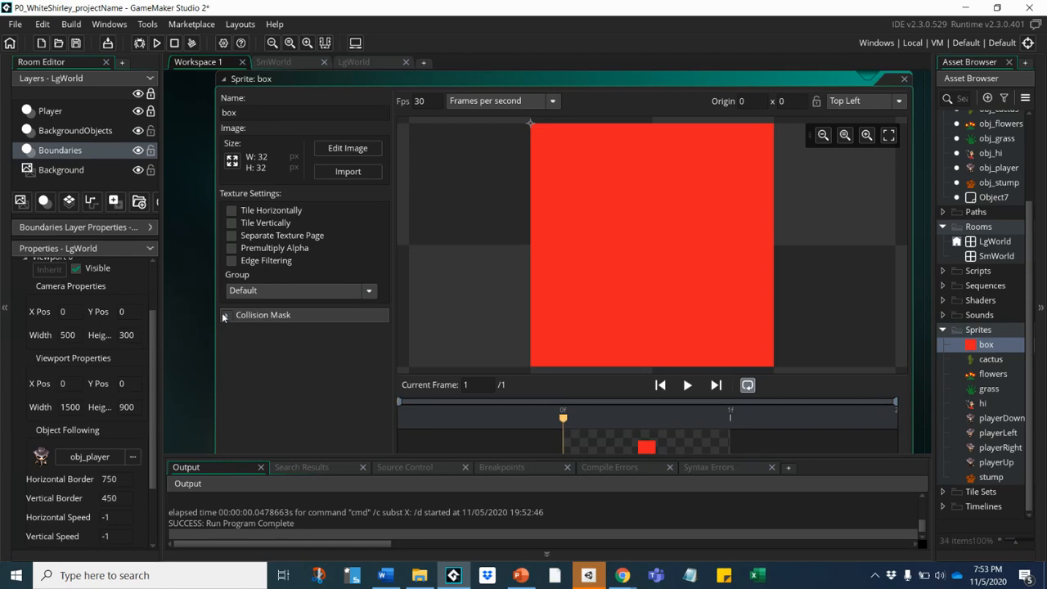
left_click(223, 316)
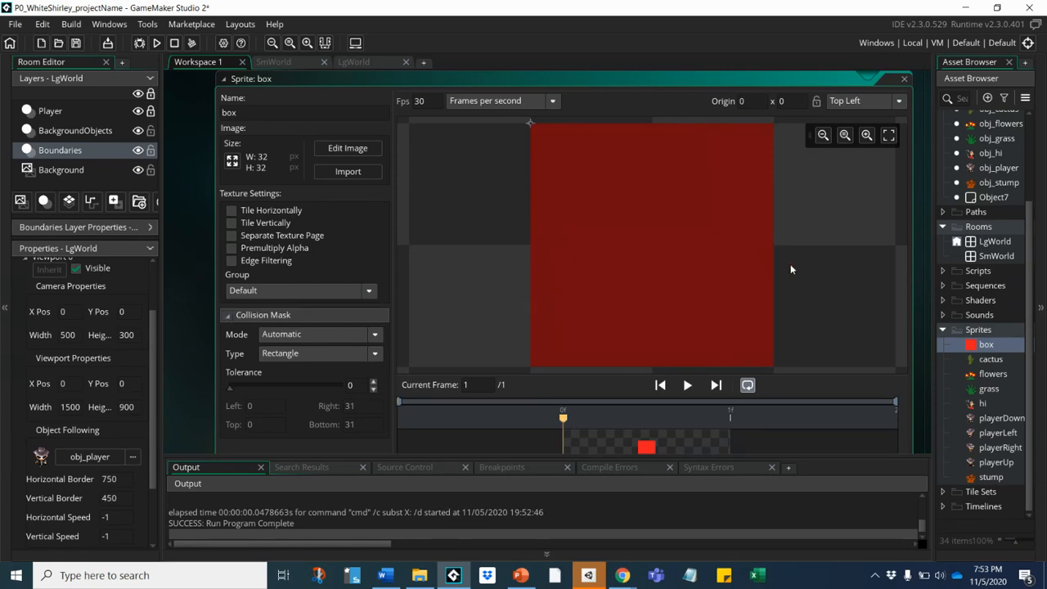
left_click(905, 79)
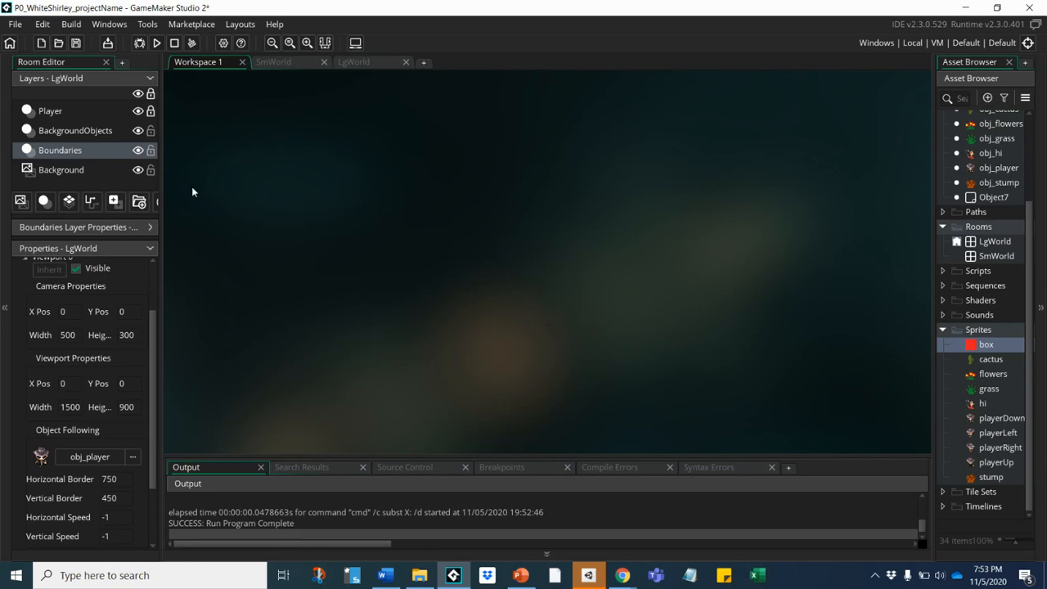
- Test-run the game briefly and close it, and set LgWorld's camera size to 1500 wide by 900 high
left_click(155, 45)
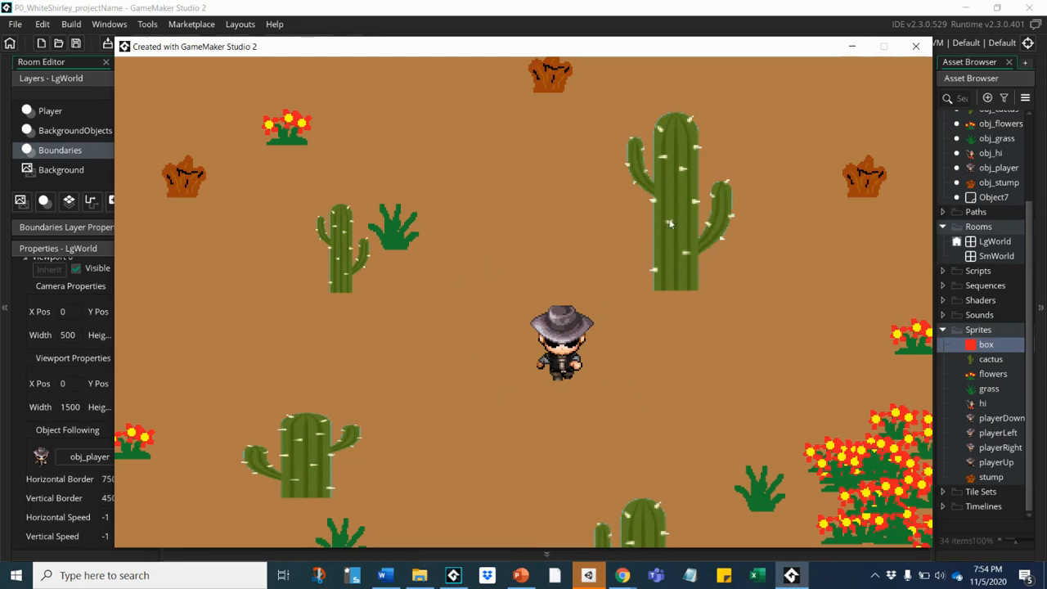
left_click(918, 50)
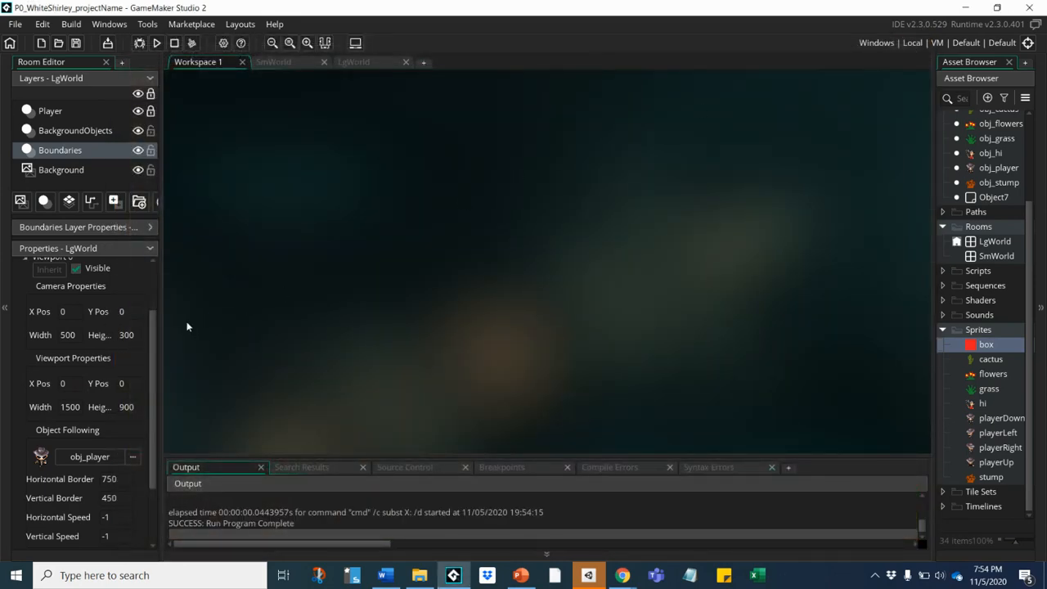
left_click(61, 335)
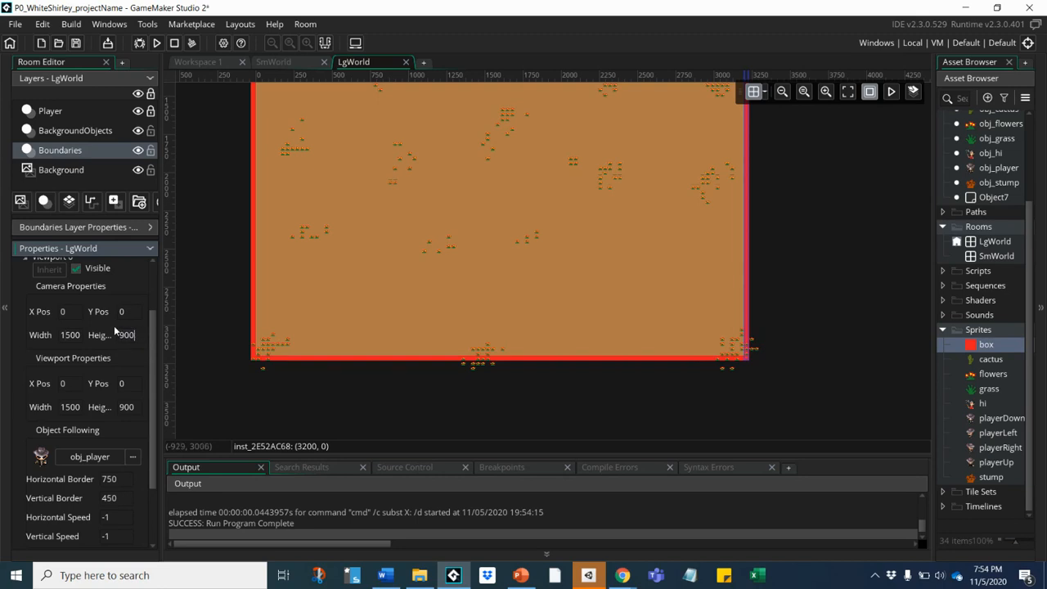
- Test-run the game, walk the player to the room's left and bottom edges to check the boundaries, and close the game window
left_click(158, 44)
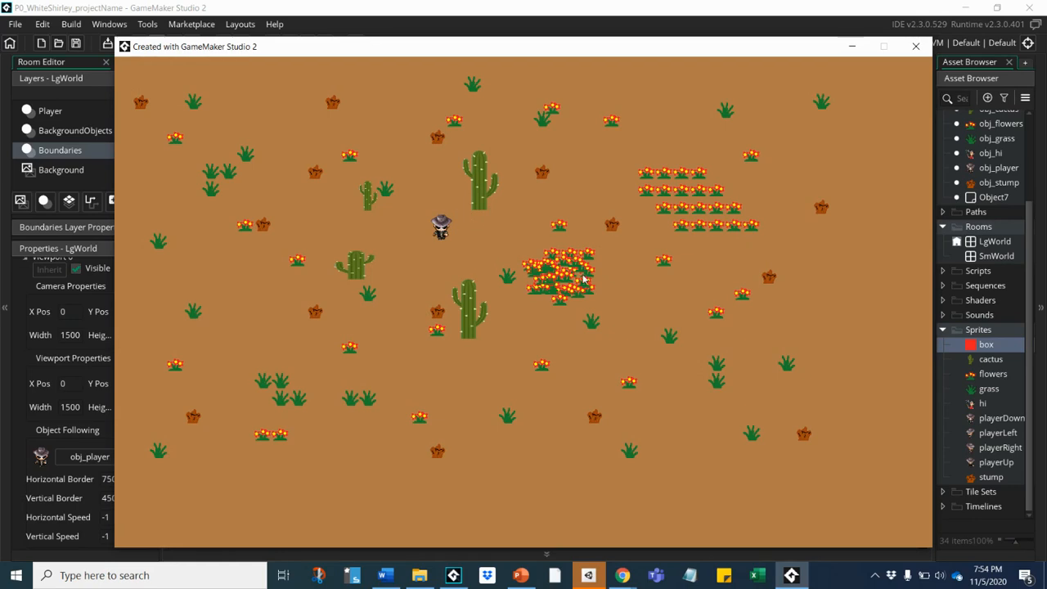
key("Left")
key("Down")
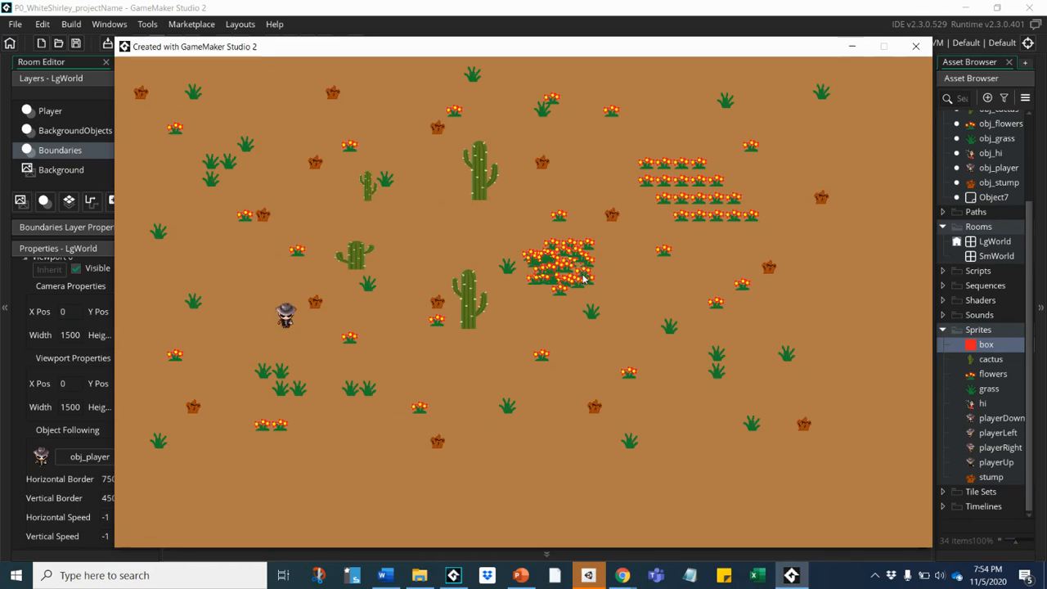
key("Down")
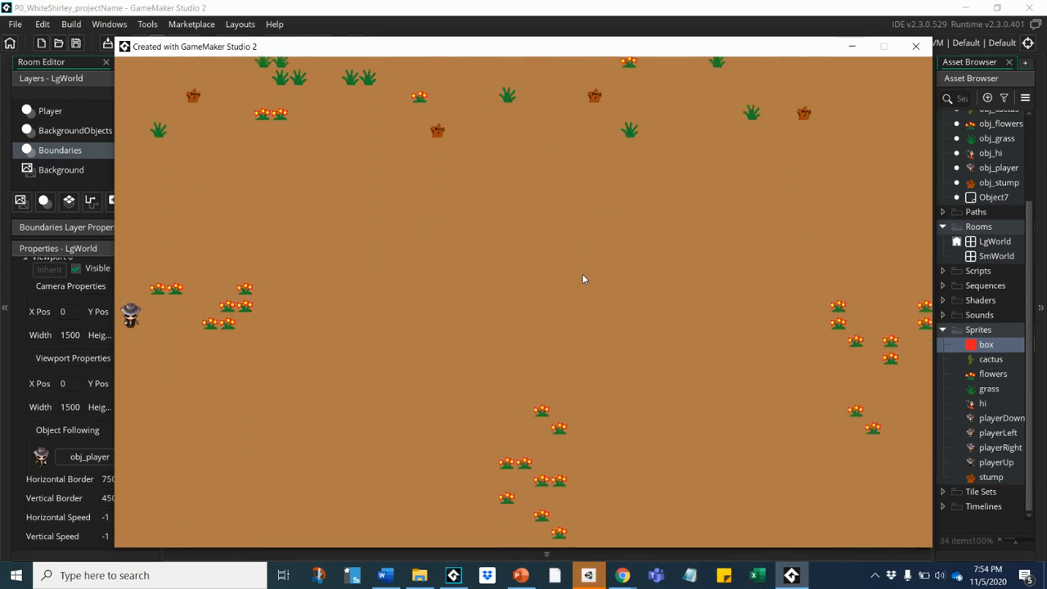
key("Down")
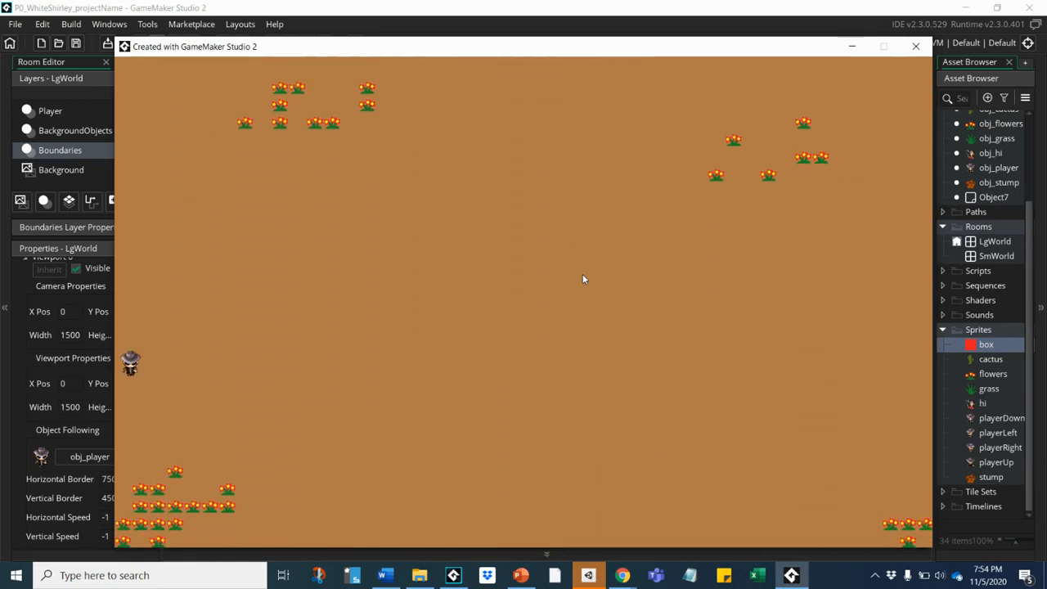
key("Right")
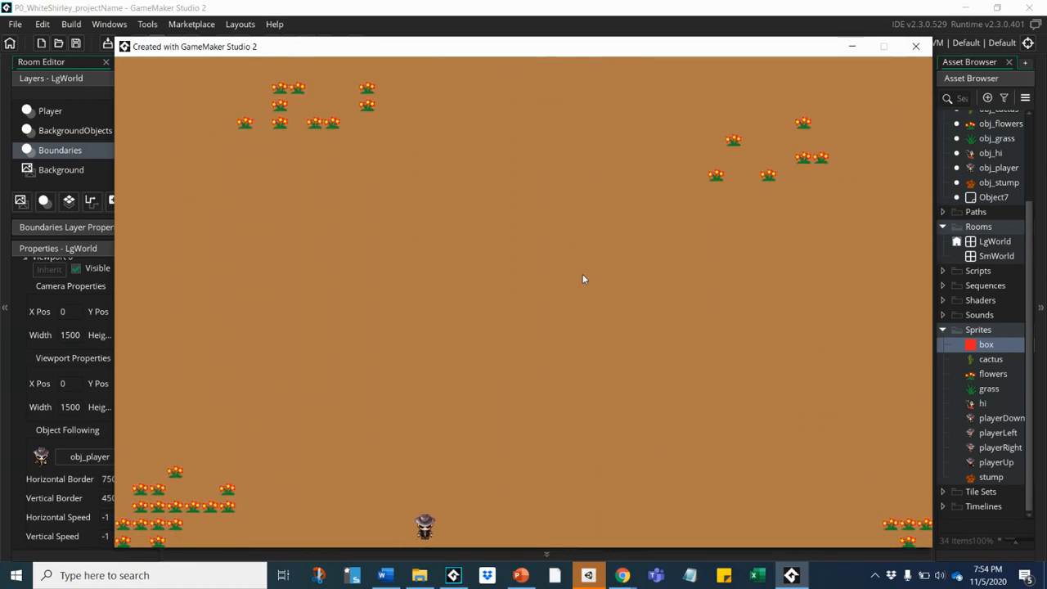
key("Right")
key("Up")
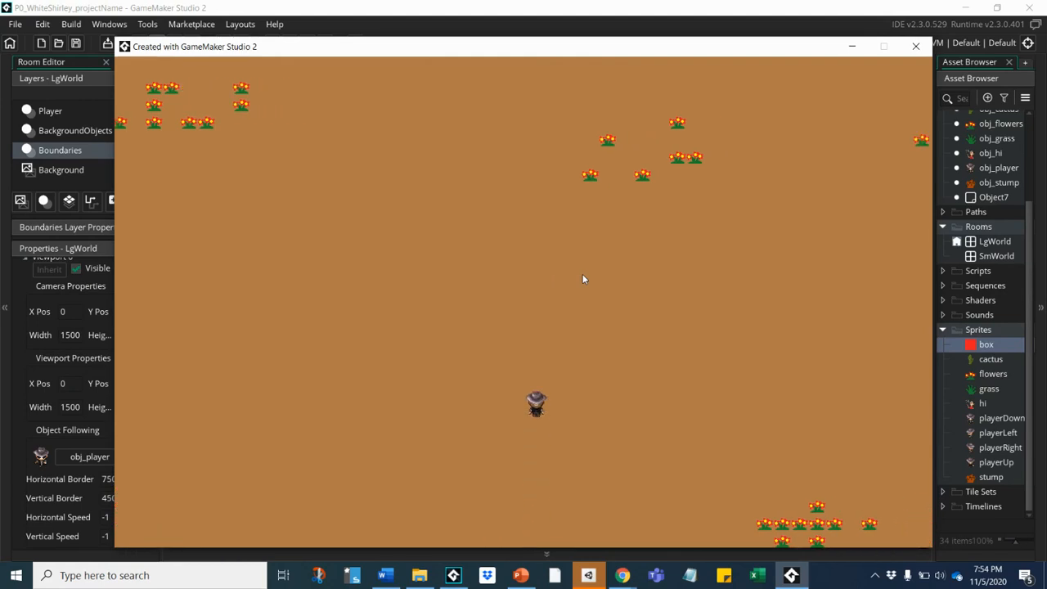
key("Down")
key("Down")
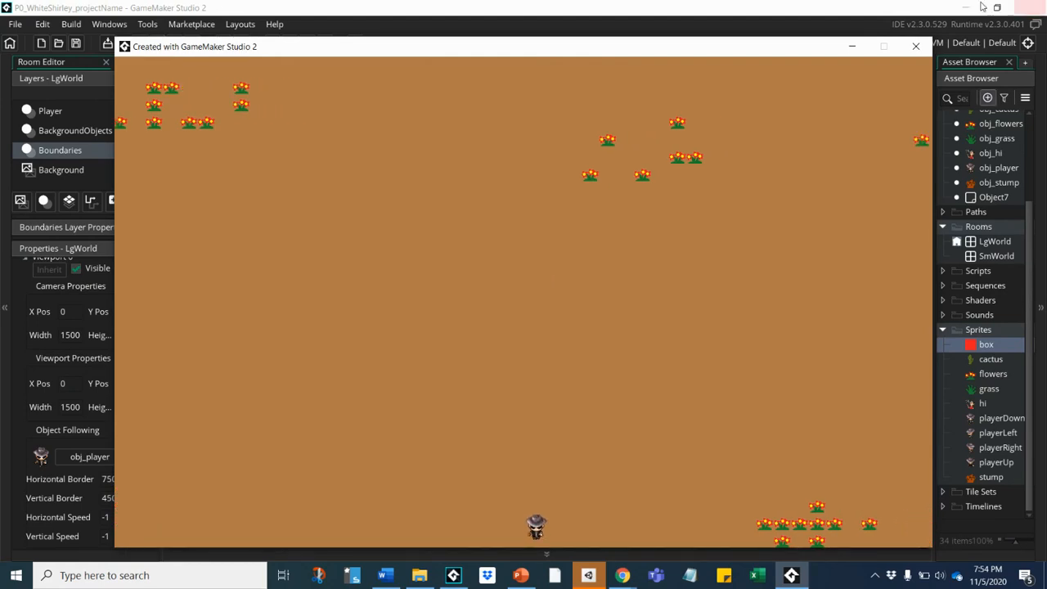
left_click(917, 48)
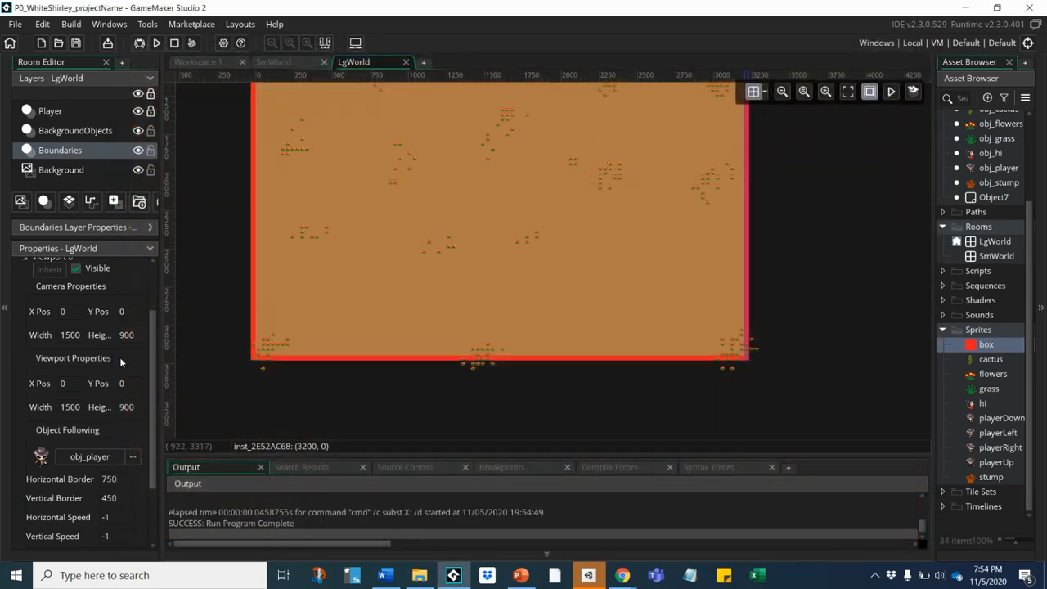
- Set LgWorld's camera size to 500 wide by 300 high and bring the whole room with its camera frame into view
left_click(68, 335)
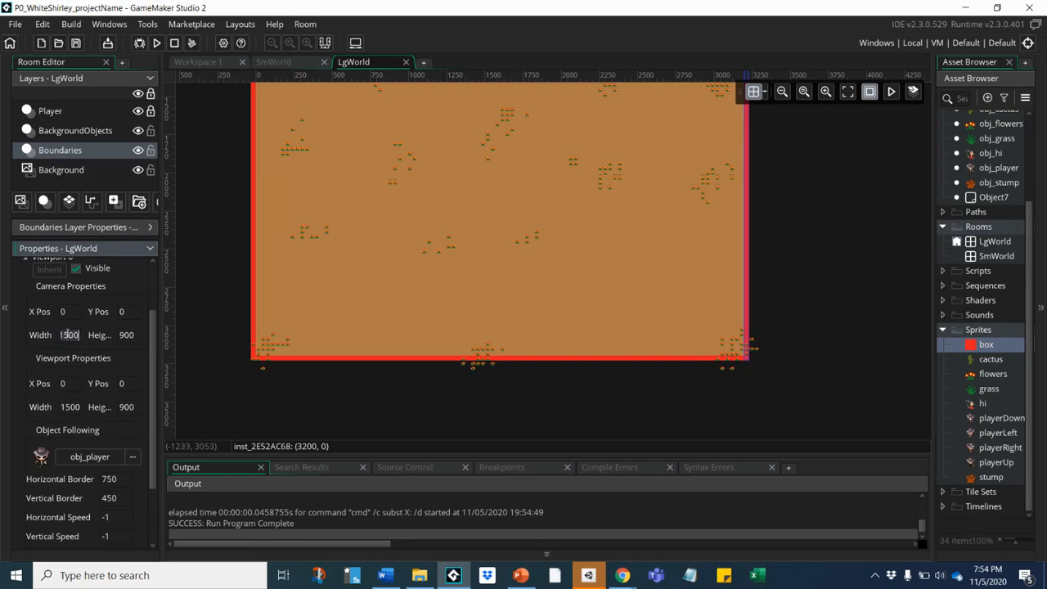
left_click(63, 335)
key("BackSpace")
left_click(123, 335)
key("BackSpace")
type("3")
left_click(782, 91)
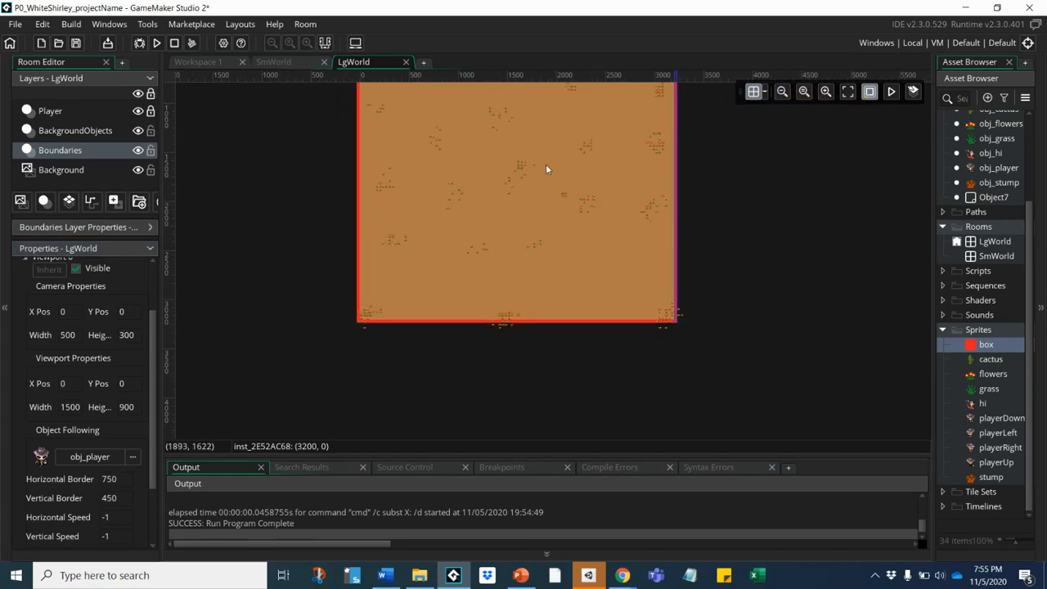
middle_click_drag(546, 163, 492, 259)
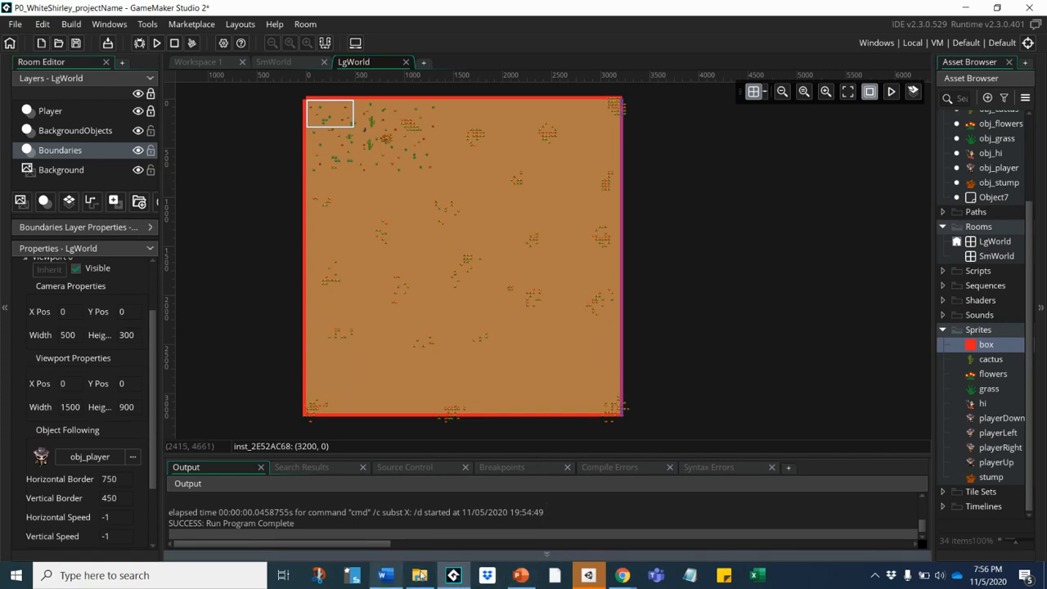
left_click(524, 576)
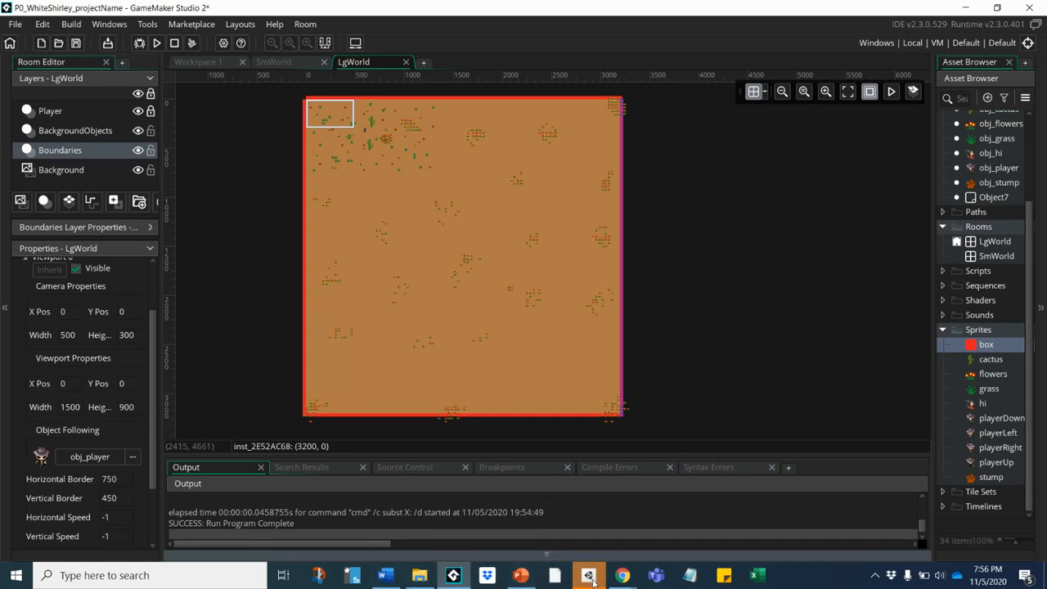